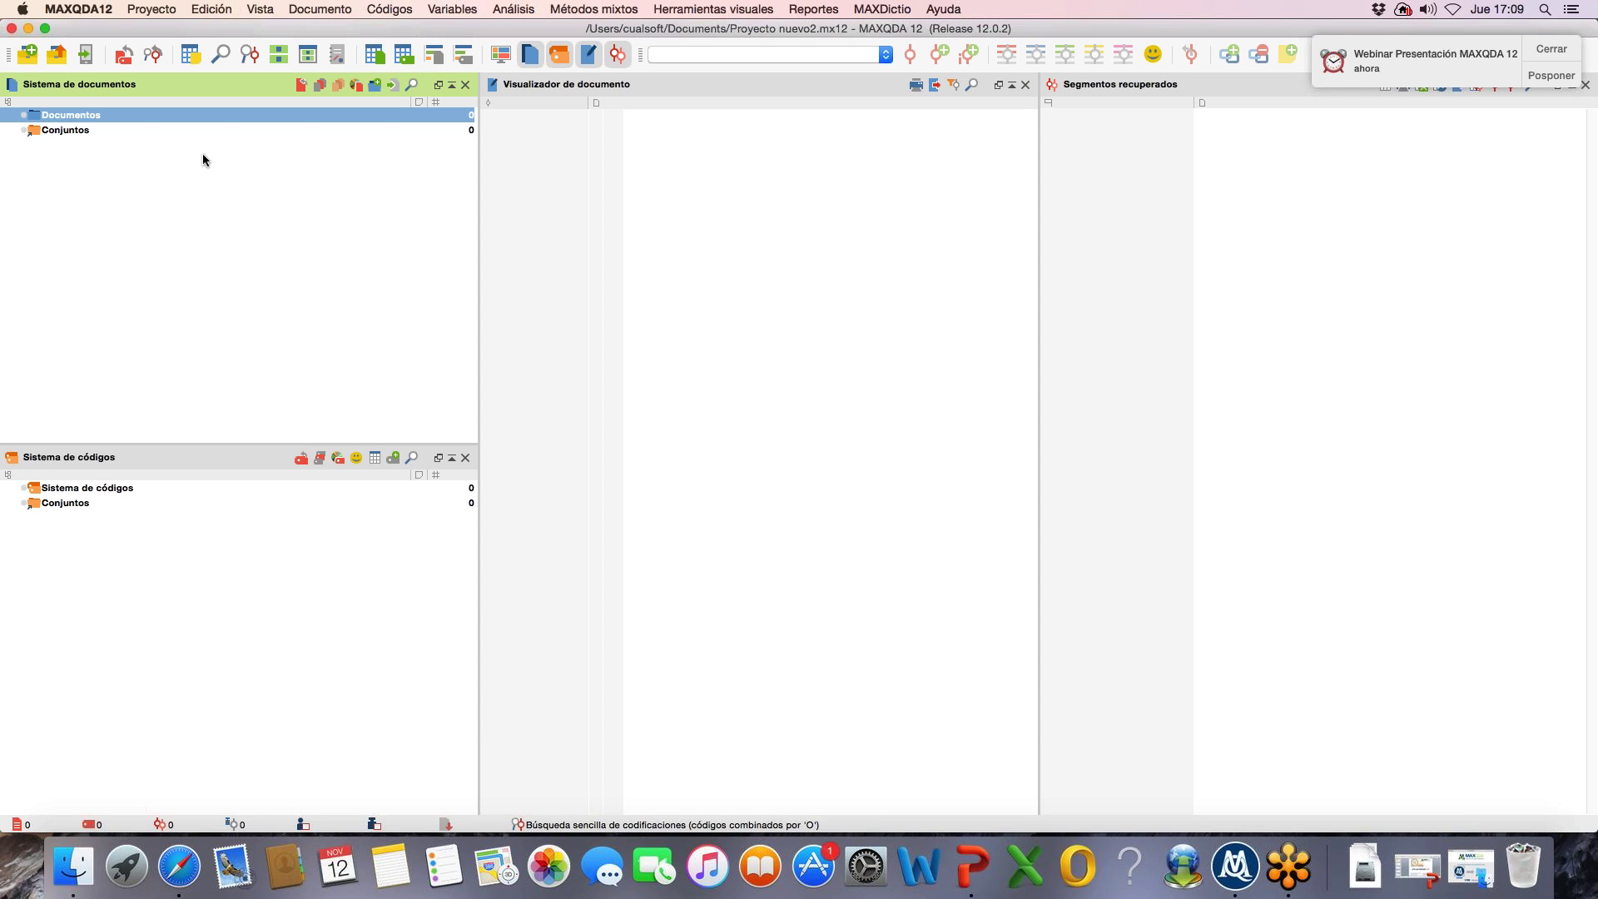
click(322, 11)
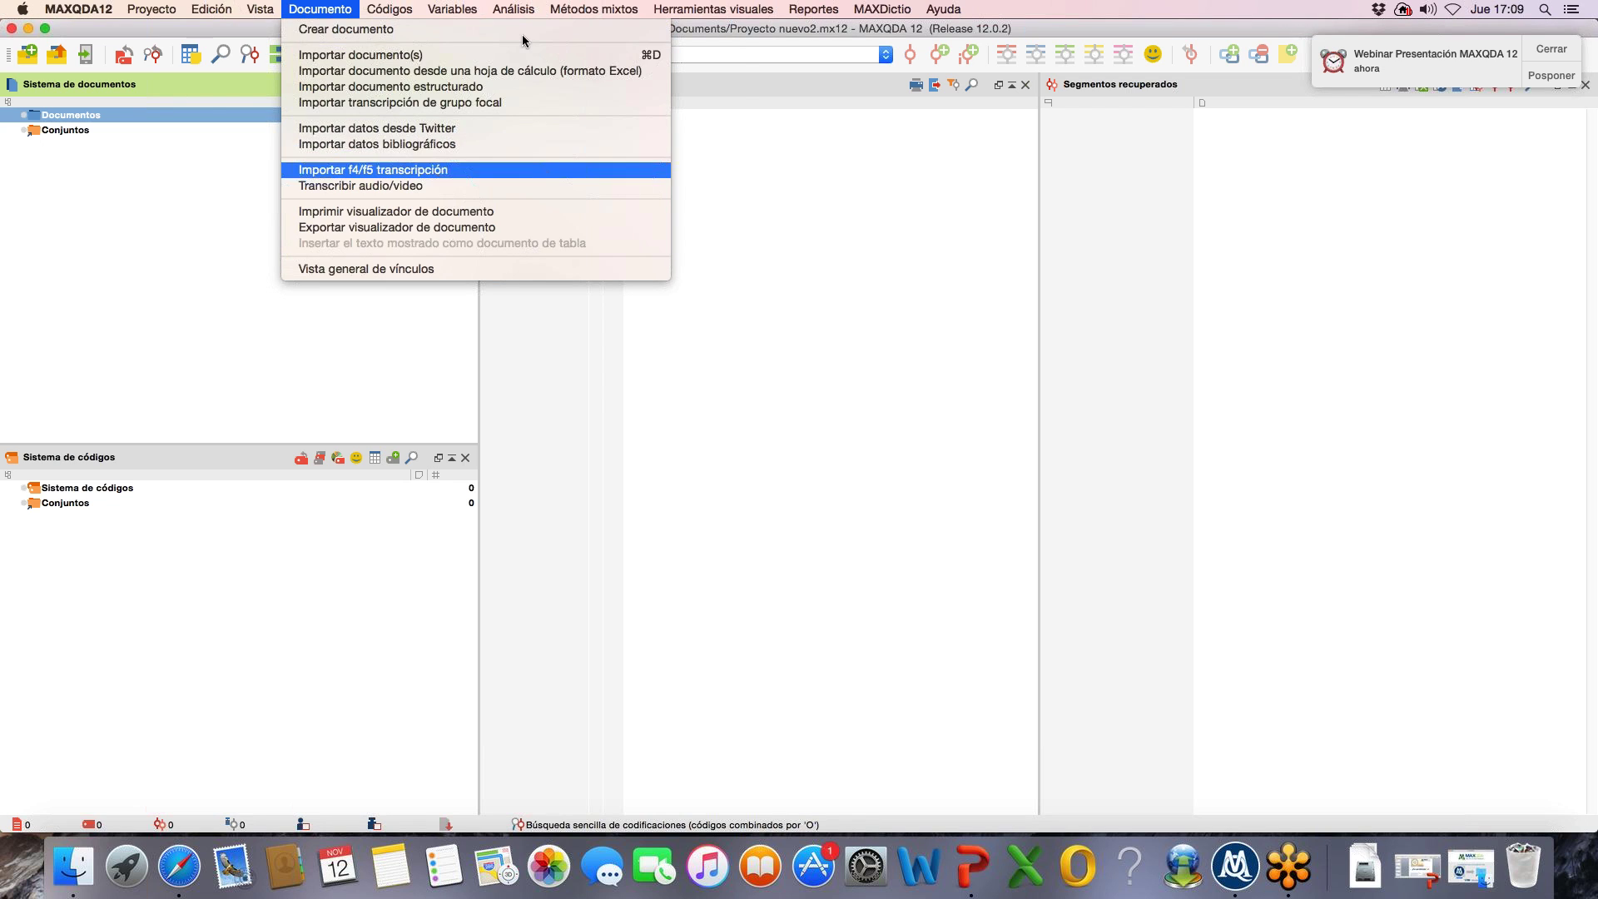
mouse_move(281, 11)
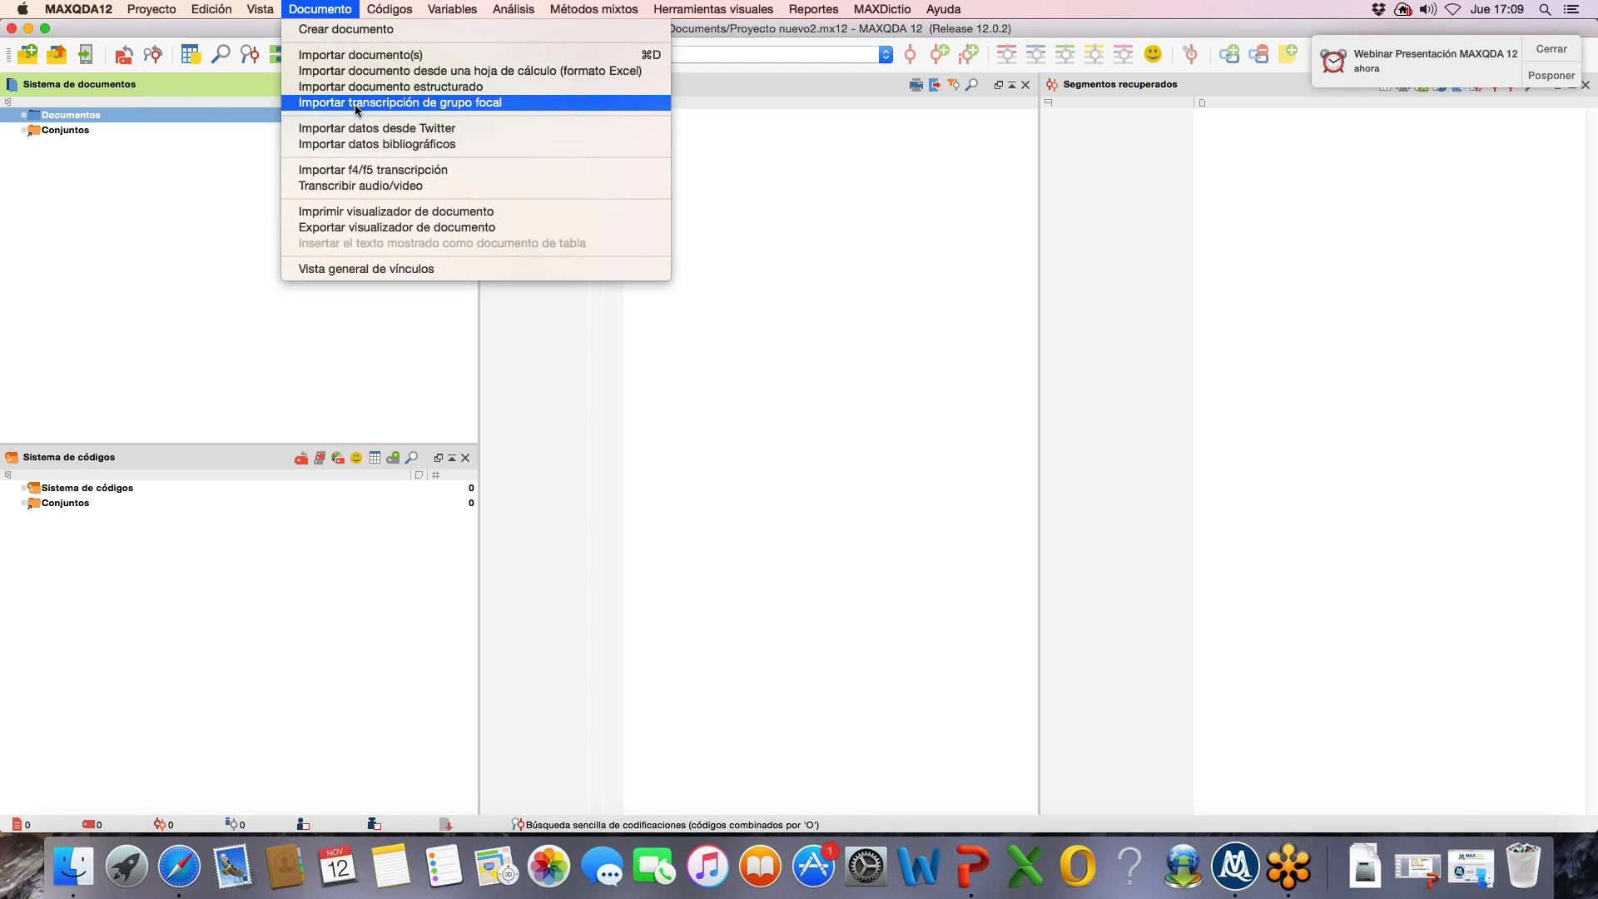
click(178, 118)
right_click(180, 117)
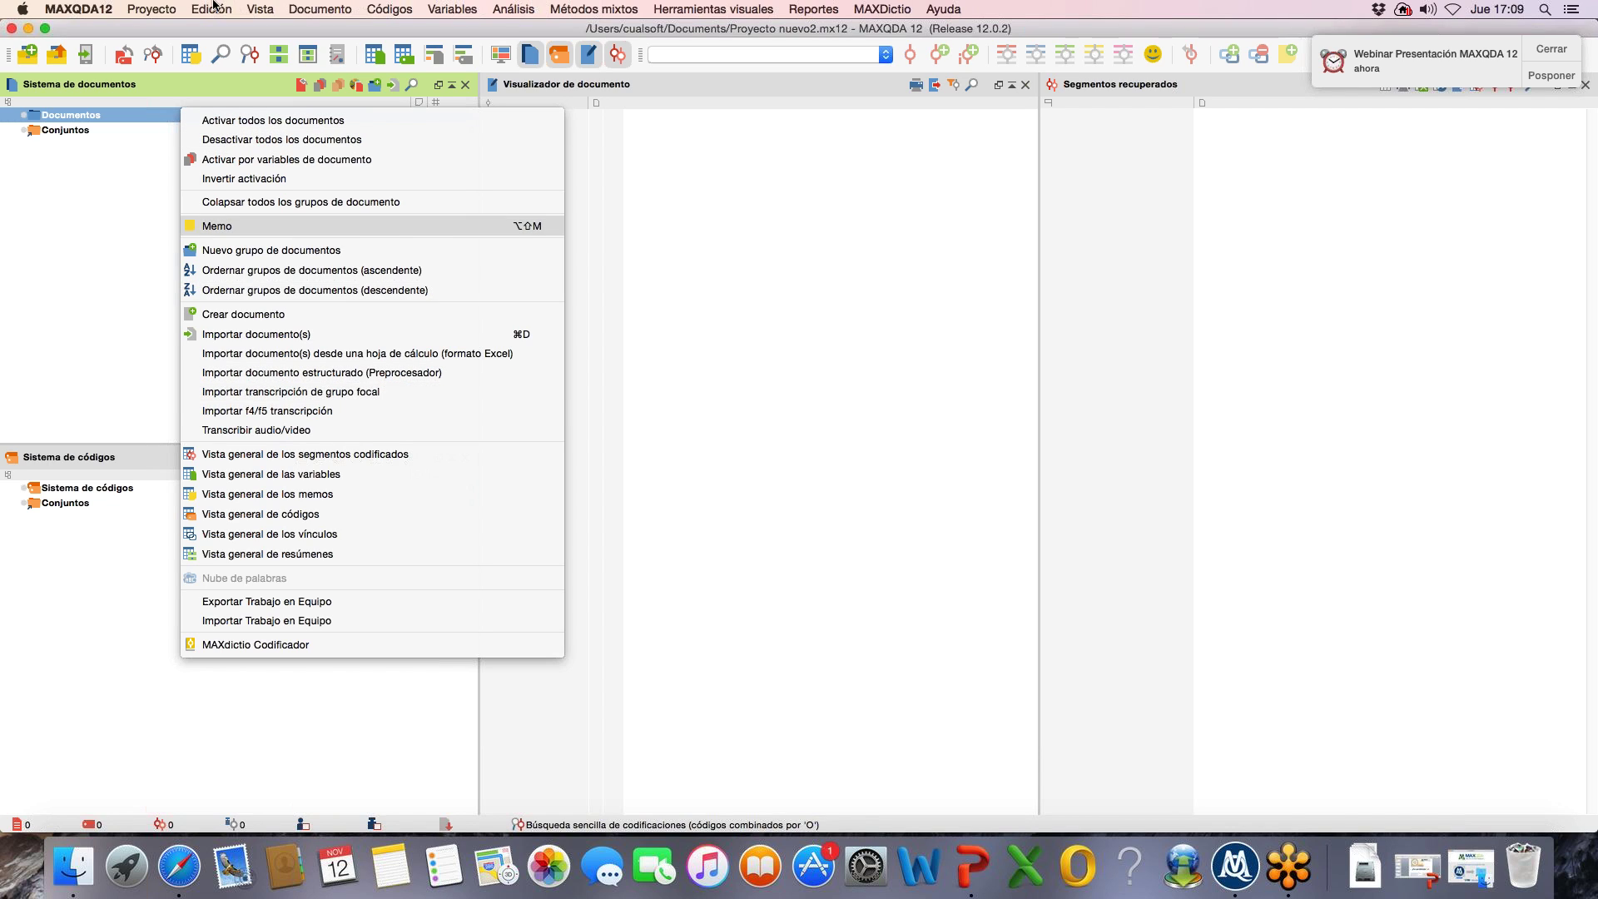
click(321, 17)
Step: Import Evaluación grupo-02.rtf from the datos prácticas folder as a focus group transcript
click(320, 10)
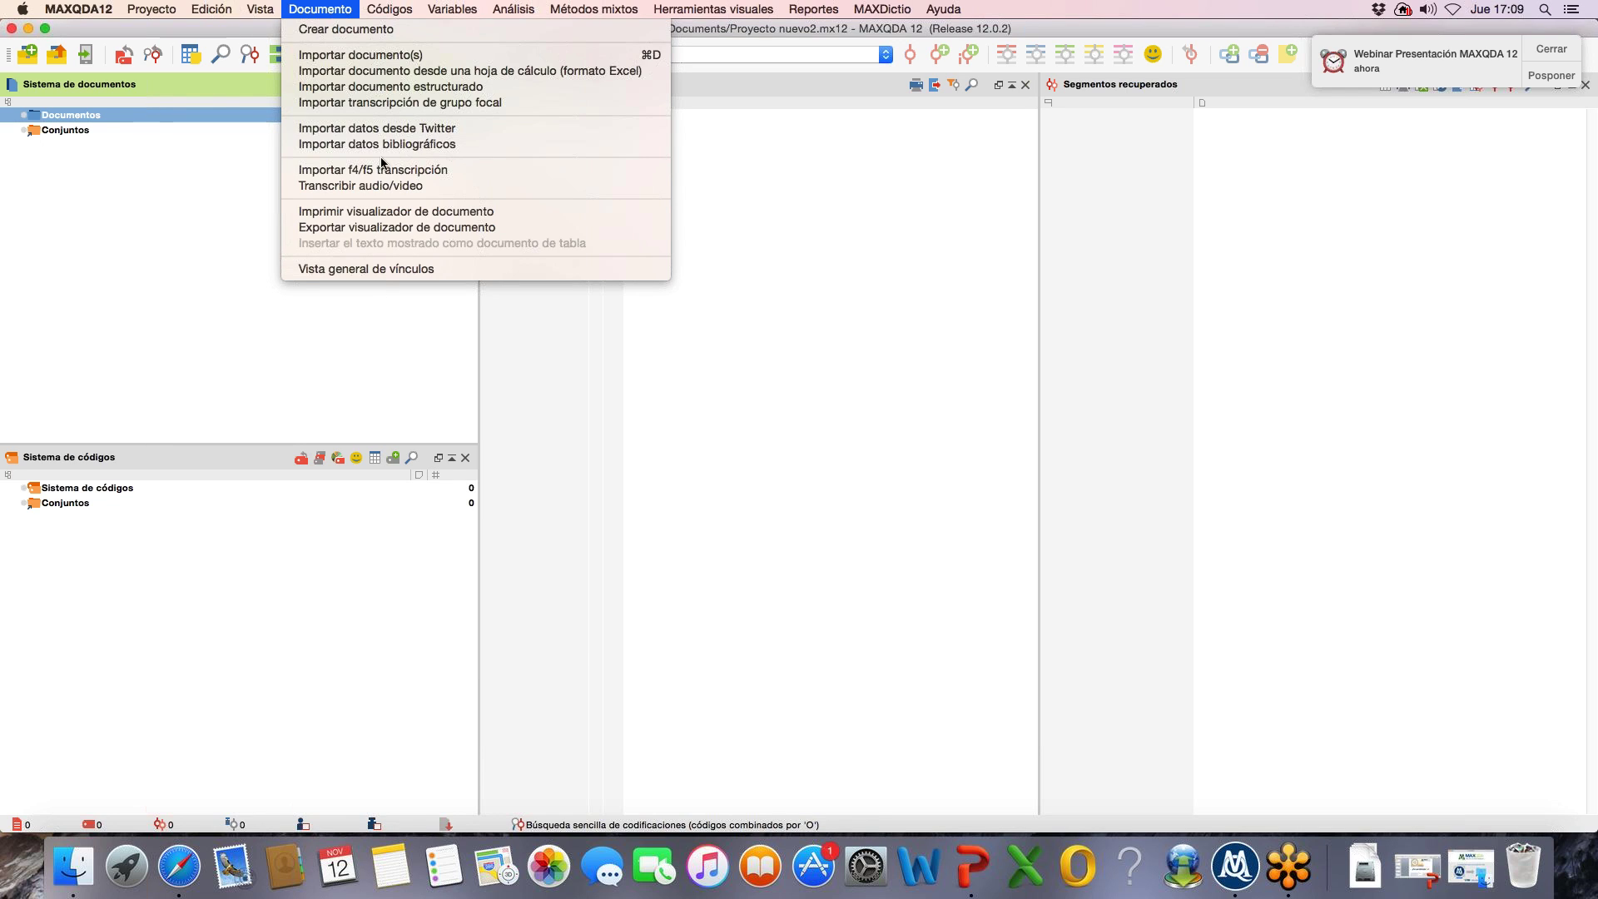
click(447, 107)
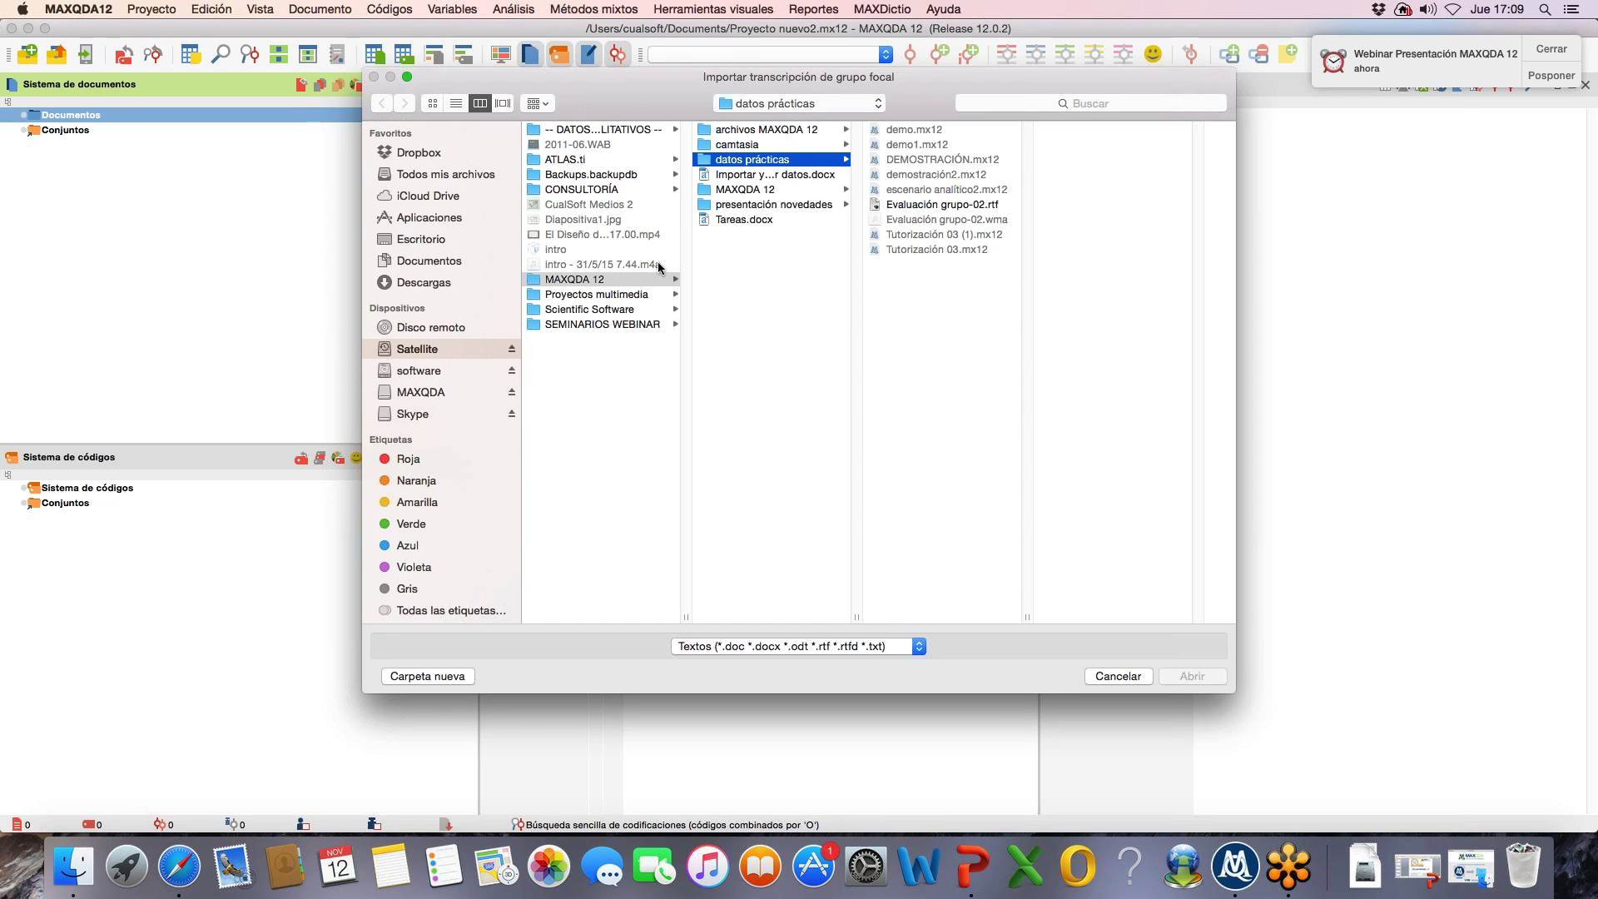
click(919, 205)
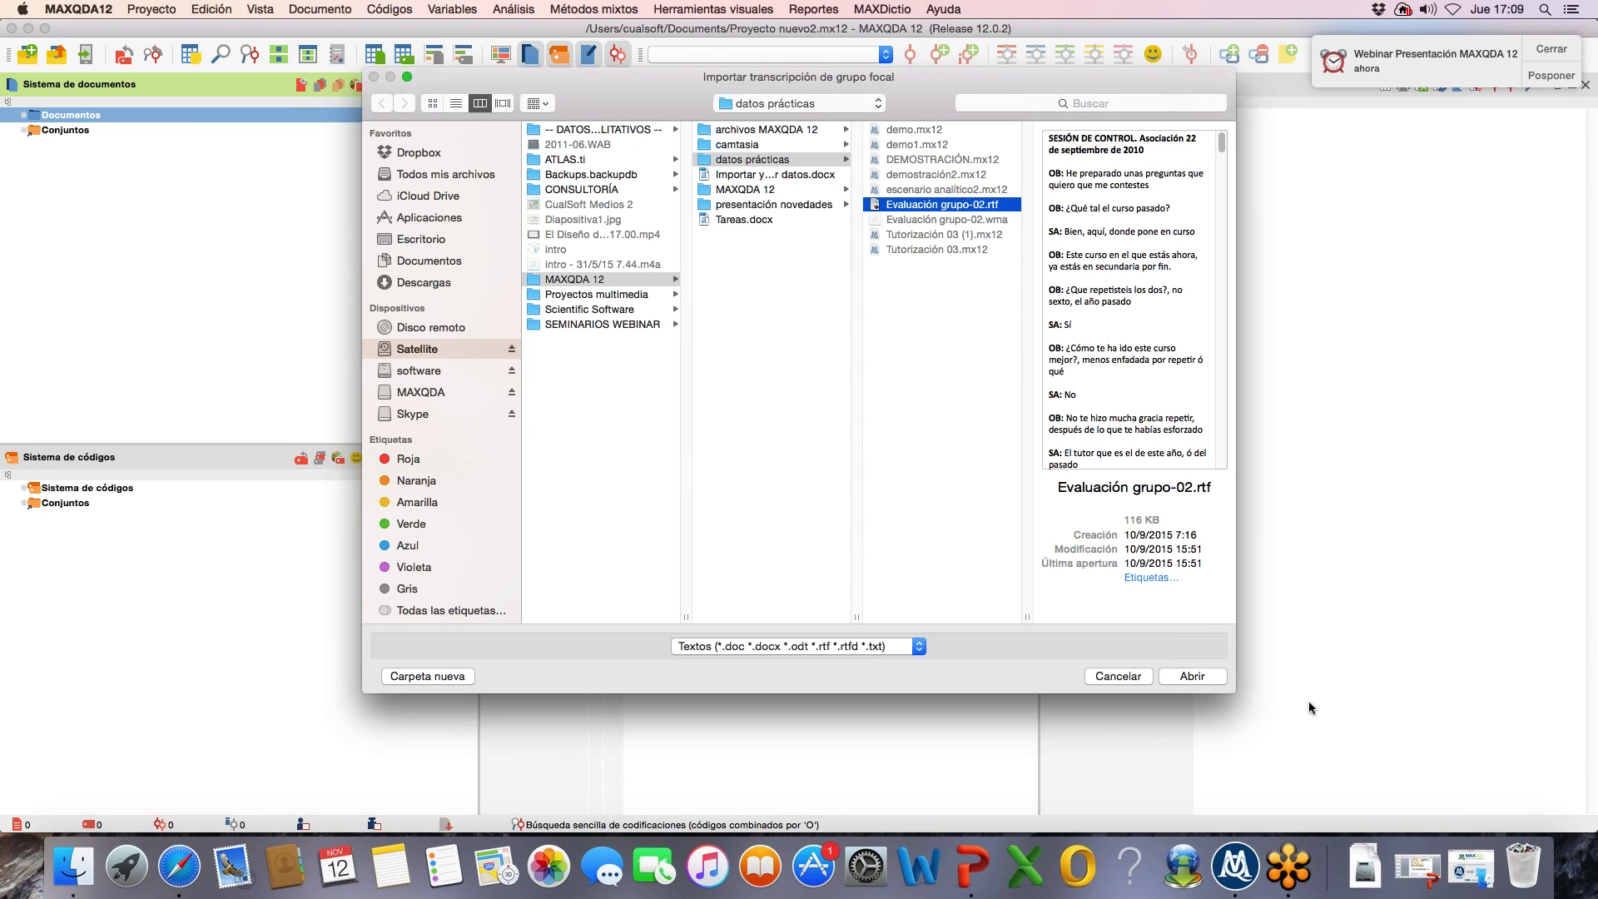
drag(1231, 687, 1289, 749)
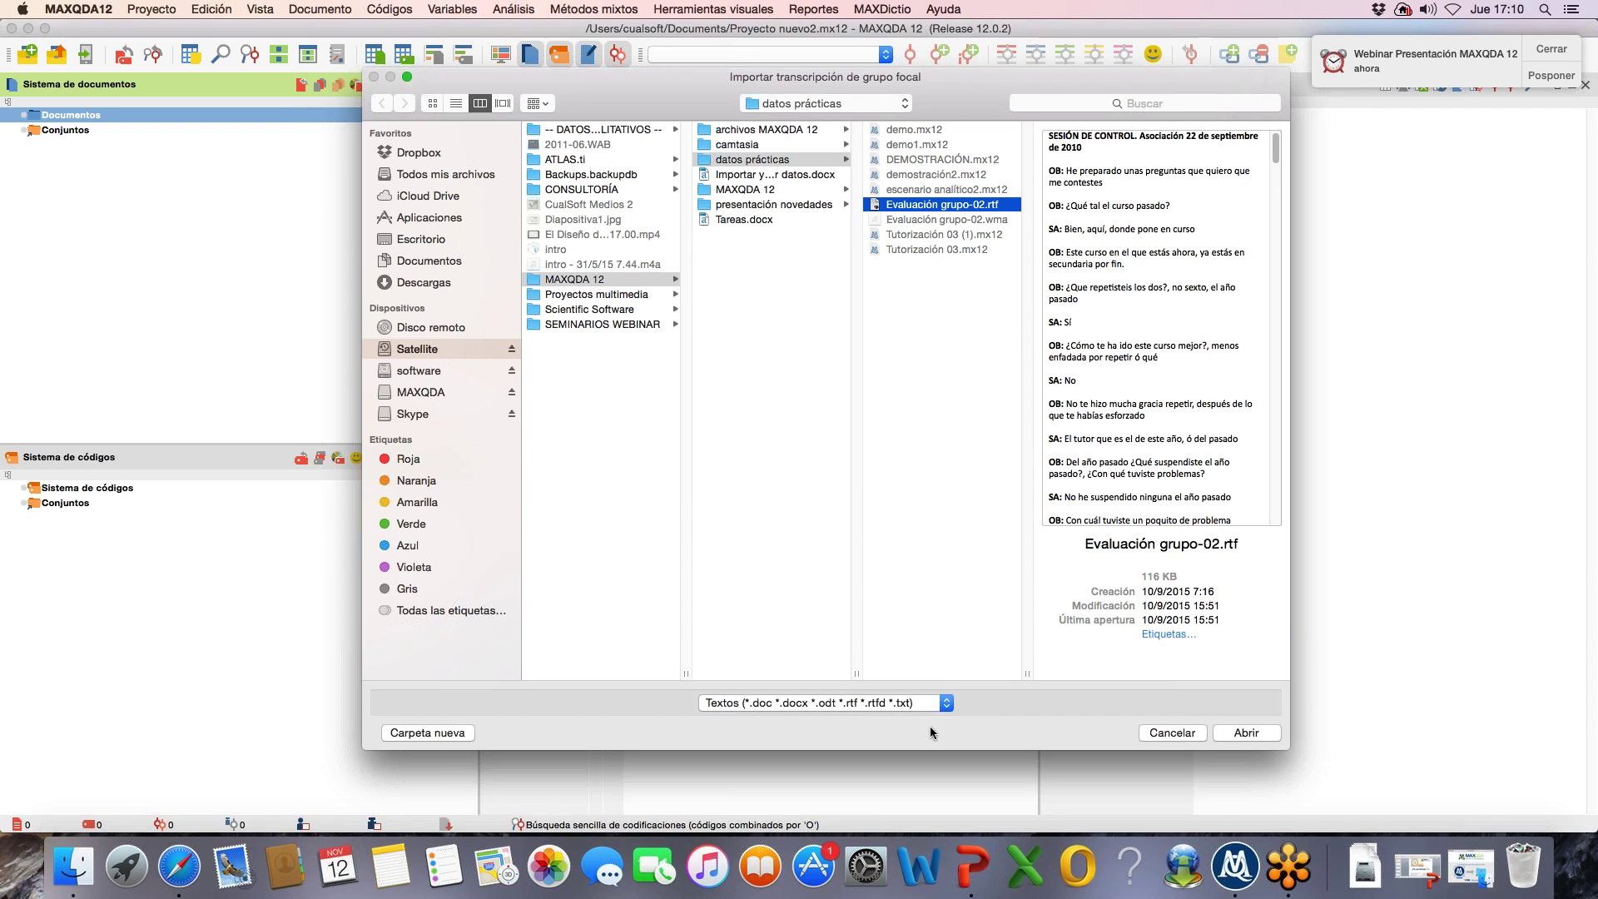
click(1260, 736)
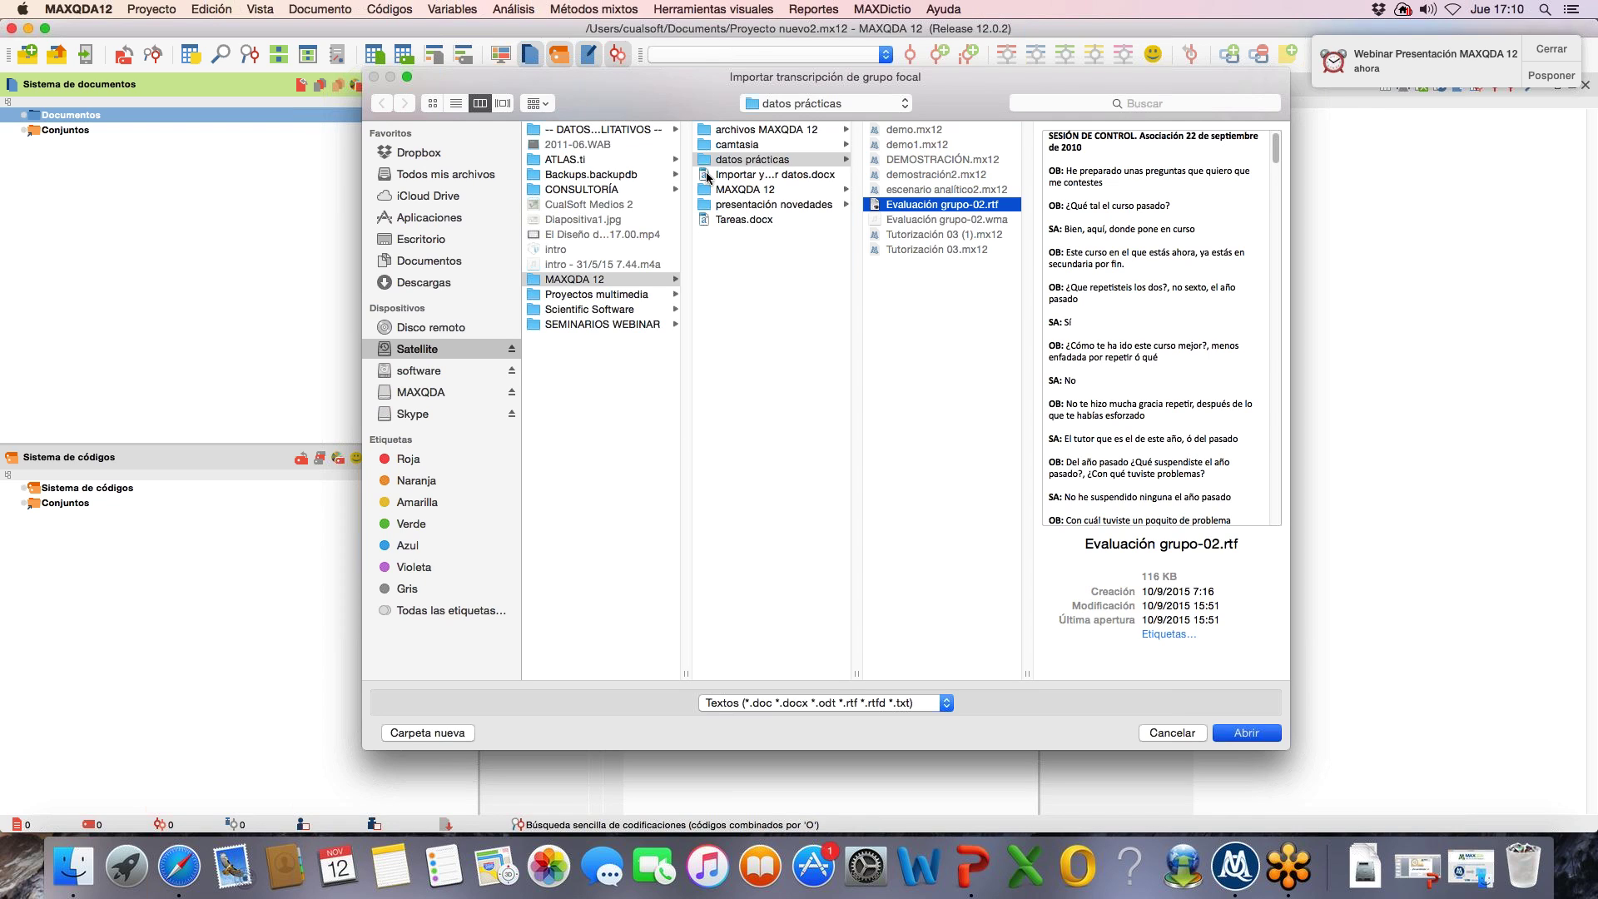
key(Return)
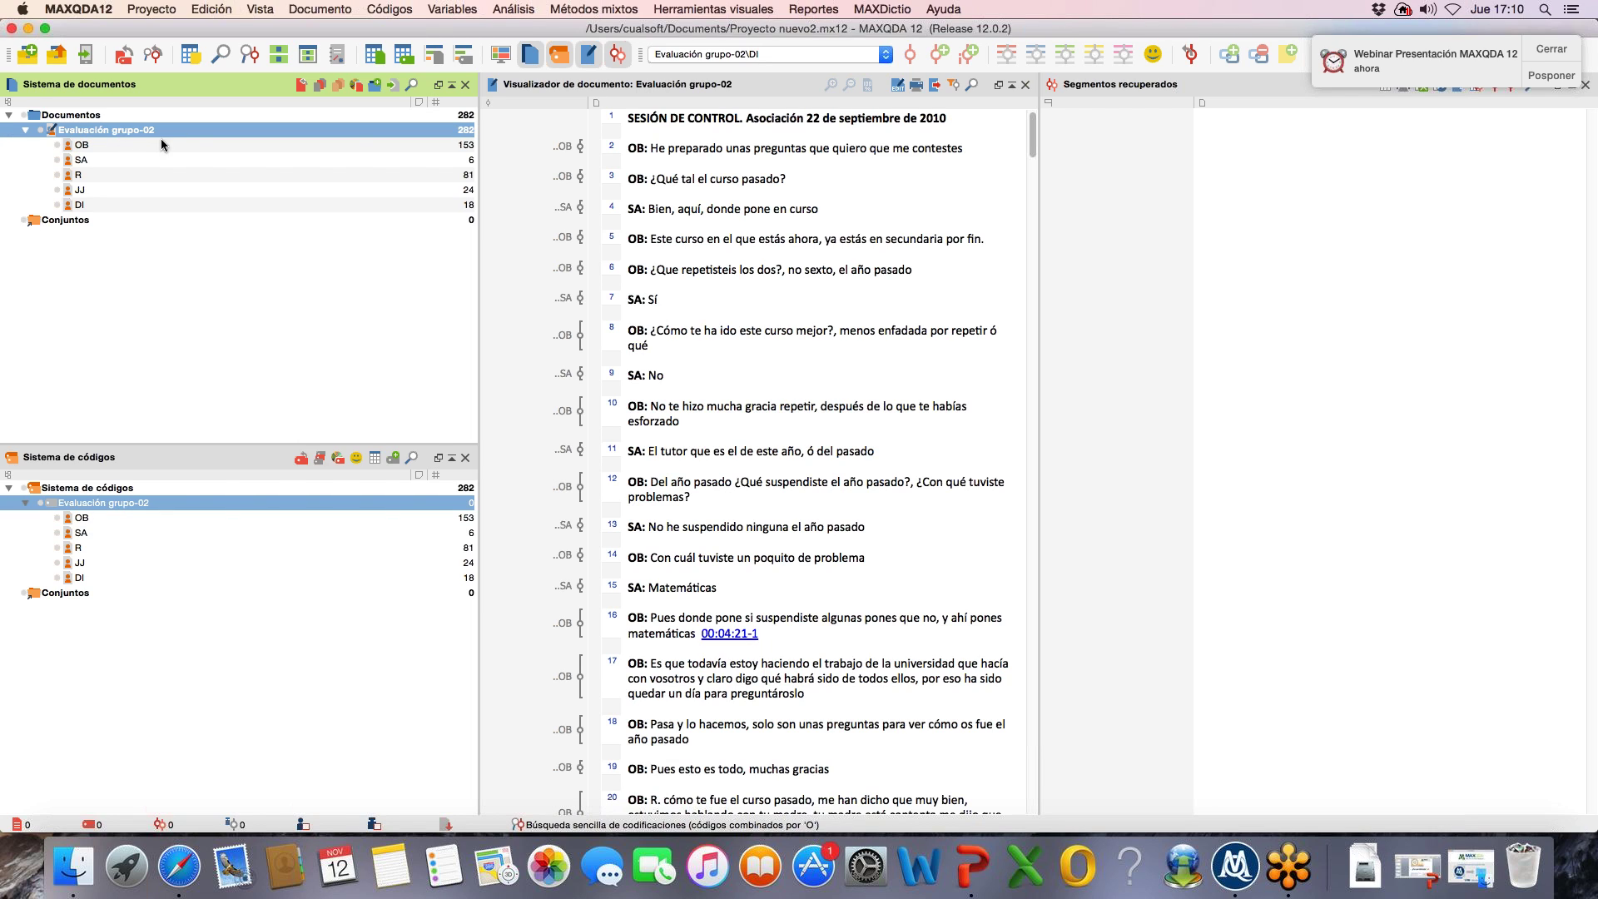
Step: Examine the participants listed under Evaluación grupo-02 in the document system
drag(83, 148, 92, 209)
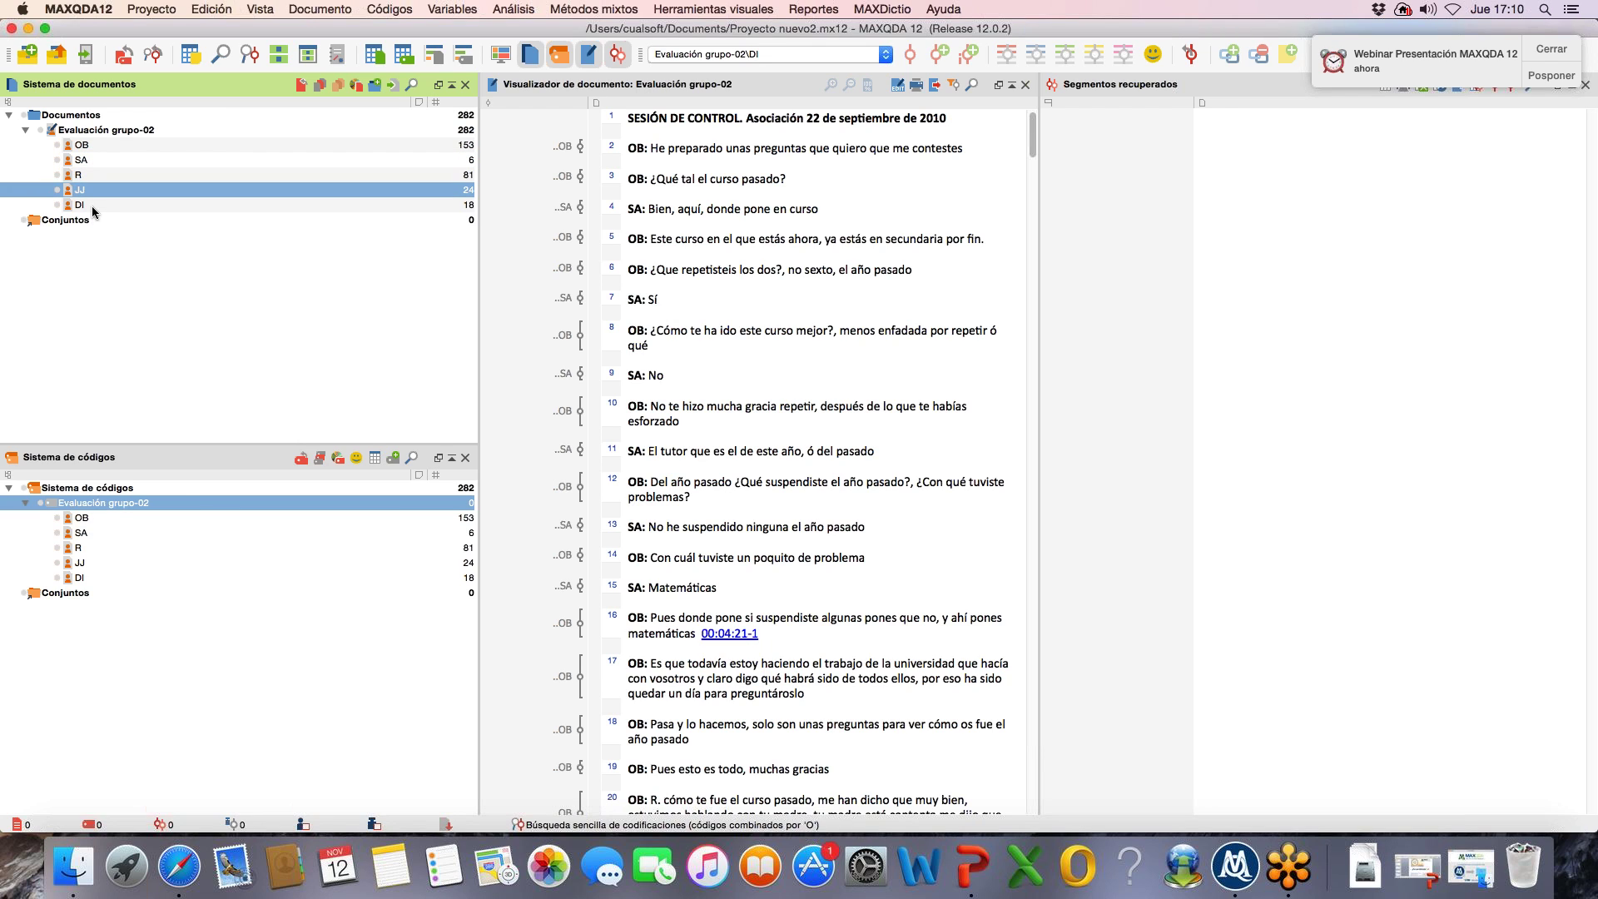
click(91, 207)
click(103, 147)
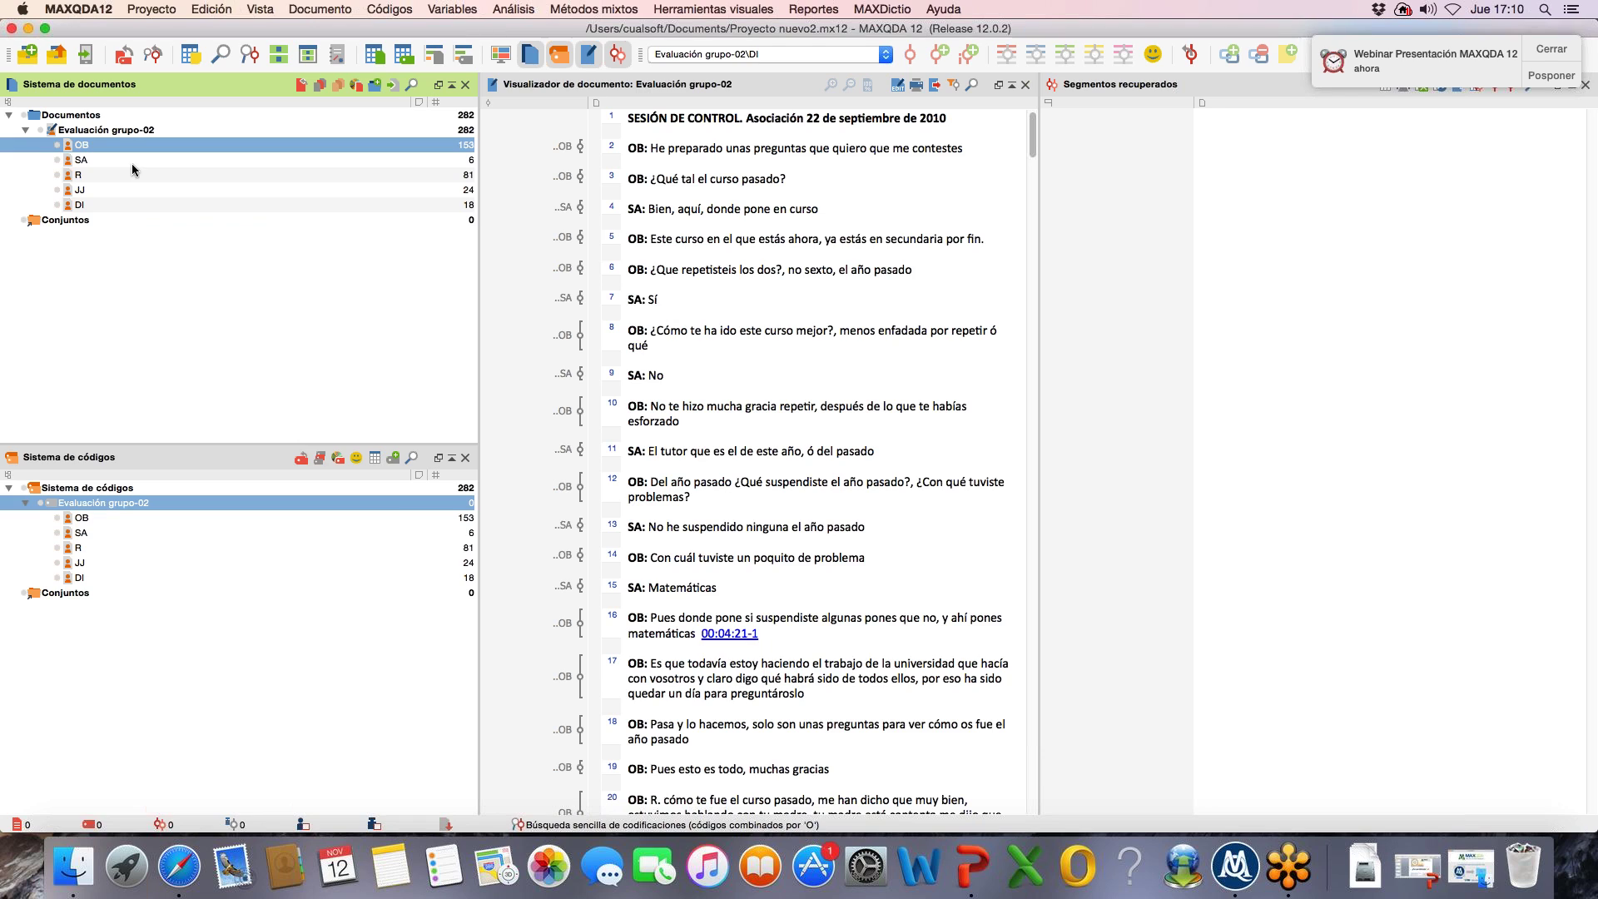
click(136, 131)
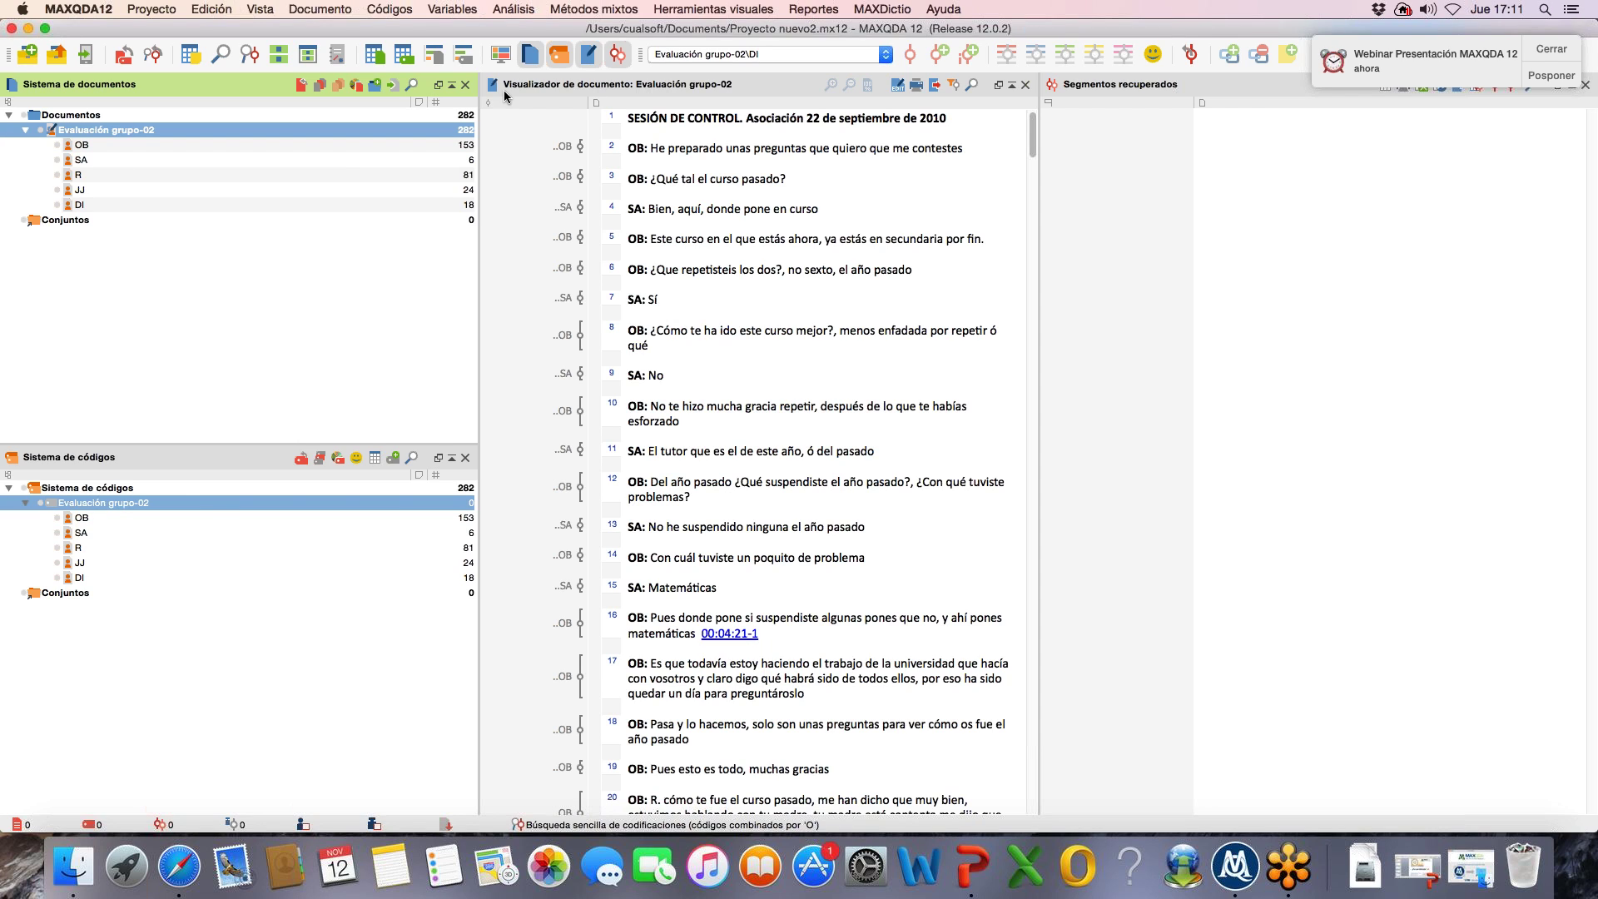
click(96, 146)
click(83, 160)
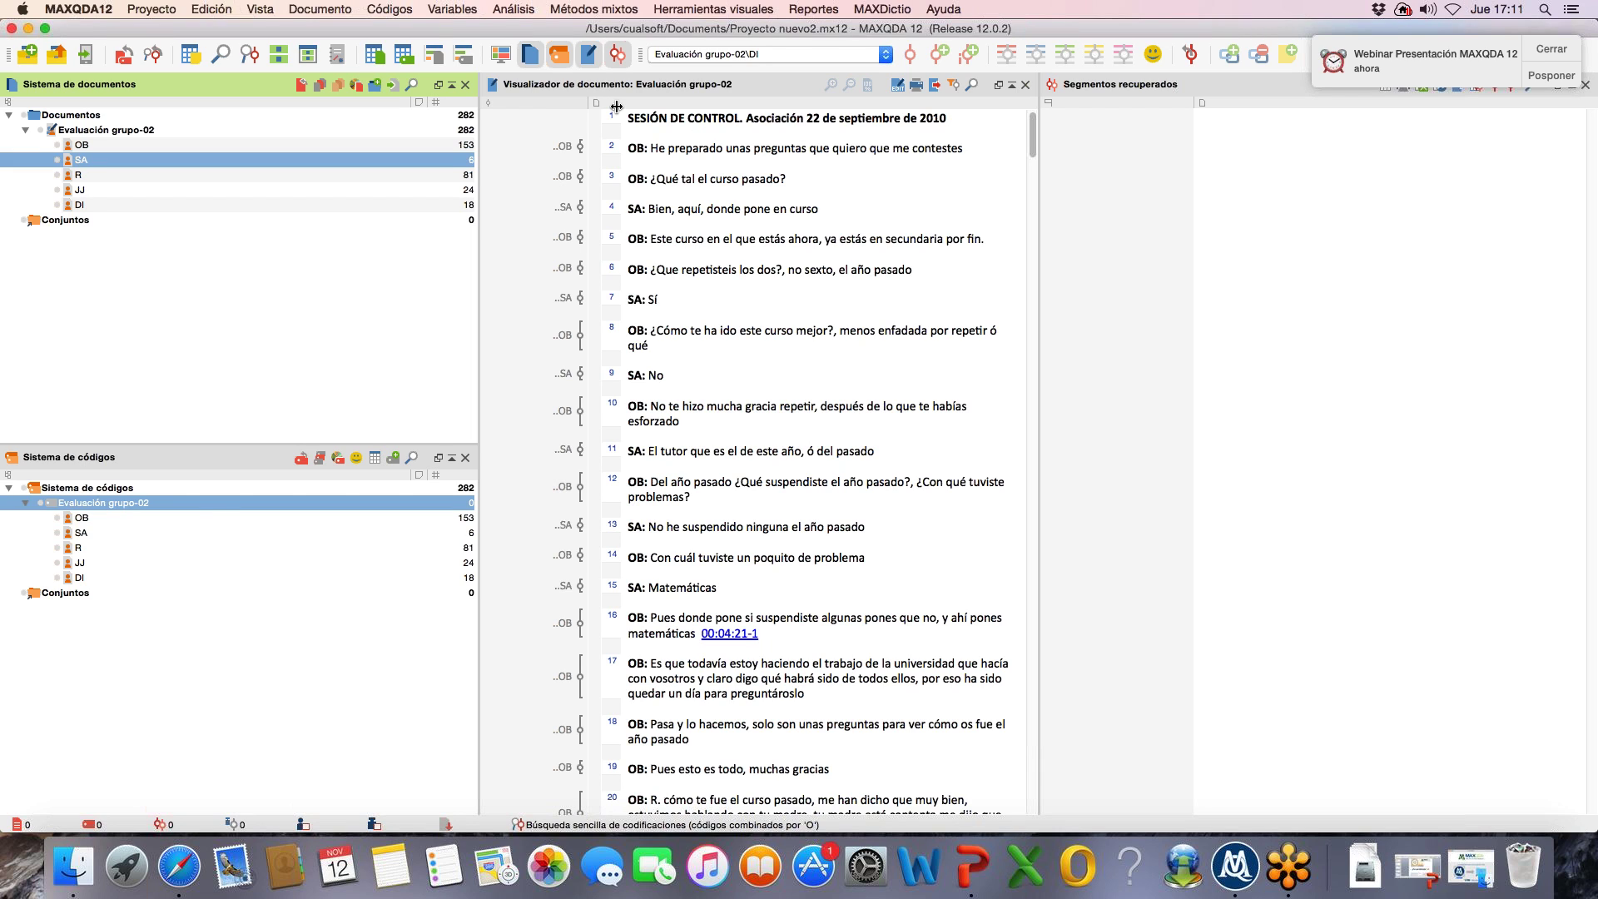
Step: Widen the coding margin beside the transcript and highlight the OB-coded segment in paragraph 2
drag(617, 107, 645, 107)
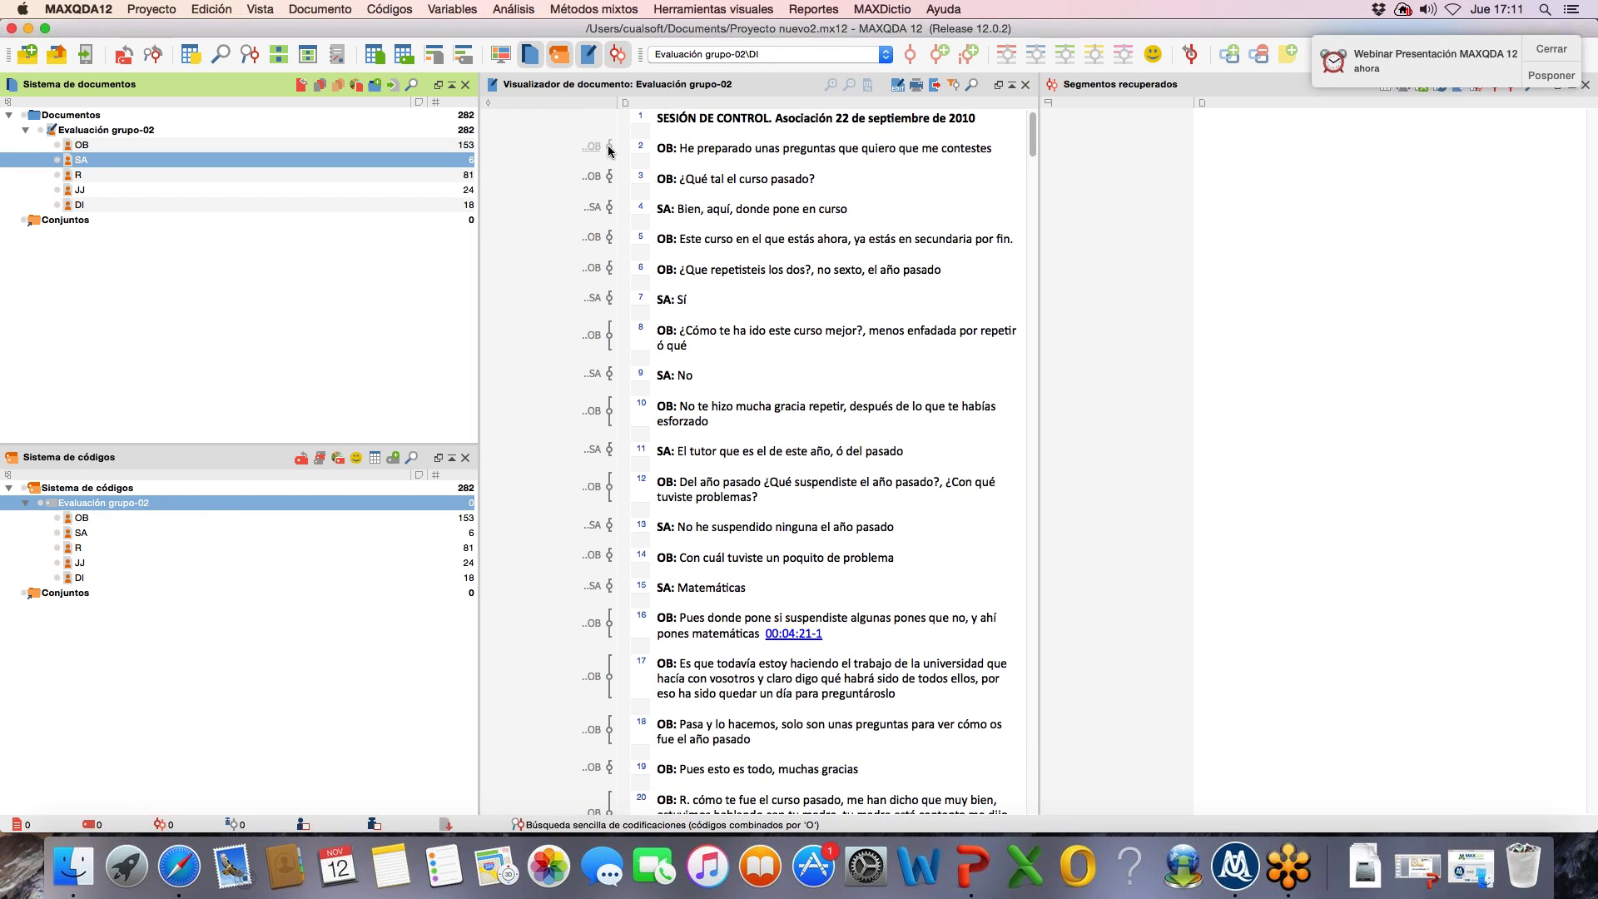
click(608, 150)
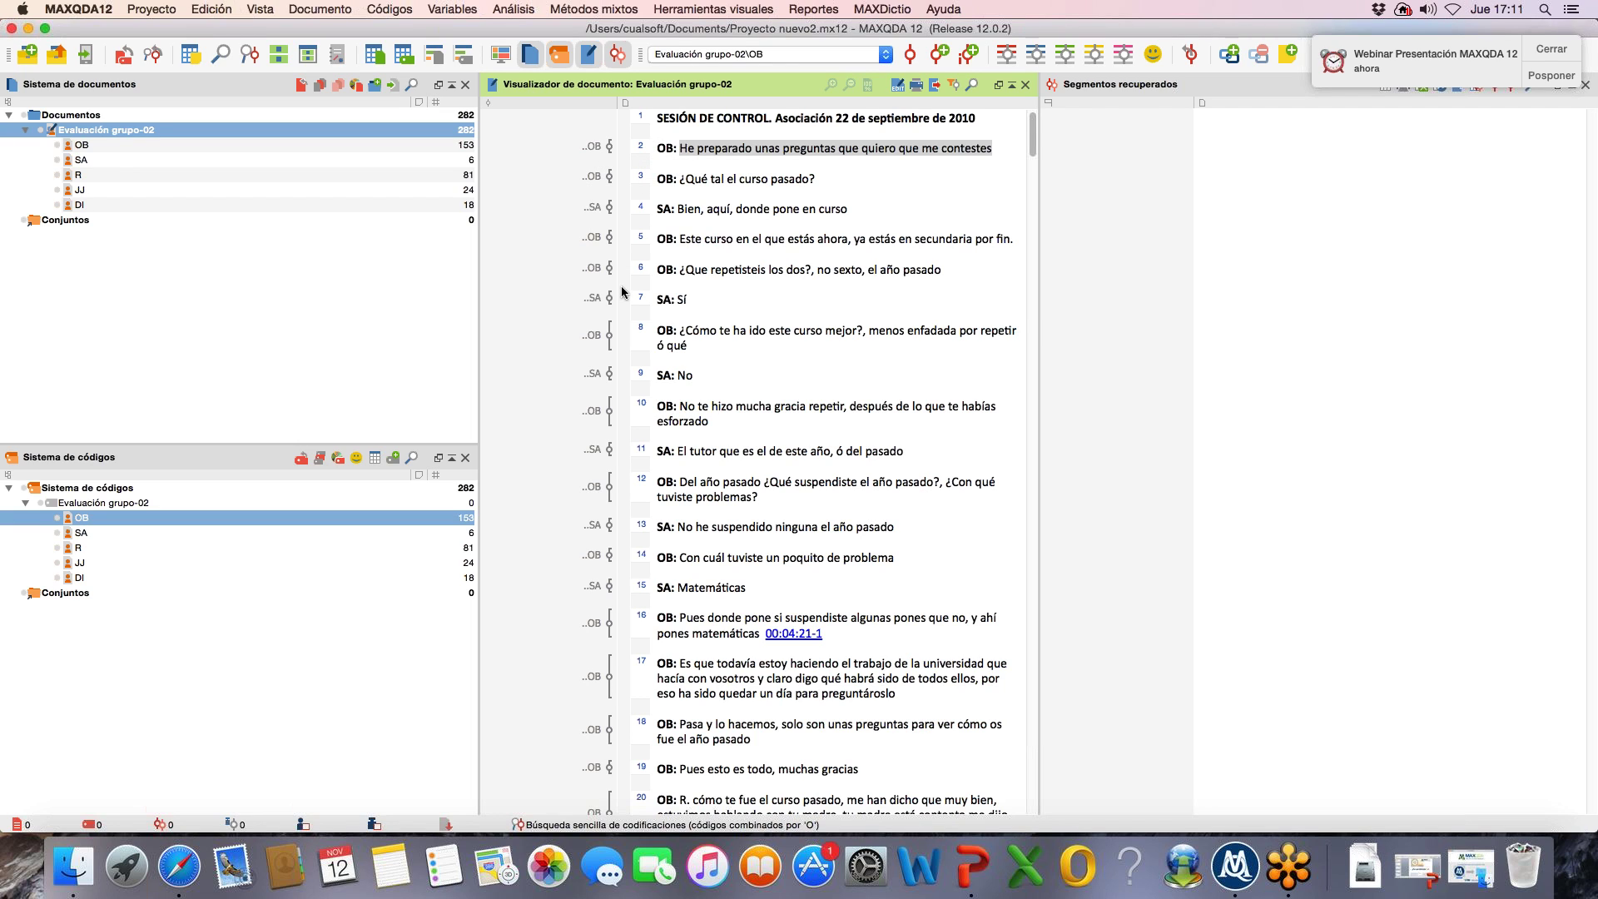
Step: Review the participant codes under Evaluación grupo-02 in the code system and highlight the OB-coded segment in paragraph 8
click(82, 533)
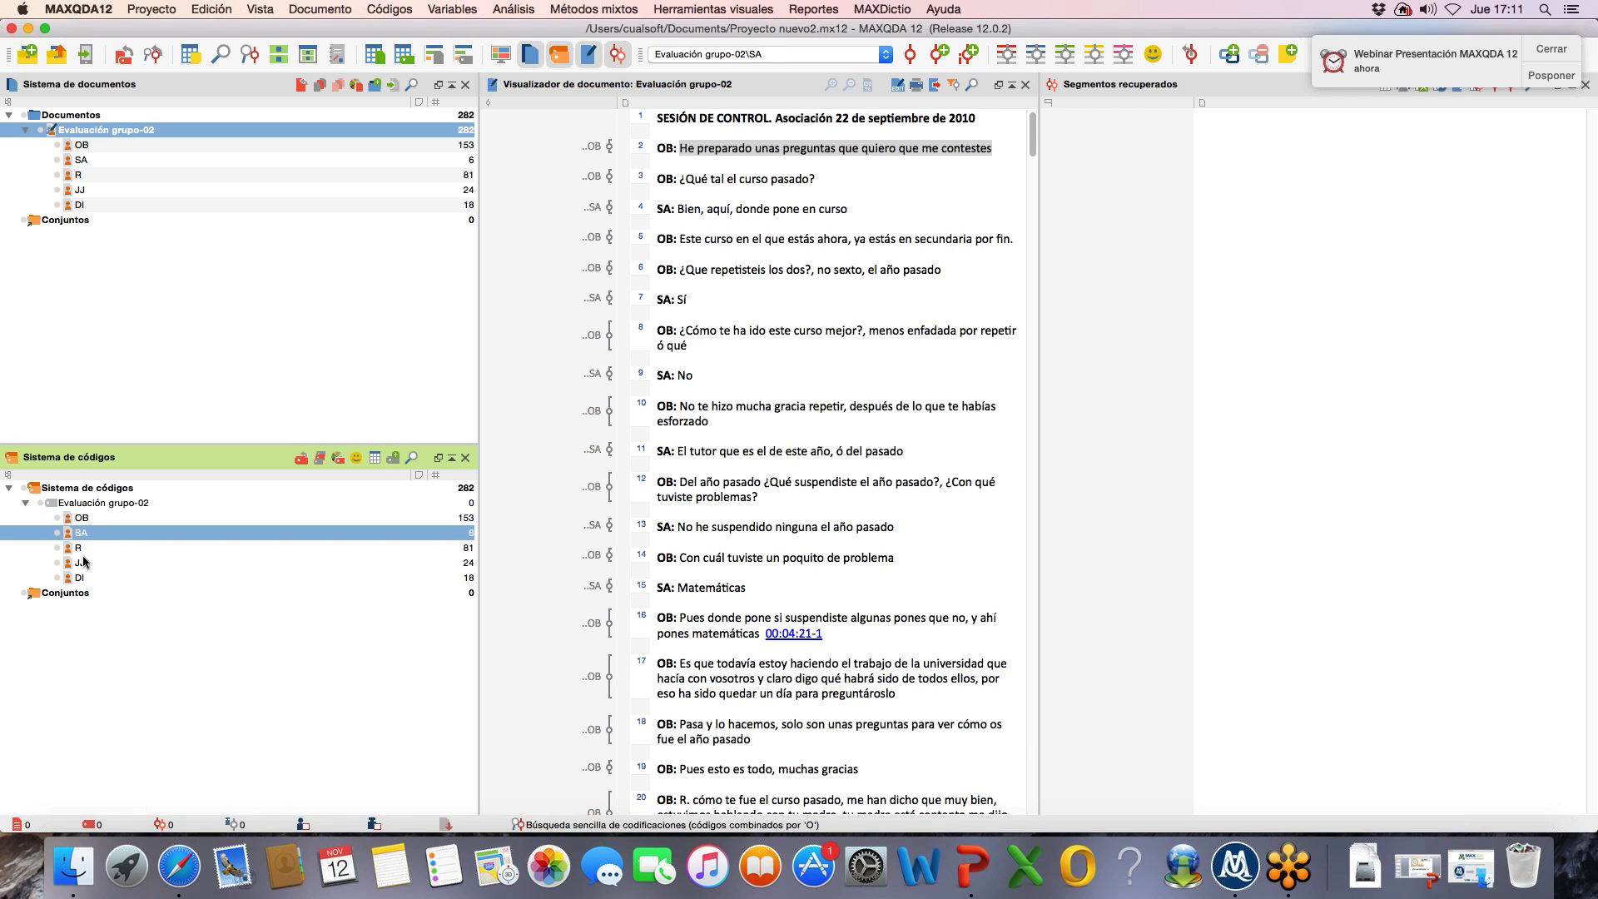
click(80, 548)
click(81, 565)
click(82, 578)
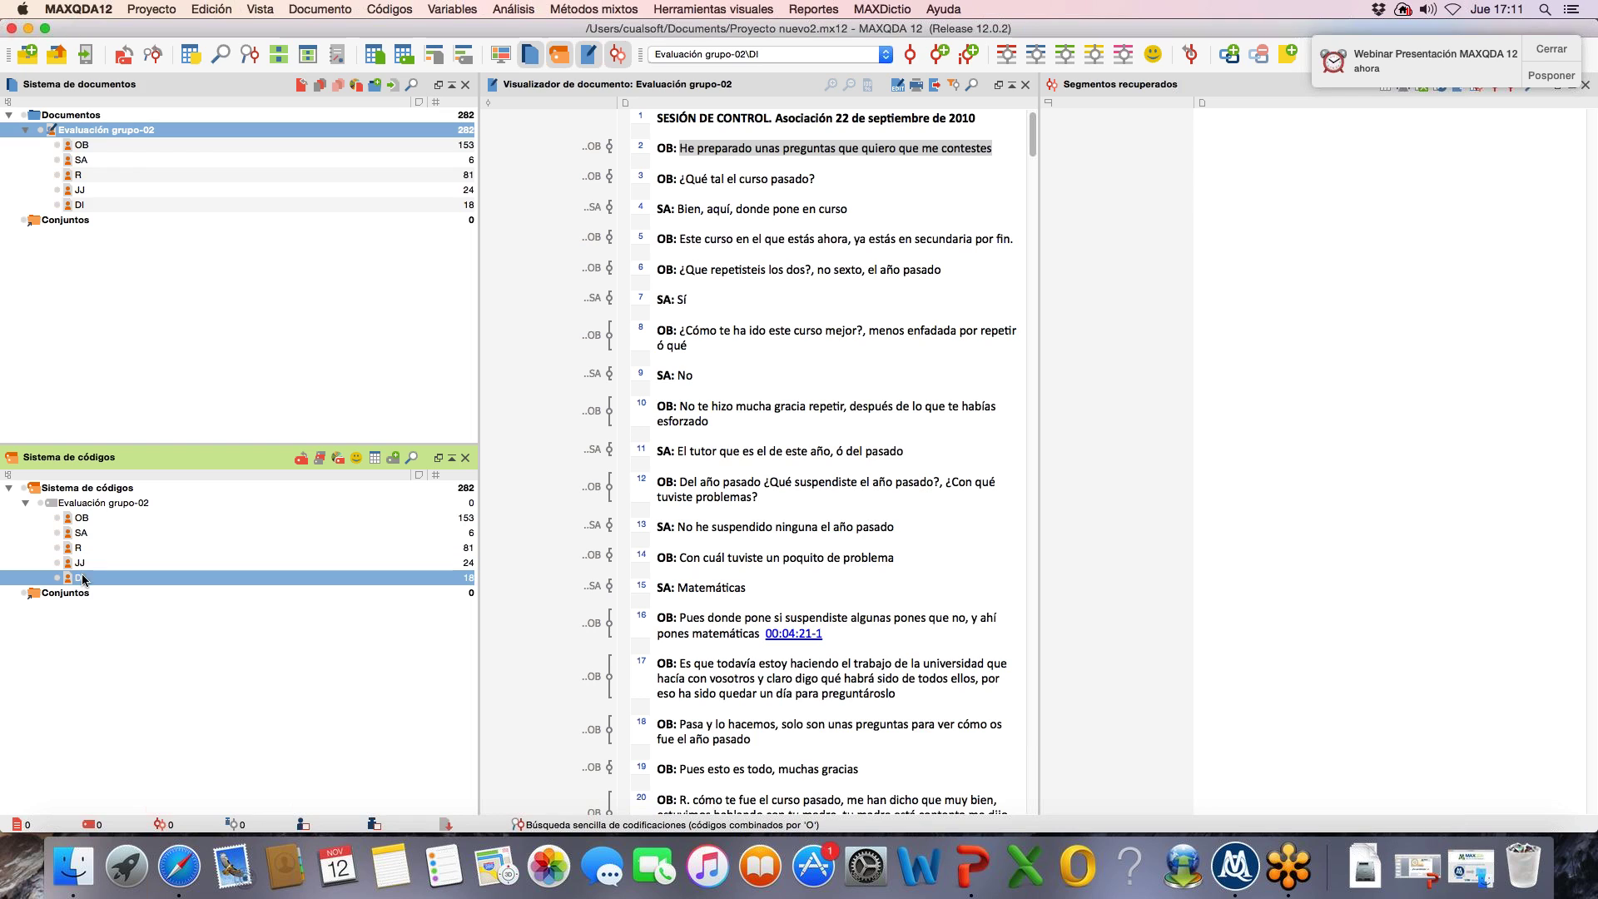
click(107, 549)
click(94, 518)
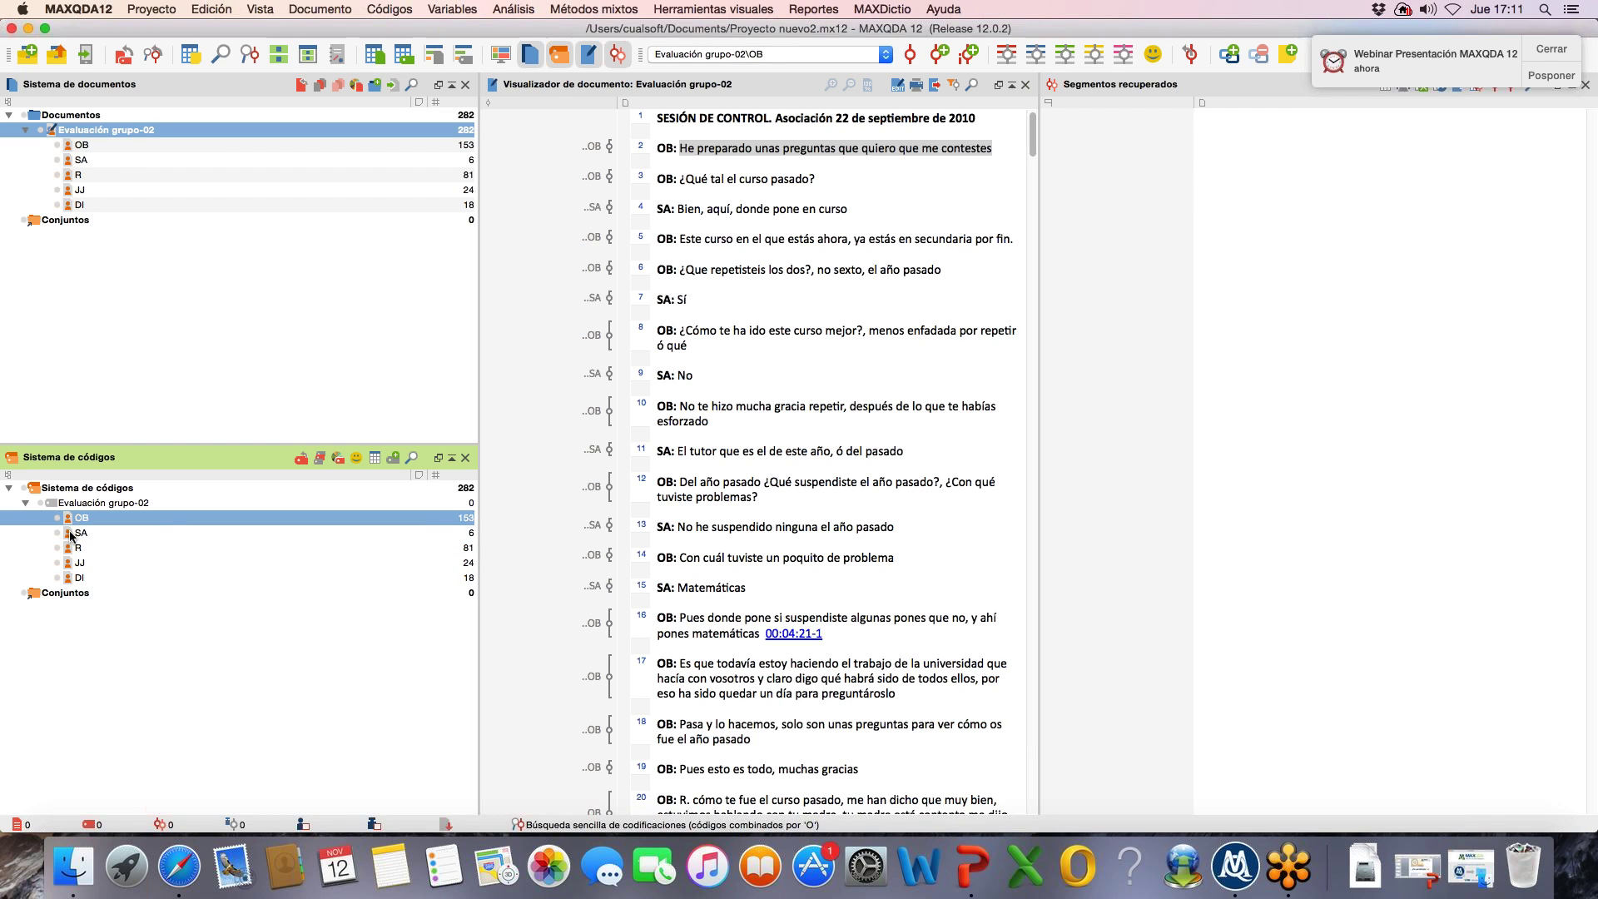
click(167, 535)
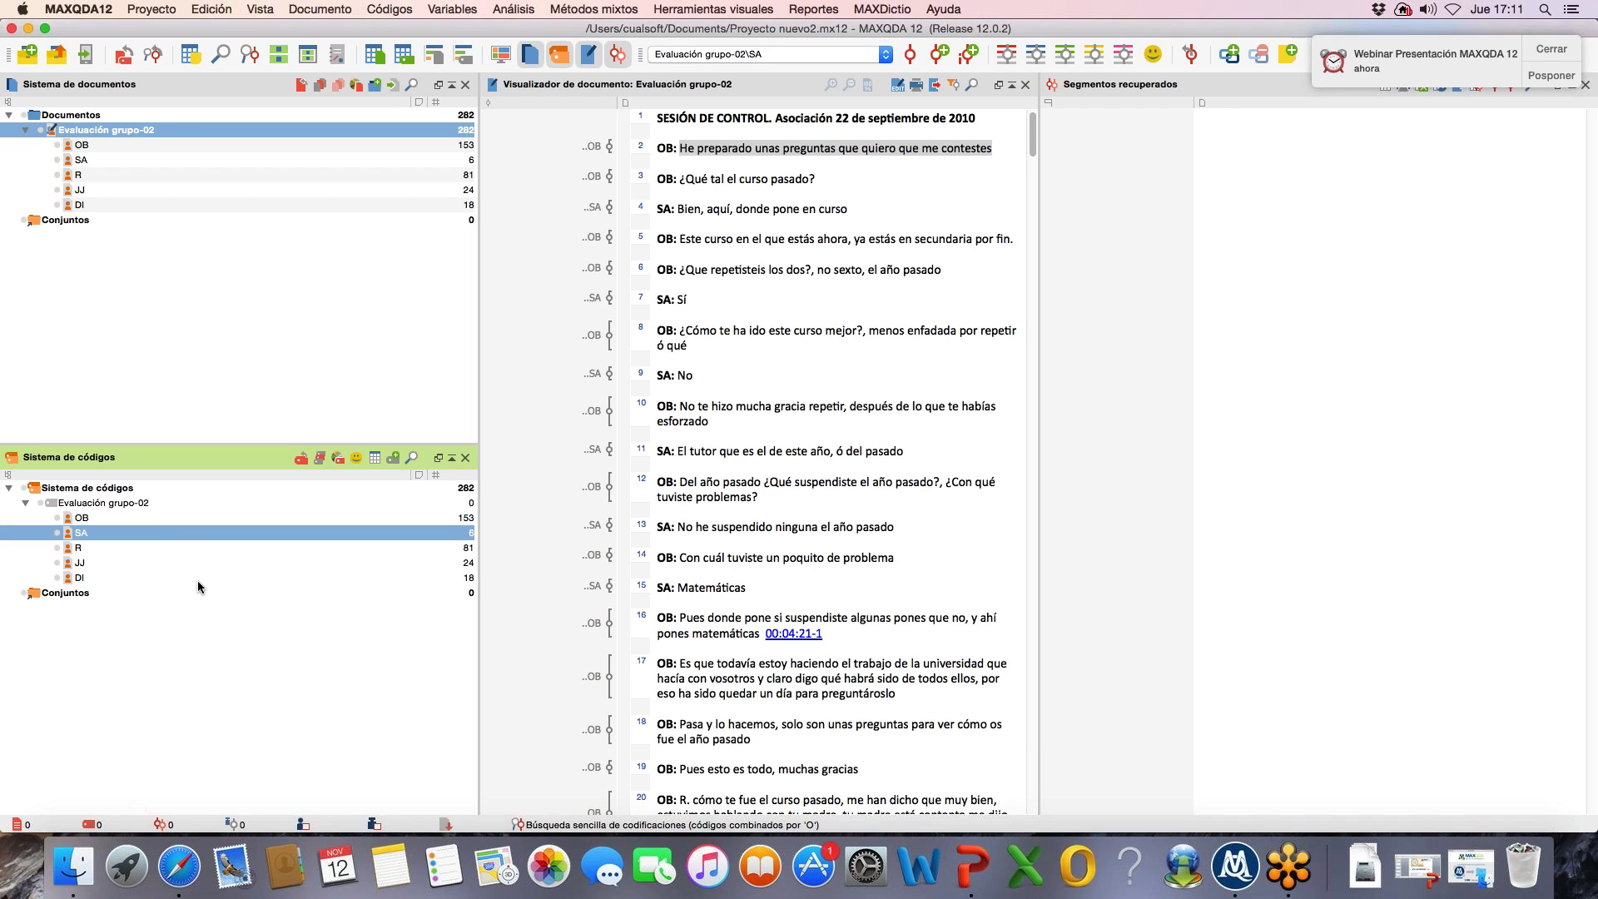
mouse_move(197, 581)
click(610, 337)
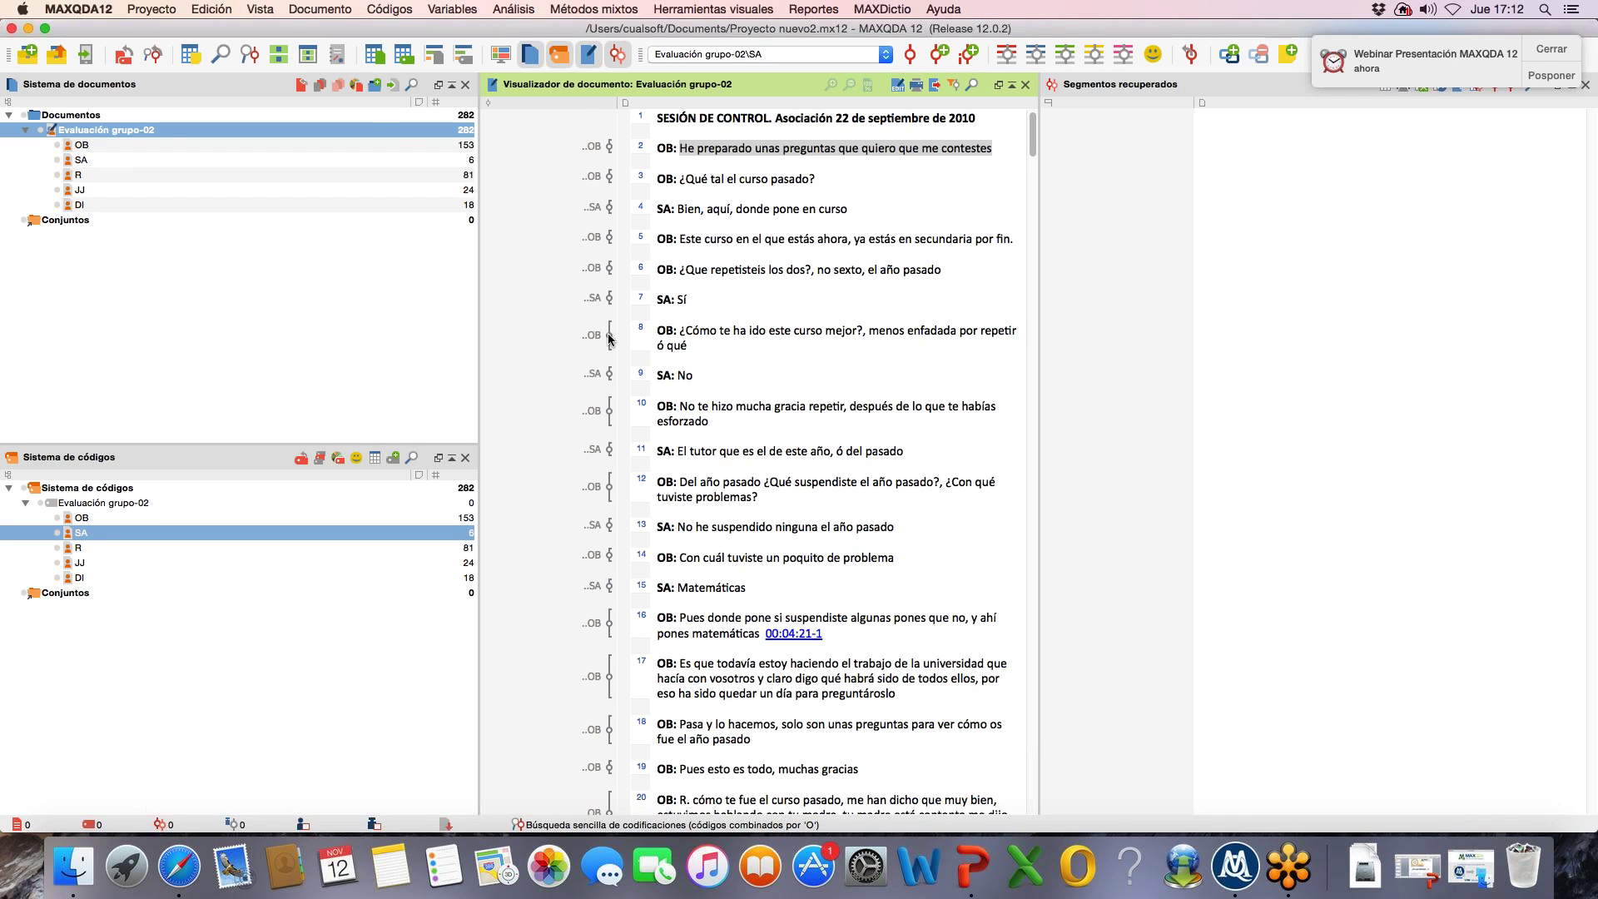
click(608, 338)
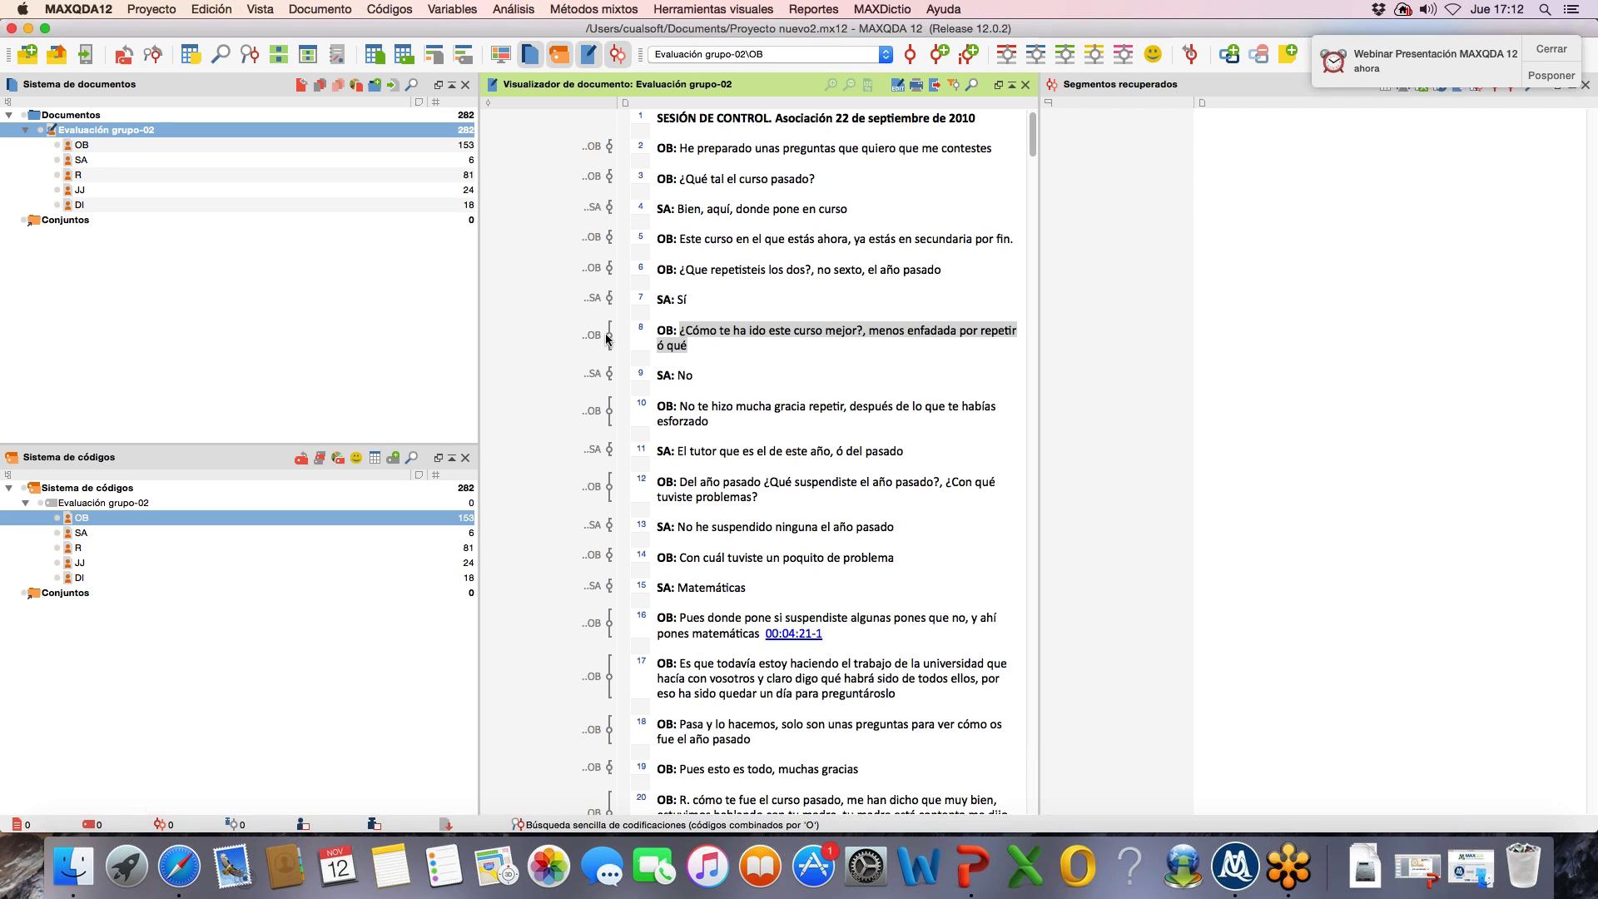
Step: Open the focus group participants overview for Evaluación grupo-02 and fit the % Contribuciones column to its heading
right_click(145, 127)
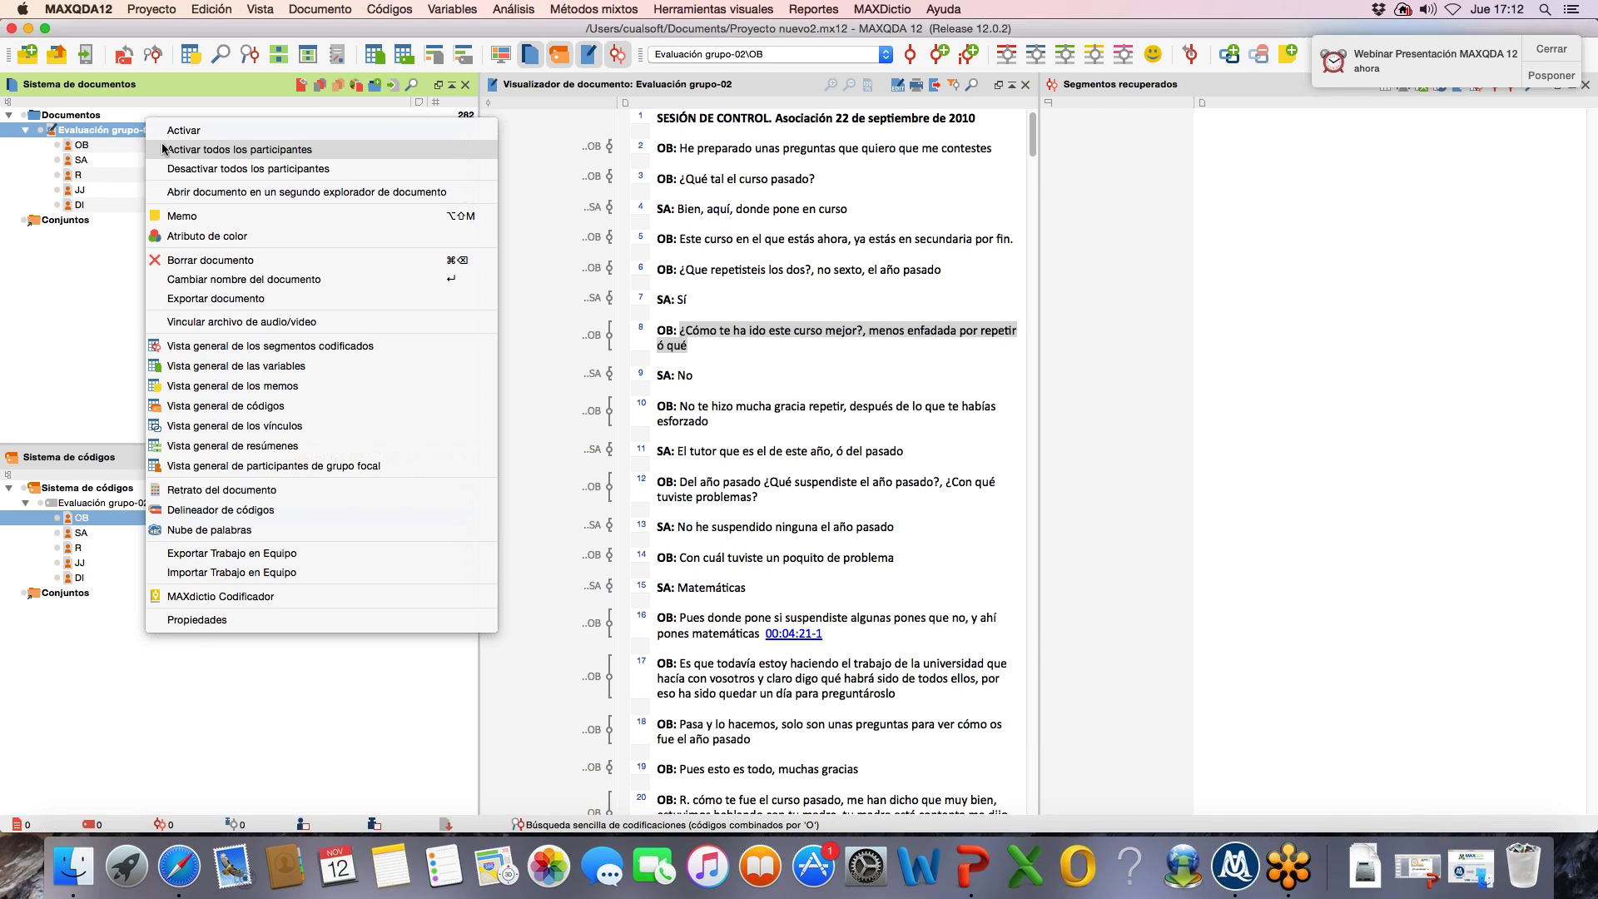
click(288, 466)
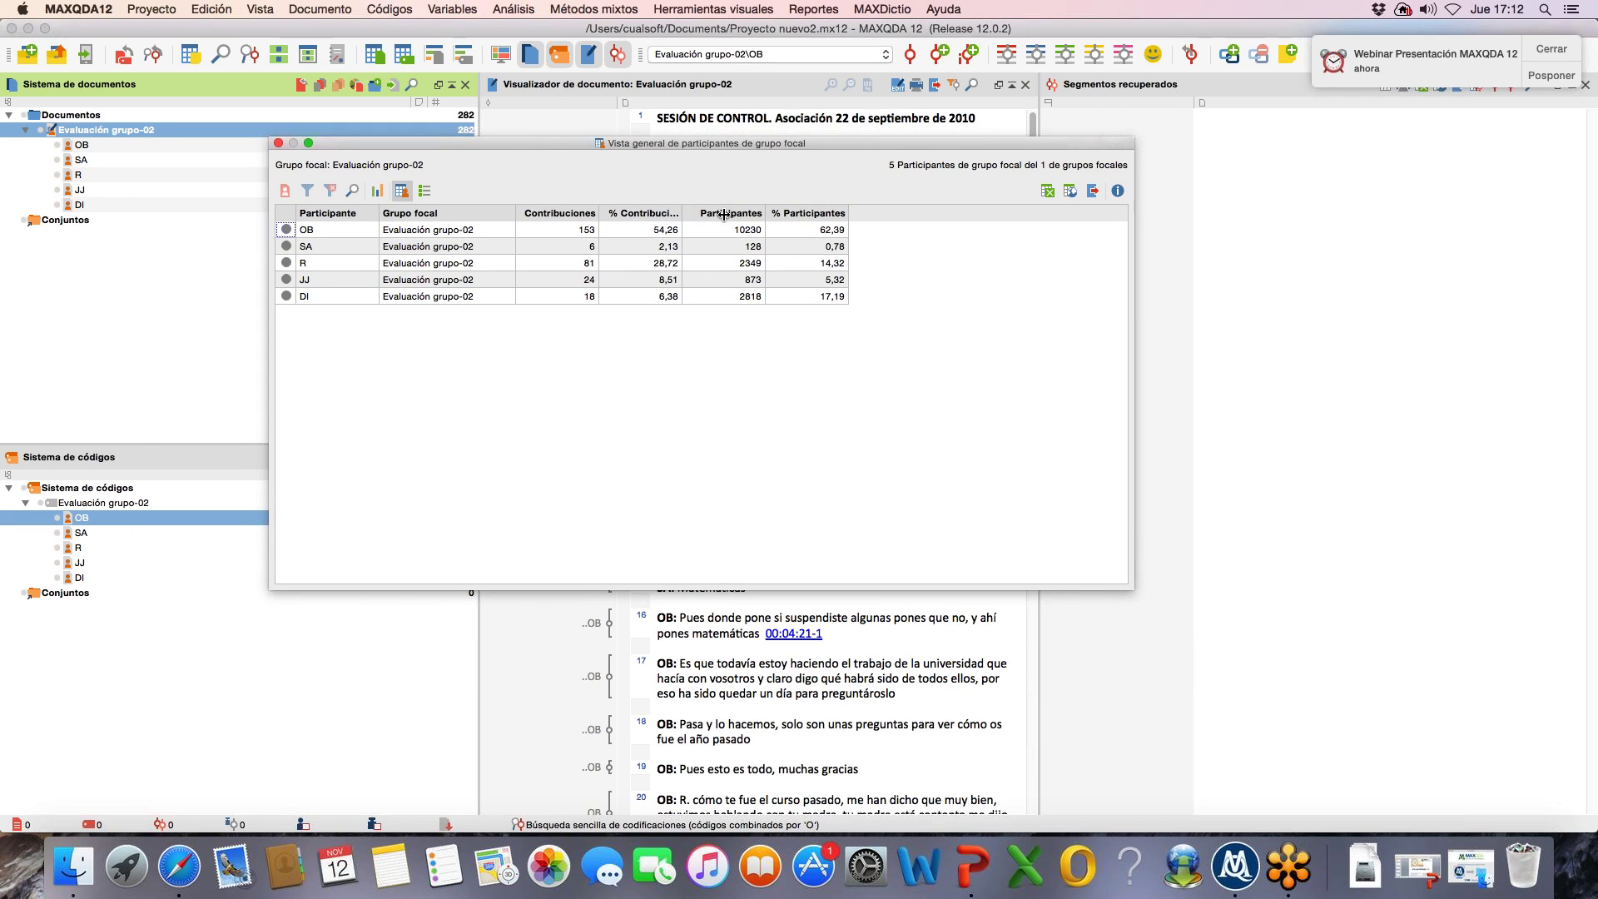
double_click(682, 213)
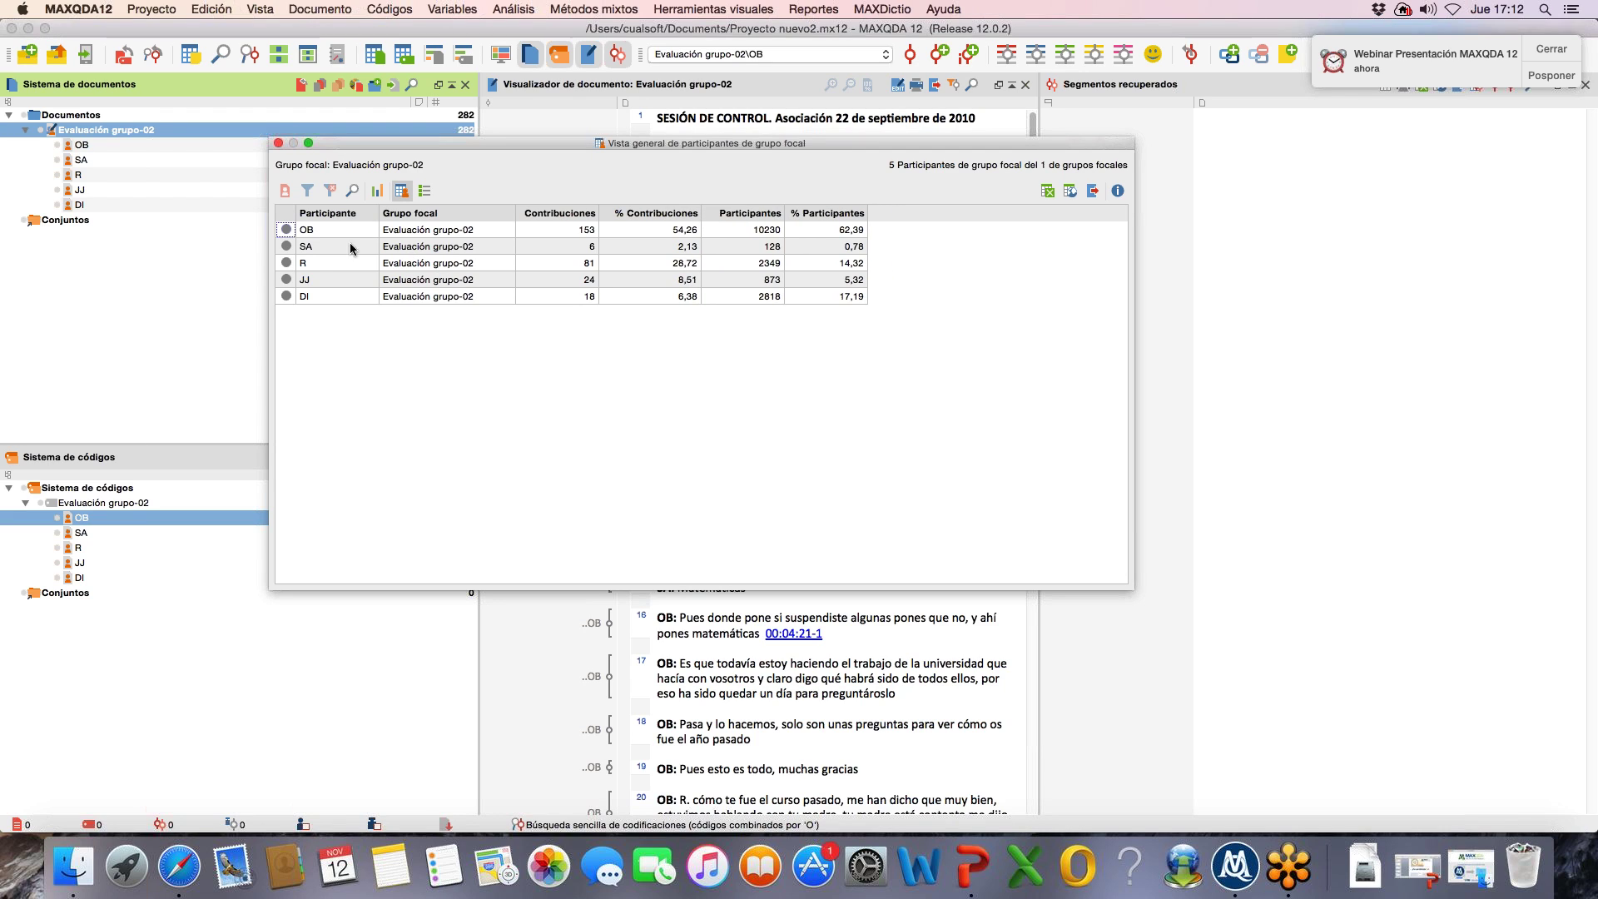
Step: Examine the individual participant rows and their color markers in the focus group overview
click(318, 235)
click(310, 248)
click(312, 281)
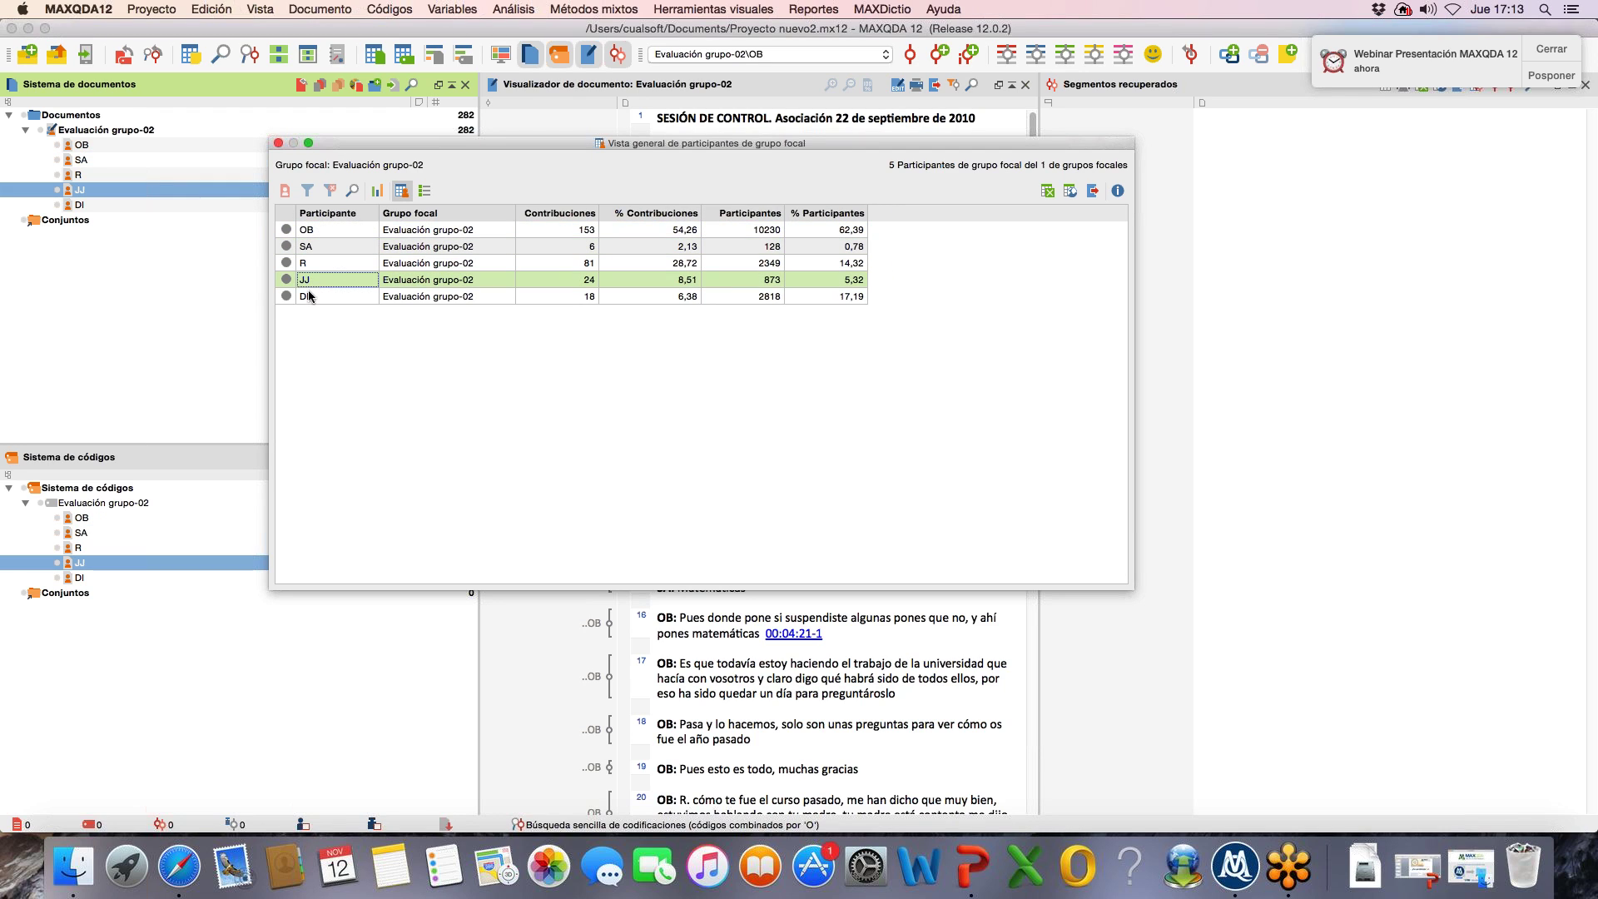
click(287, 264)
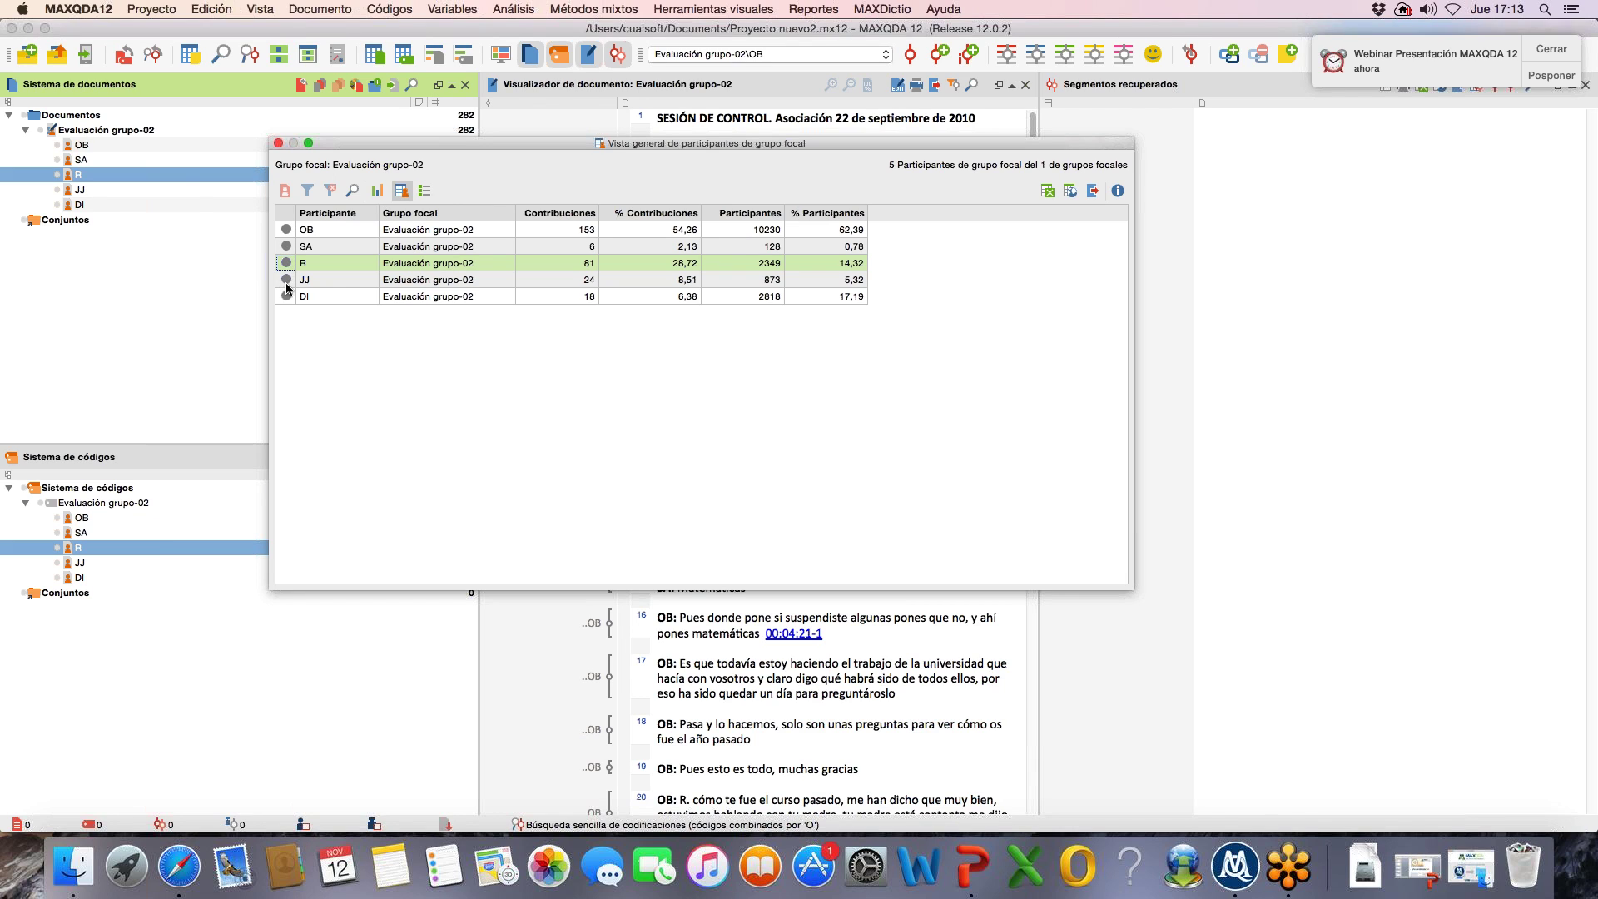
click(287, 282)
click(287, 297)
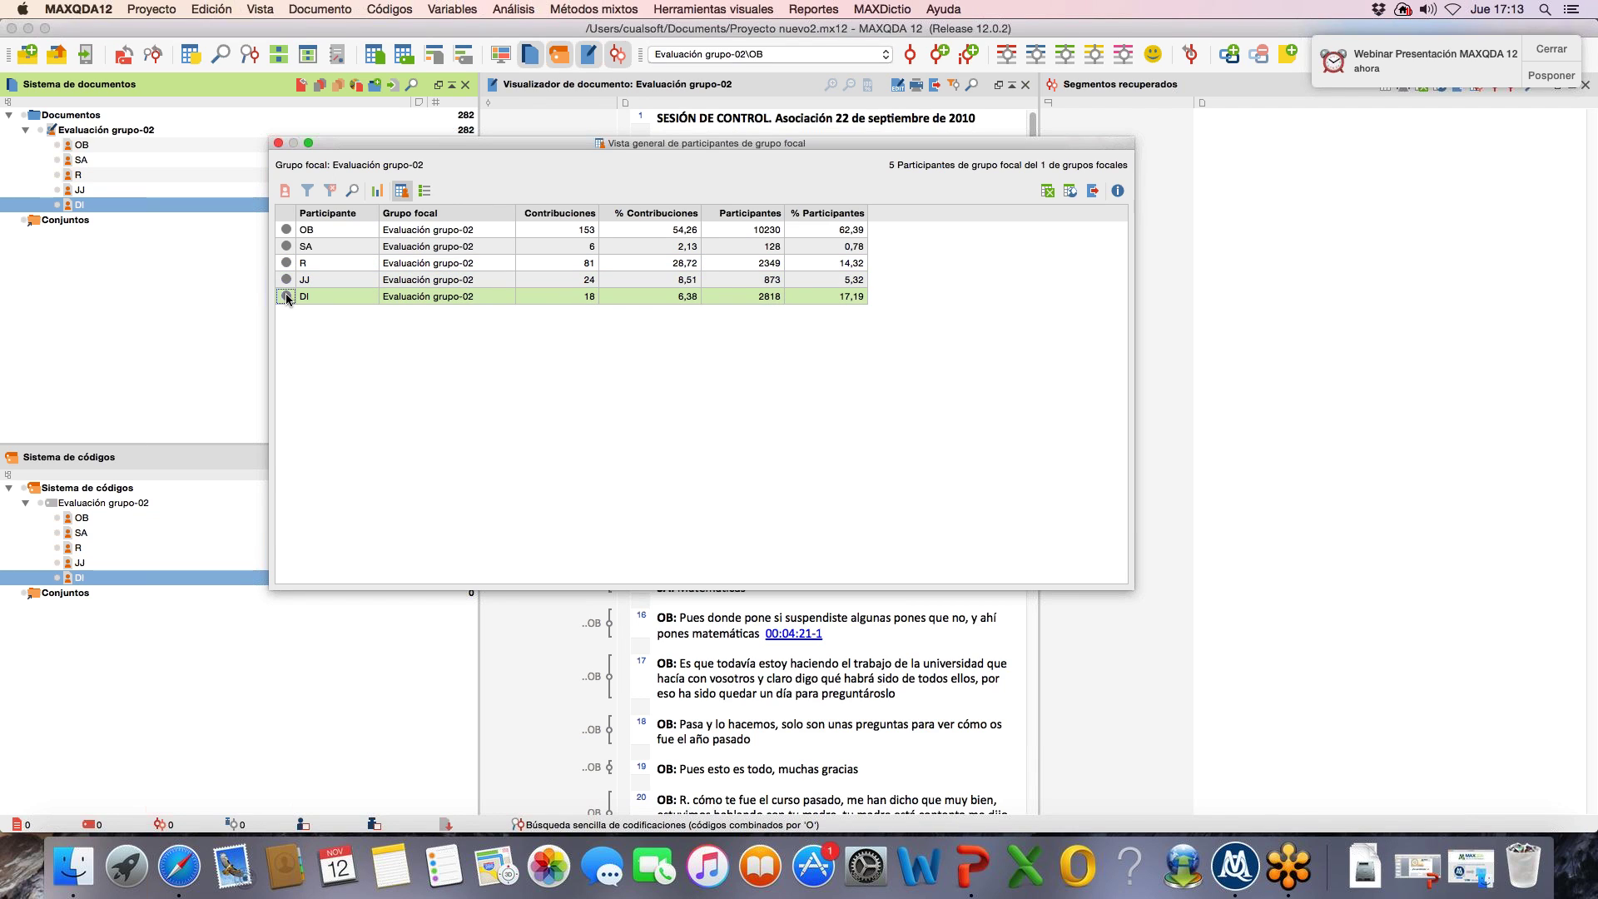
click(69, 192)
right_click(69, 192)
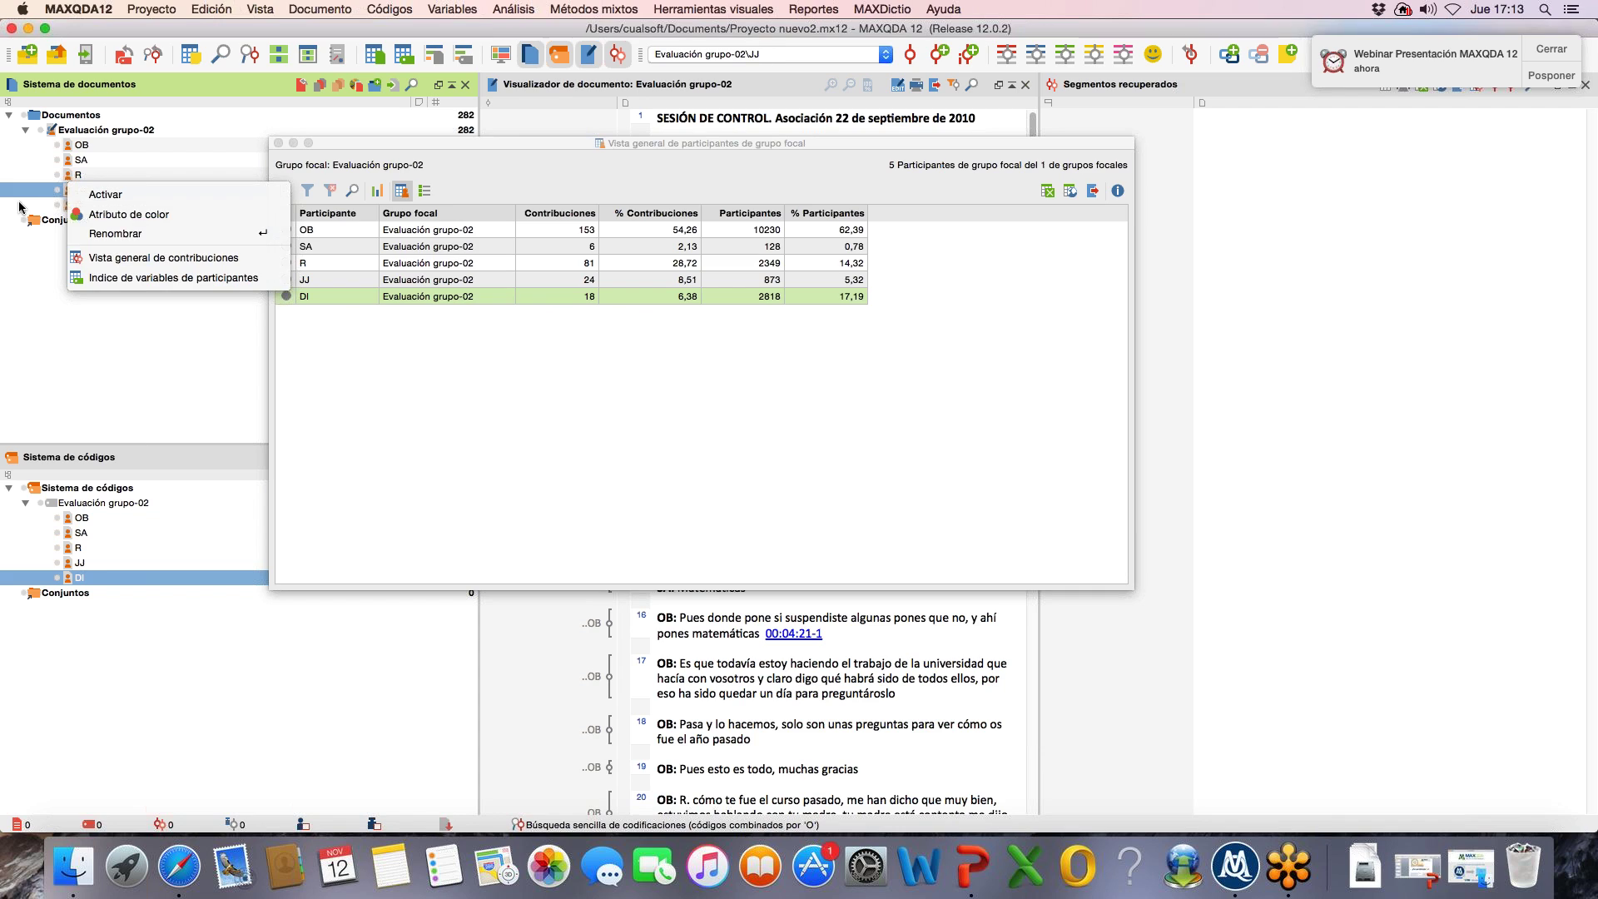
click(120, 215)
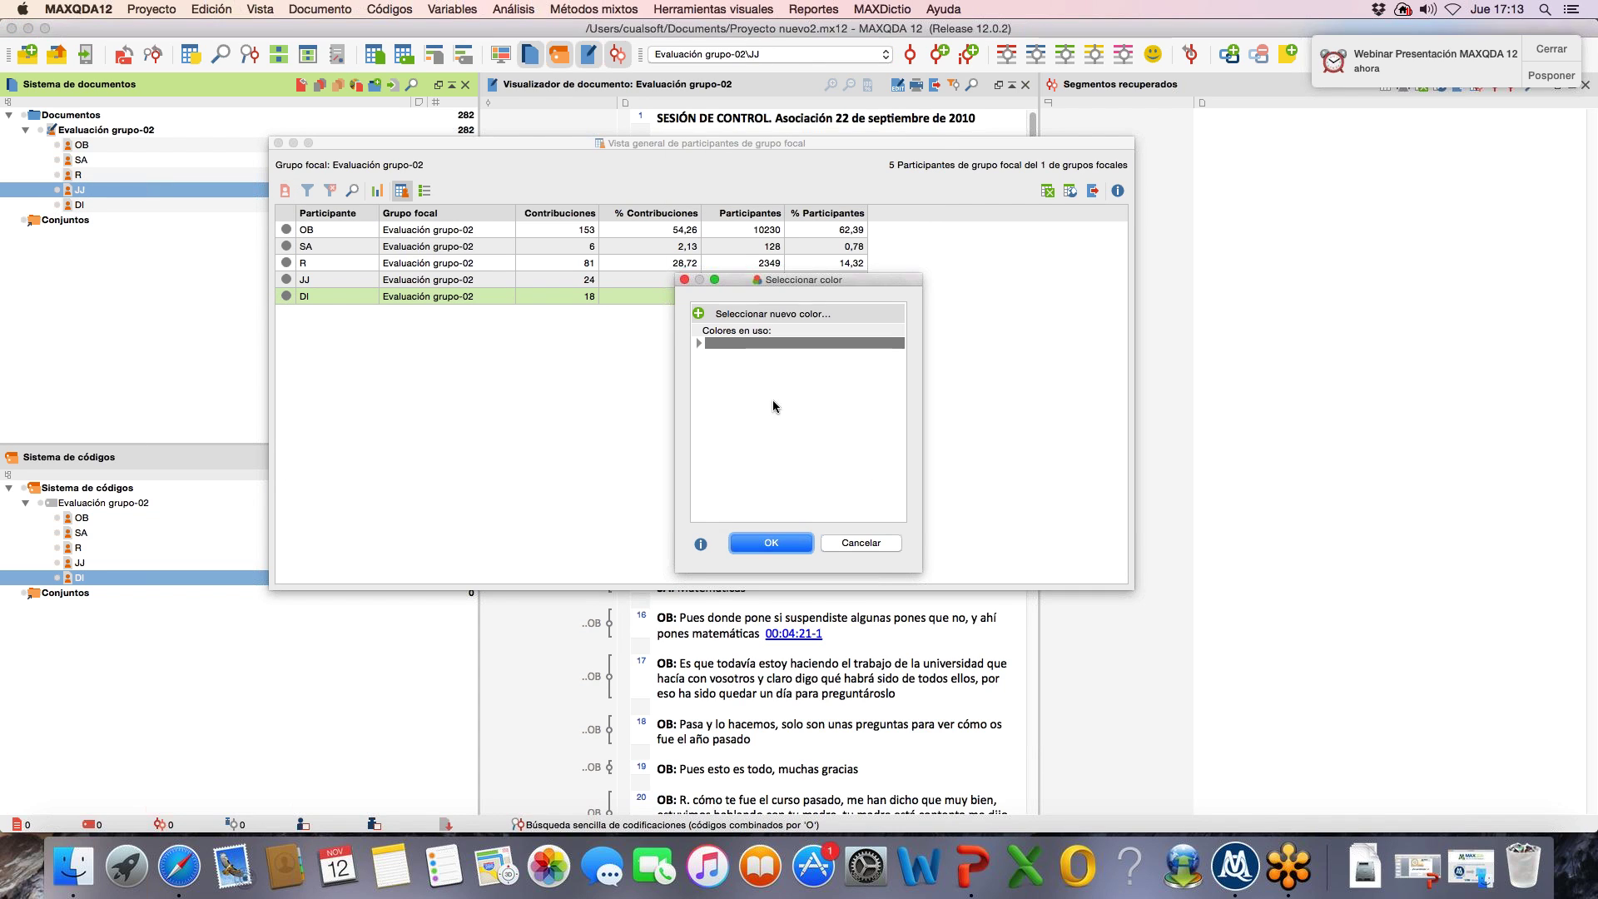
double_click(700, 342)
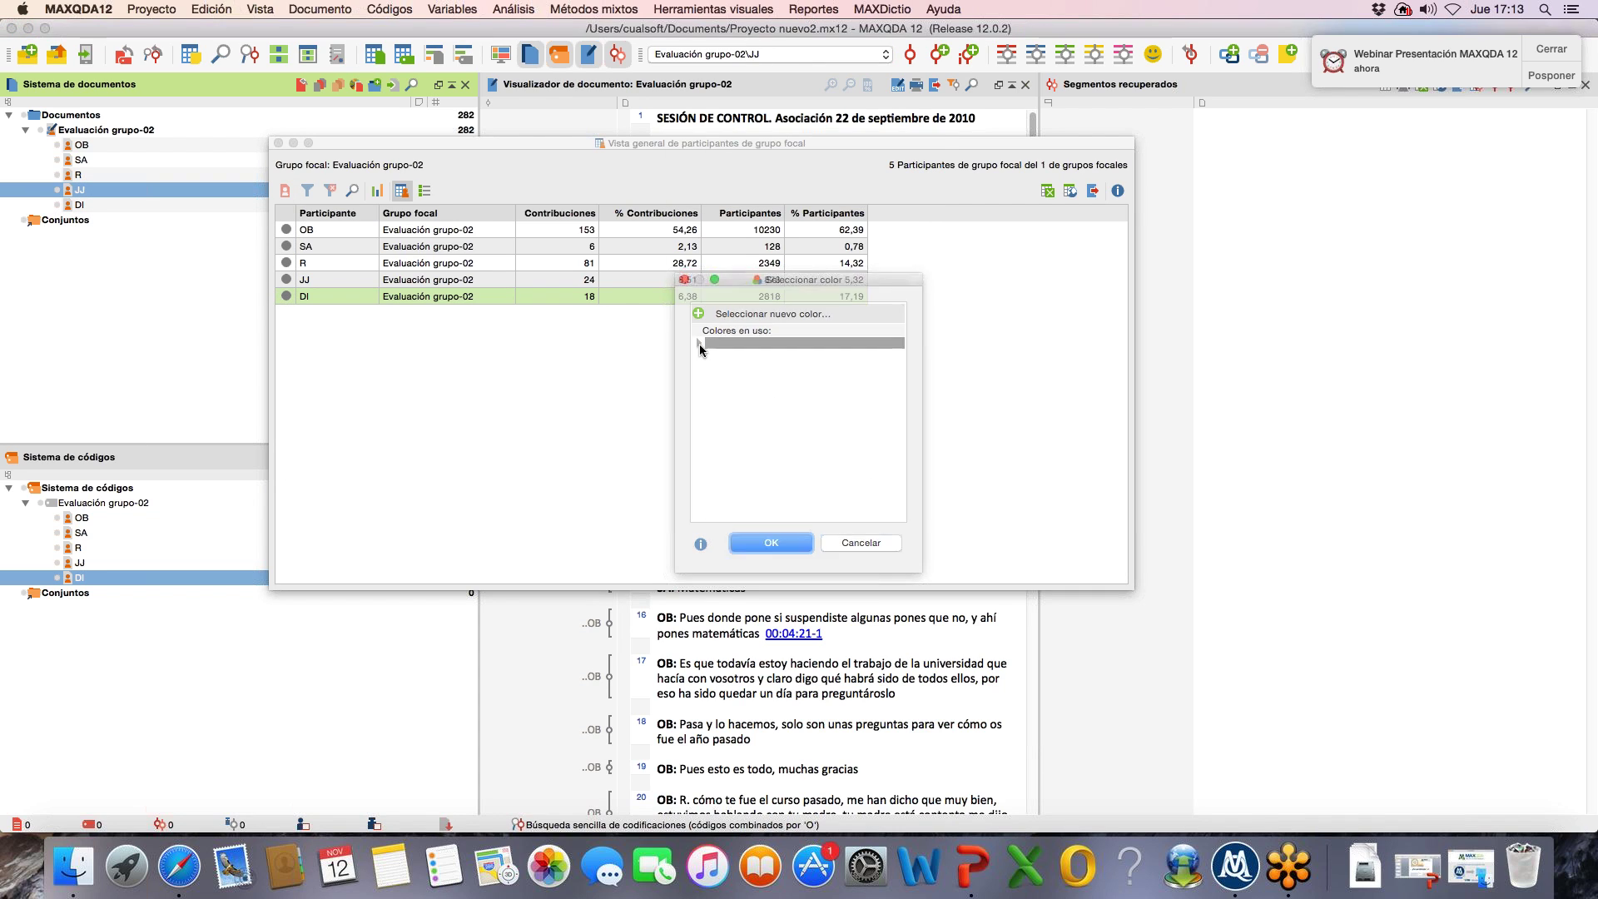
Step: Assign the color Rojo from the Apple palette to participant JJ as its color attribute
right_click(60, 191)
click(121, 215)
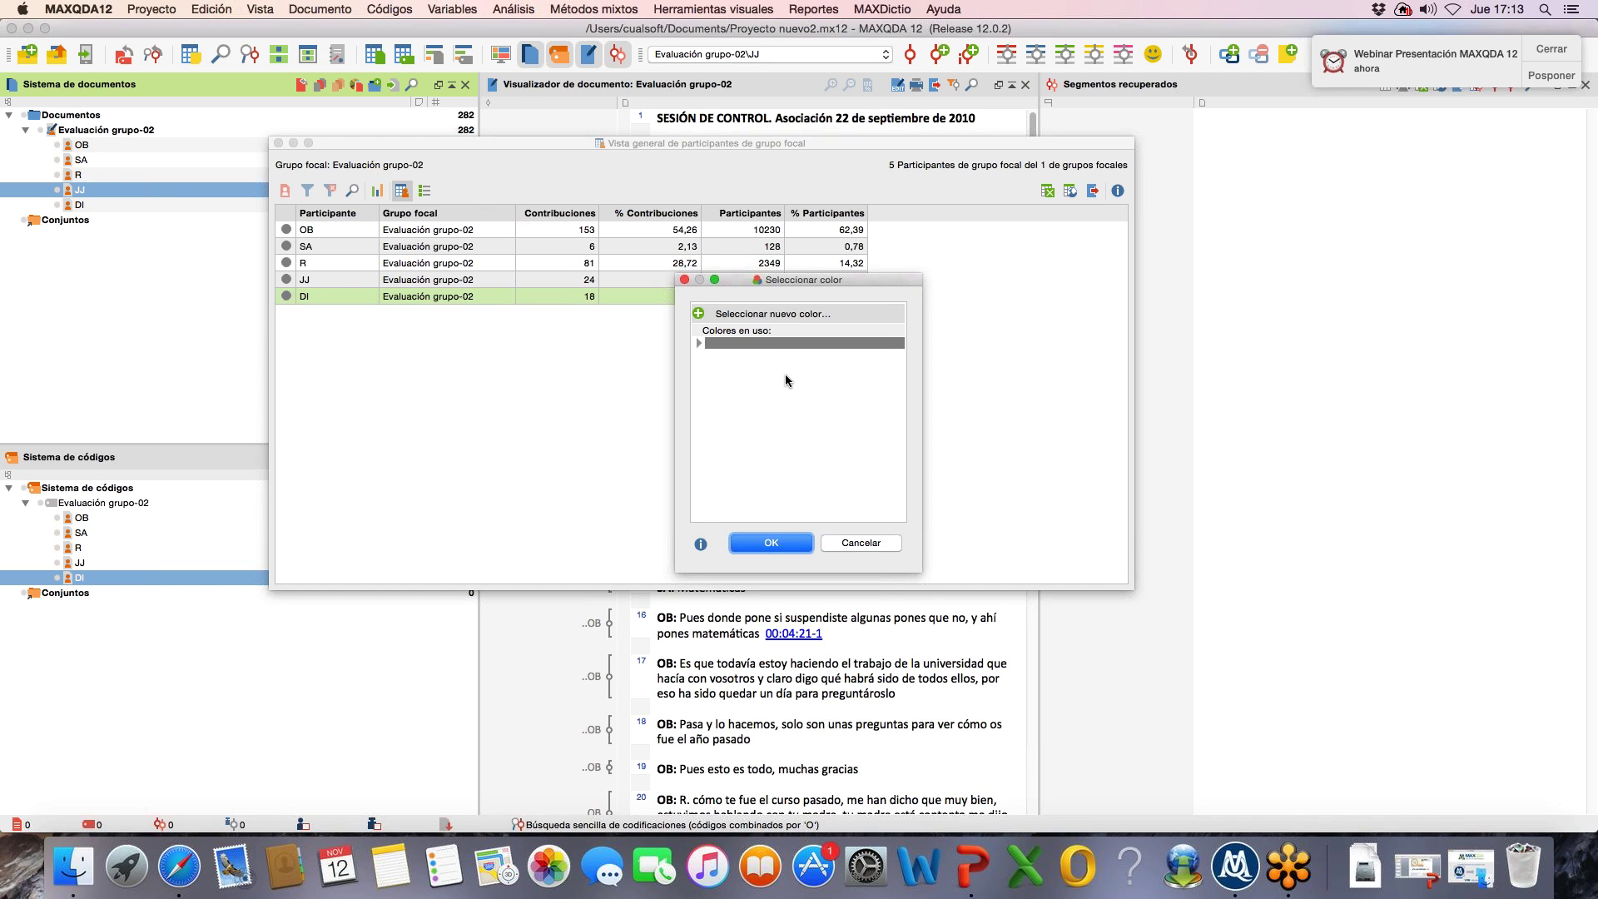
click(774, 316)
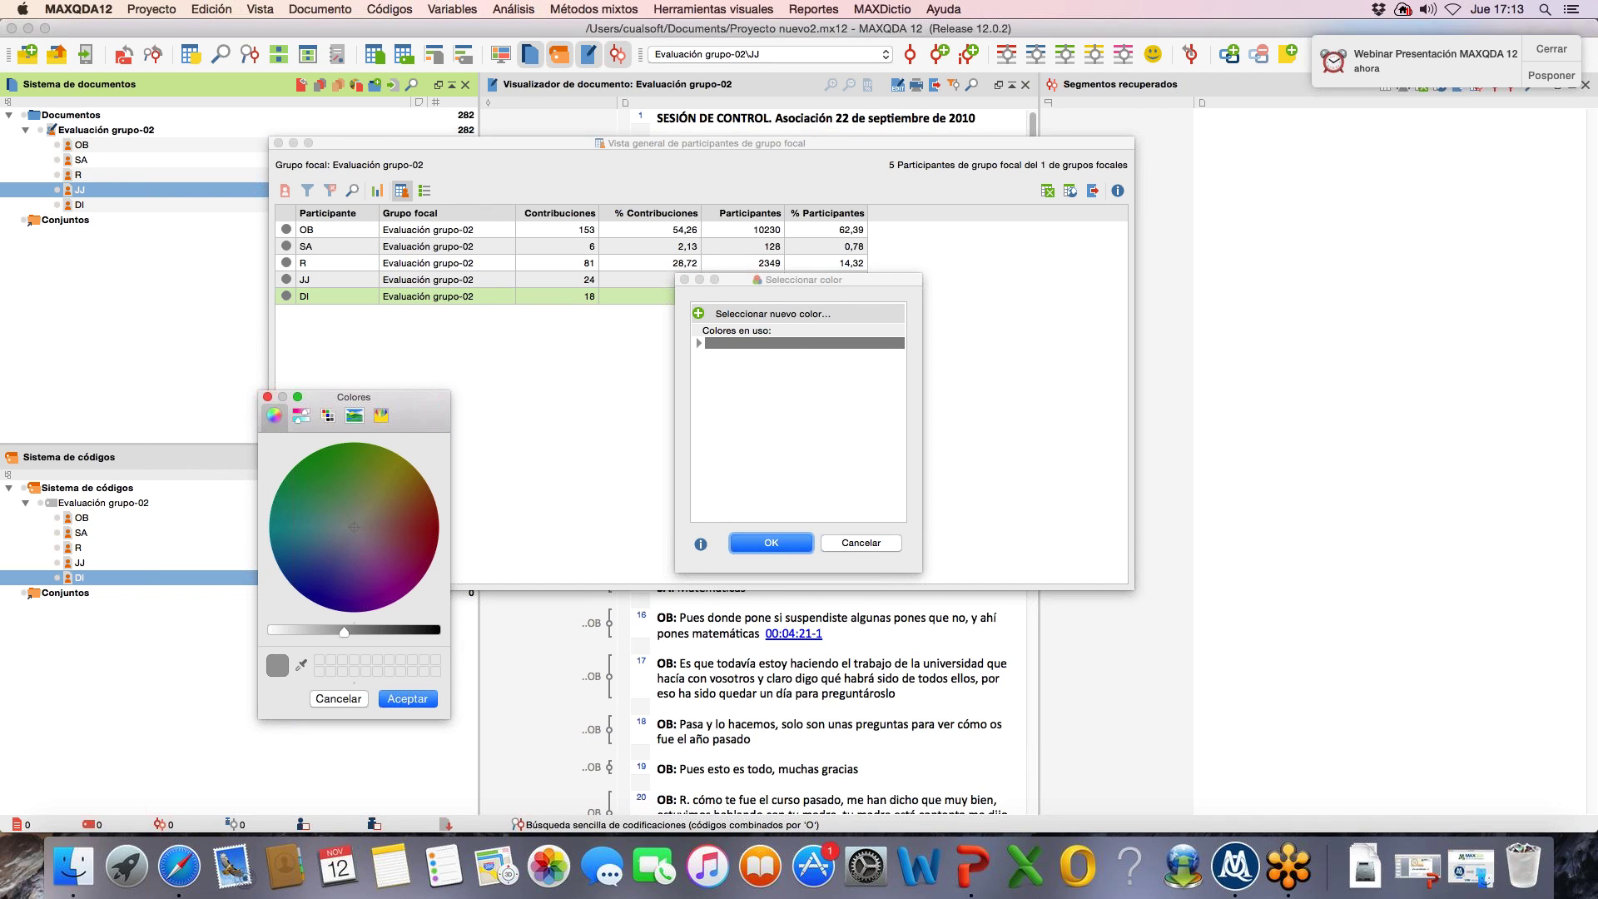
click(327, 417)
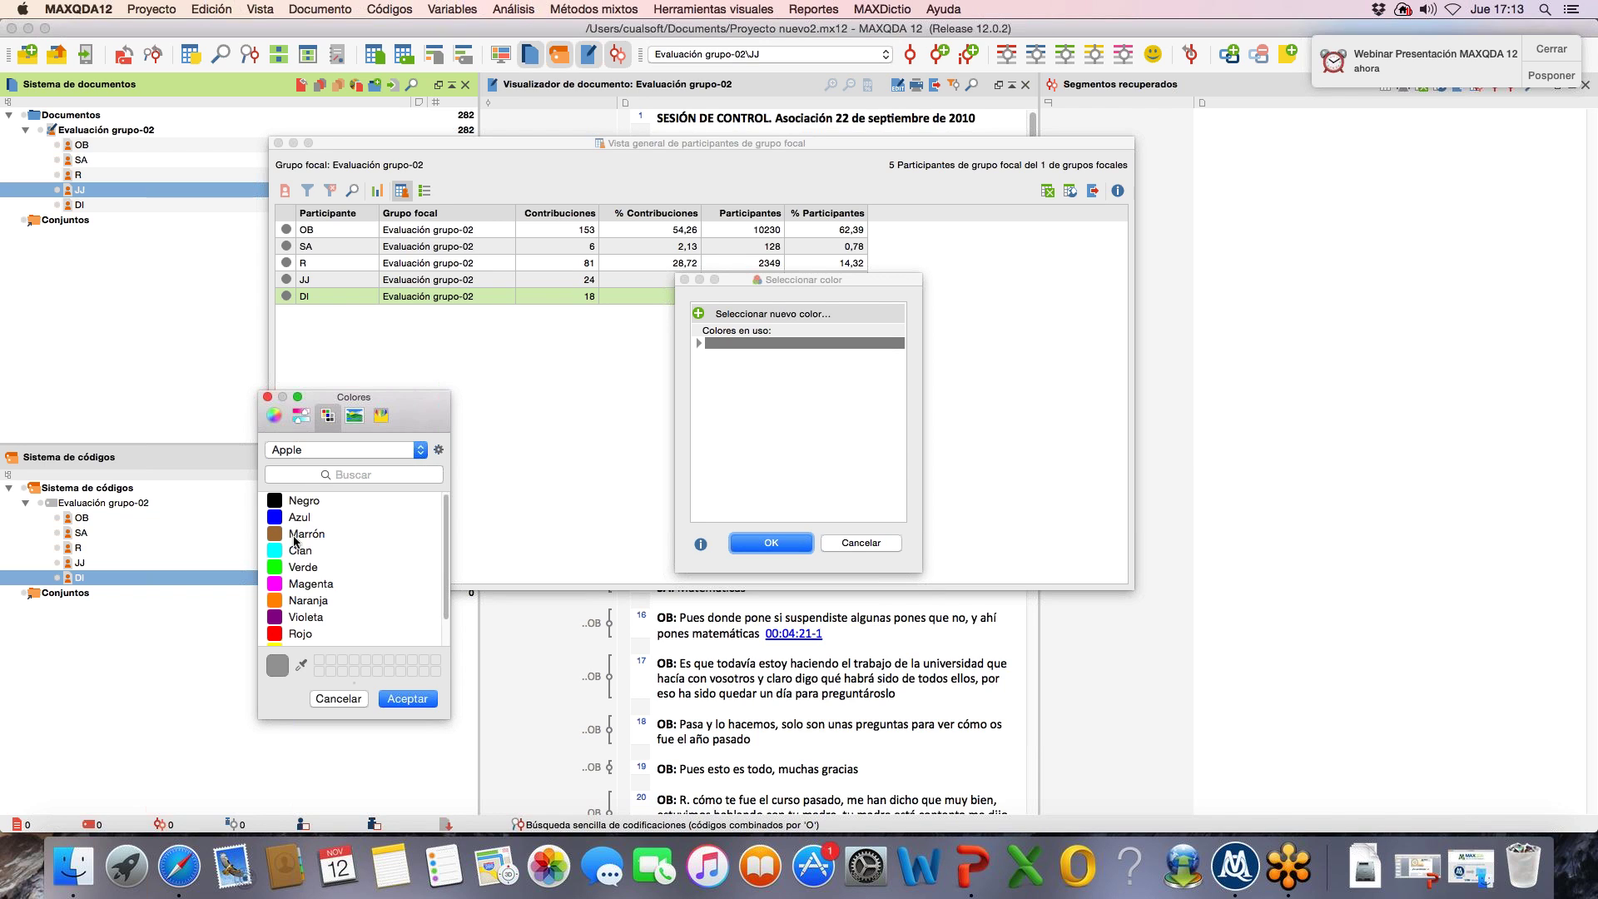
click(283, 636)
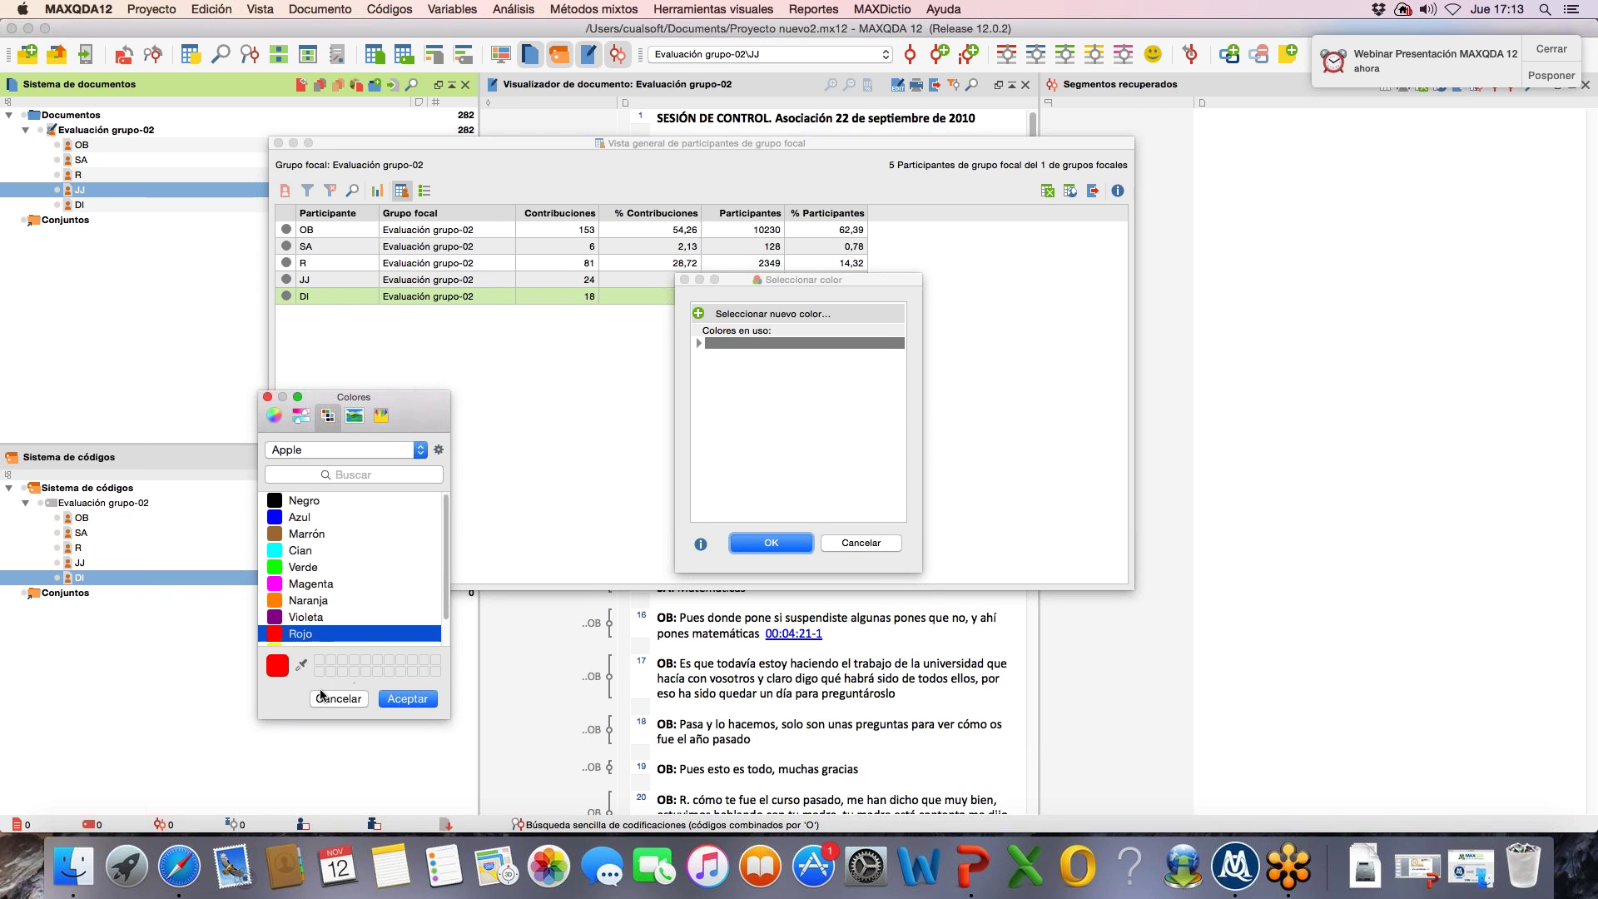
click(408, 699)
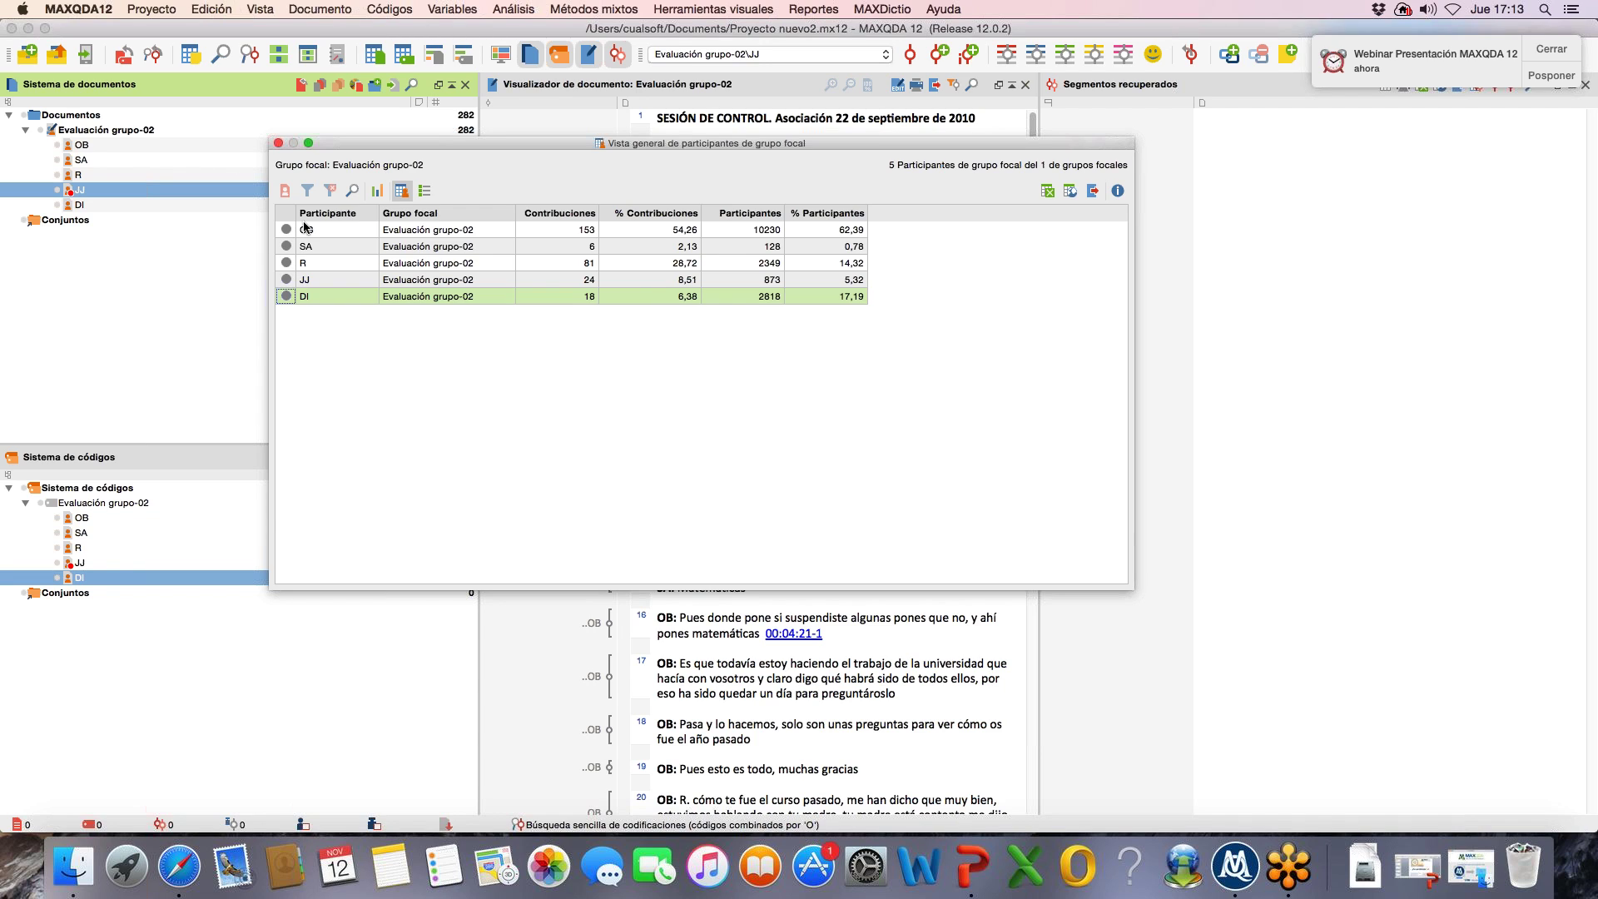
Step: Create a new text-type variable named género in the focus group participants' variable list
click(331, 231)
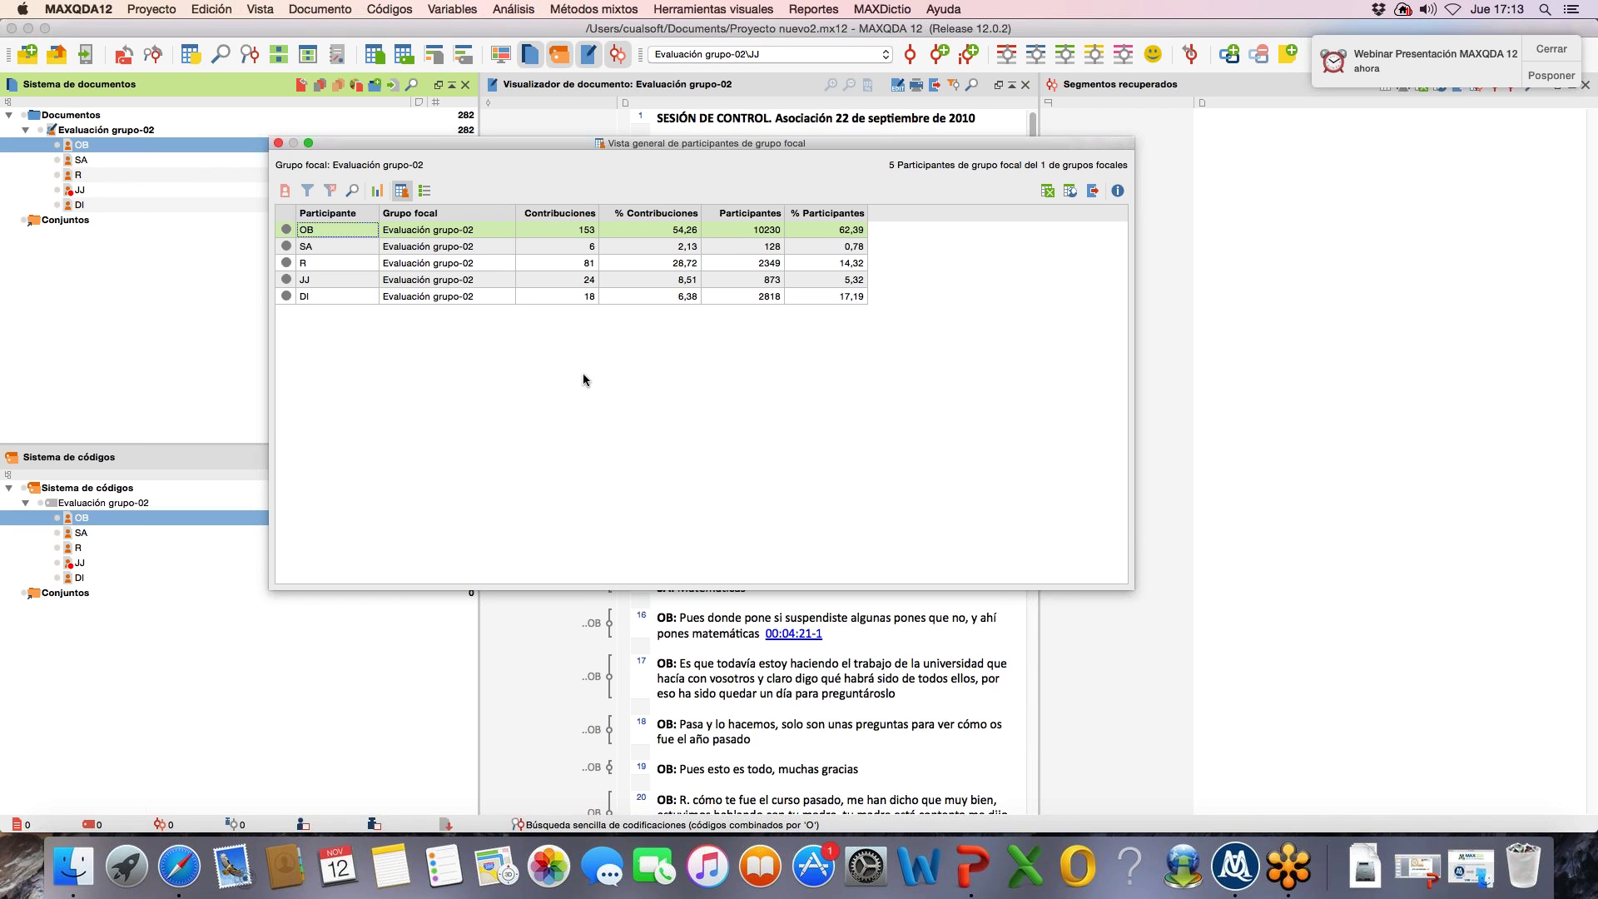
click(423, 192)
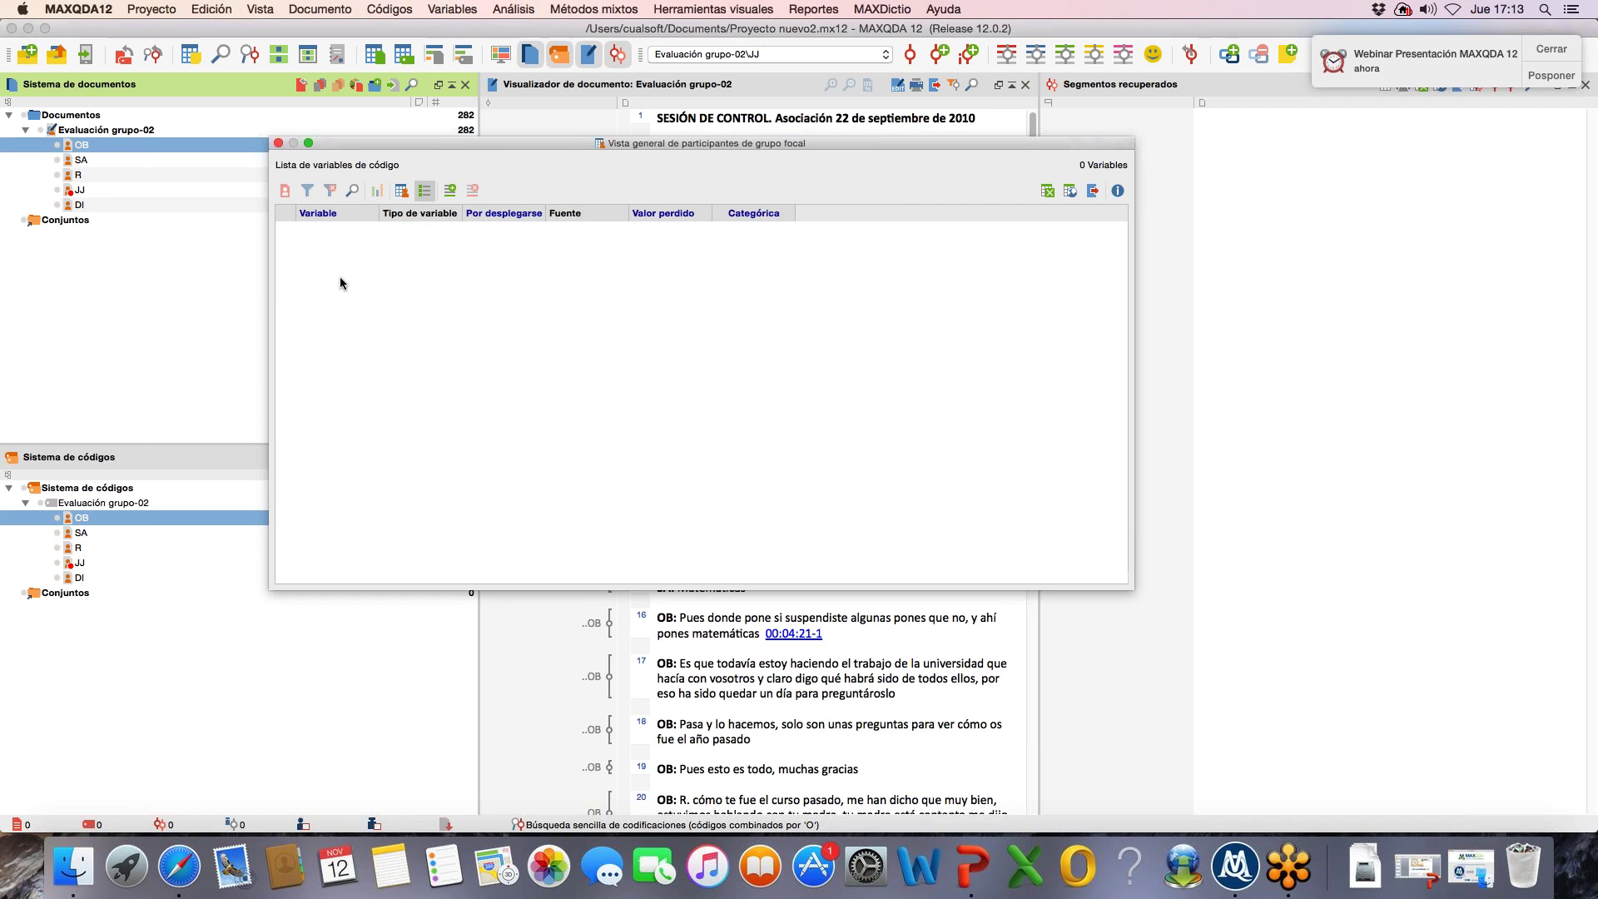
click(450, 191)
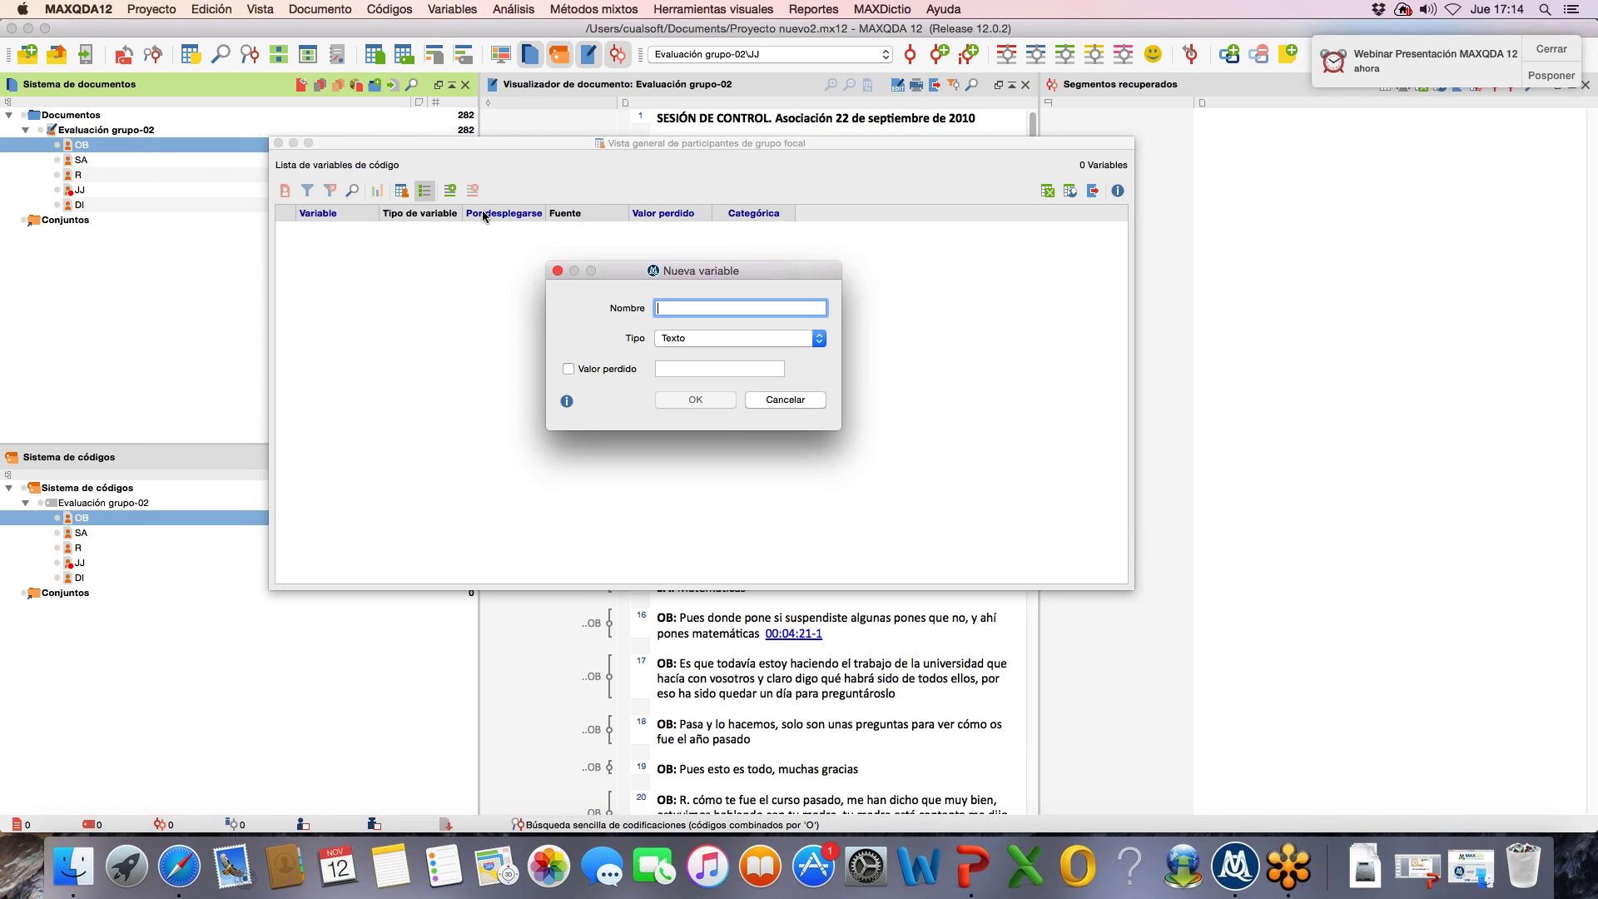
text(gé)
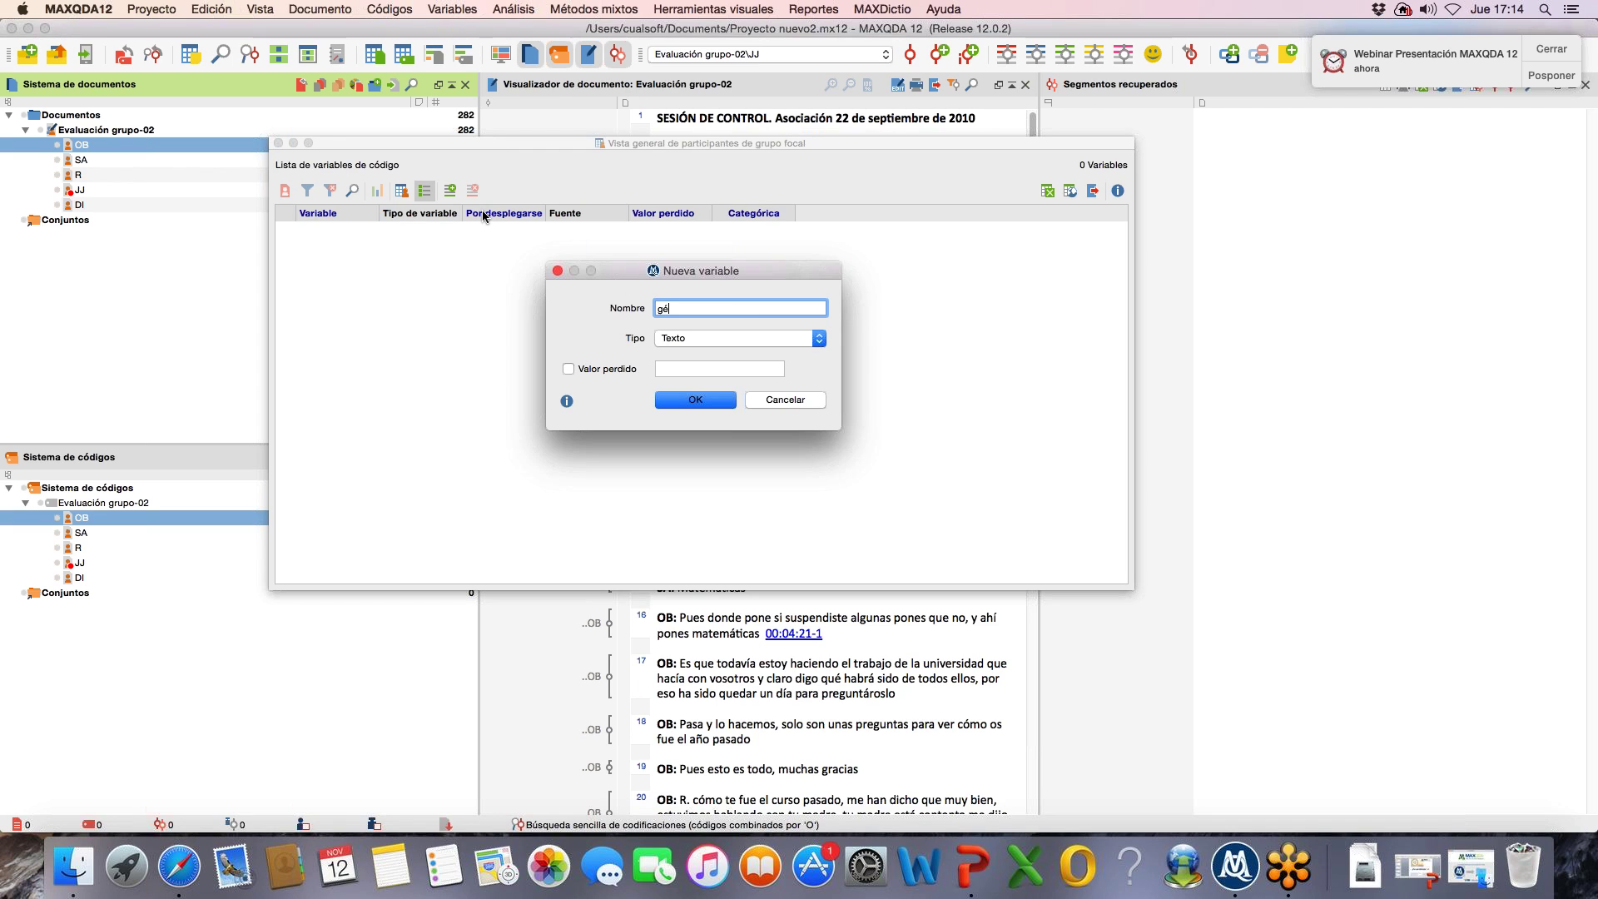
text(nero)
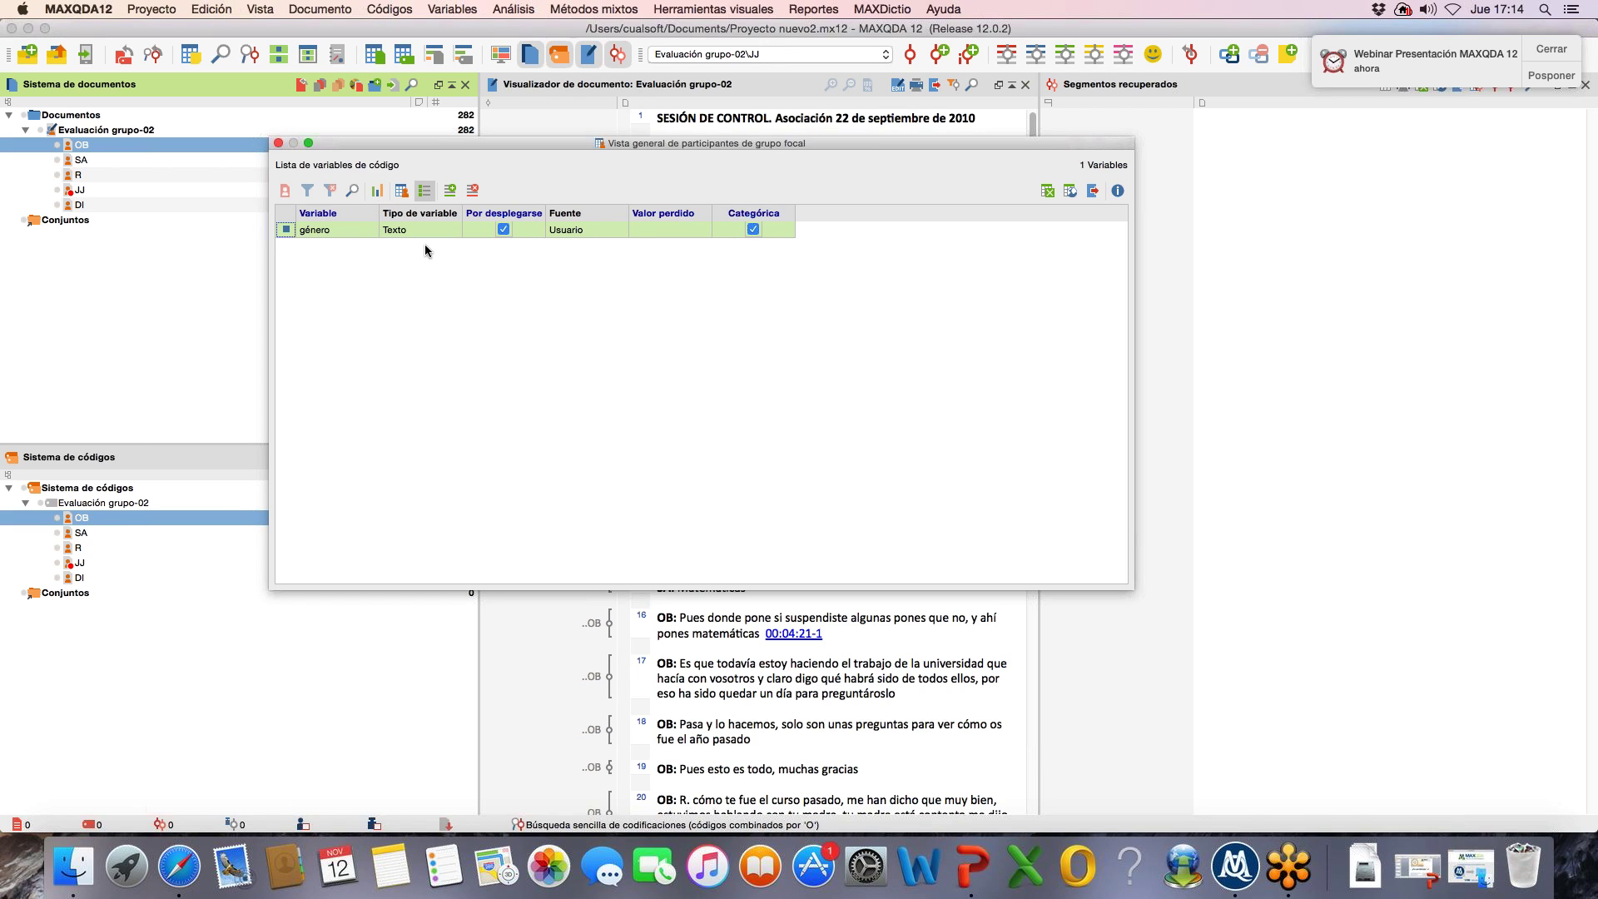
Step: Fill in the género variable for the participants: hombre for OB, R and JJ, and mujer for SA and DI
click(403, 194)
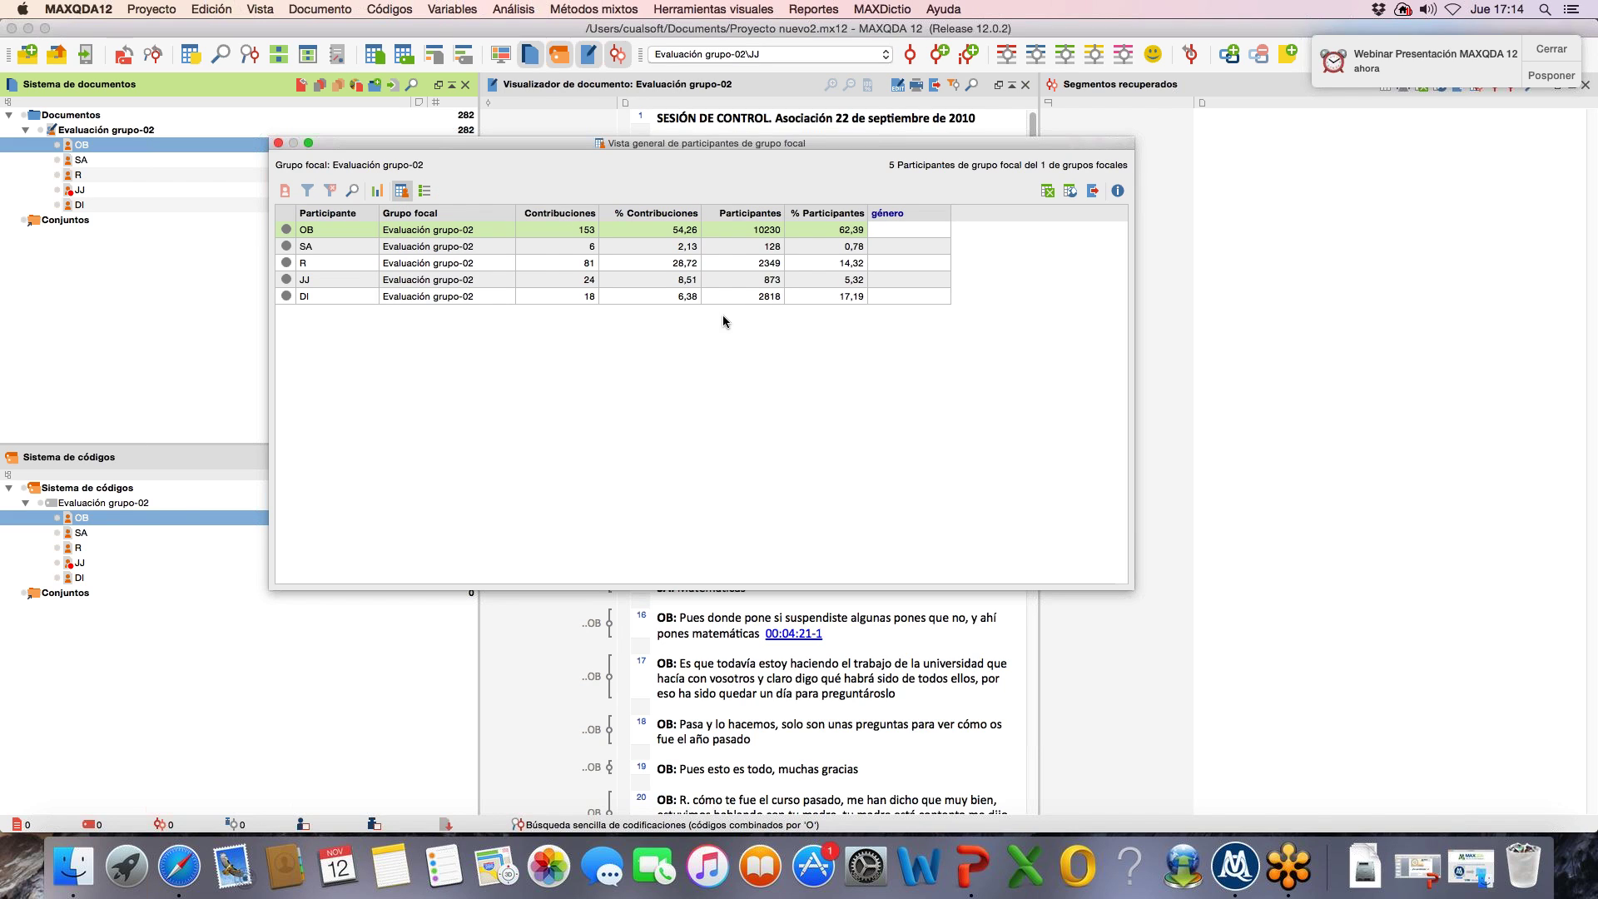
double_click(908, 237)
text(hombre)
key(Return)
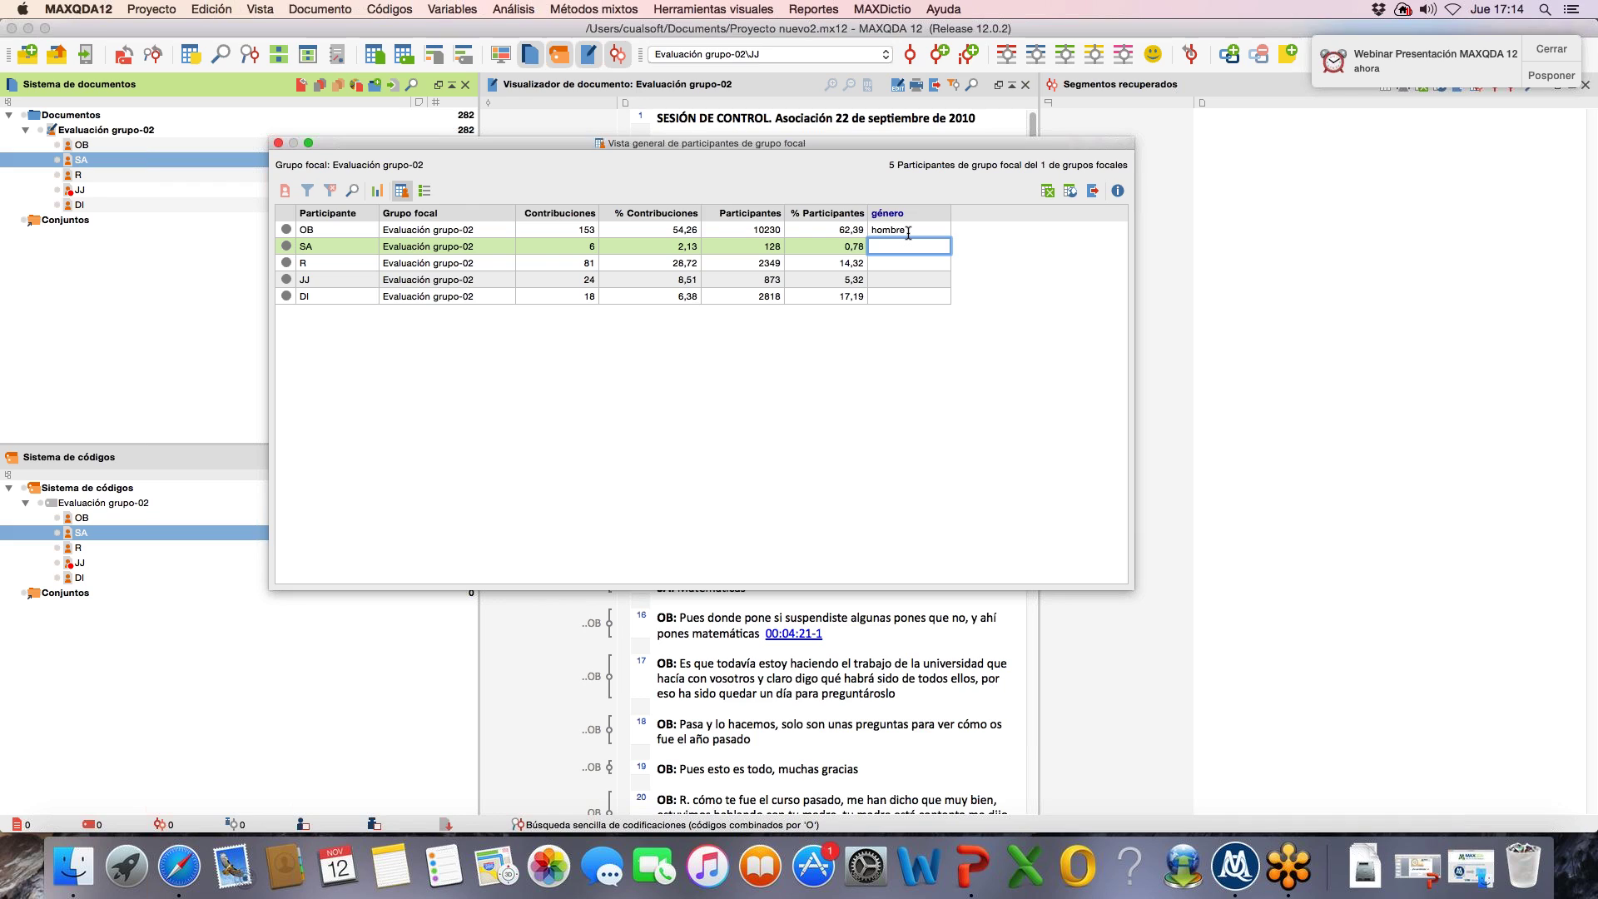
text(mujer)
key(Return)
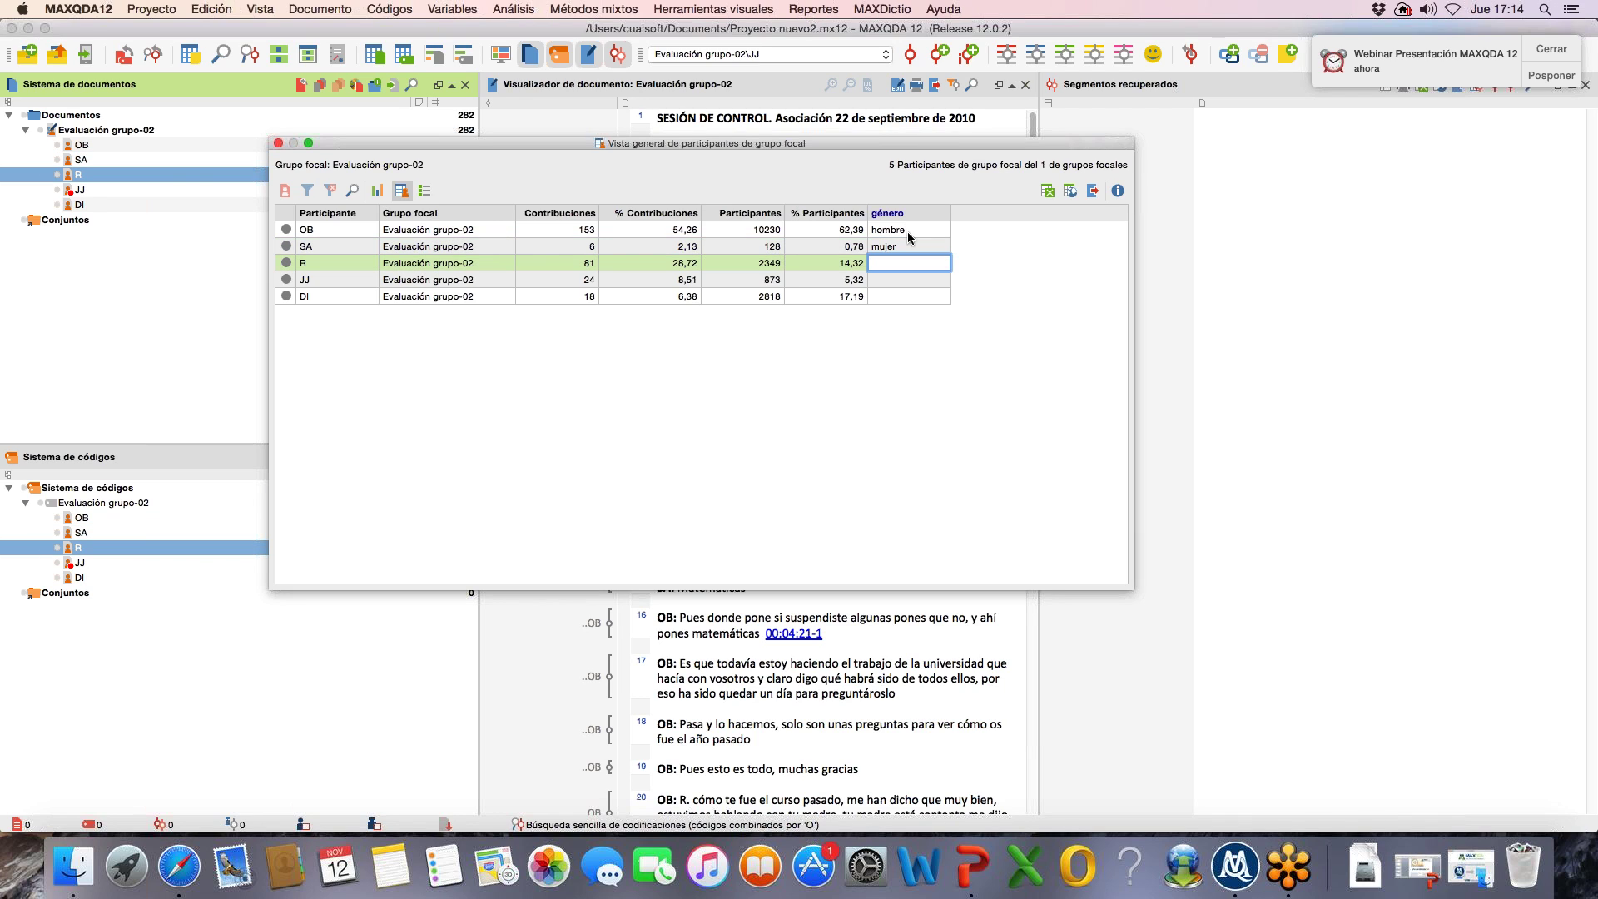
text(hombre)
key(Return)
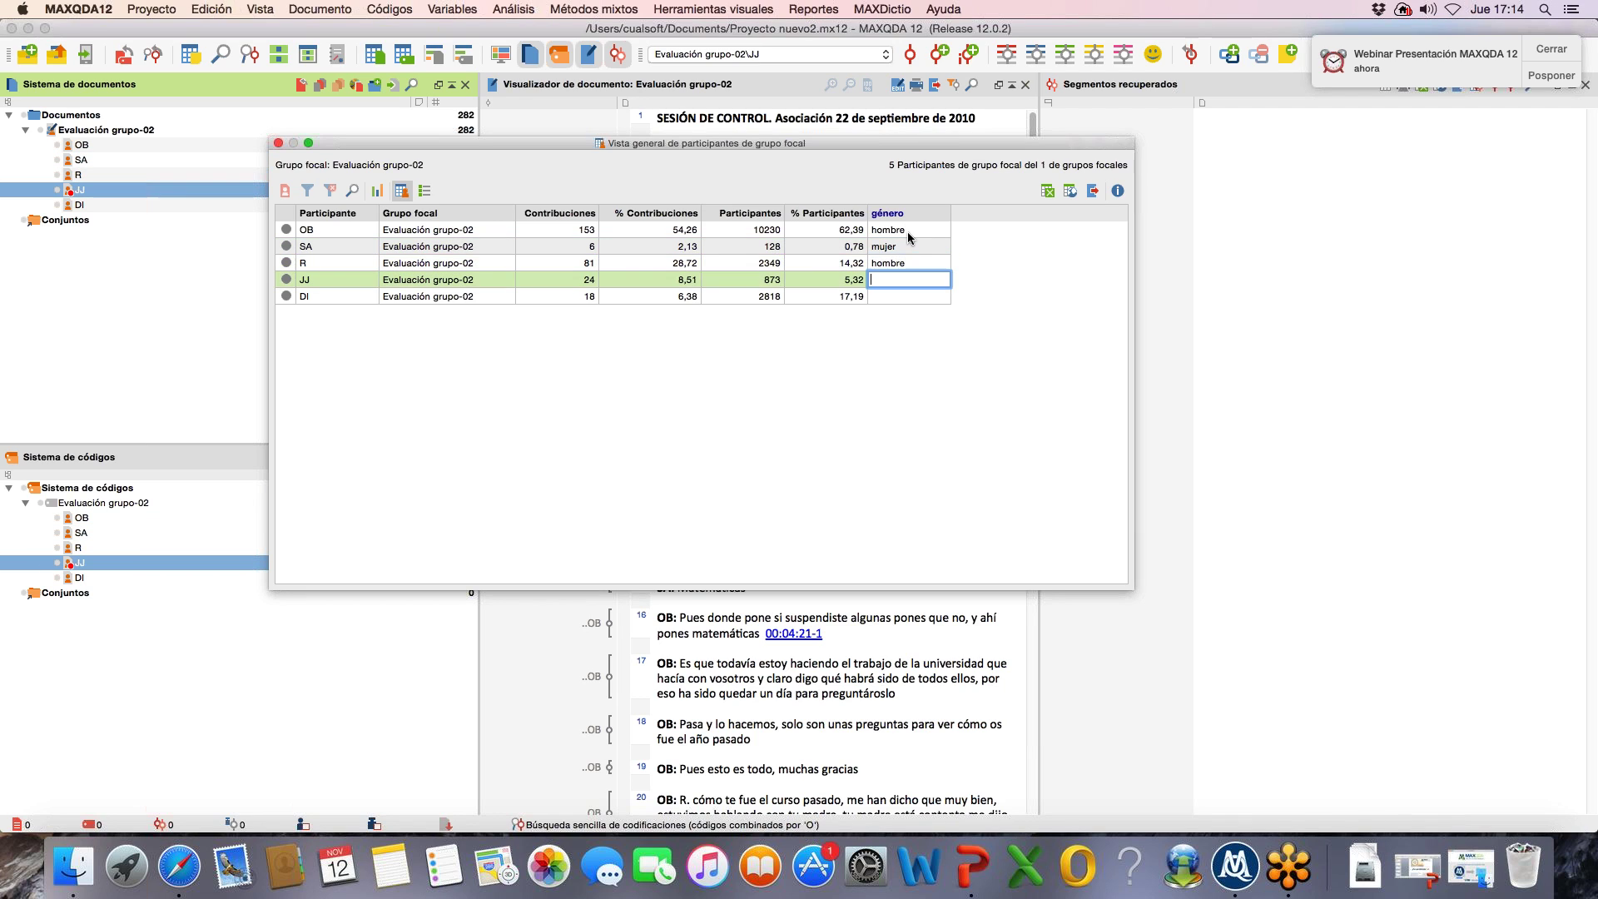
text(hombre)
key(Return)
text(mujer)
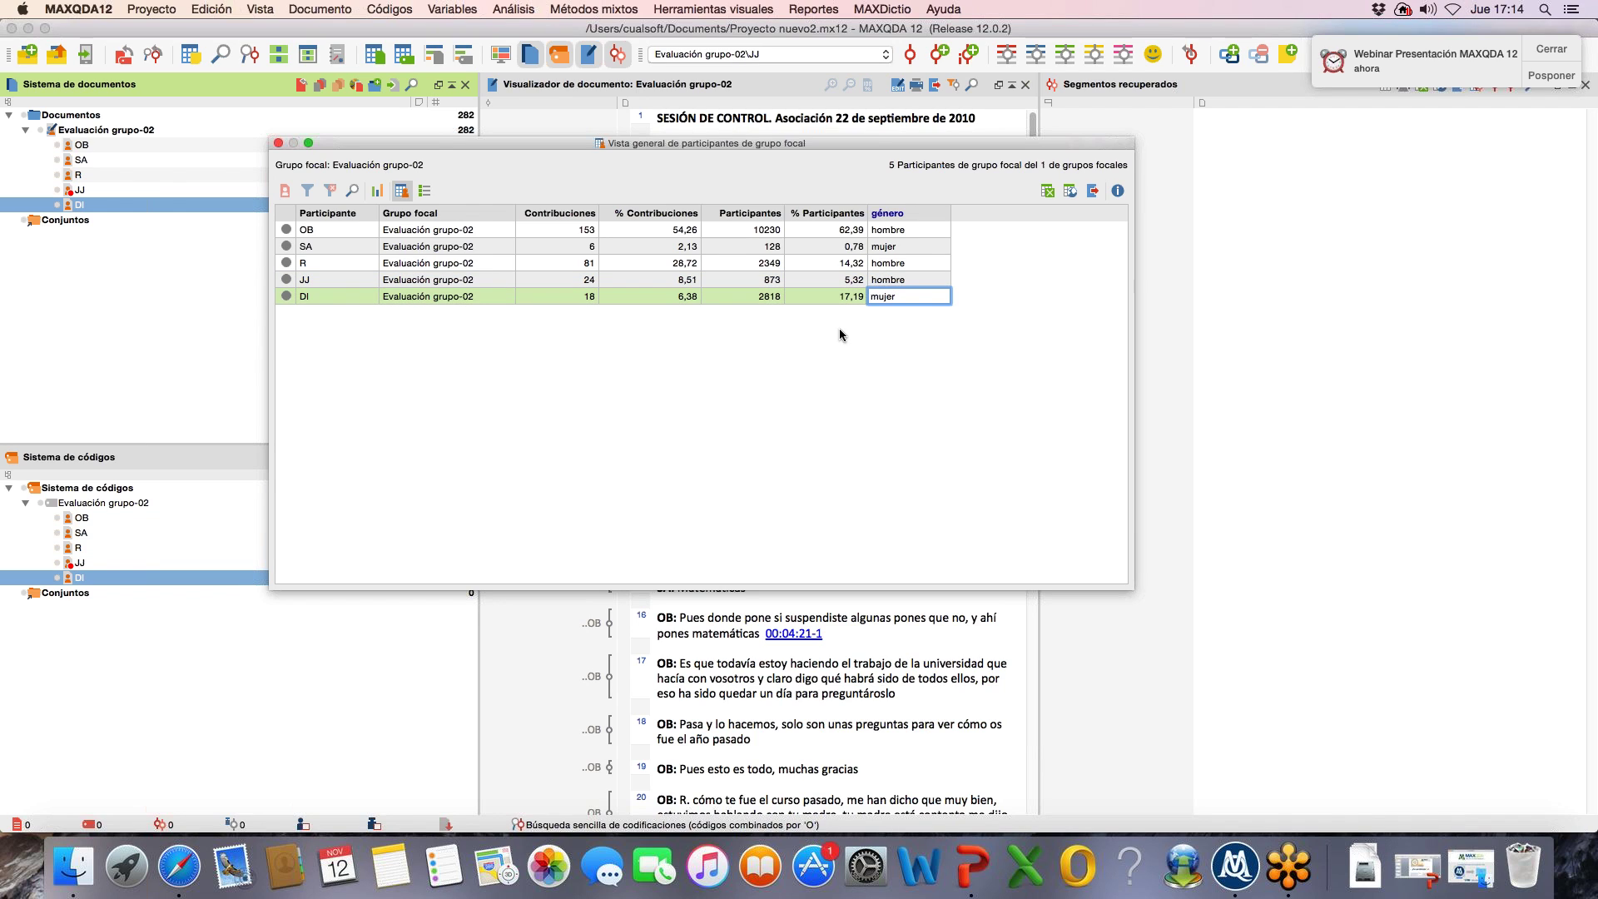
click(792, 323)
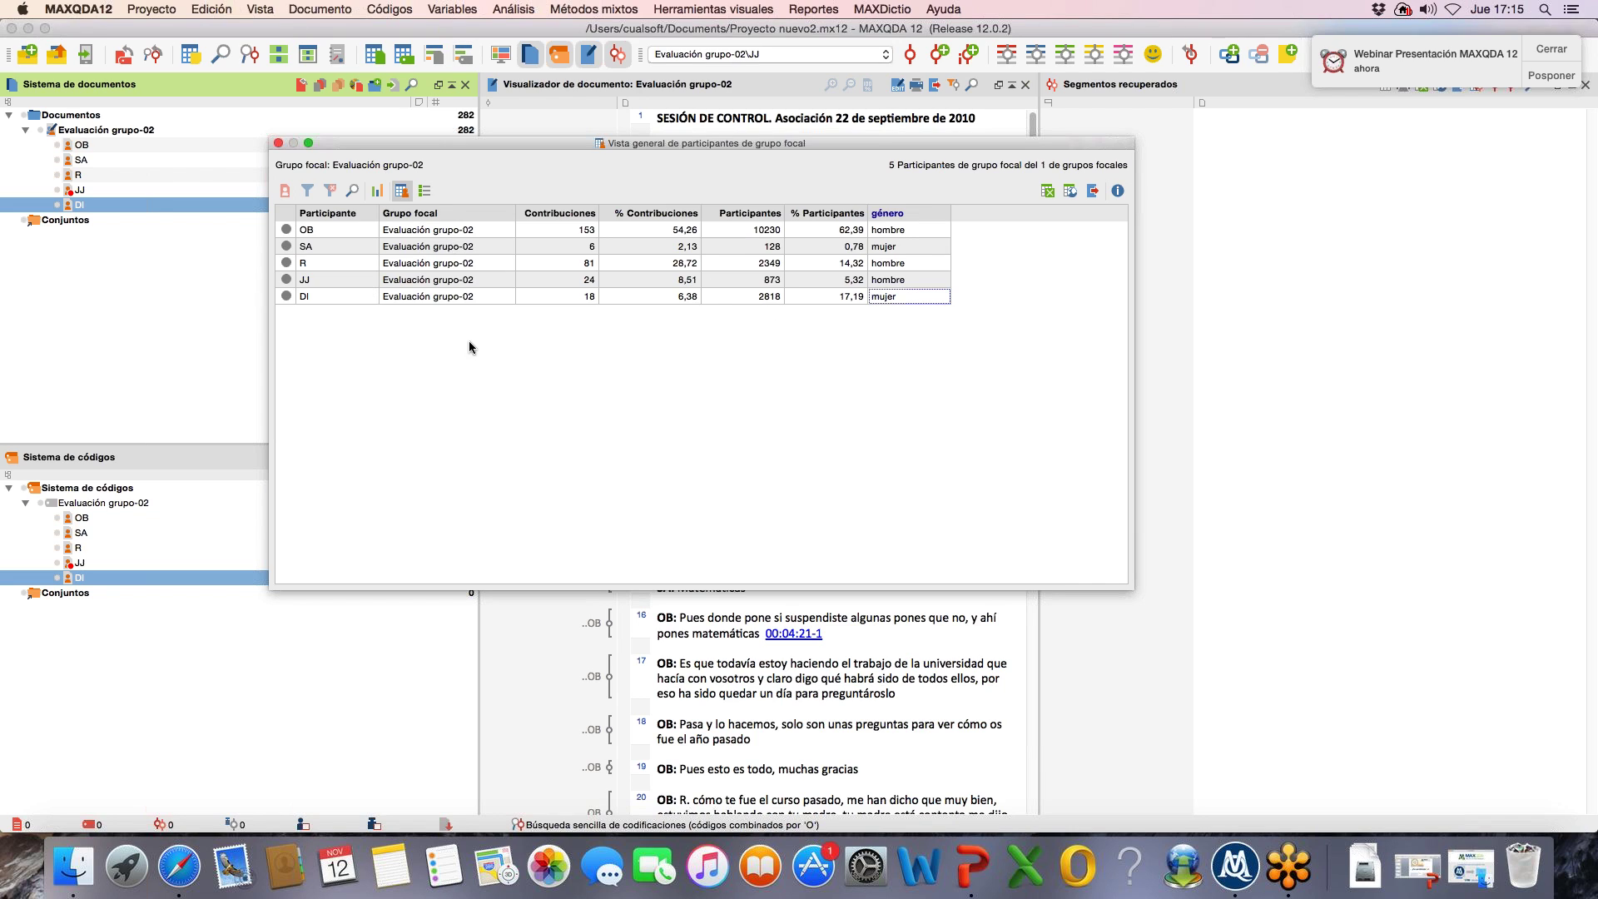
Step: Select all five participants and display the statistics frequency table for the género variable
click(743, 233)
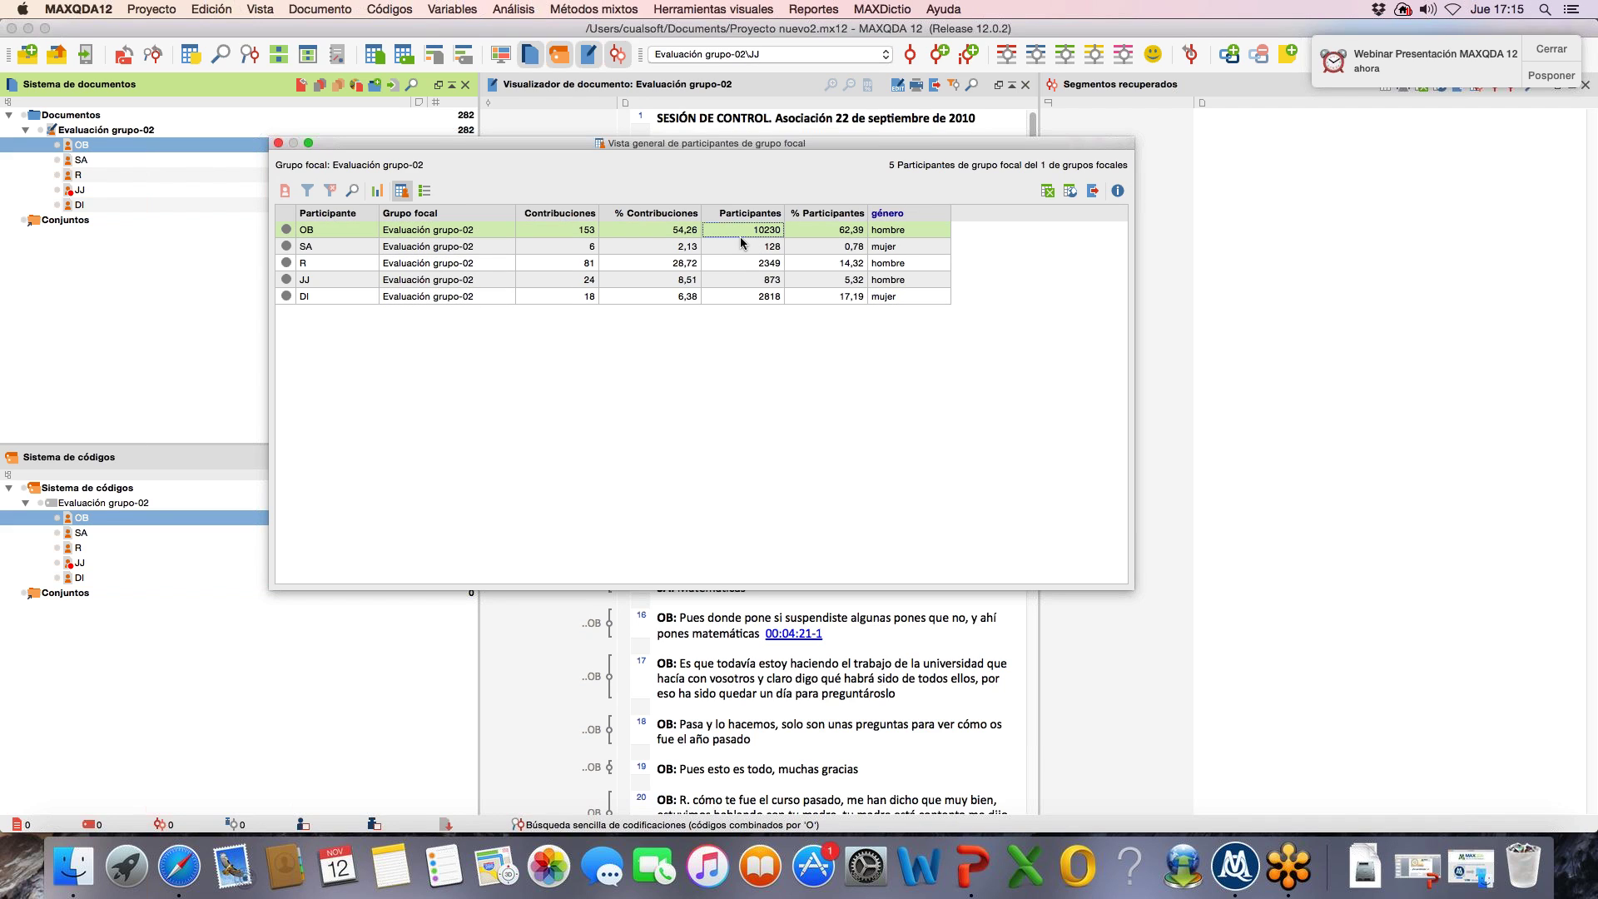
drag(742, 235, 741, 314)
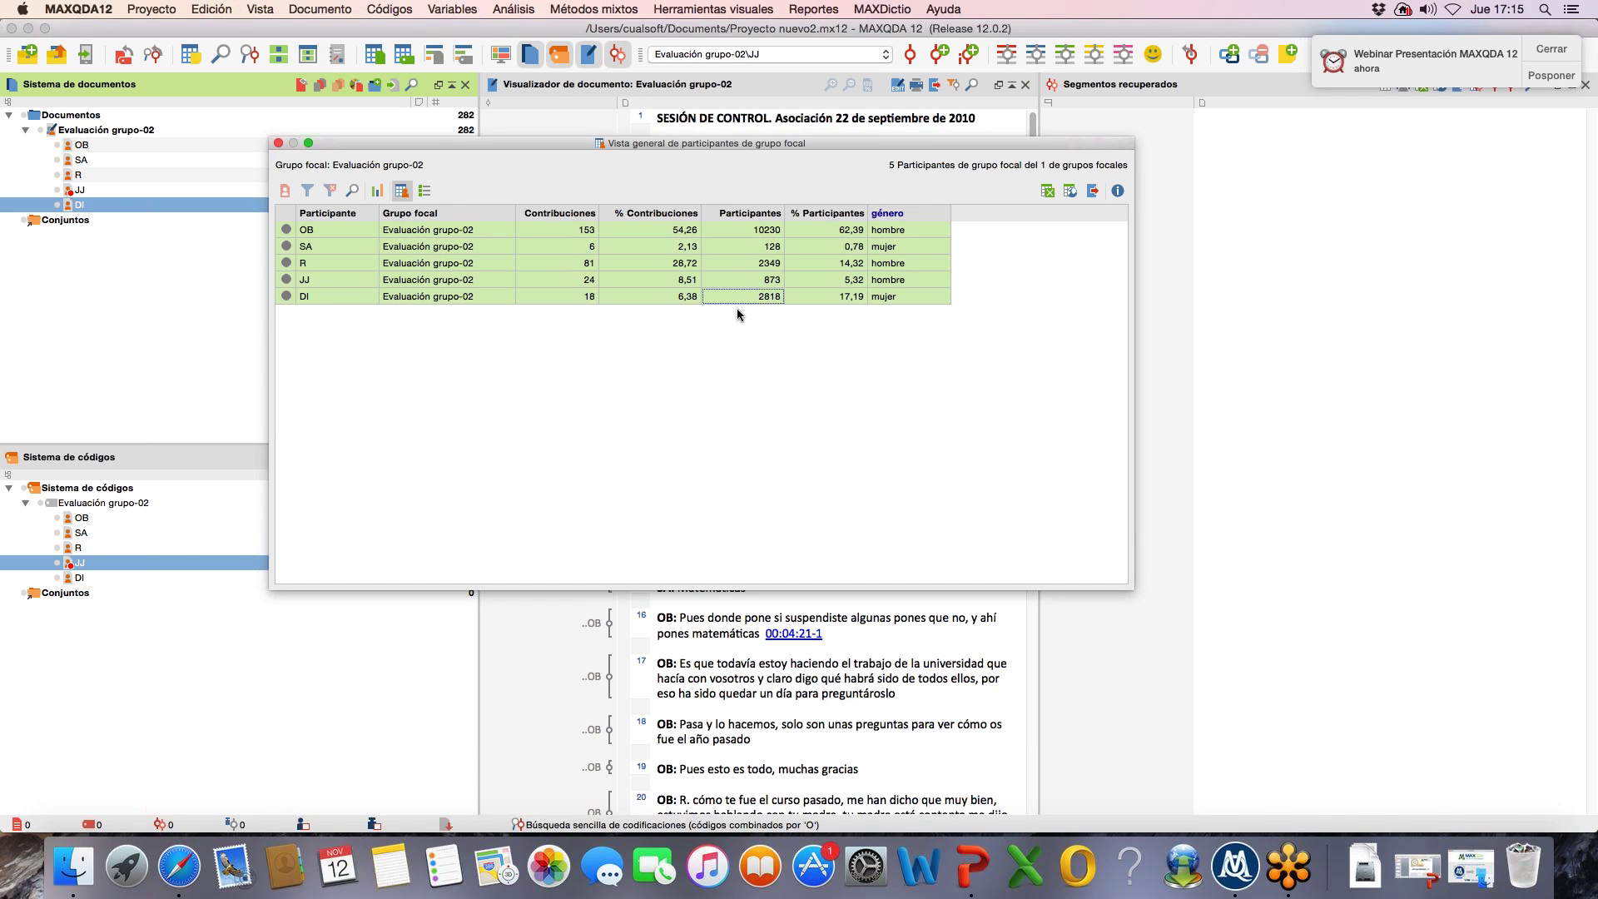
click(377, 191)
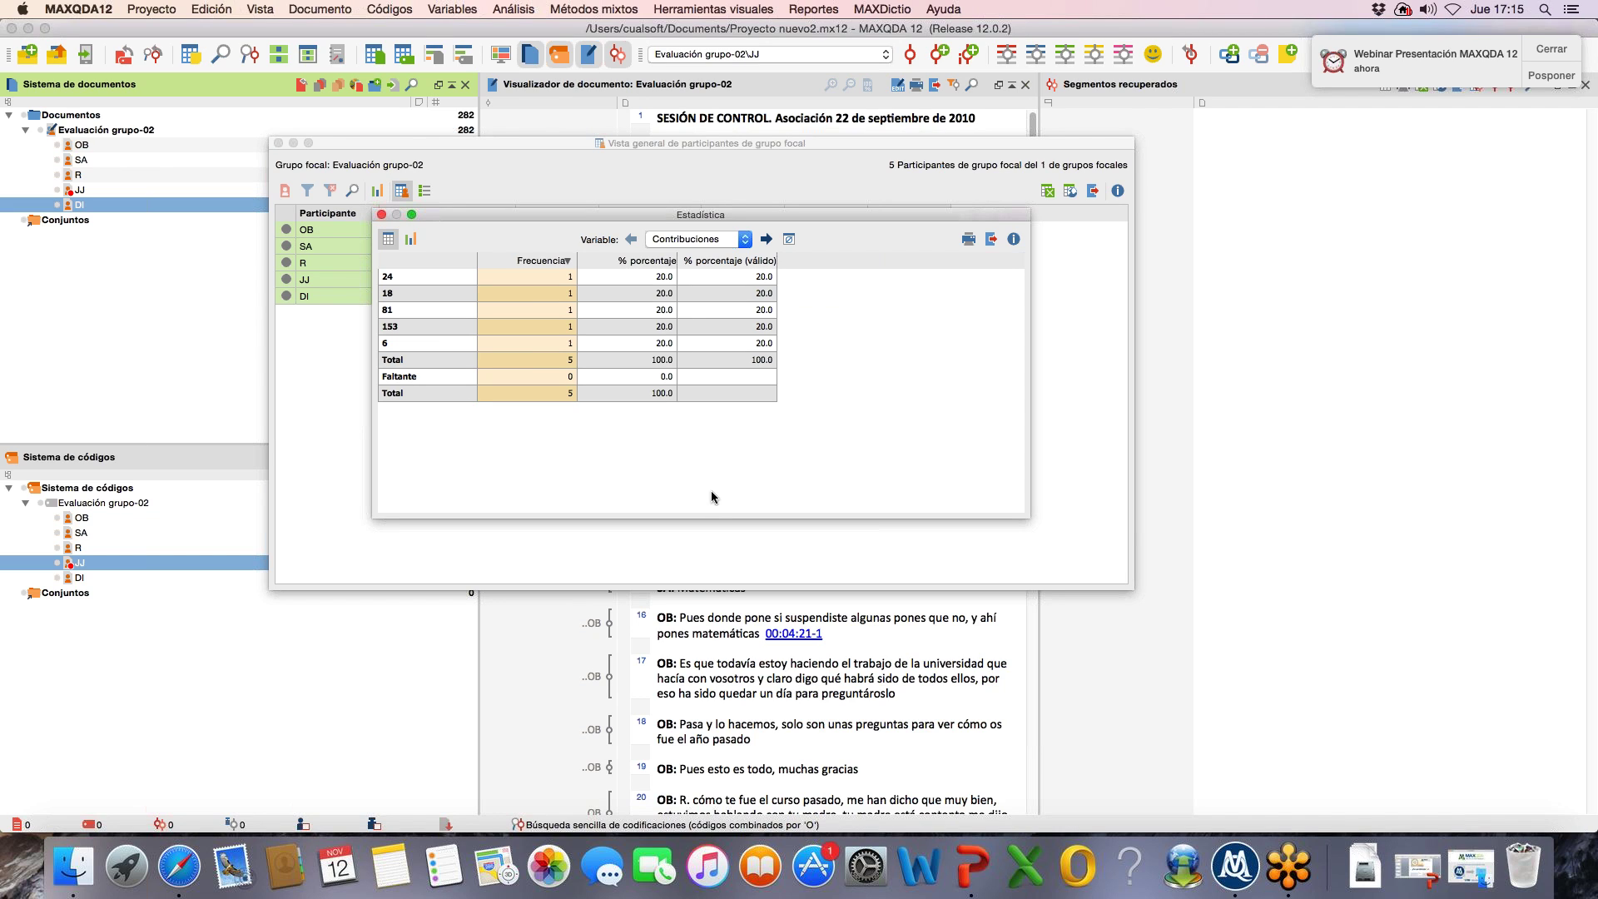
click(746, 243)
click(709, 265)
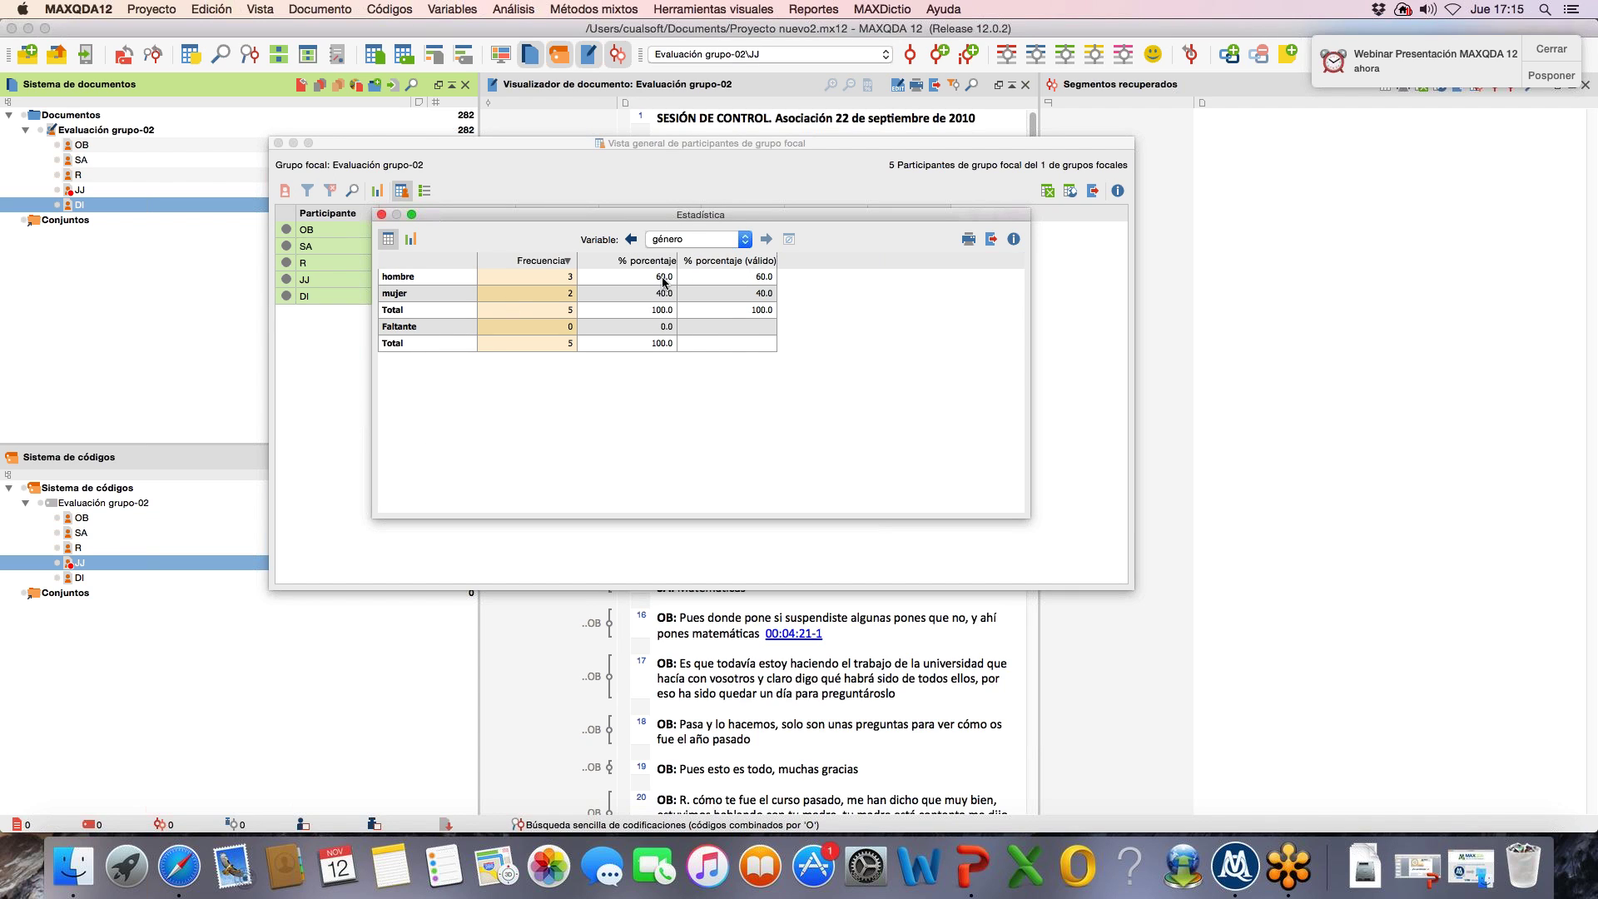
Step: Display the género statistics as a pie chart, switch to a vertical bar chart and enlarge the statistics window
click(411, 238)
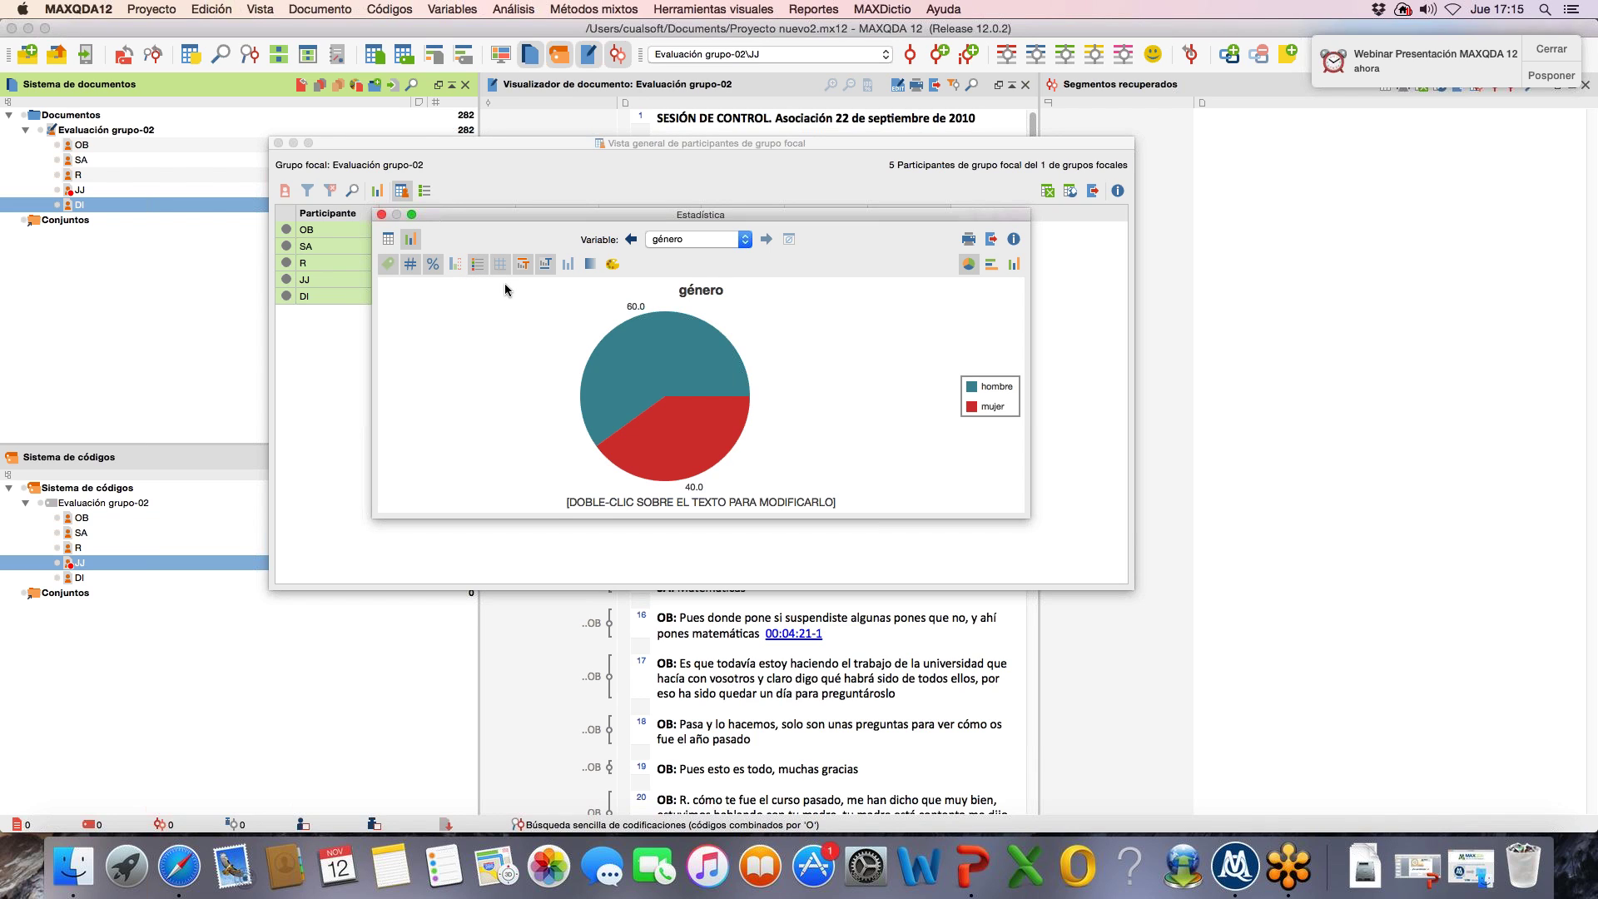
click(1013, 264)
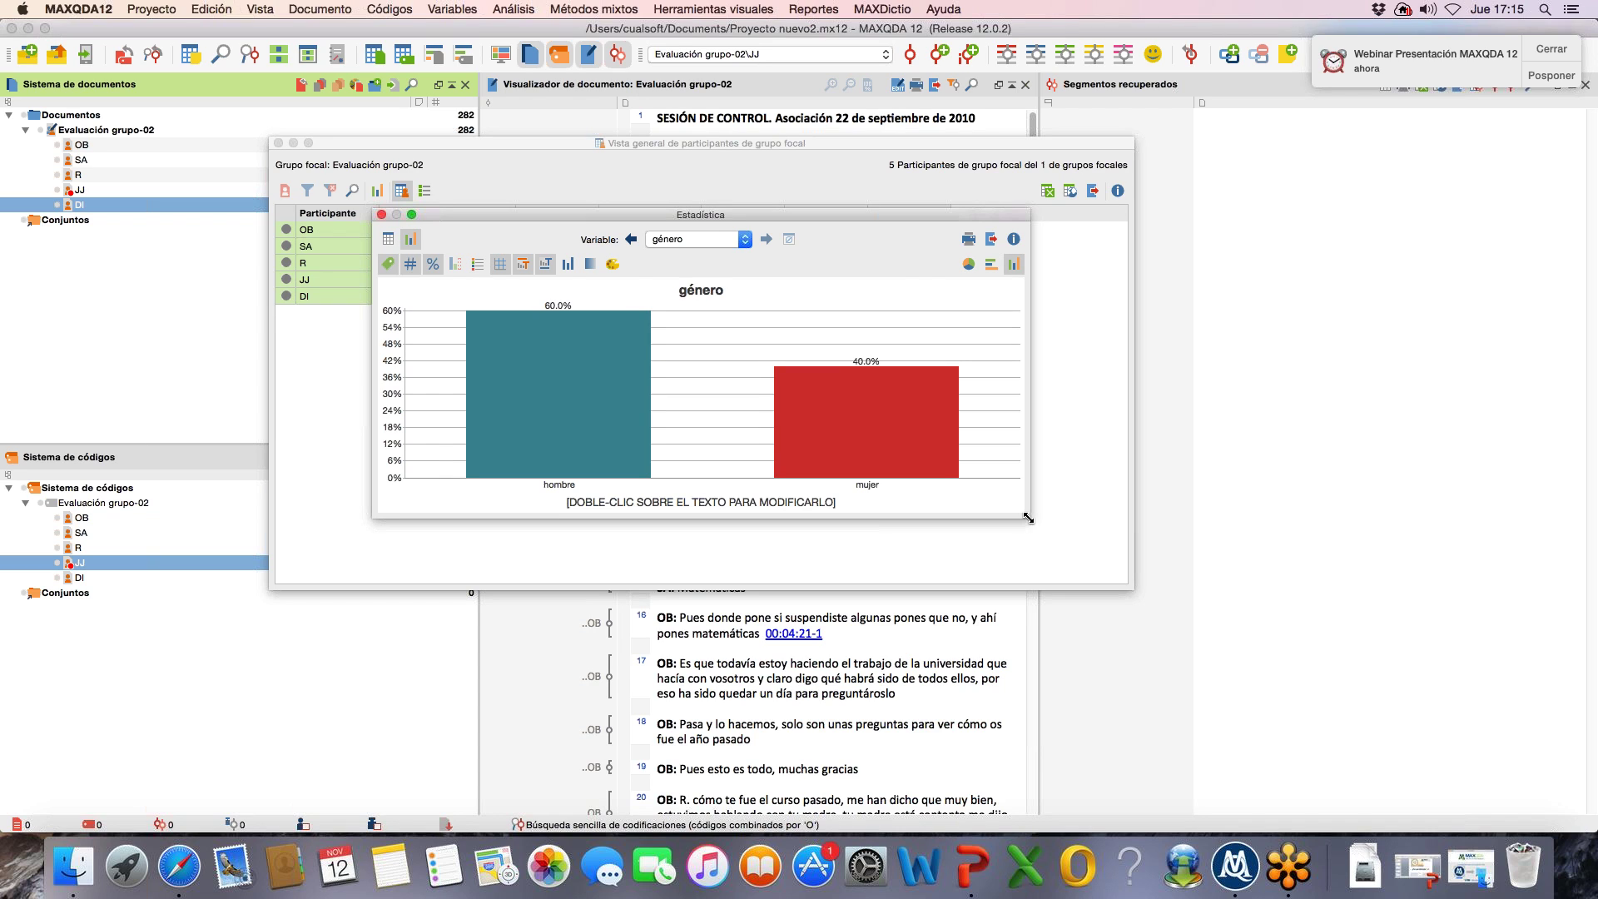
drag(1025, 518, 1210, 570)
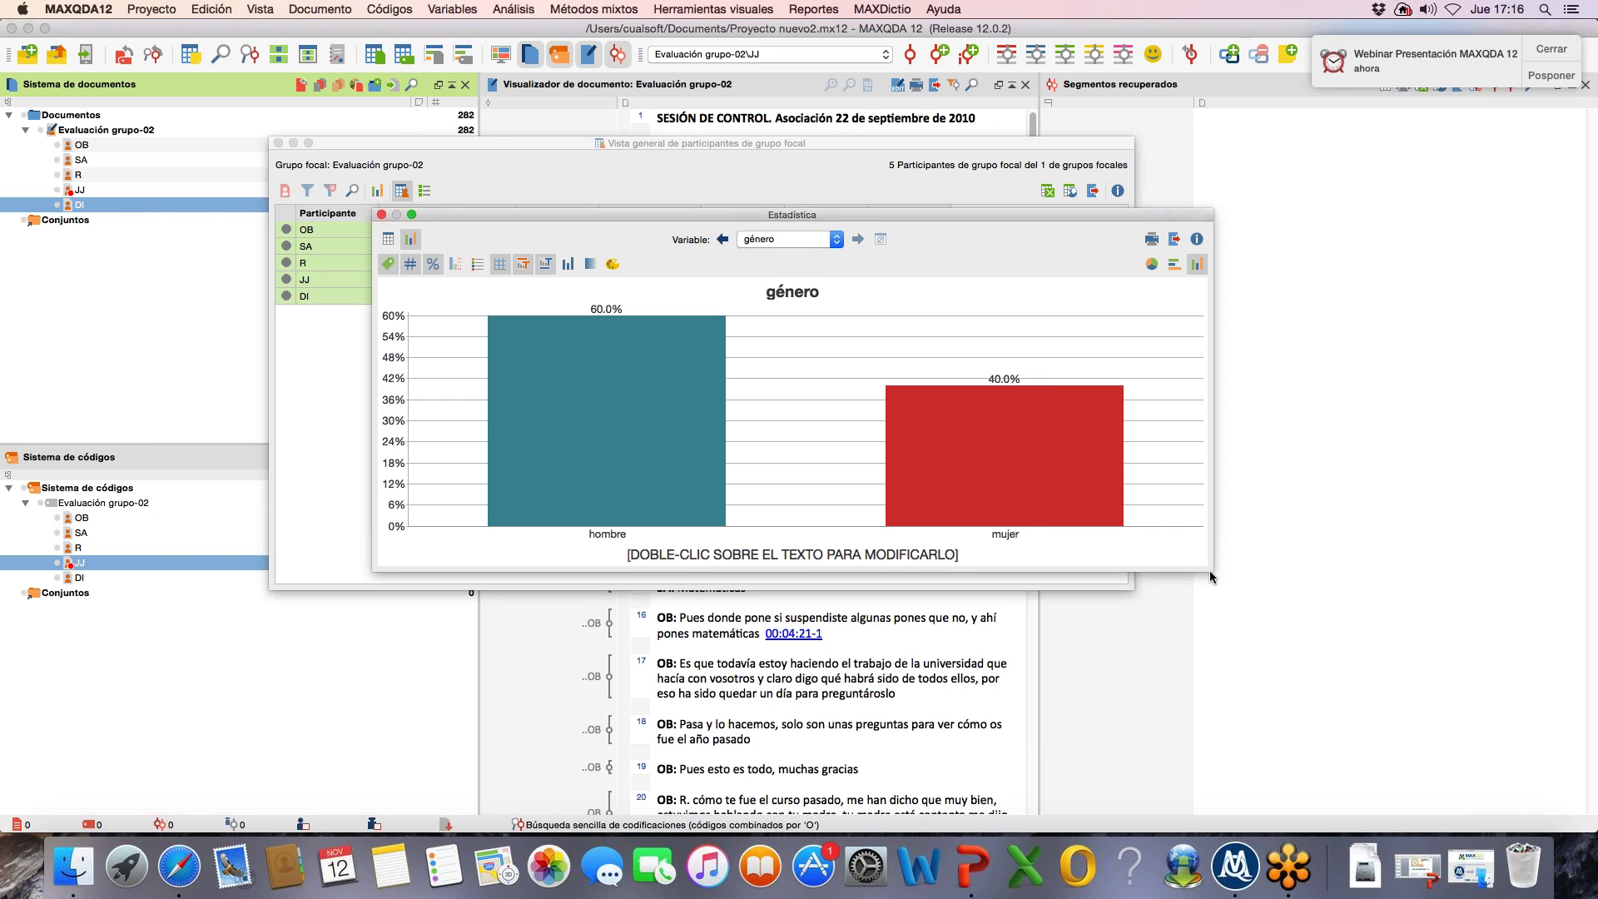
Step: View the bar chart for the Participantes variable and close the statistics window
click(836, 240)
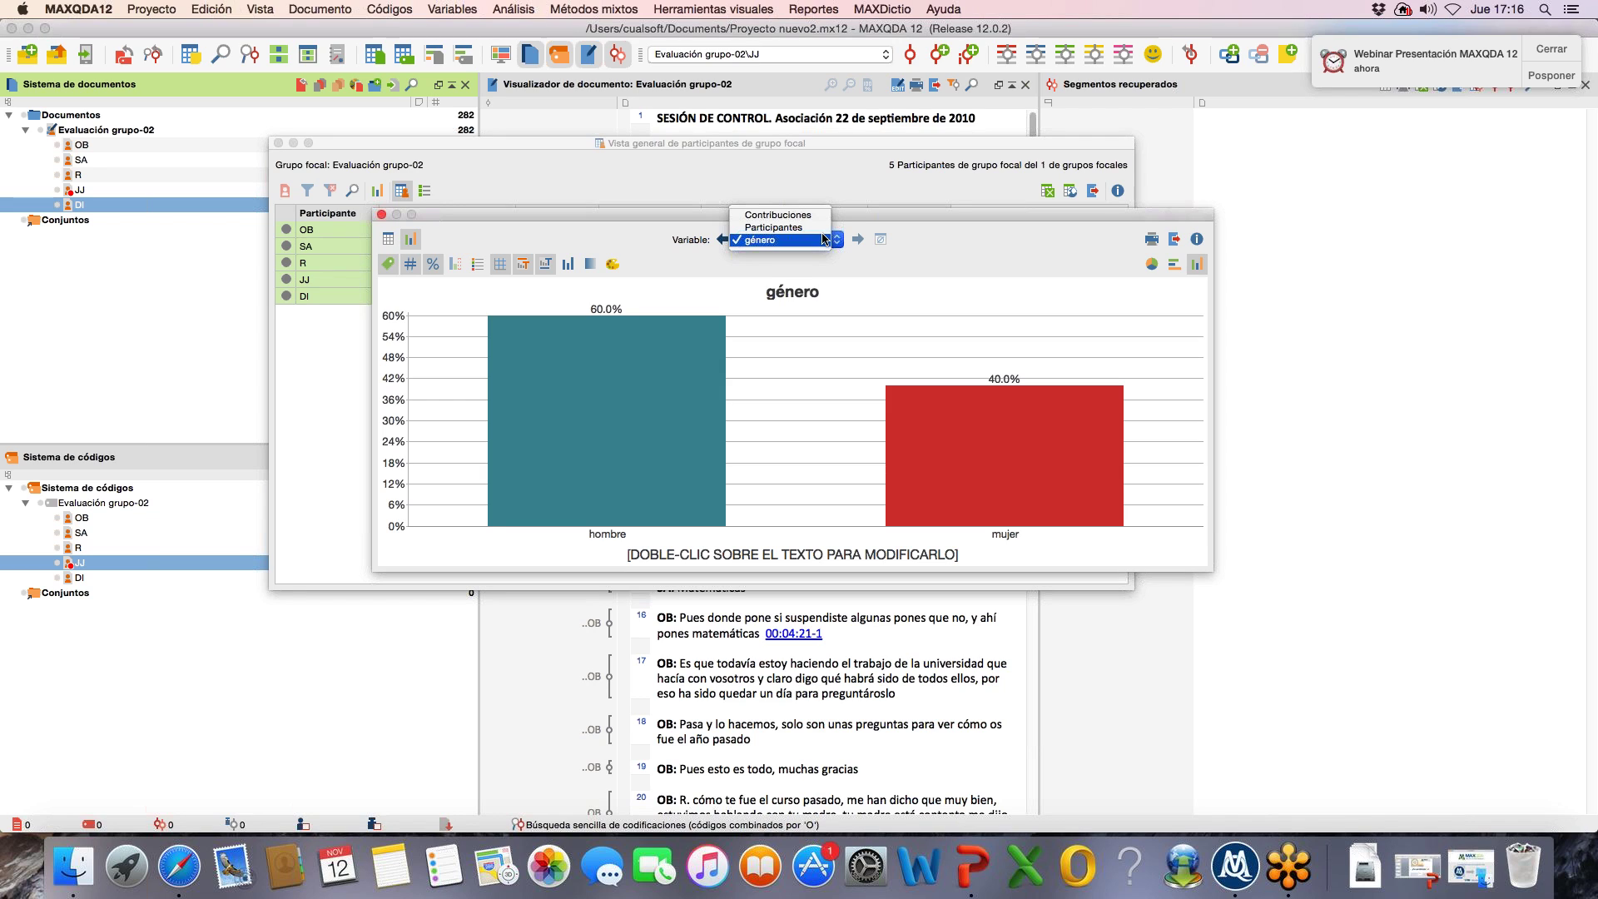
click(811, 227)
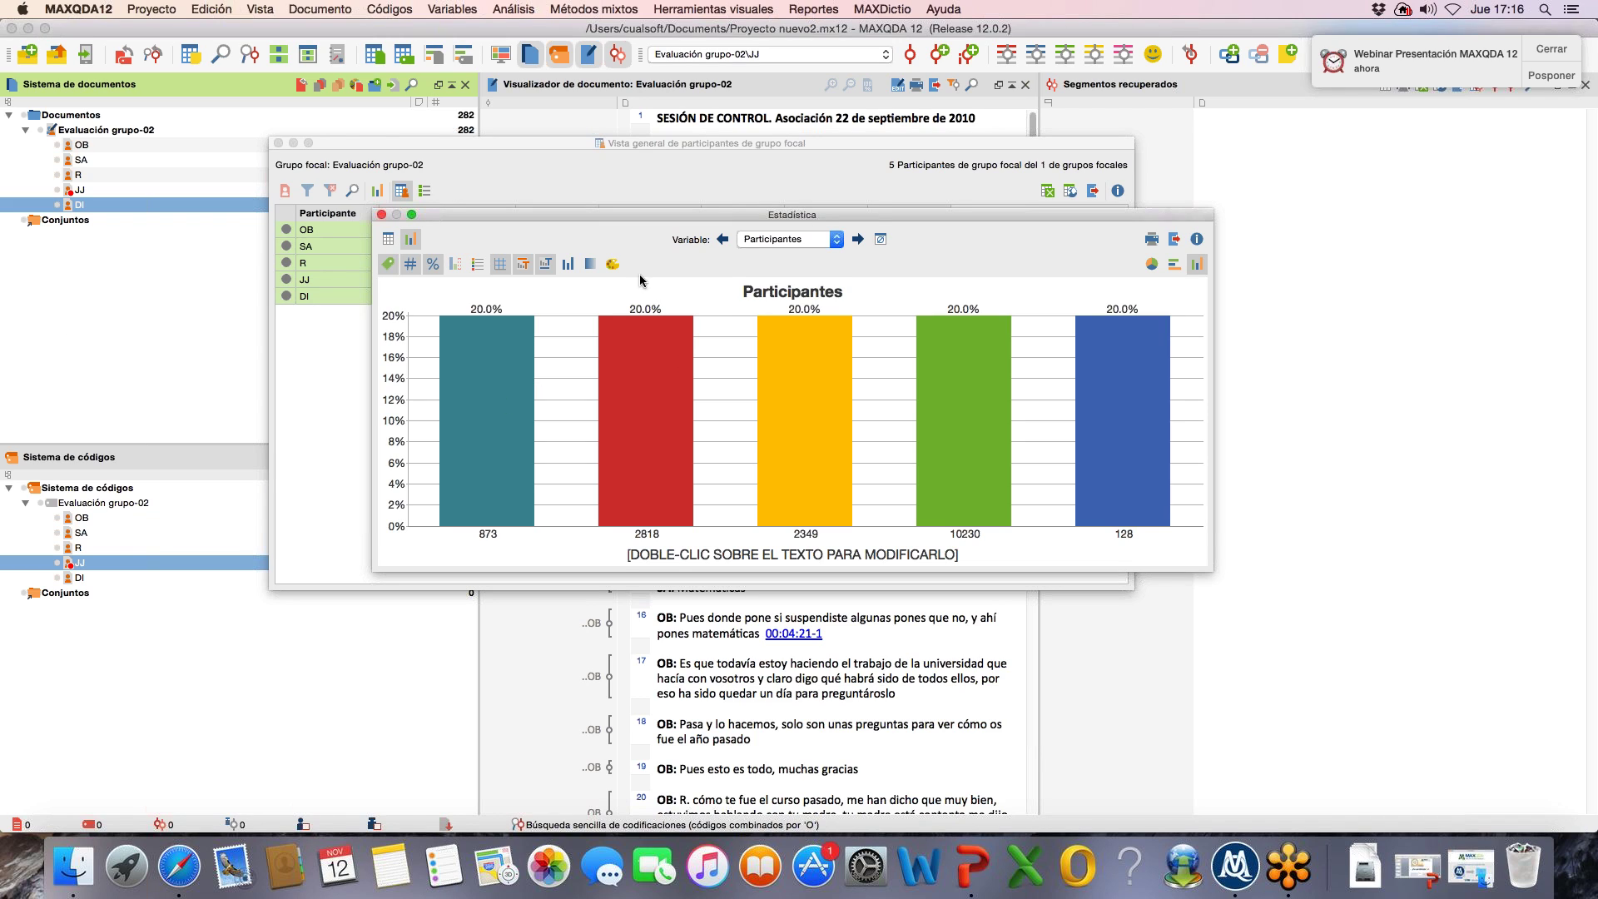
click(381, 215)
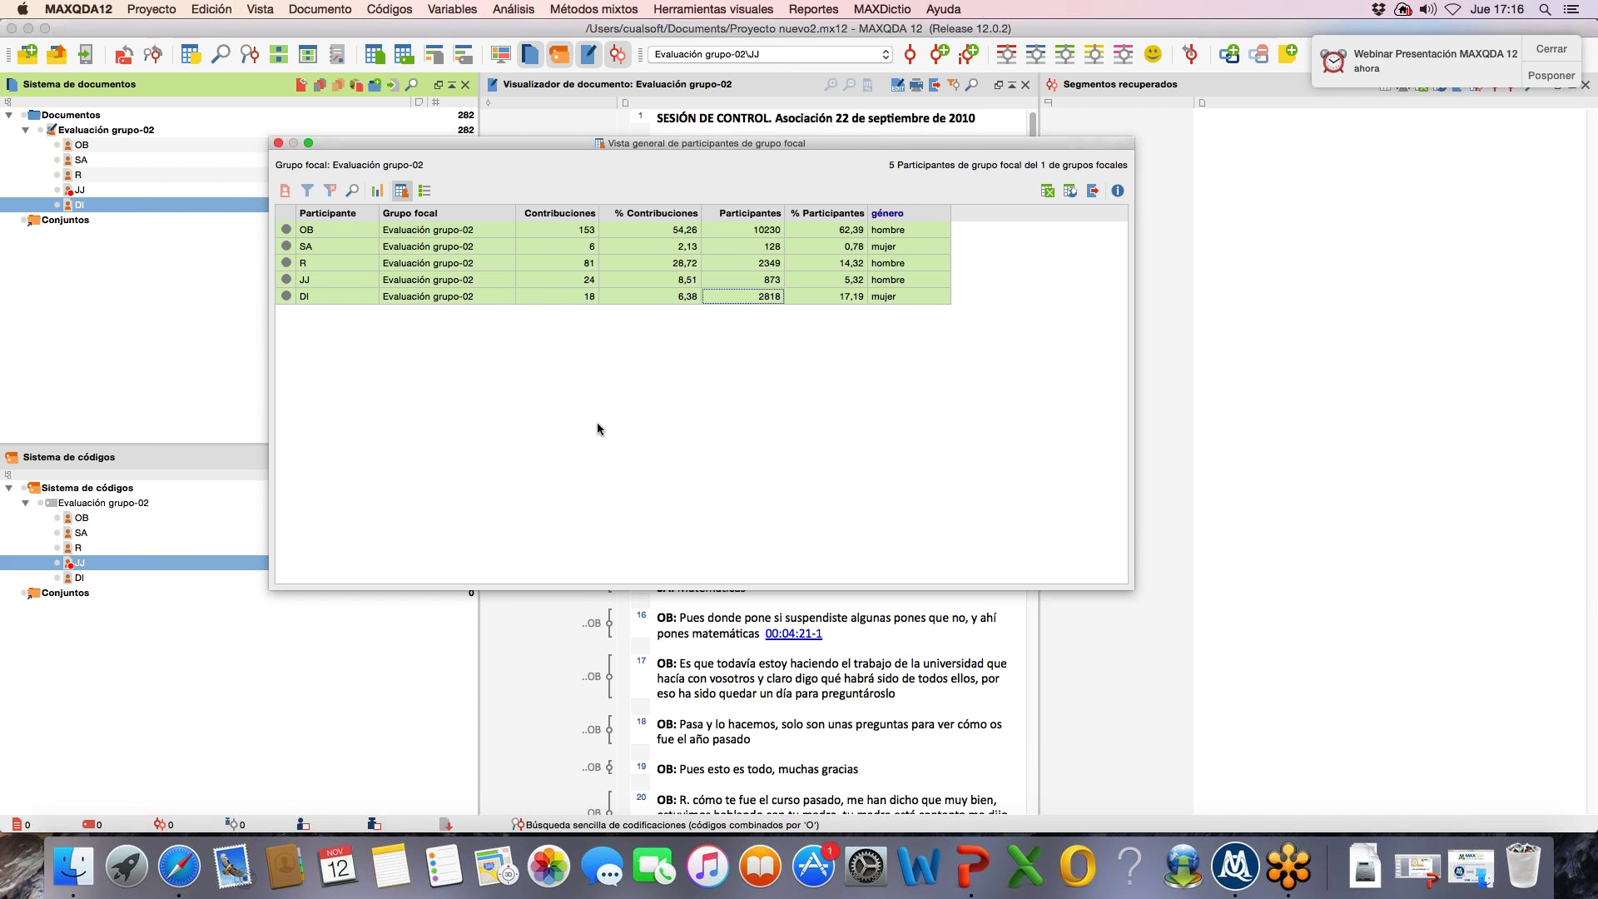
Step: Switch to the presentation to review the slide on analysing focus and discussion groups
key(super+Tab)
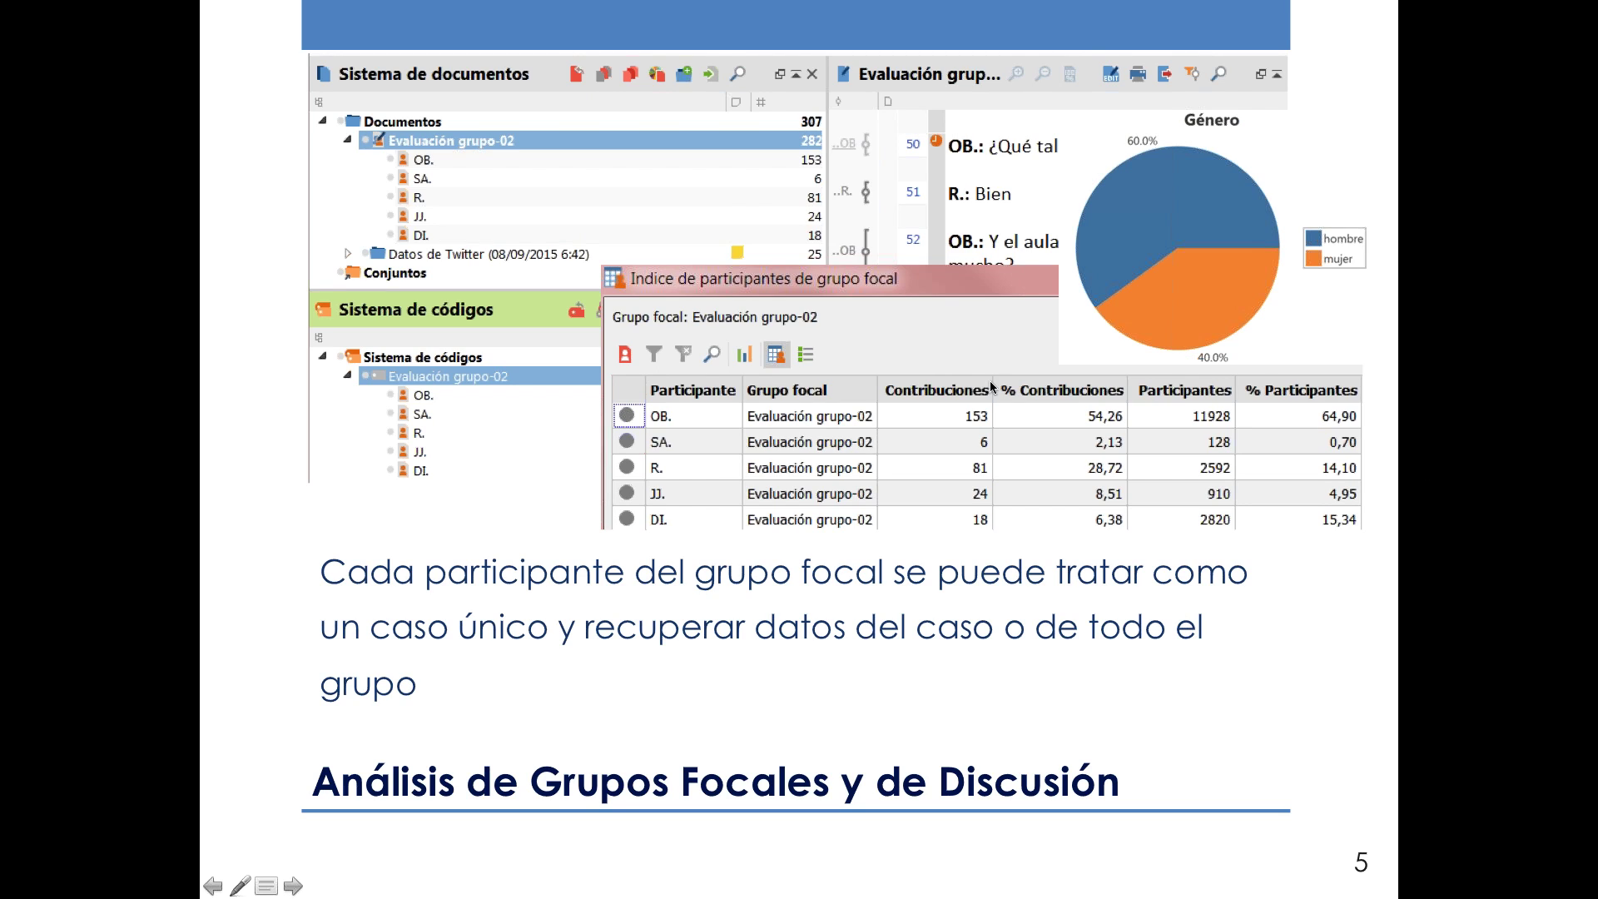
click(917, 851)
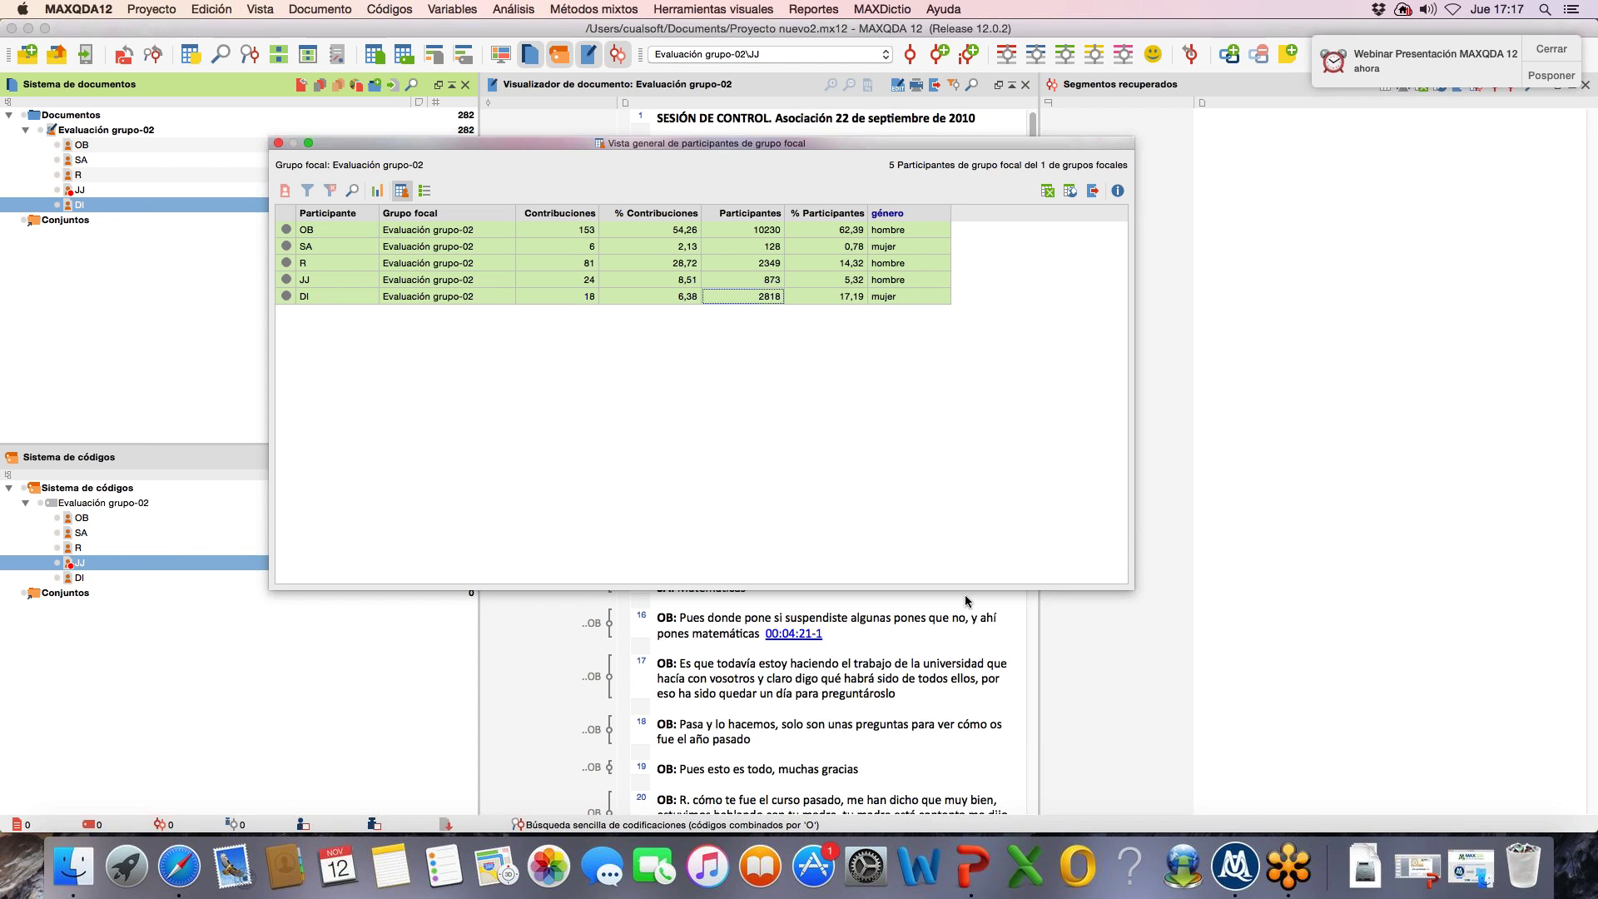
Step: Close the focus group participants overview and open the Twitter data import dialog, moving it clear of the centre
click(279, 144)
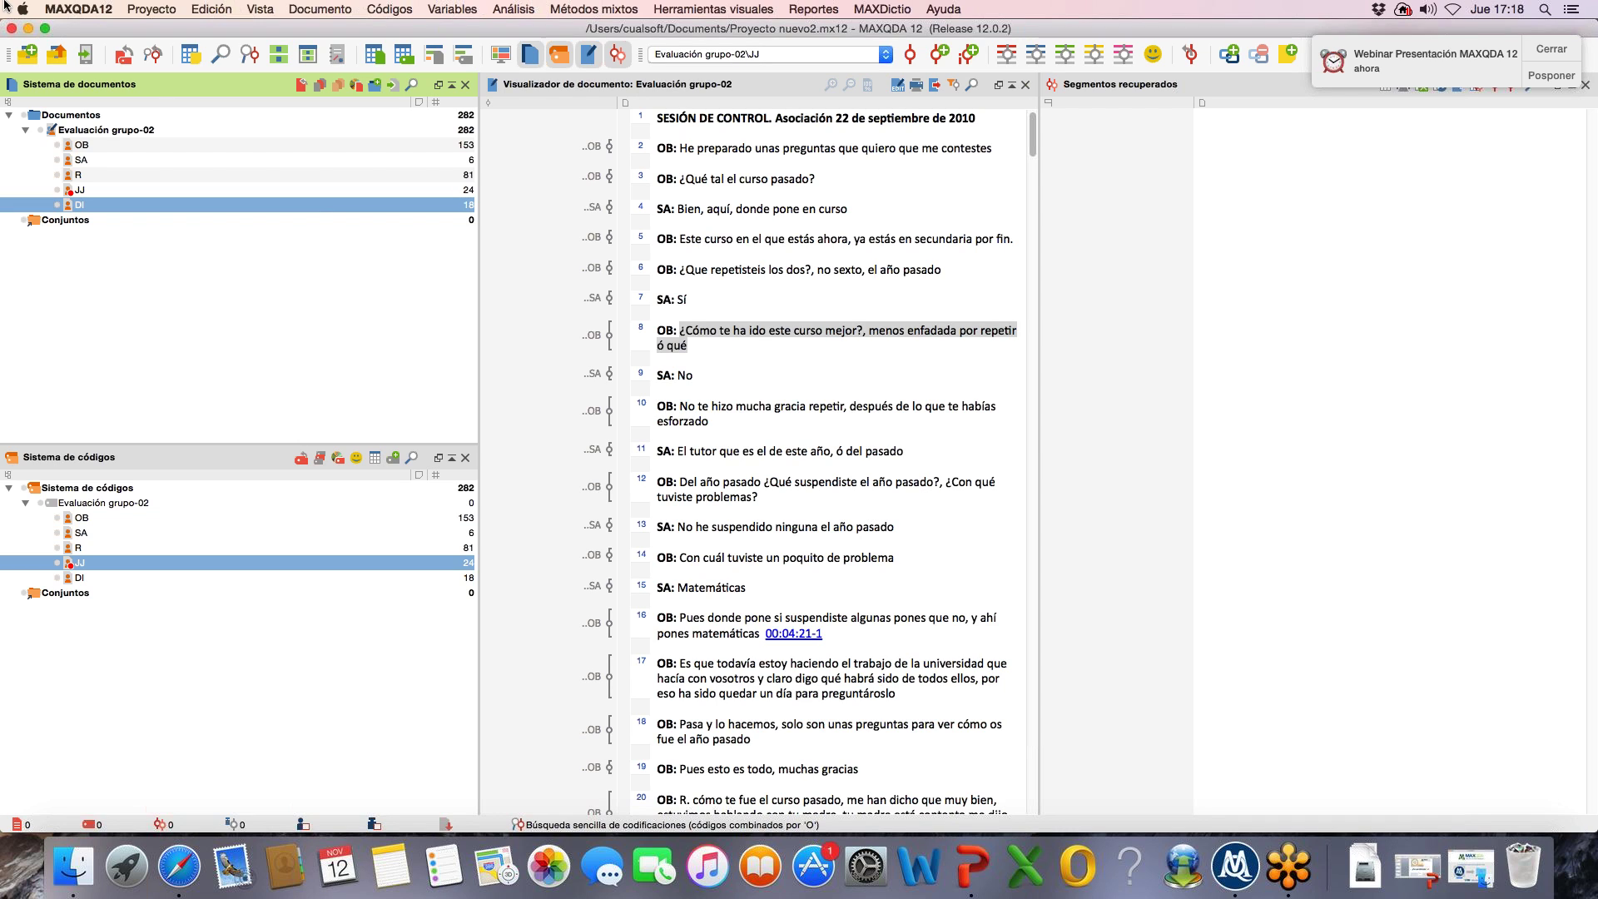
click(341, 12)
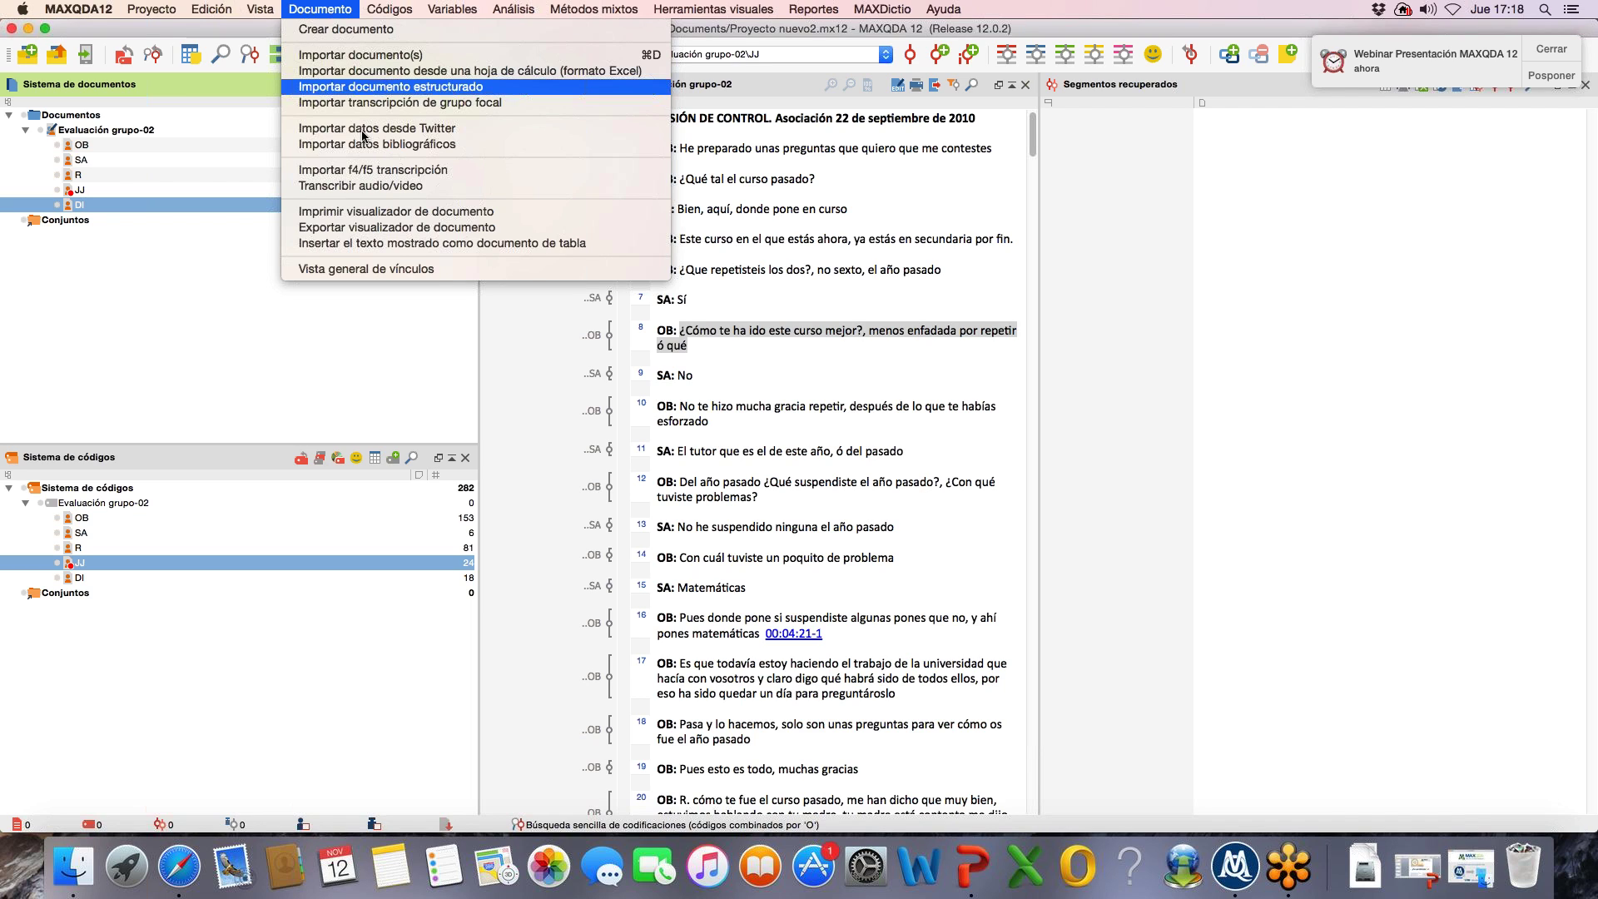
click(358, 87)
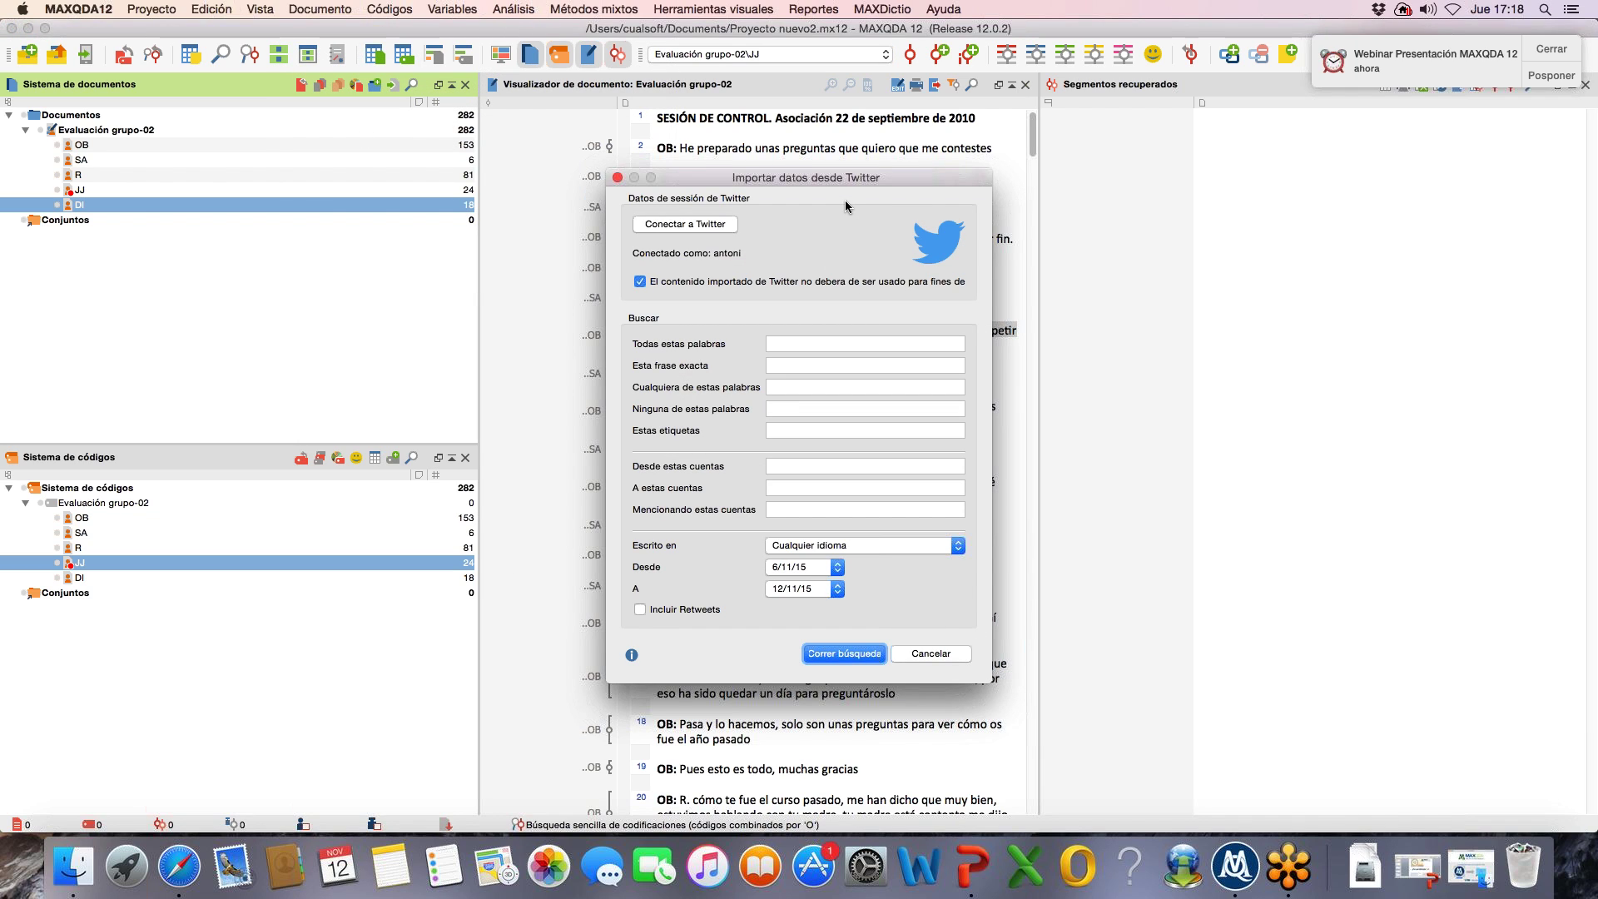
drag(840, 178, 842, 178)
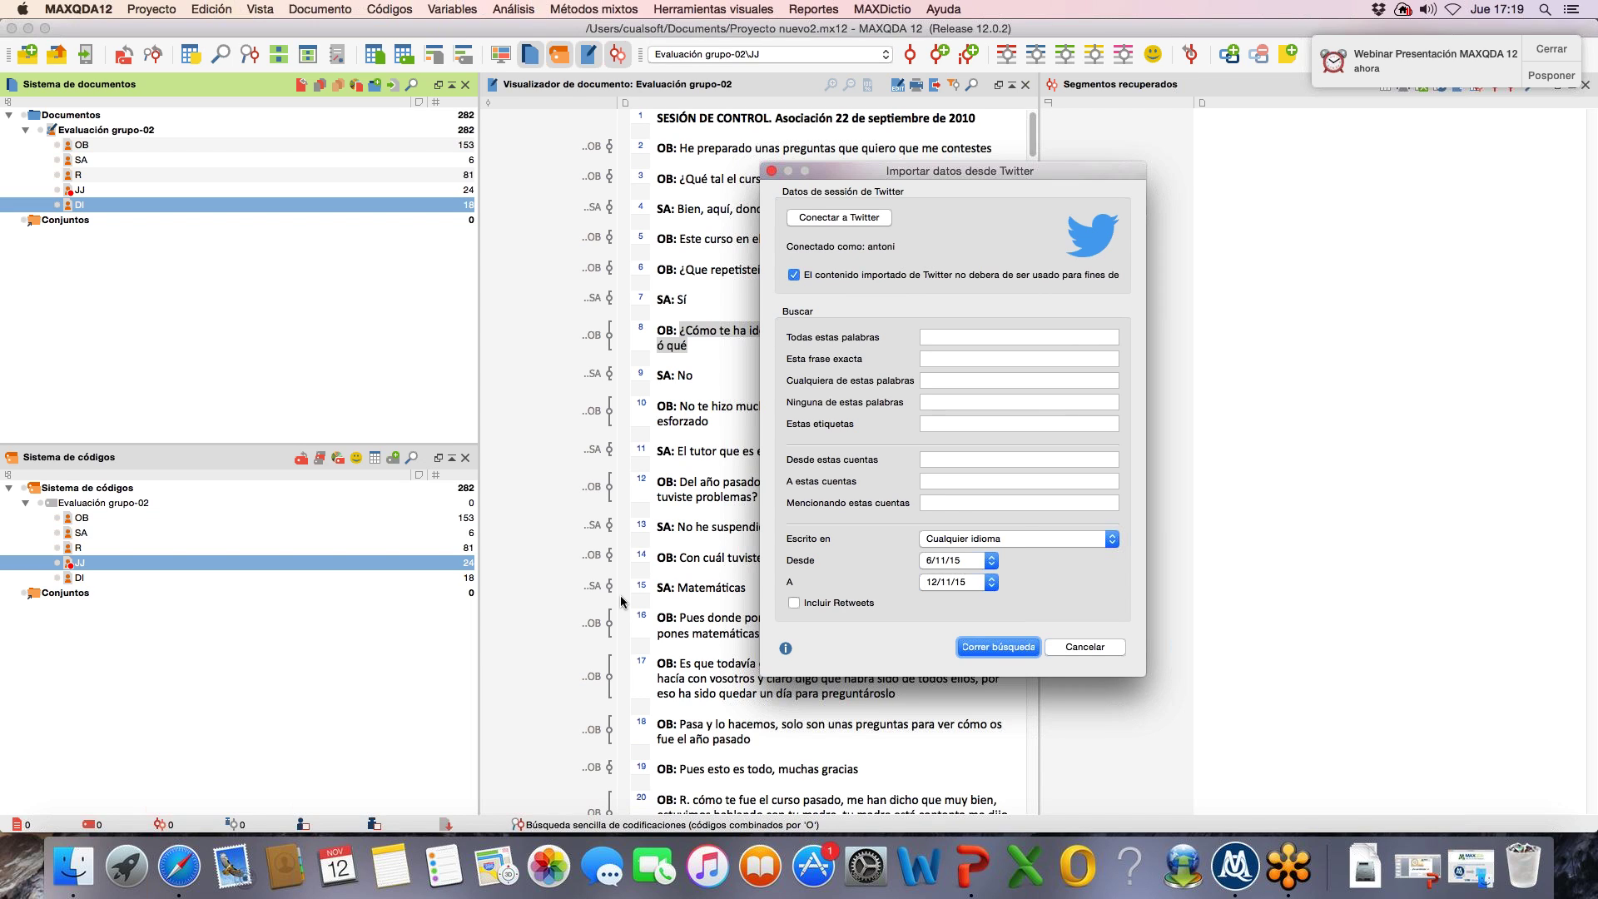
Step: Switch to Safari to view the Twitter authorization page for MAXQDA, and return to the MAXQDA import dialog
click(183, 874)
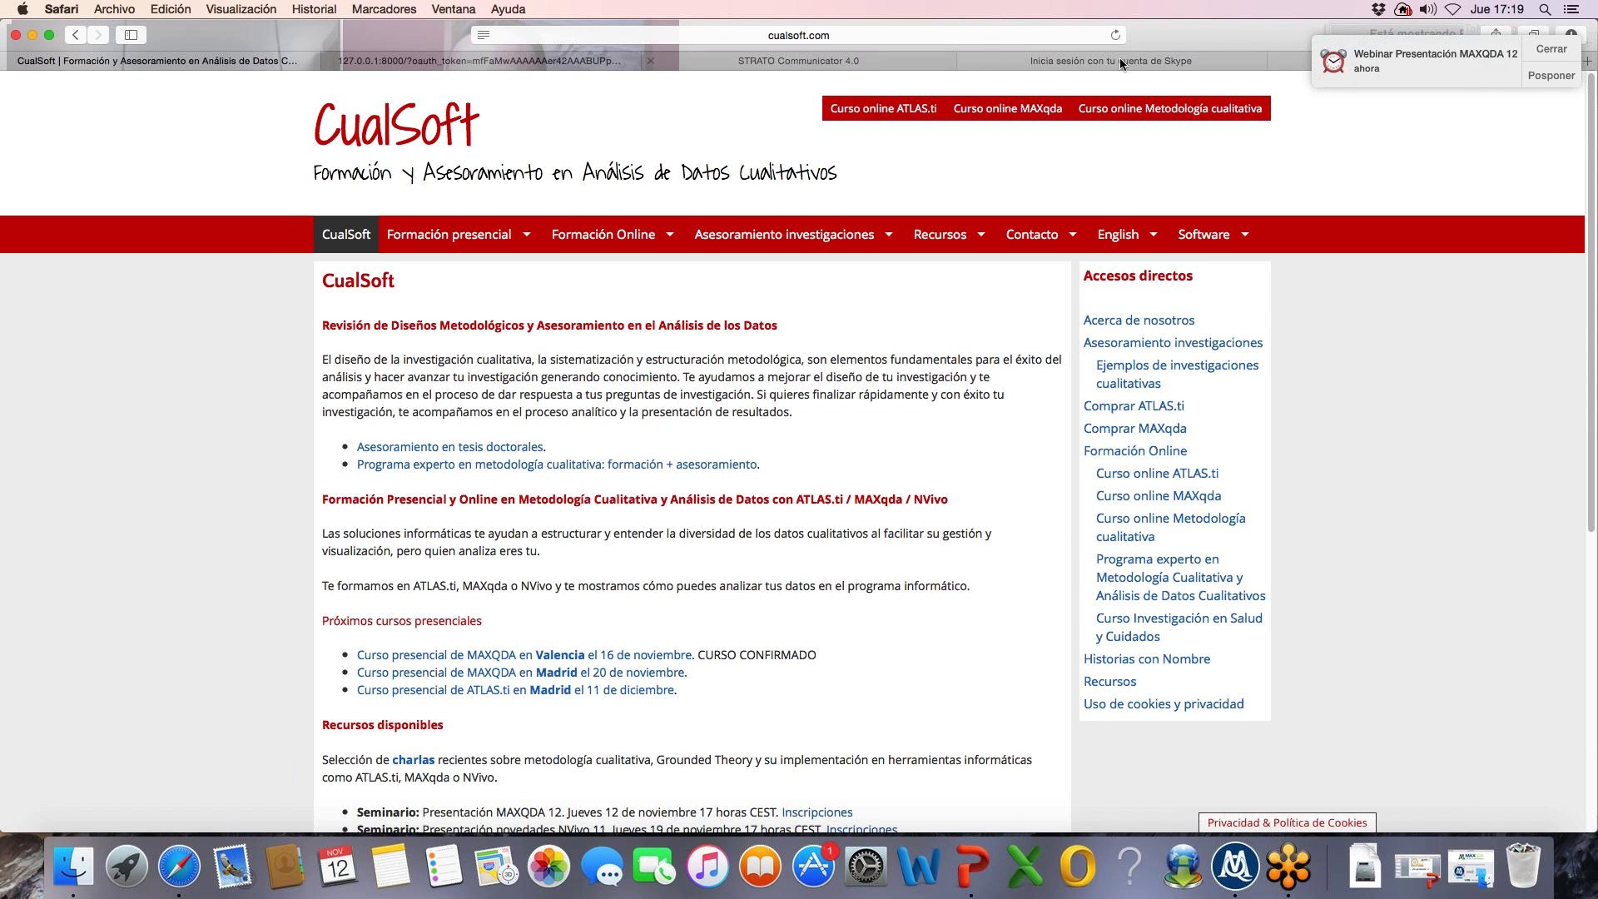
click(1120, 59)
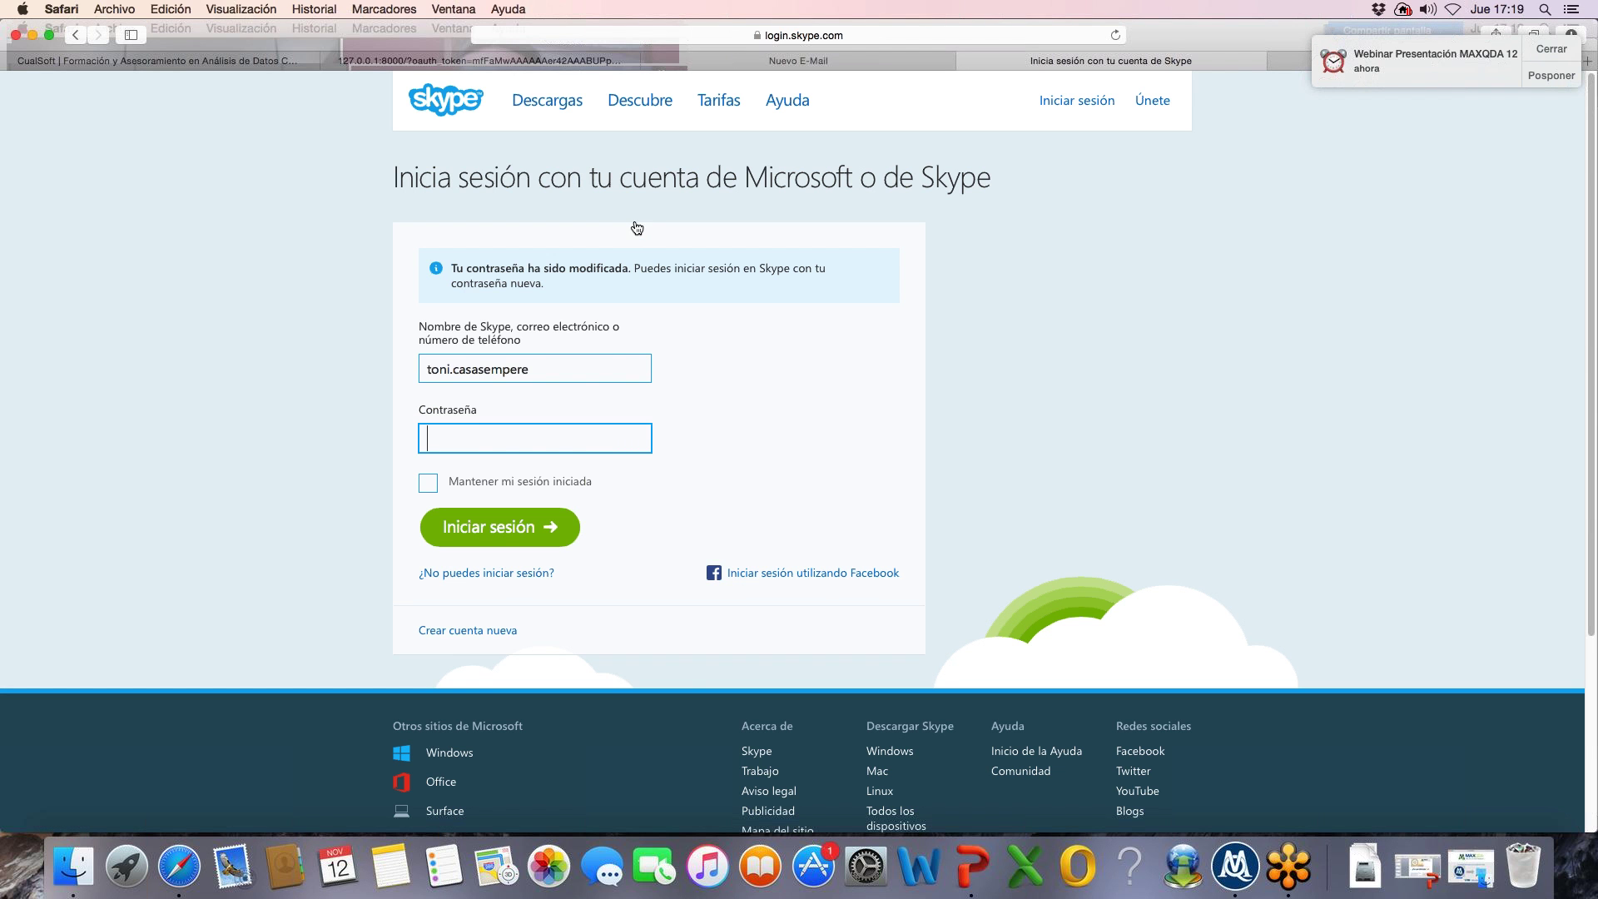
click(499, 61)
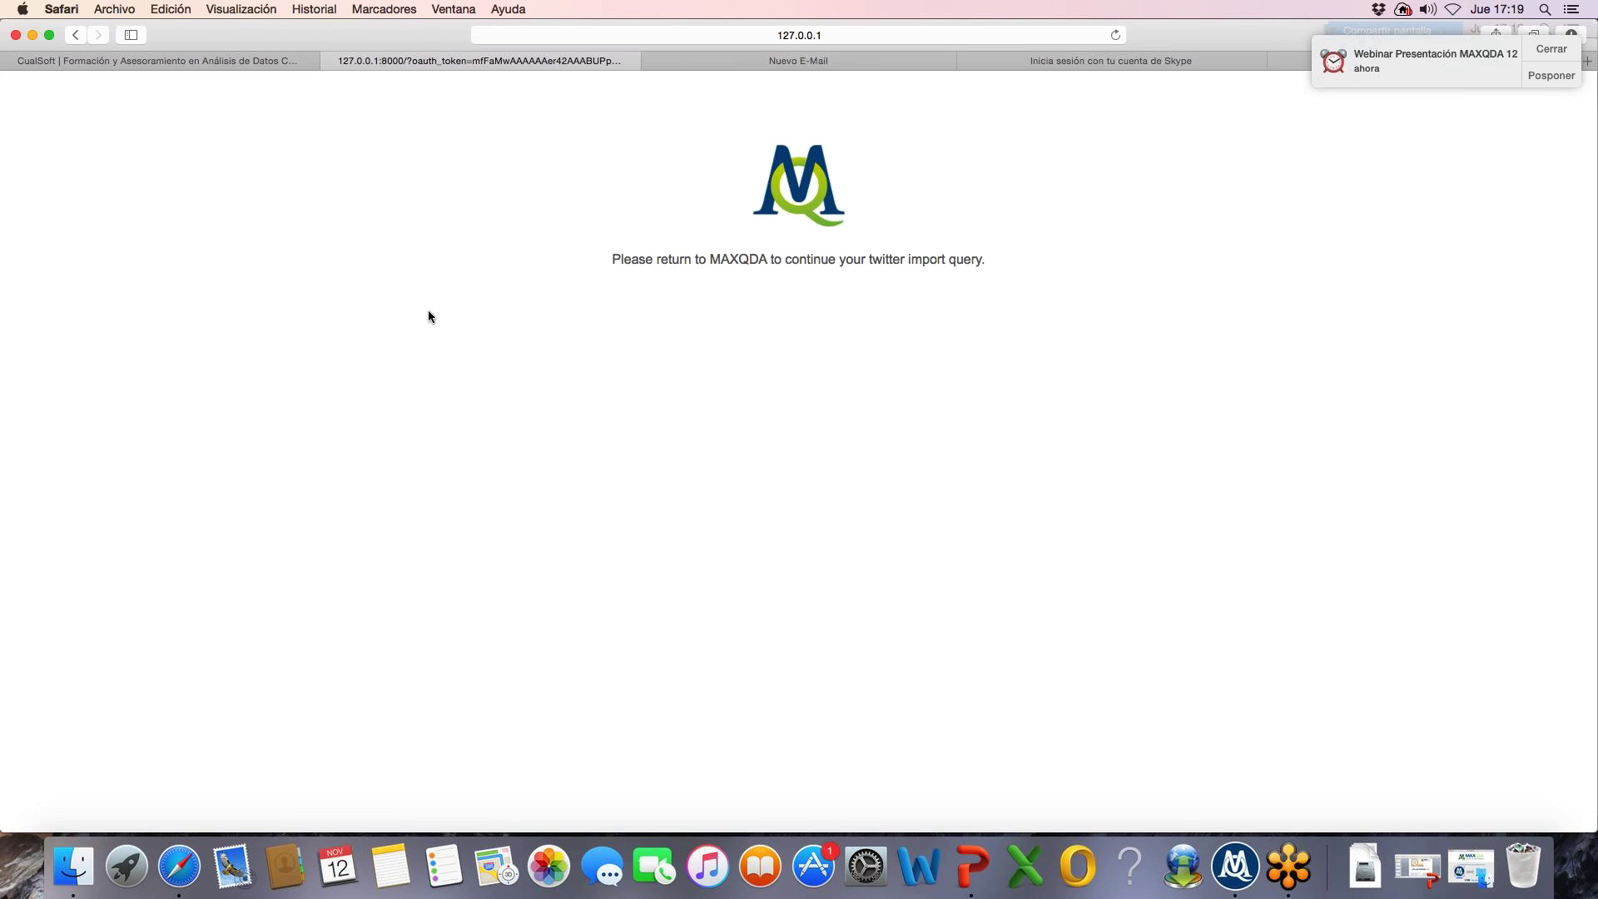
click(1230, 881)
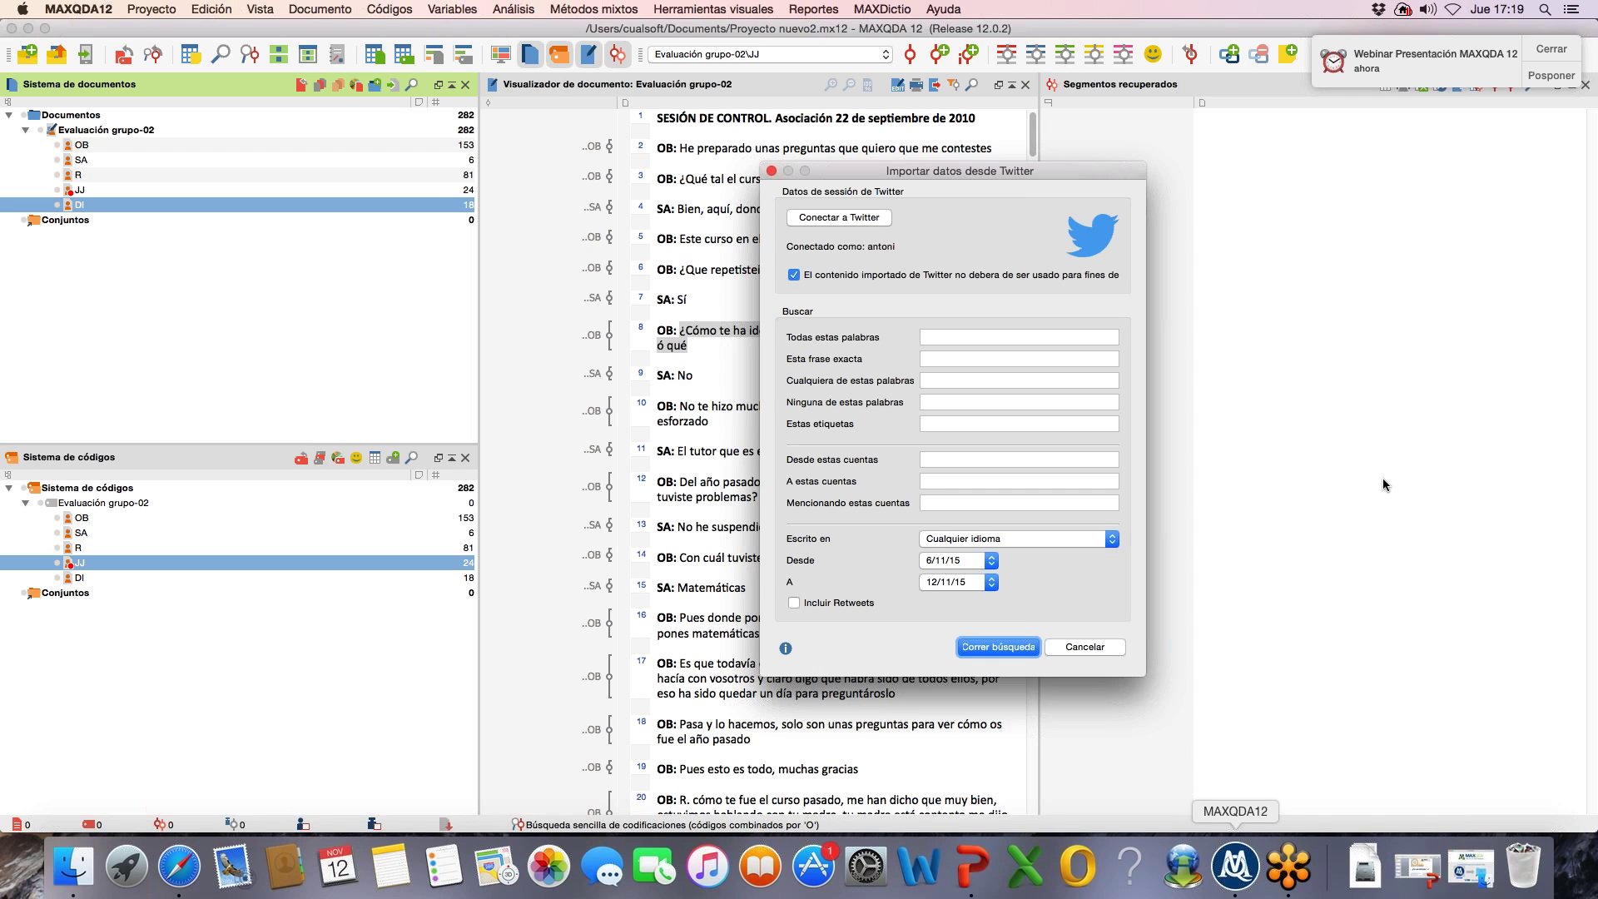
Step: Turn the acknowledgement on the use of imported Twitter content off and back on
click(794, 275)
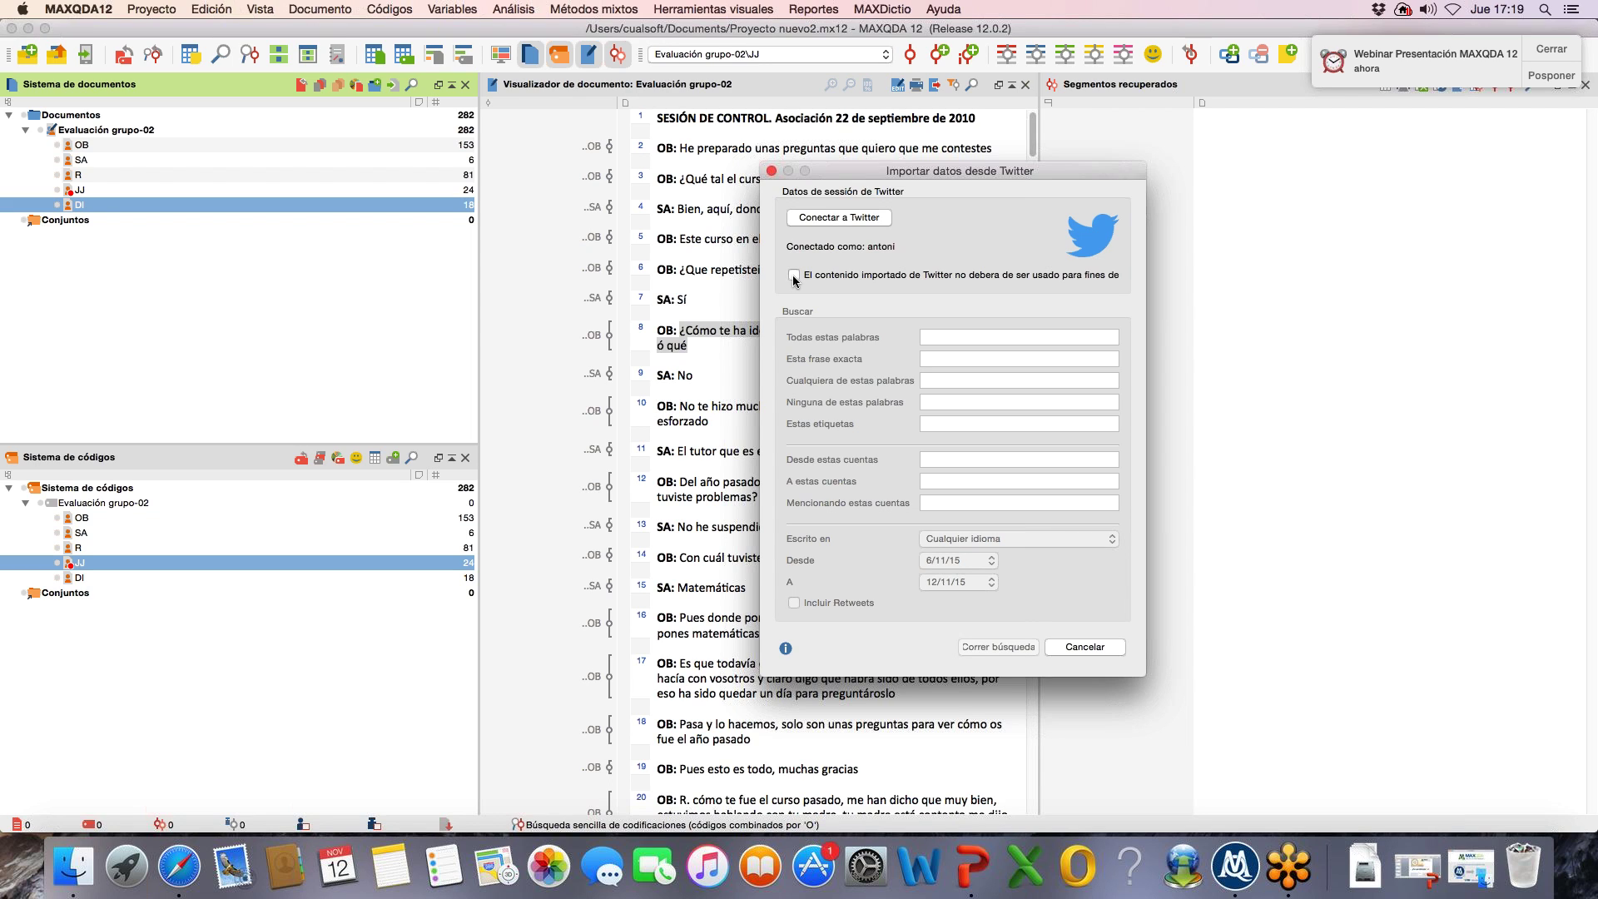
click(793, 276)
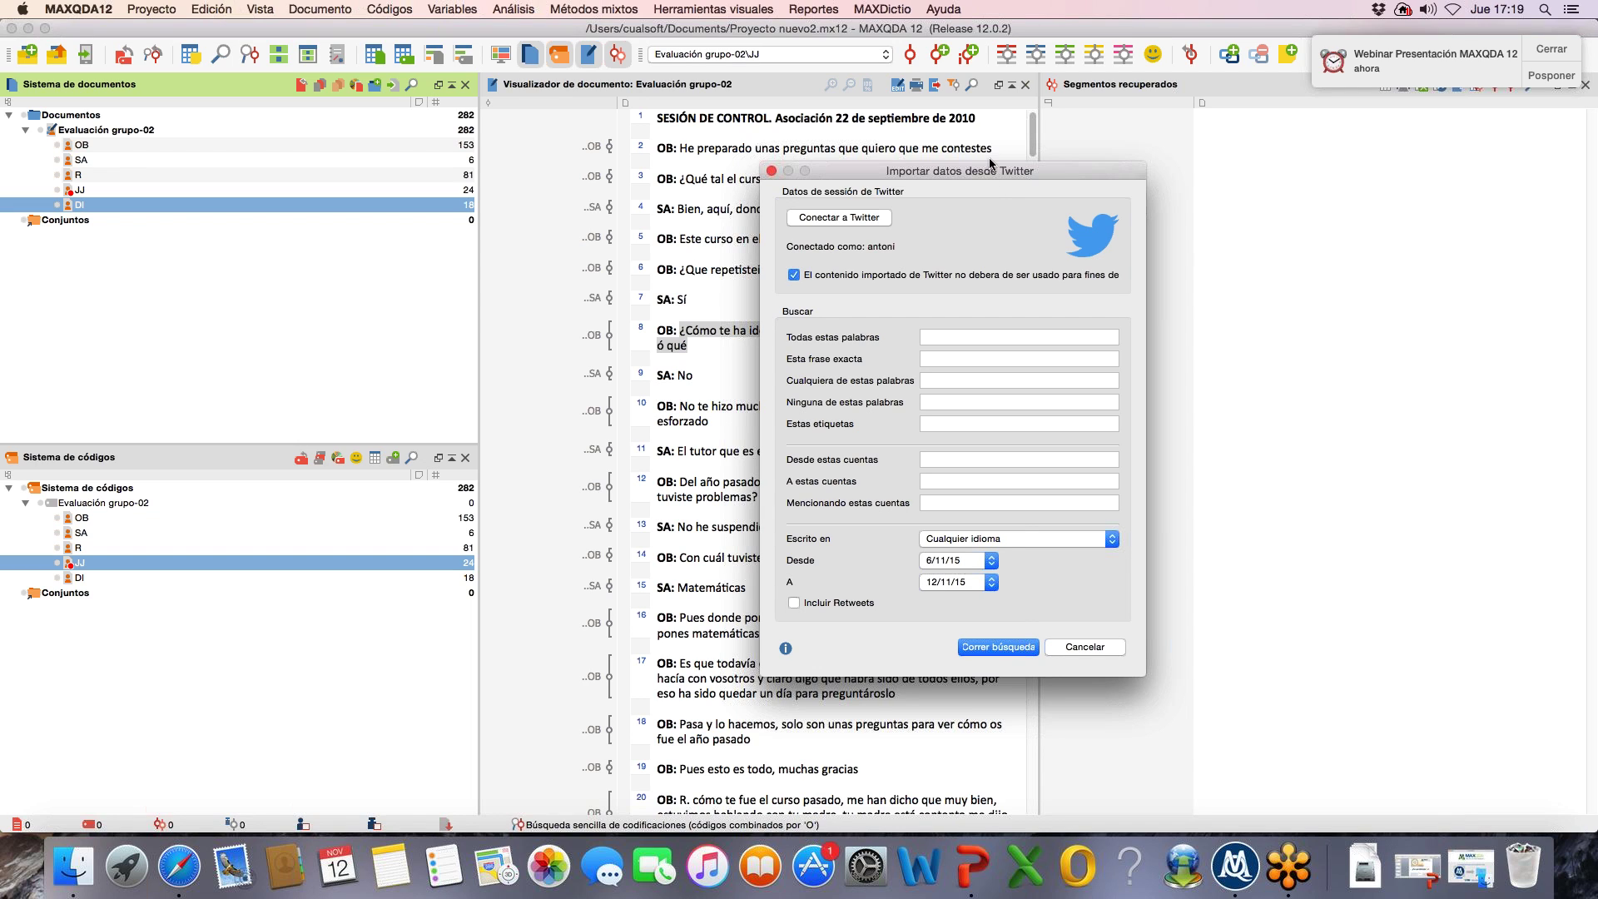
Step: Move the Twitter import dialog up and enter refugiado eritrea as the words of which any may occur
drag(991, 172, 980, 63)
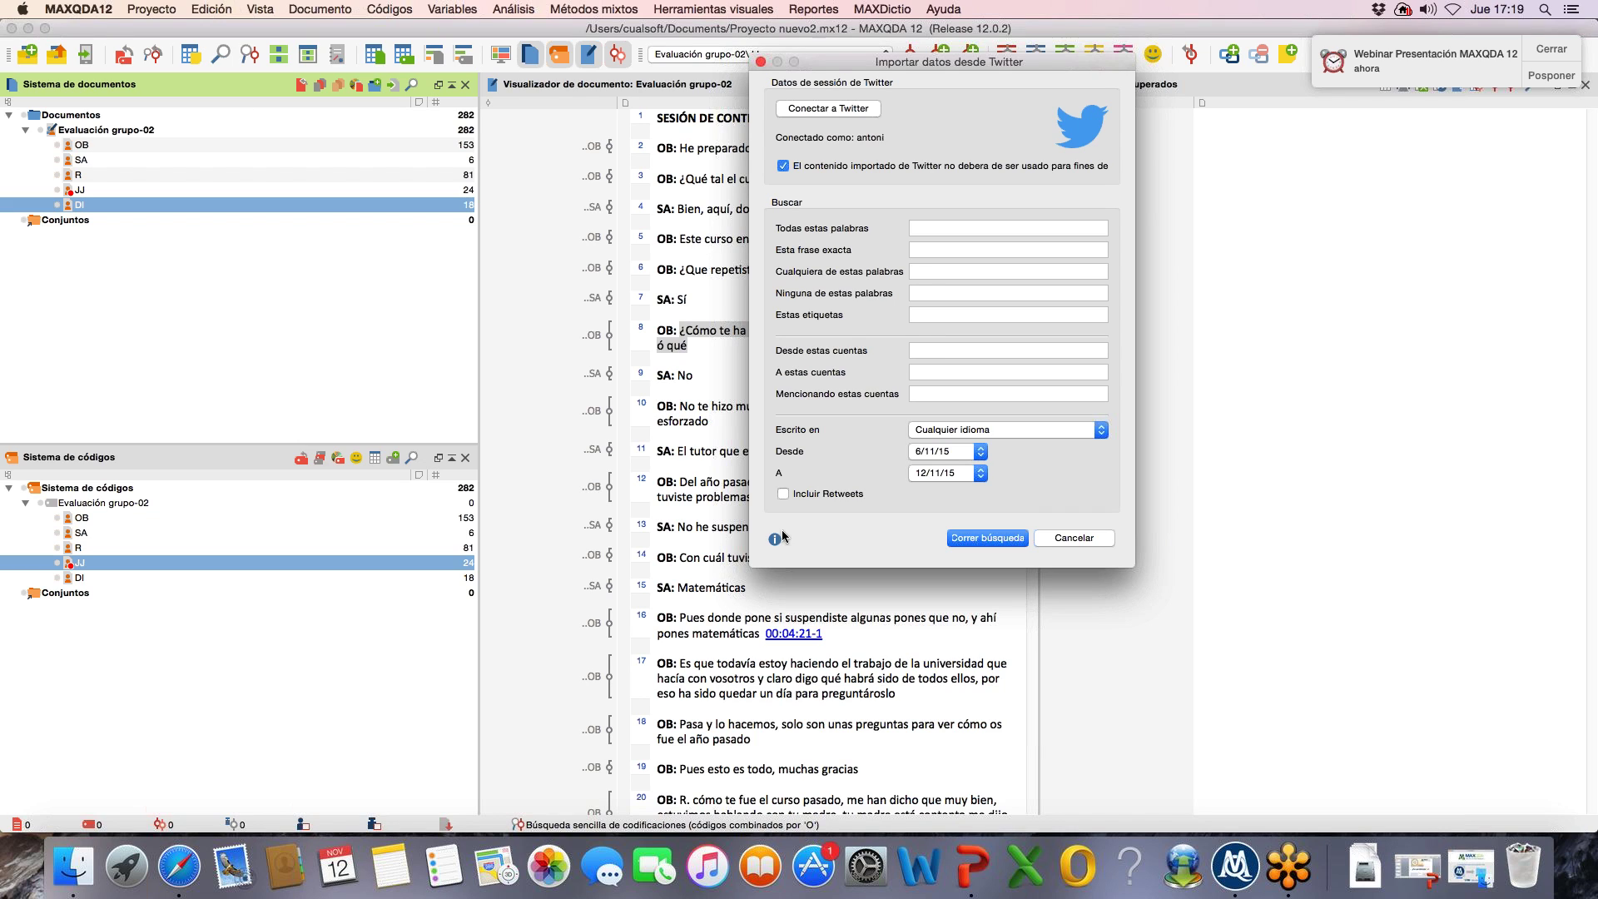
click(927, 273)
text(r)
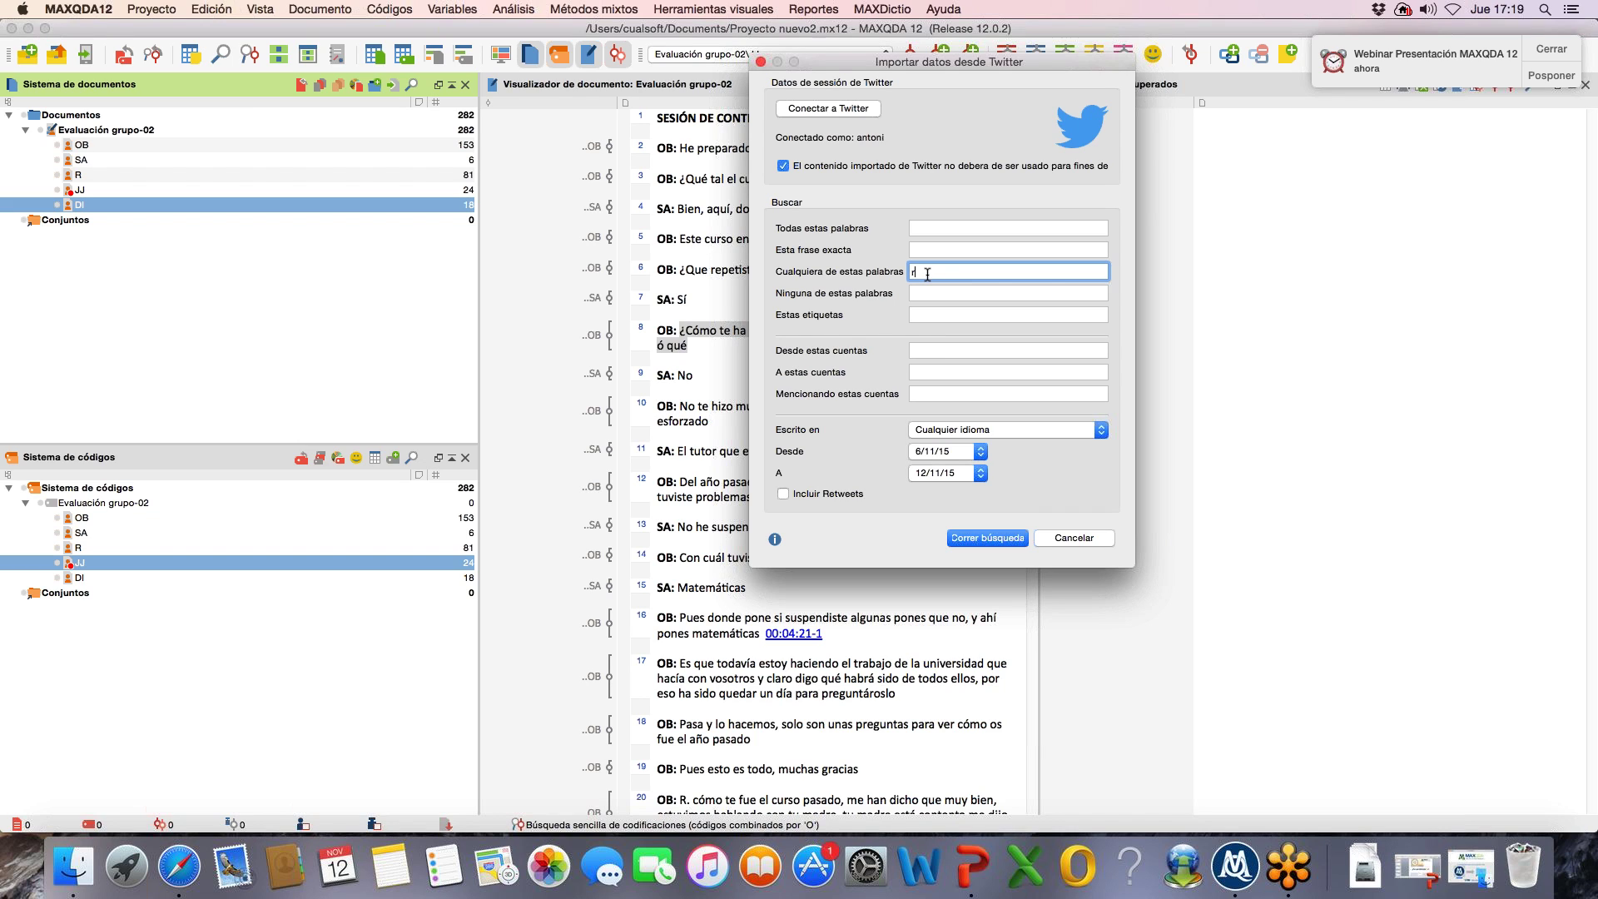
text(efugiado eritrea)
click(924, 227)
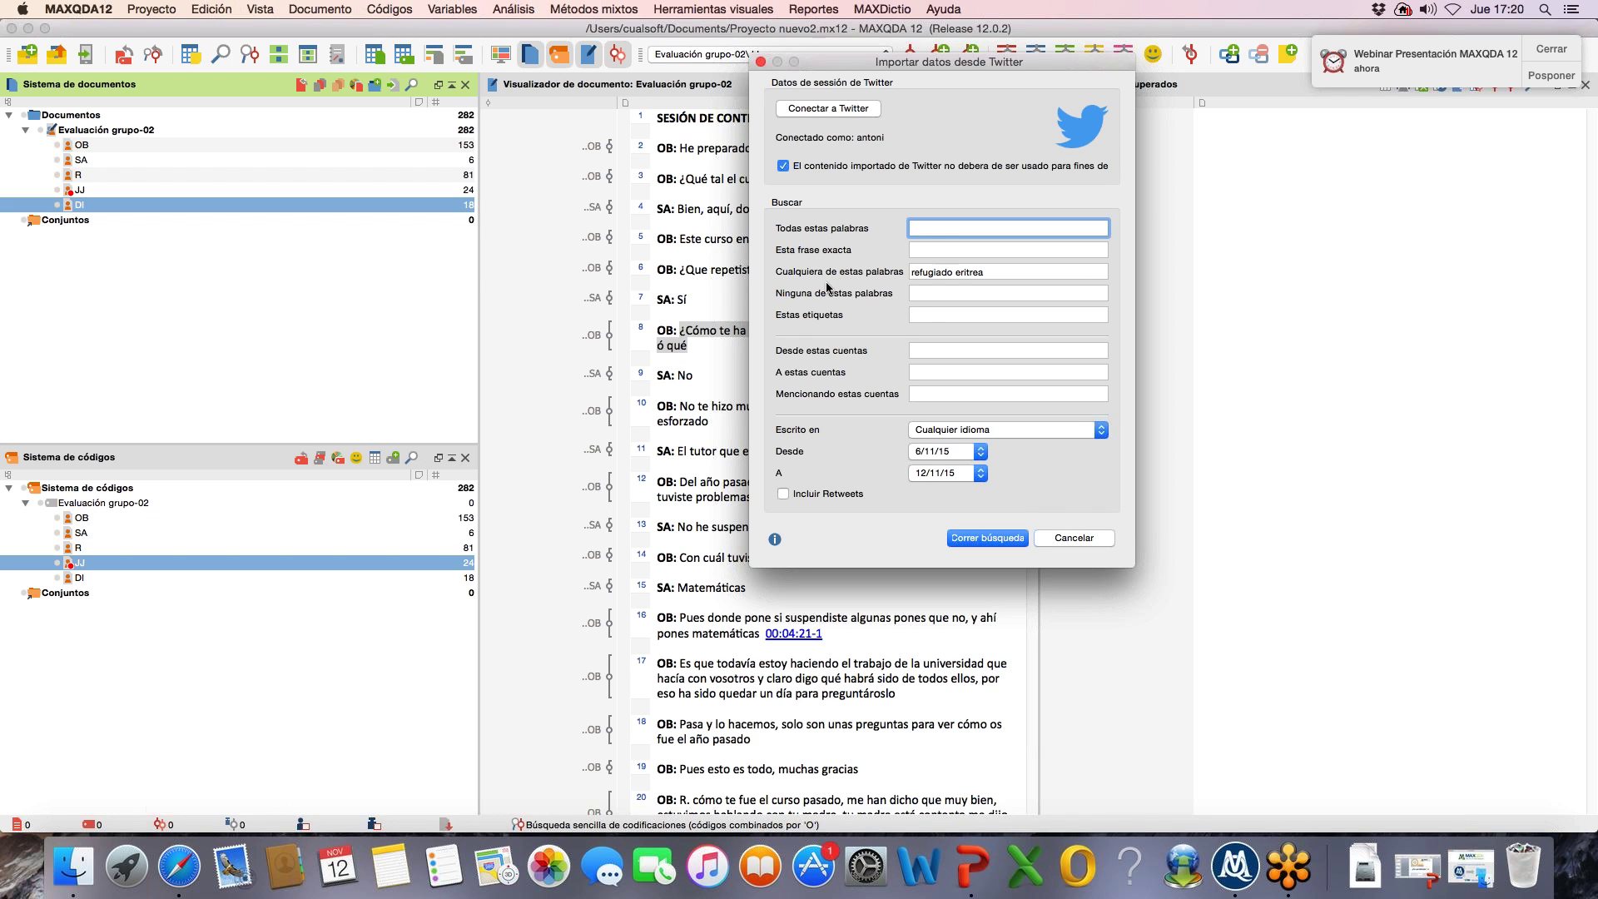
click(919, 317)
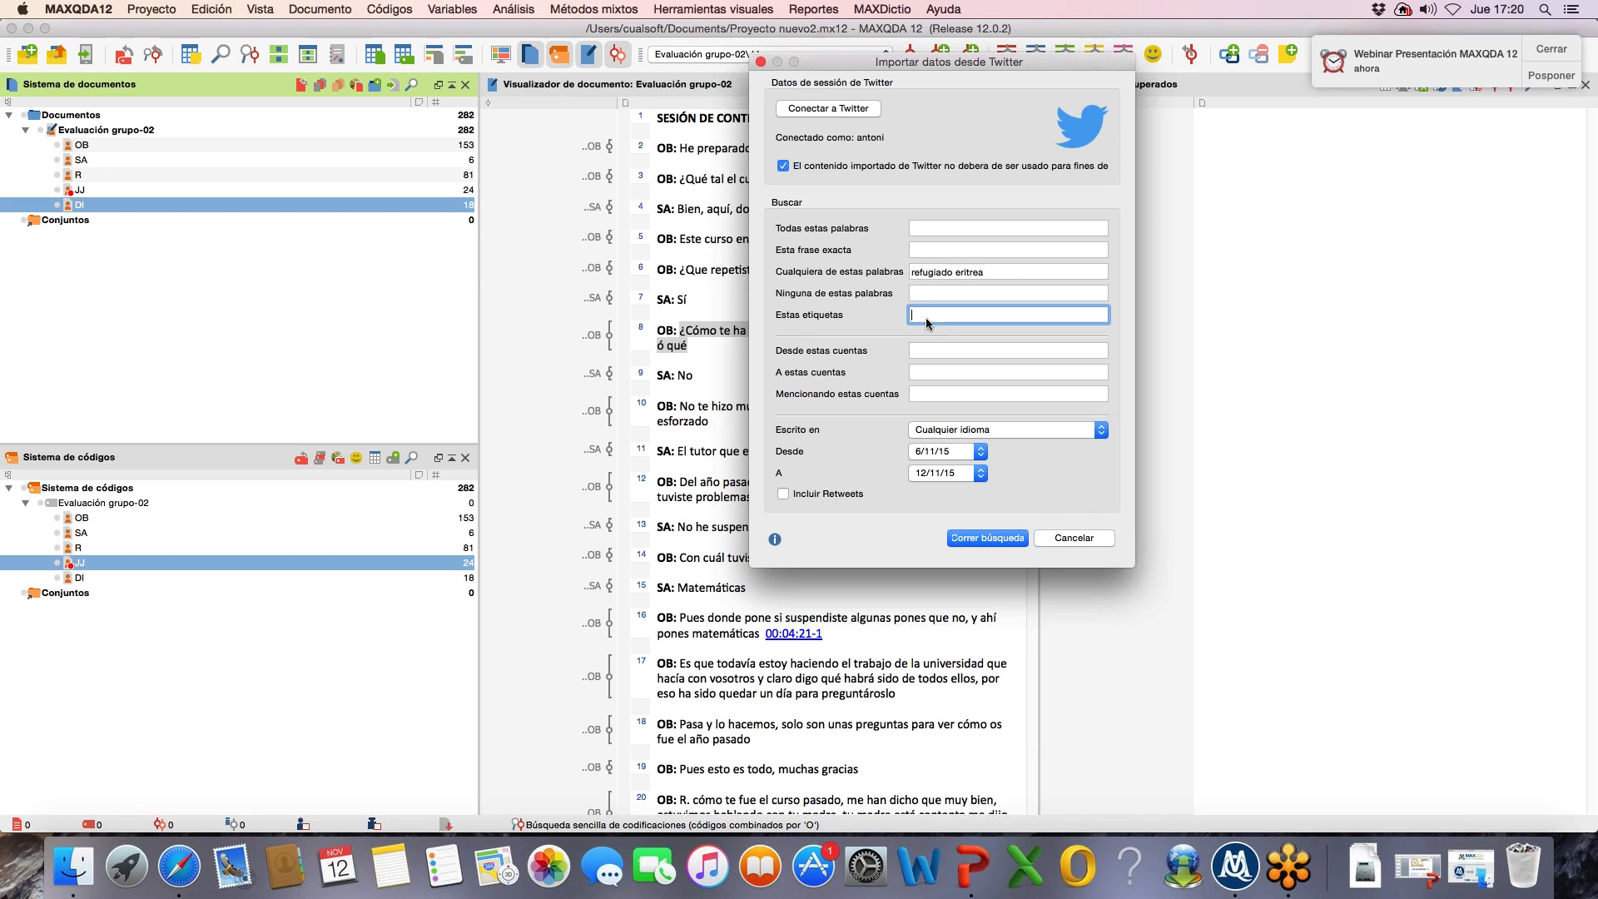
click(950, 352)
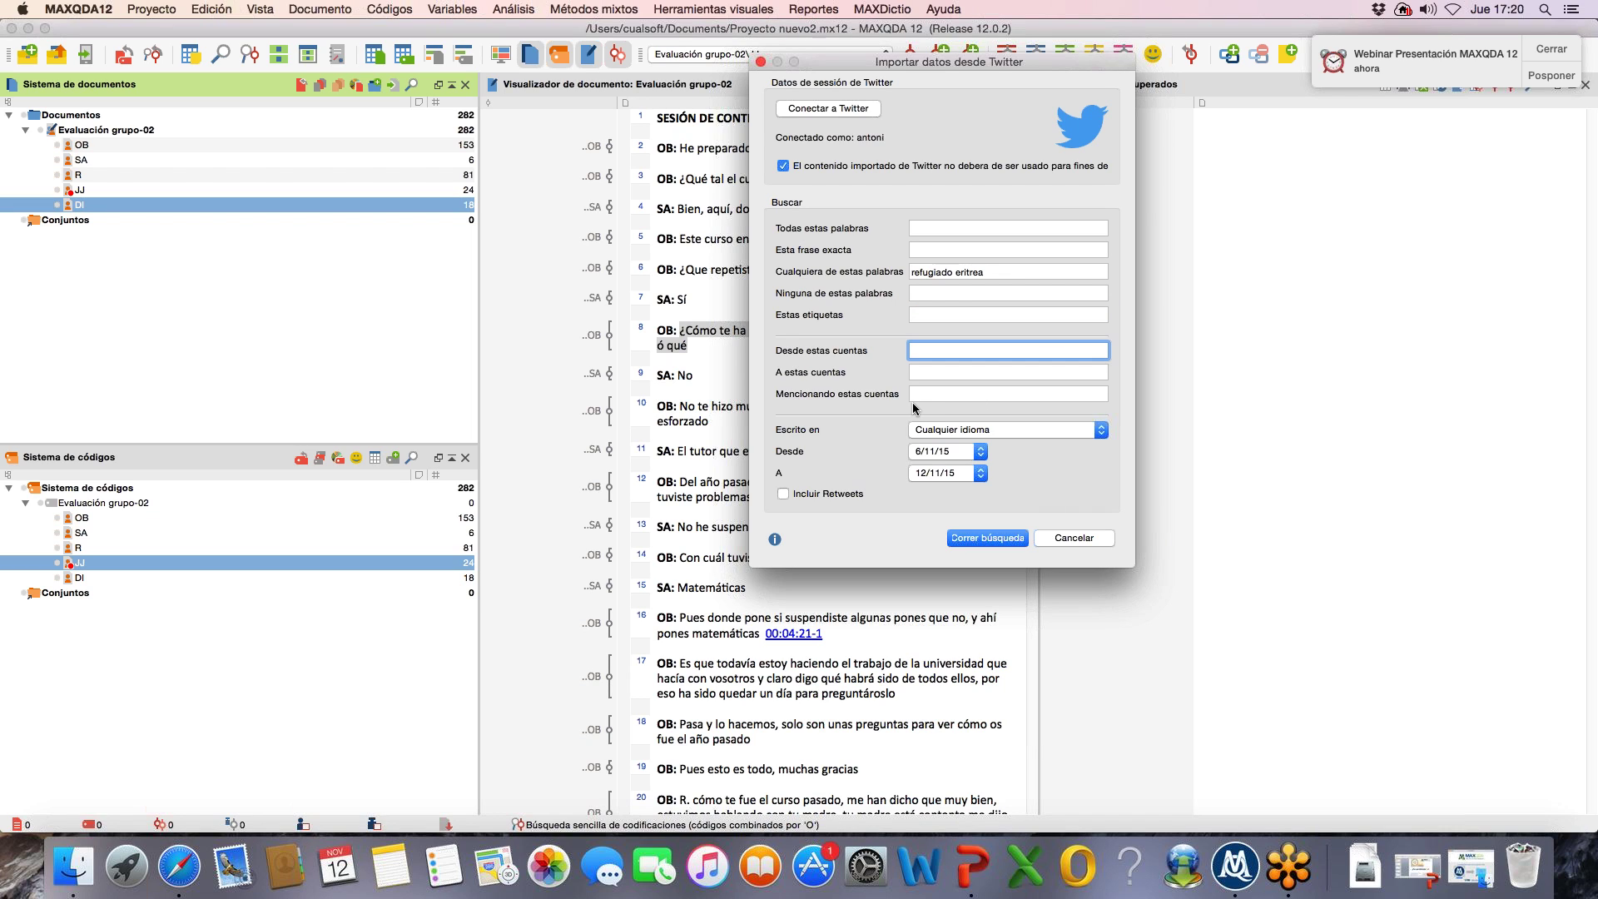
Step: Set the tweet language to Spanish and look through the available start dates without changing the date
click(1025, 431)
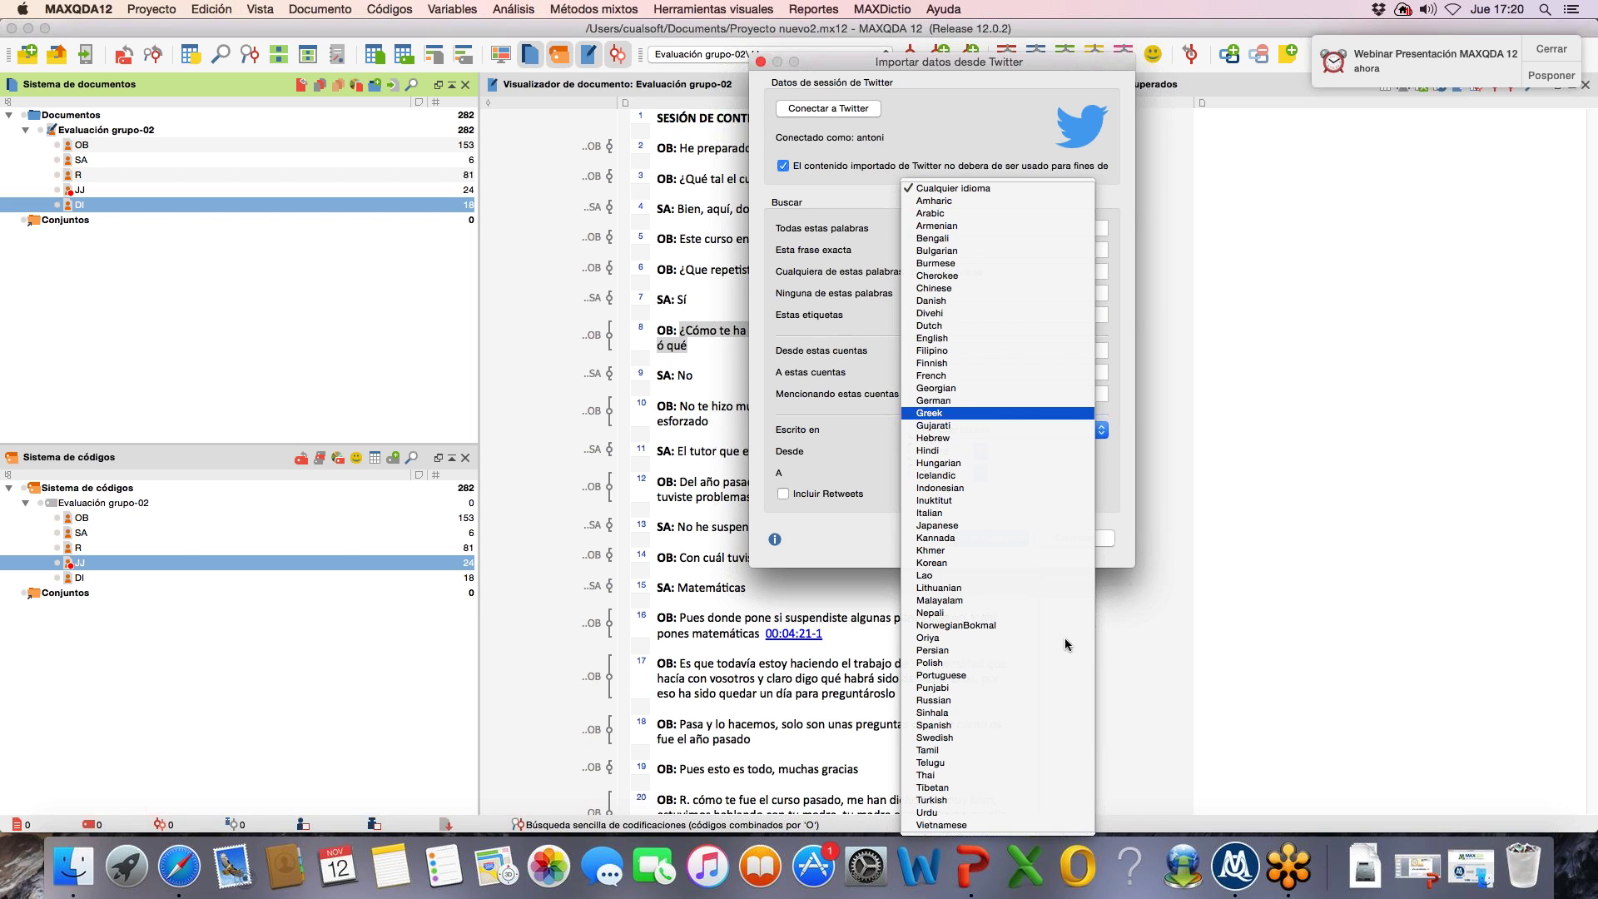
click(957, 724)
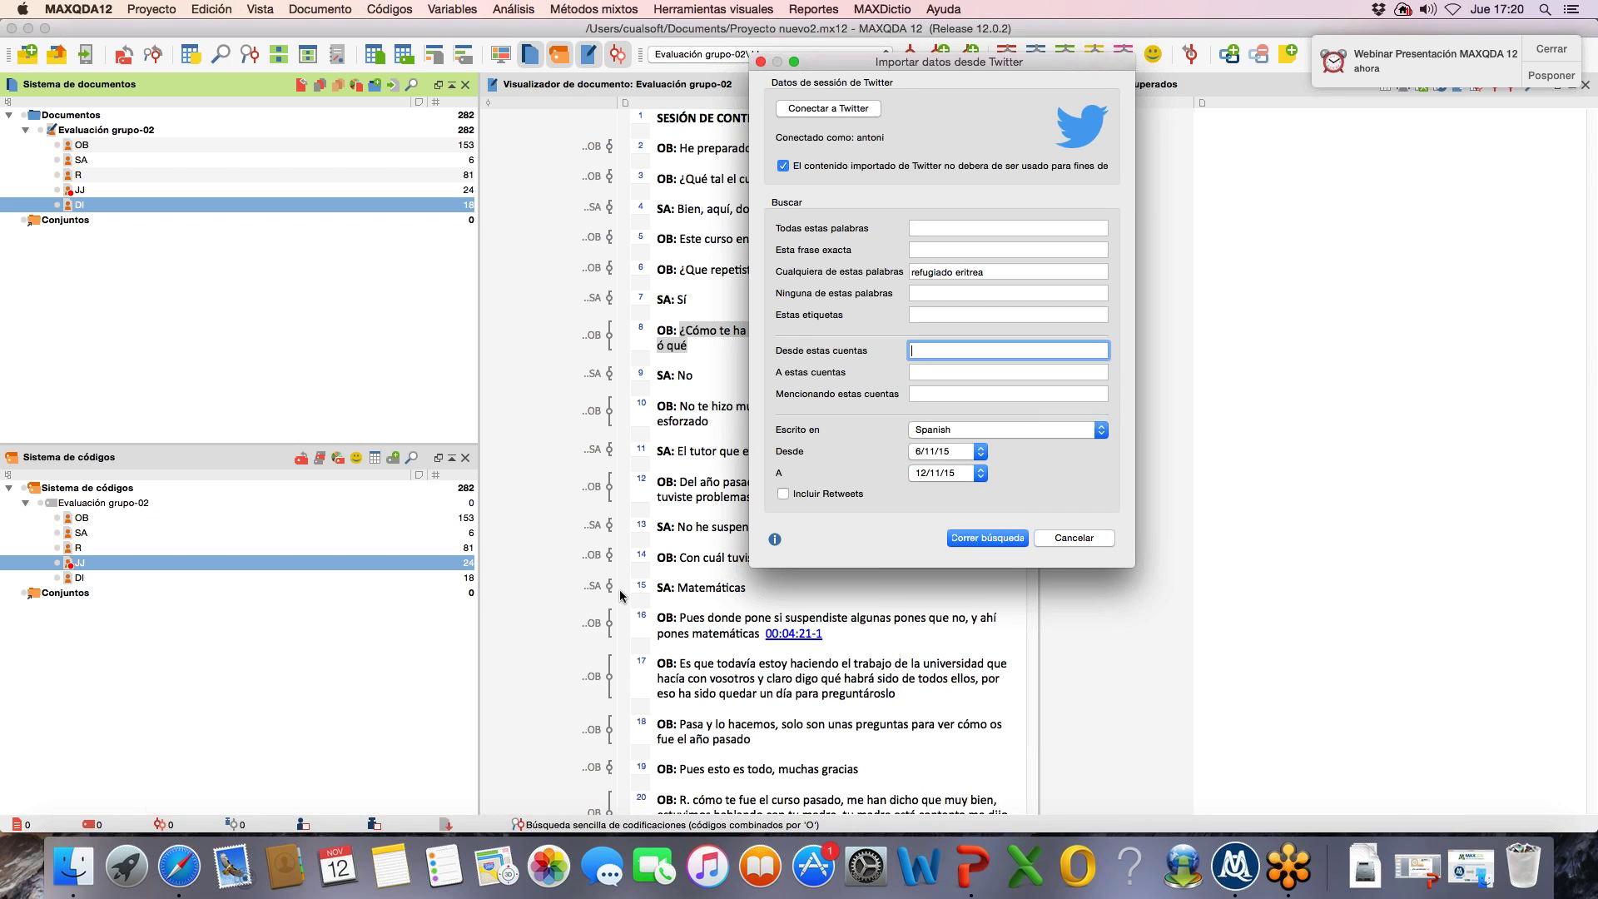
click(980, 456)
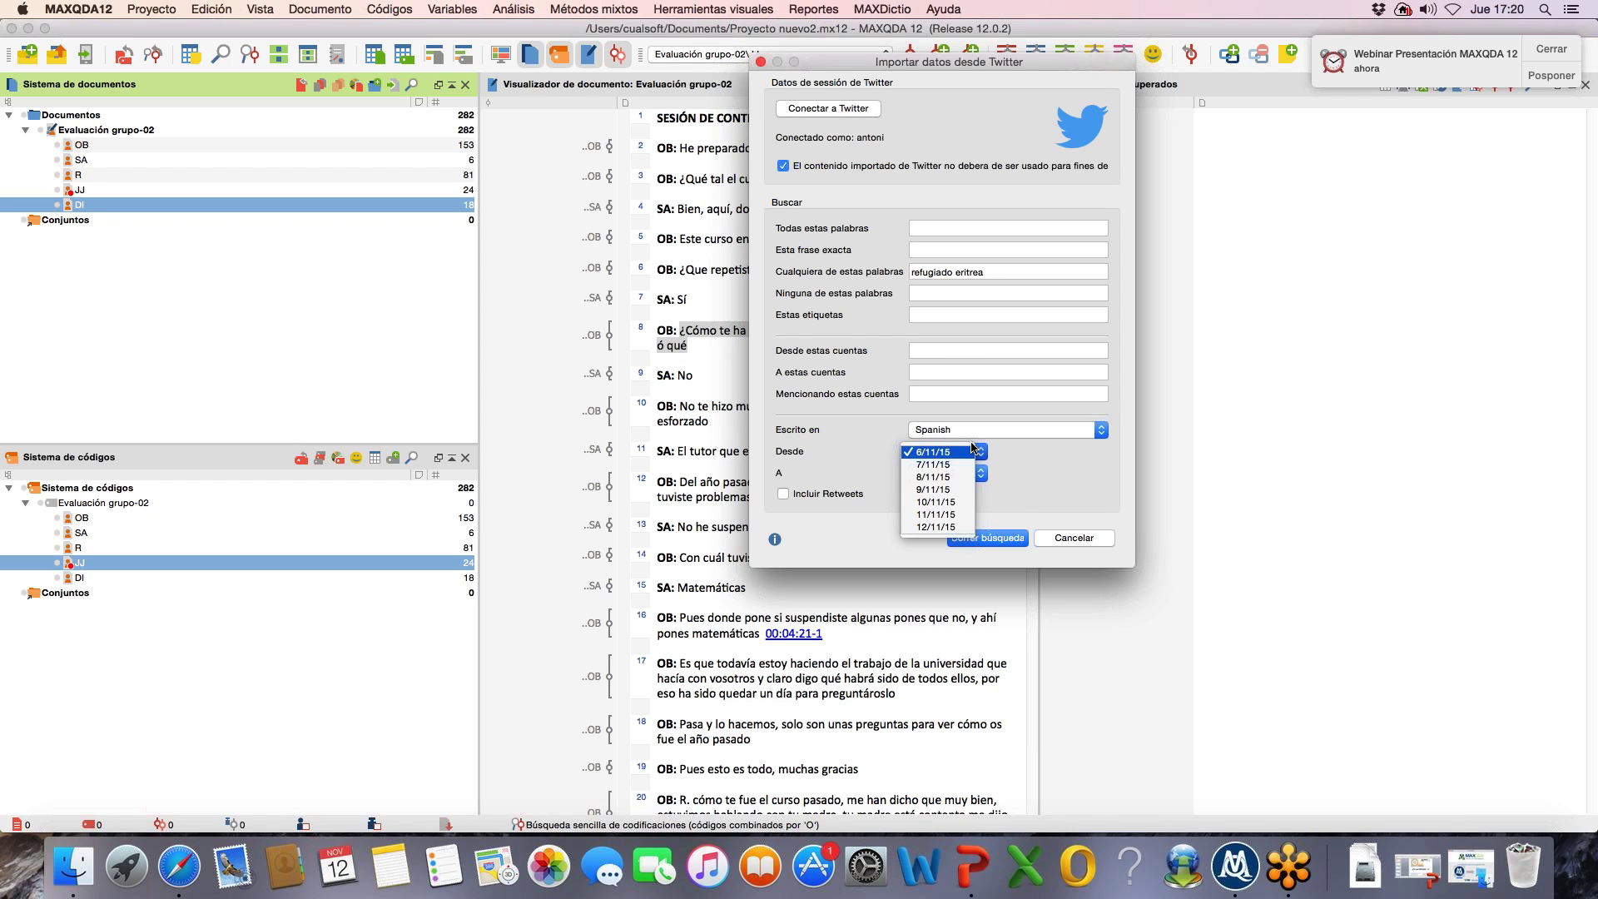
key(Down)
key(Down)
key(Escape)
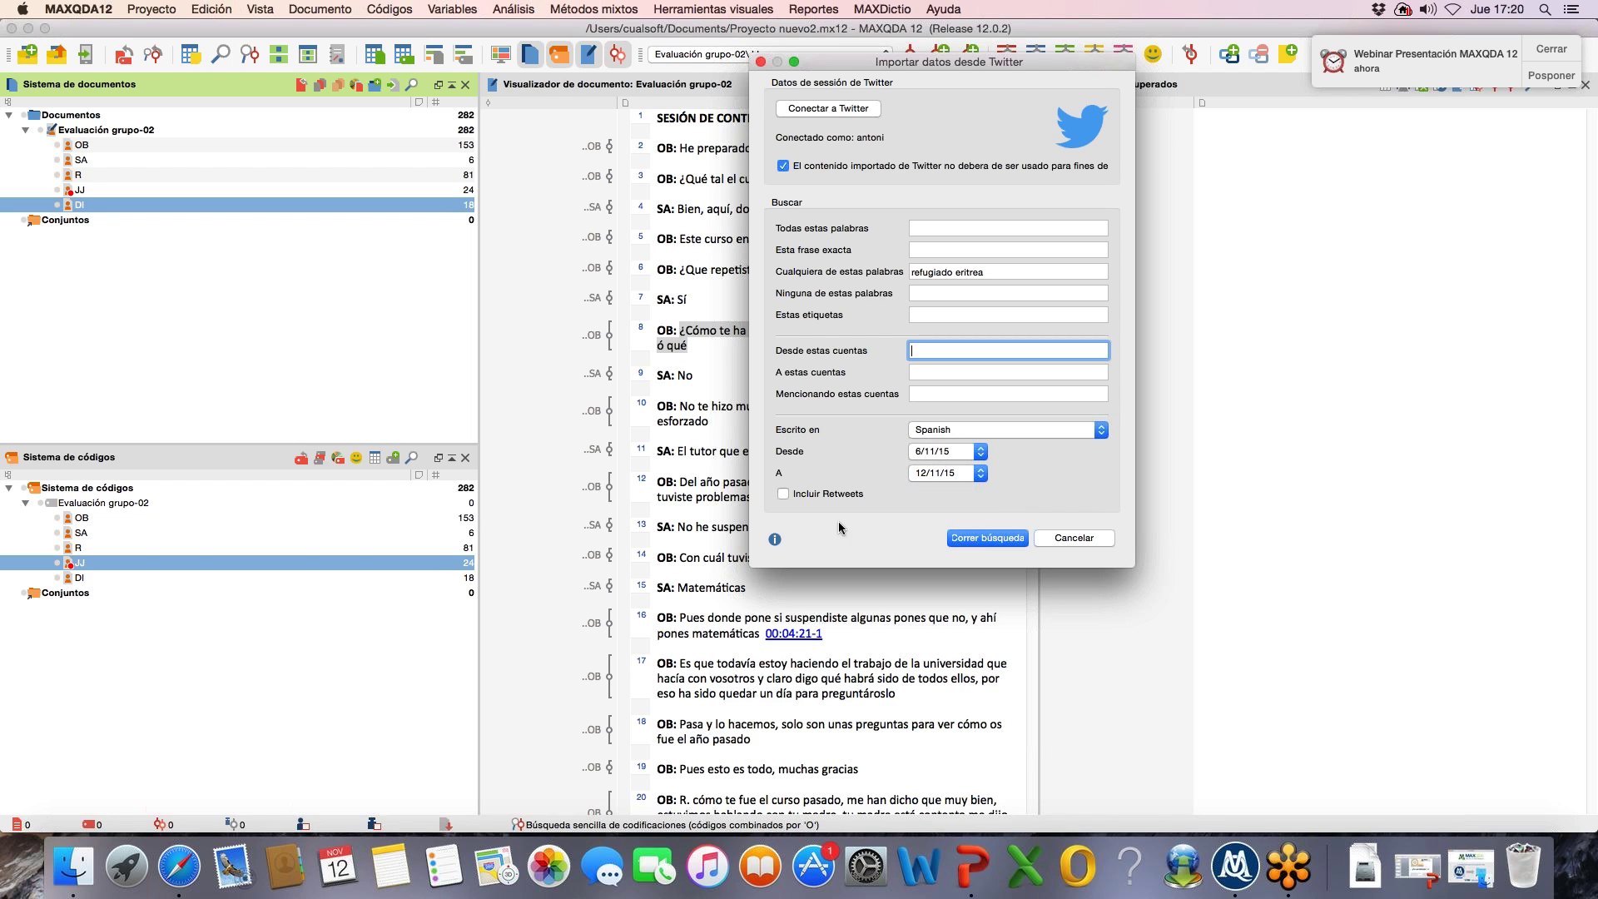
Step: Include retweets in the Twitter search, run it and move the preview window to the upper edge of the screen
click(784, 494)
click(1004, 540)
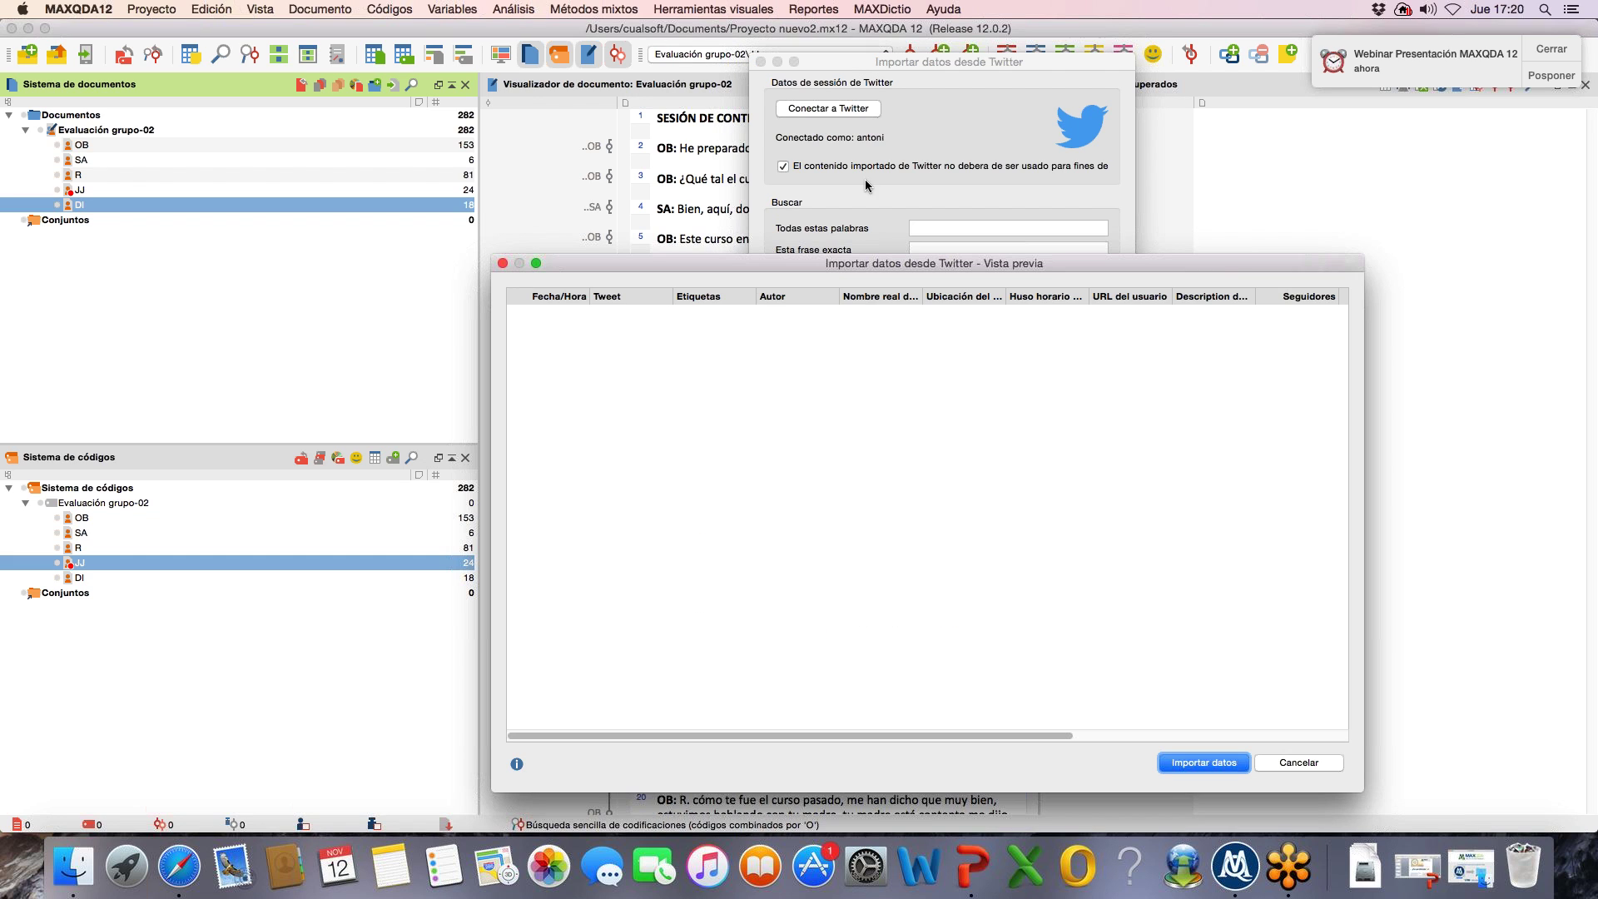
drag(838, 267, 776, 301)
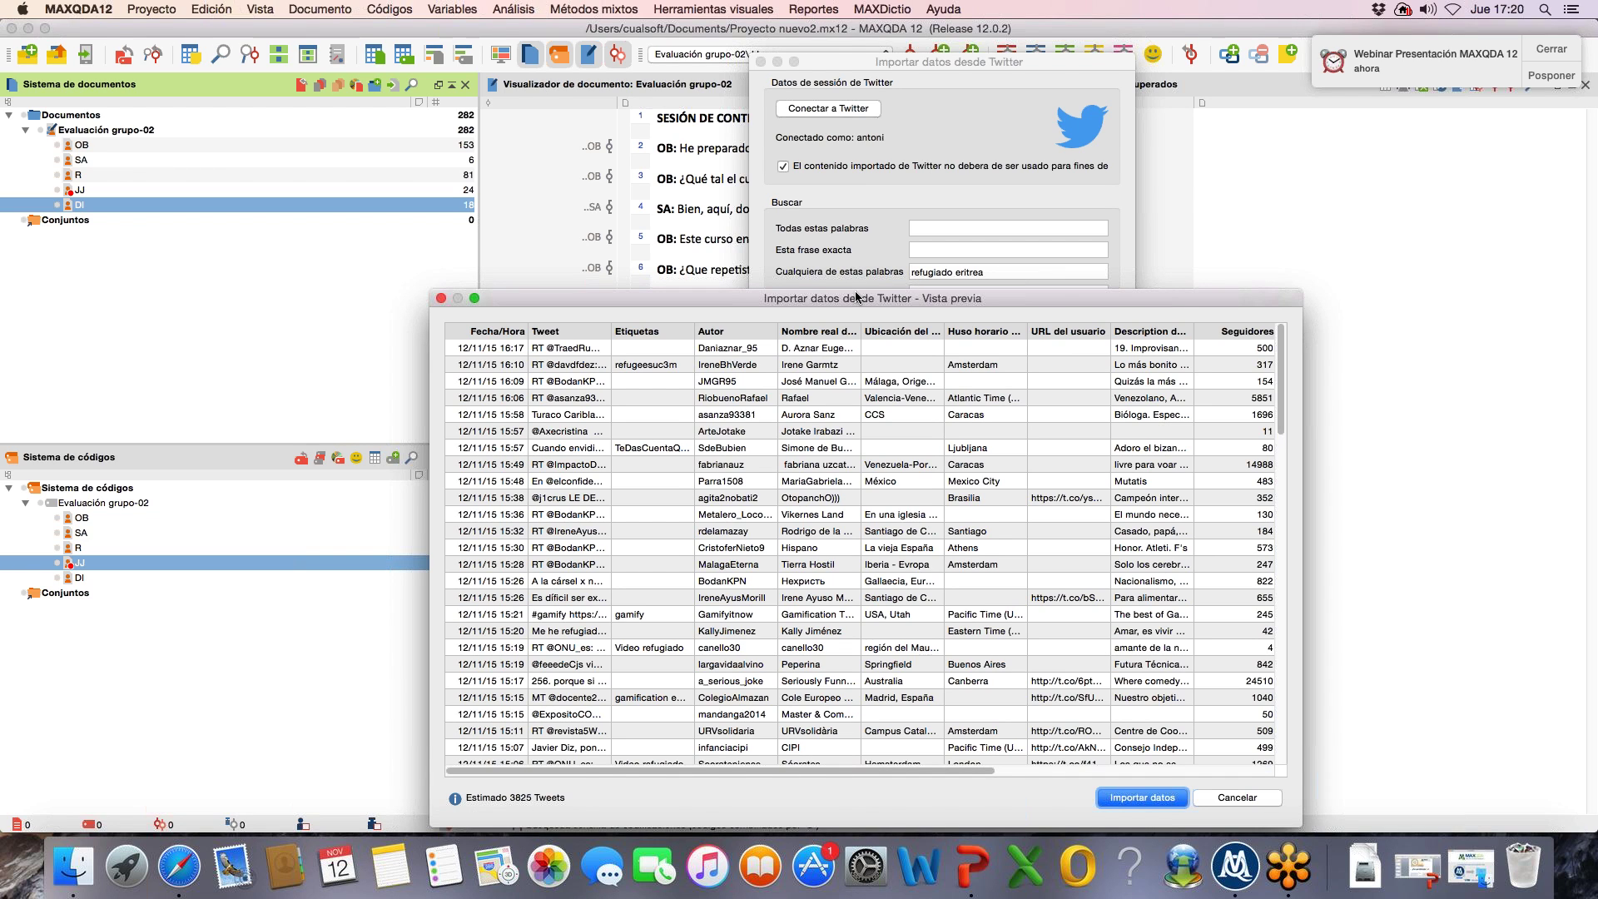
drag(854, 298, 813, 75)
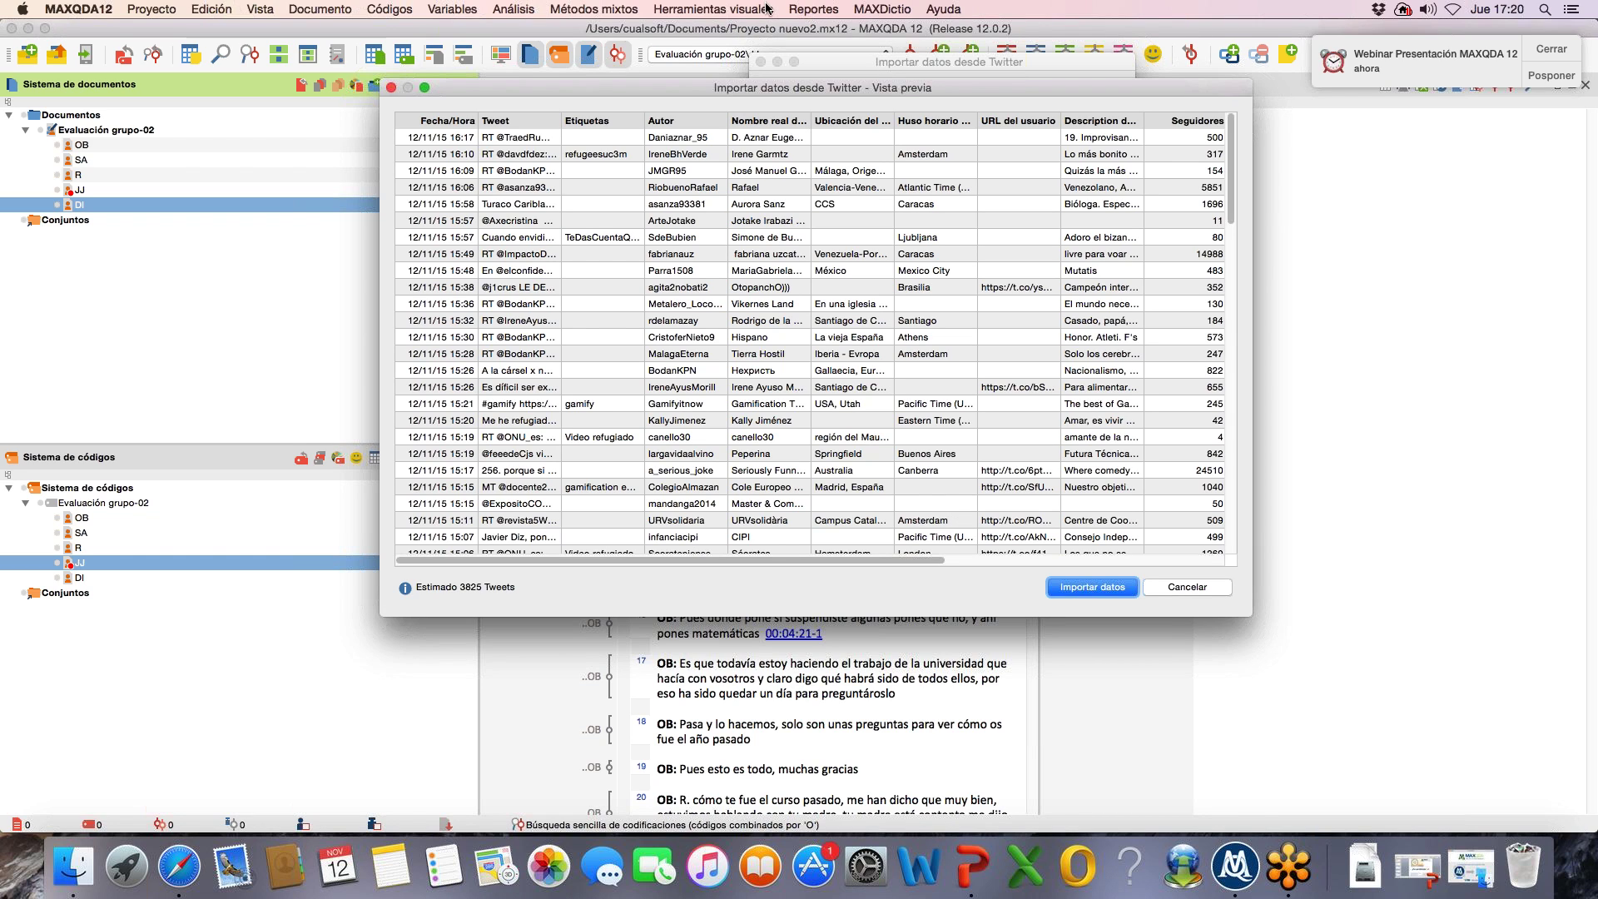
drag(904, 88, 930, 29)
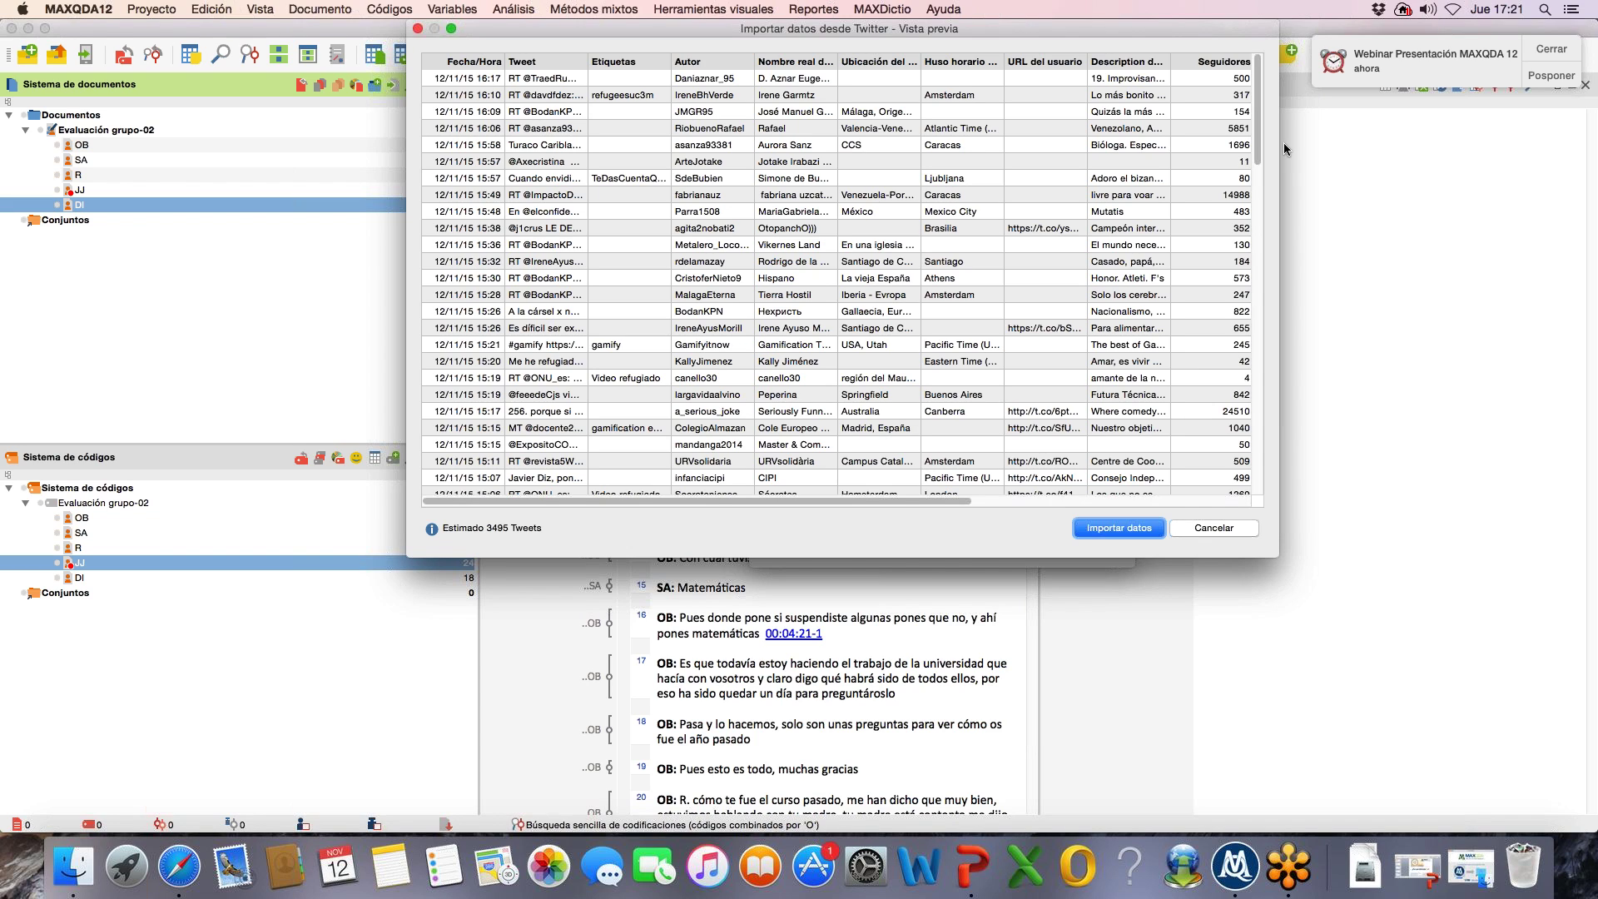
Step: Import the previewed tweets, stop the collection before it completes and close the Twitter import dialog
click(1121, 528)
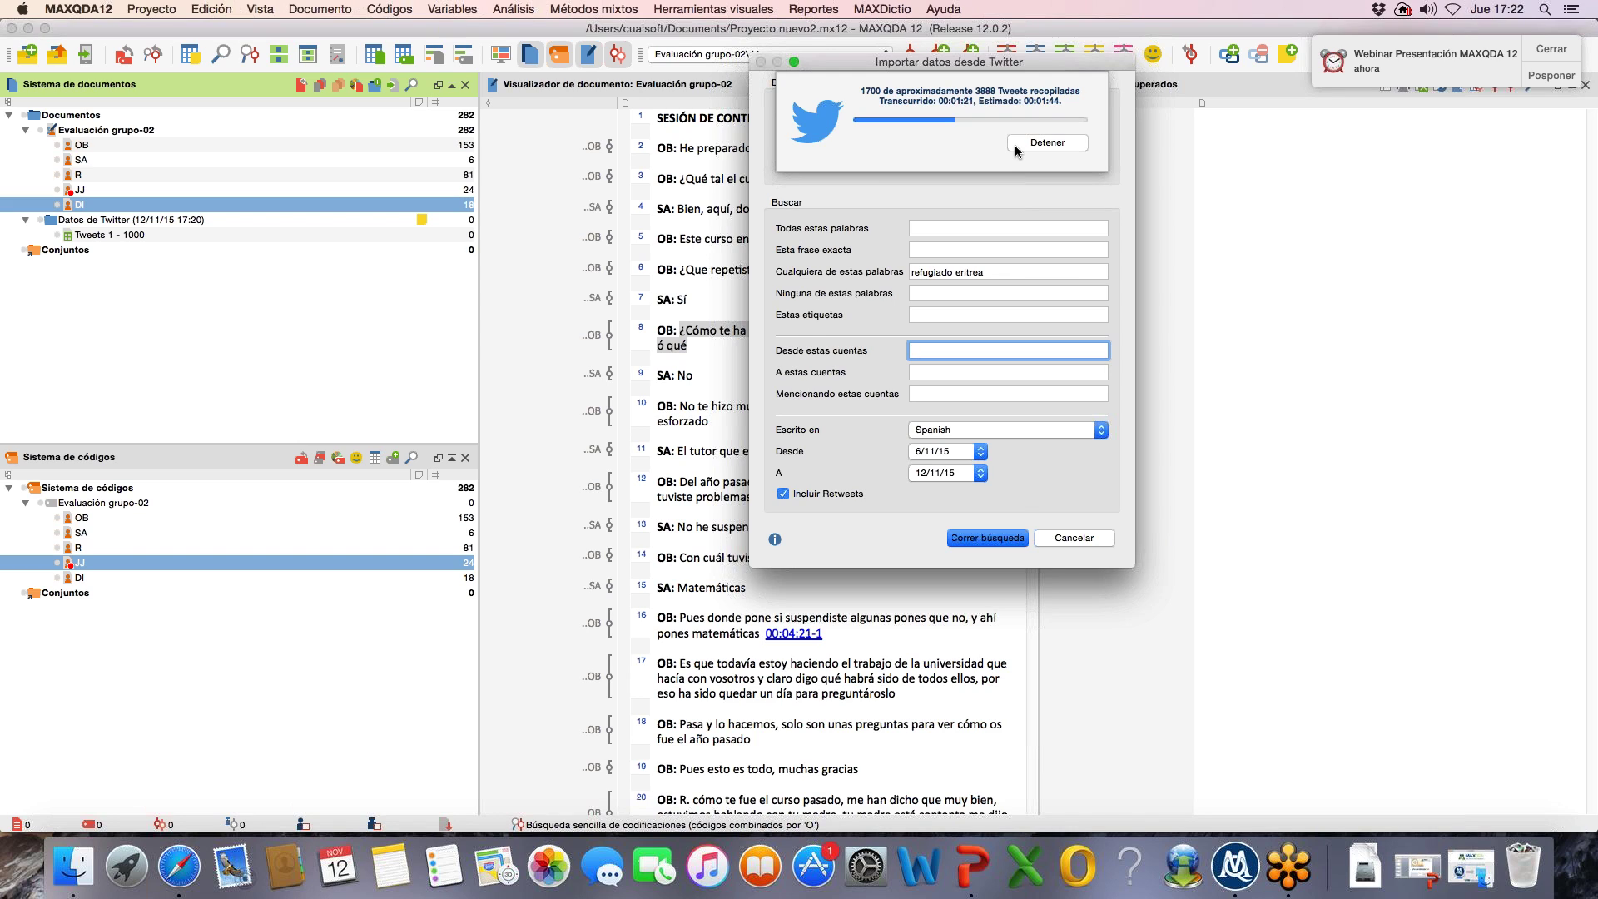
click(1015, 150)
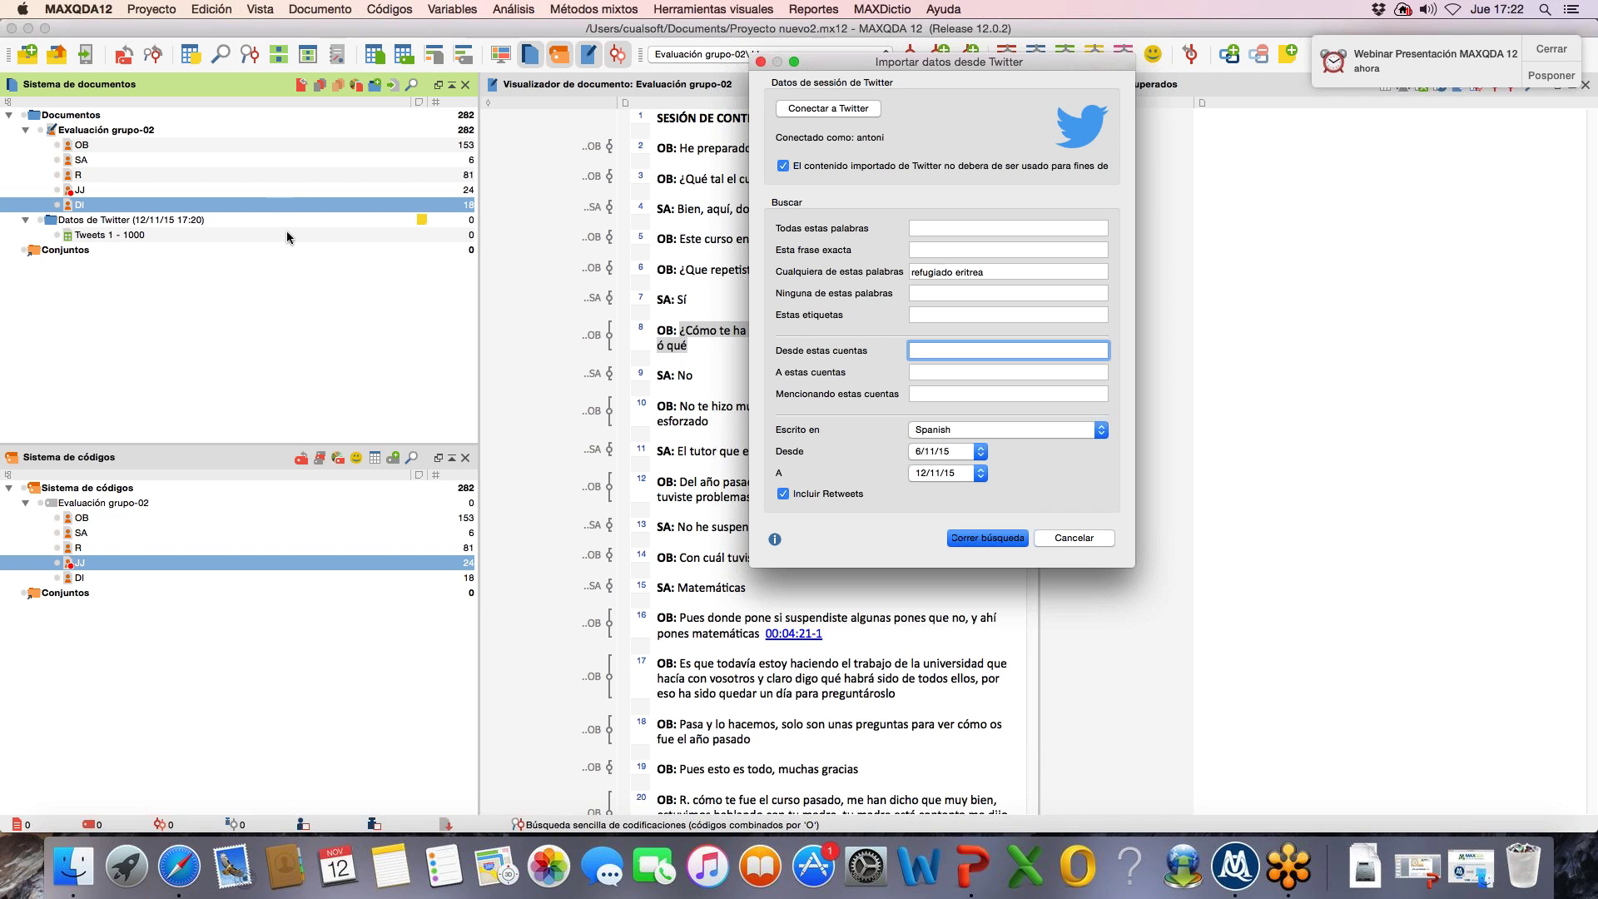
click(1073, 539)
Step: Activate the Tweets 1 - 1000 document and delete the Datos de Twitter document group
click(431, 235)
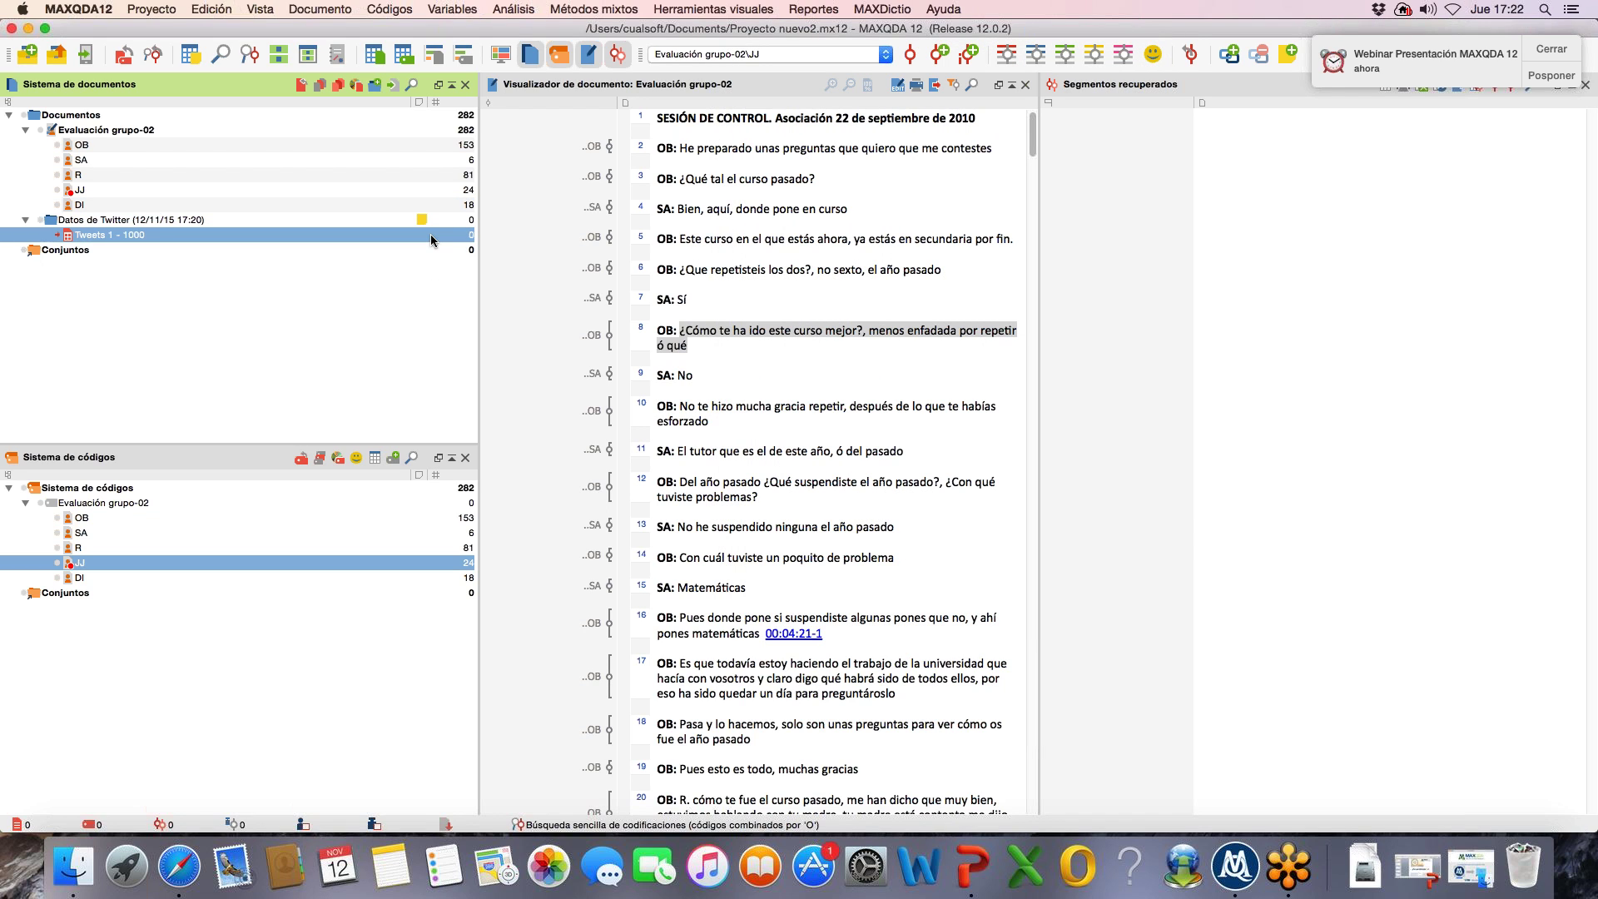
click(80, 220)
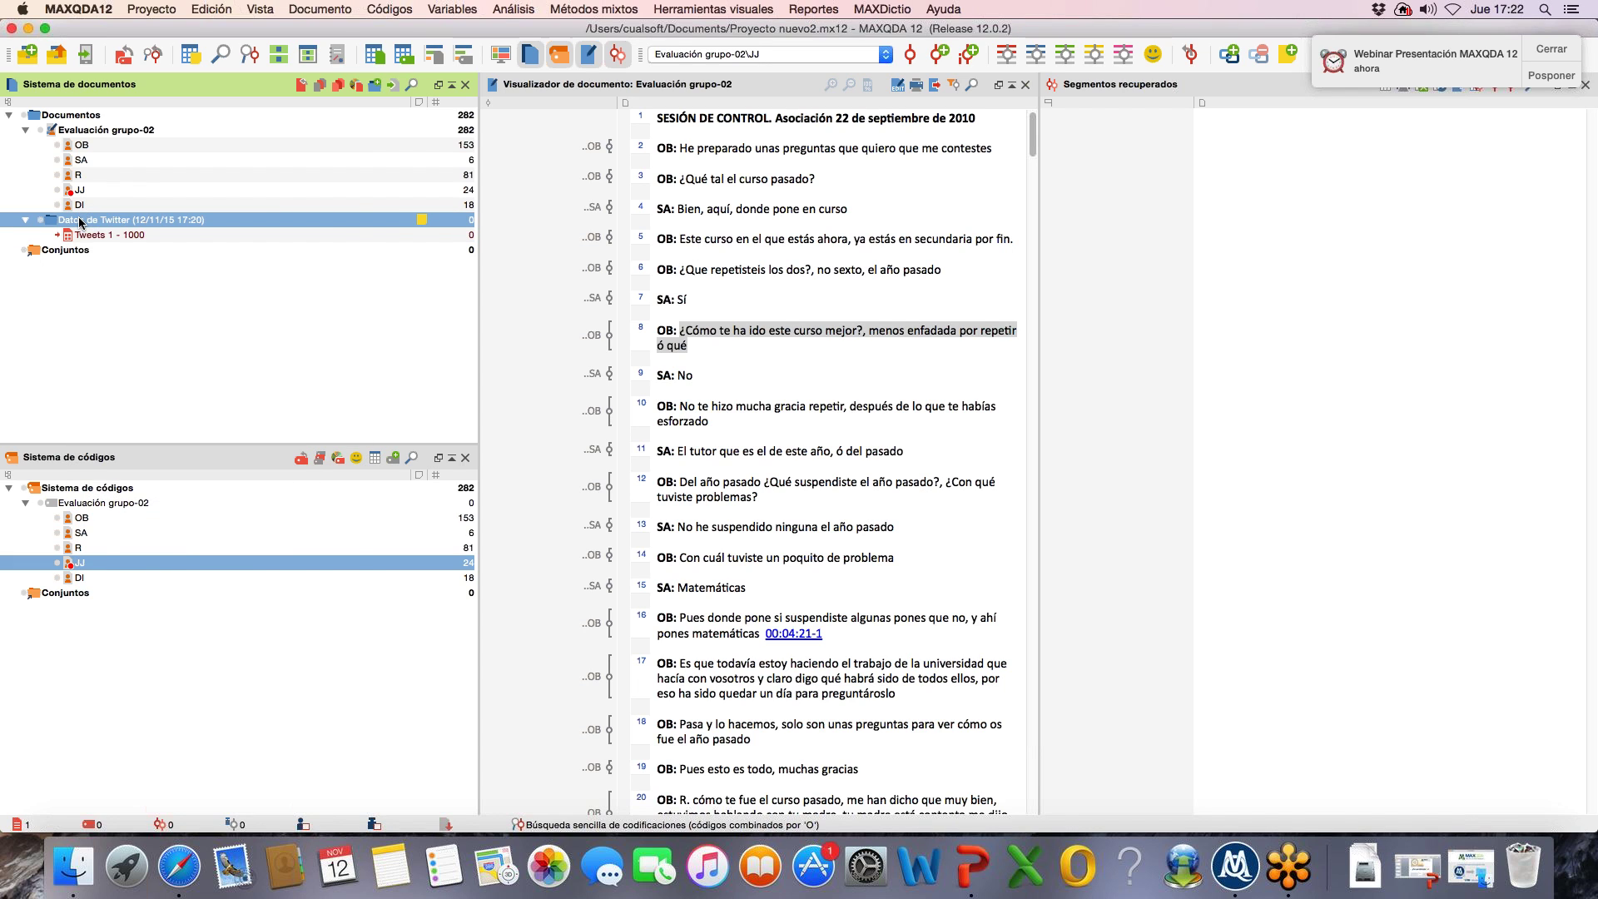
right_click(80, 222)
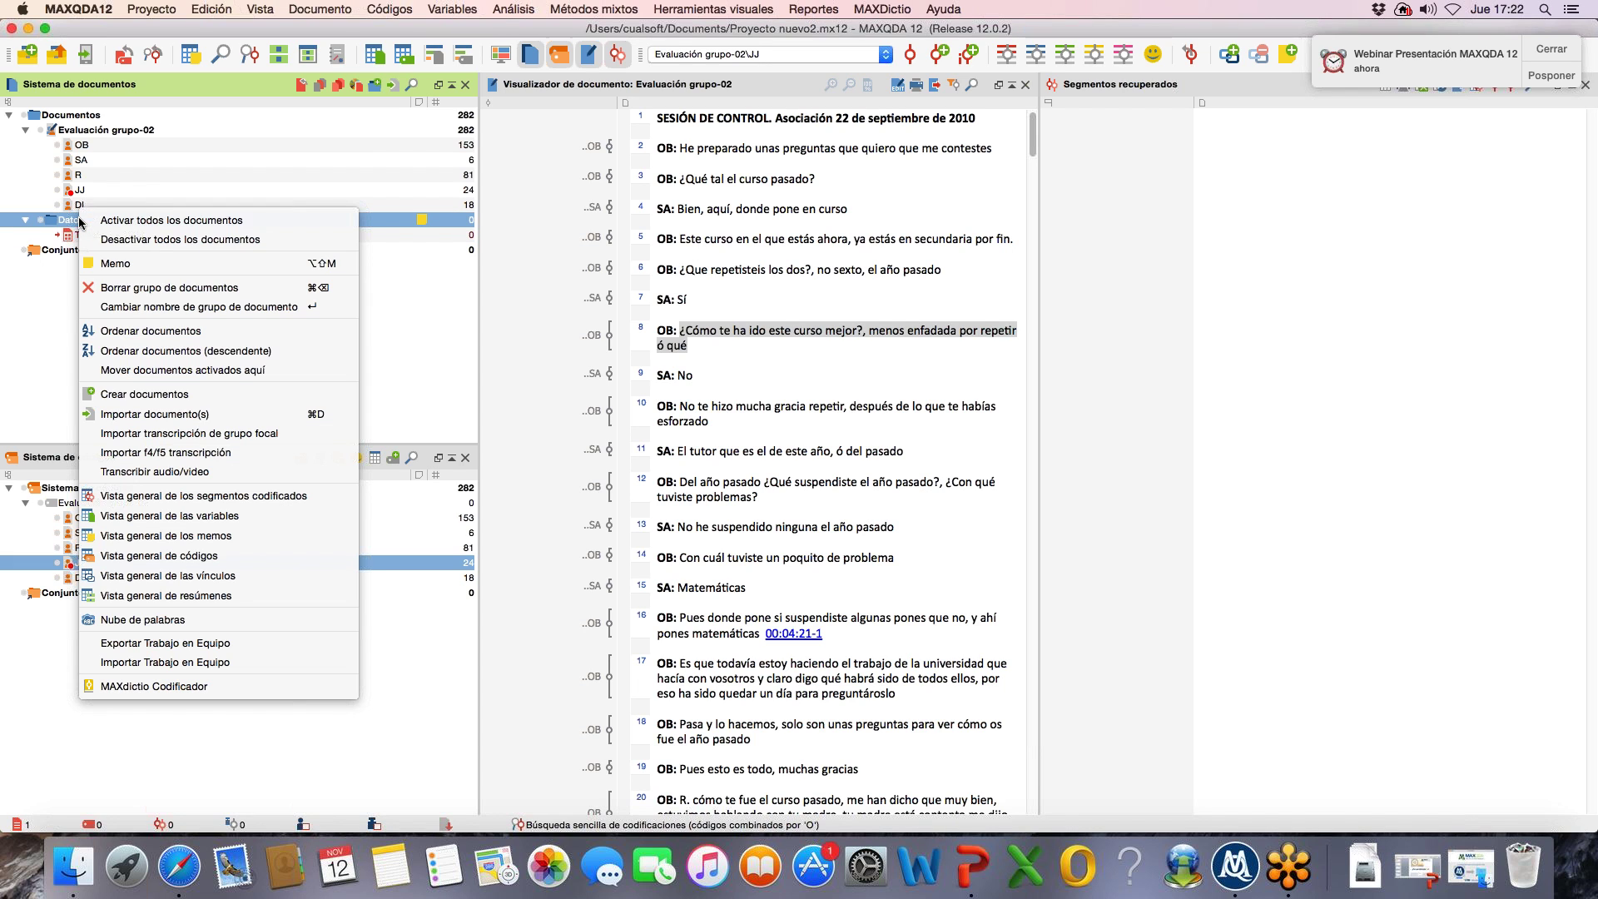
click(113, 289)
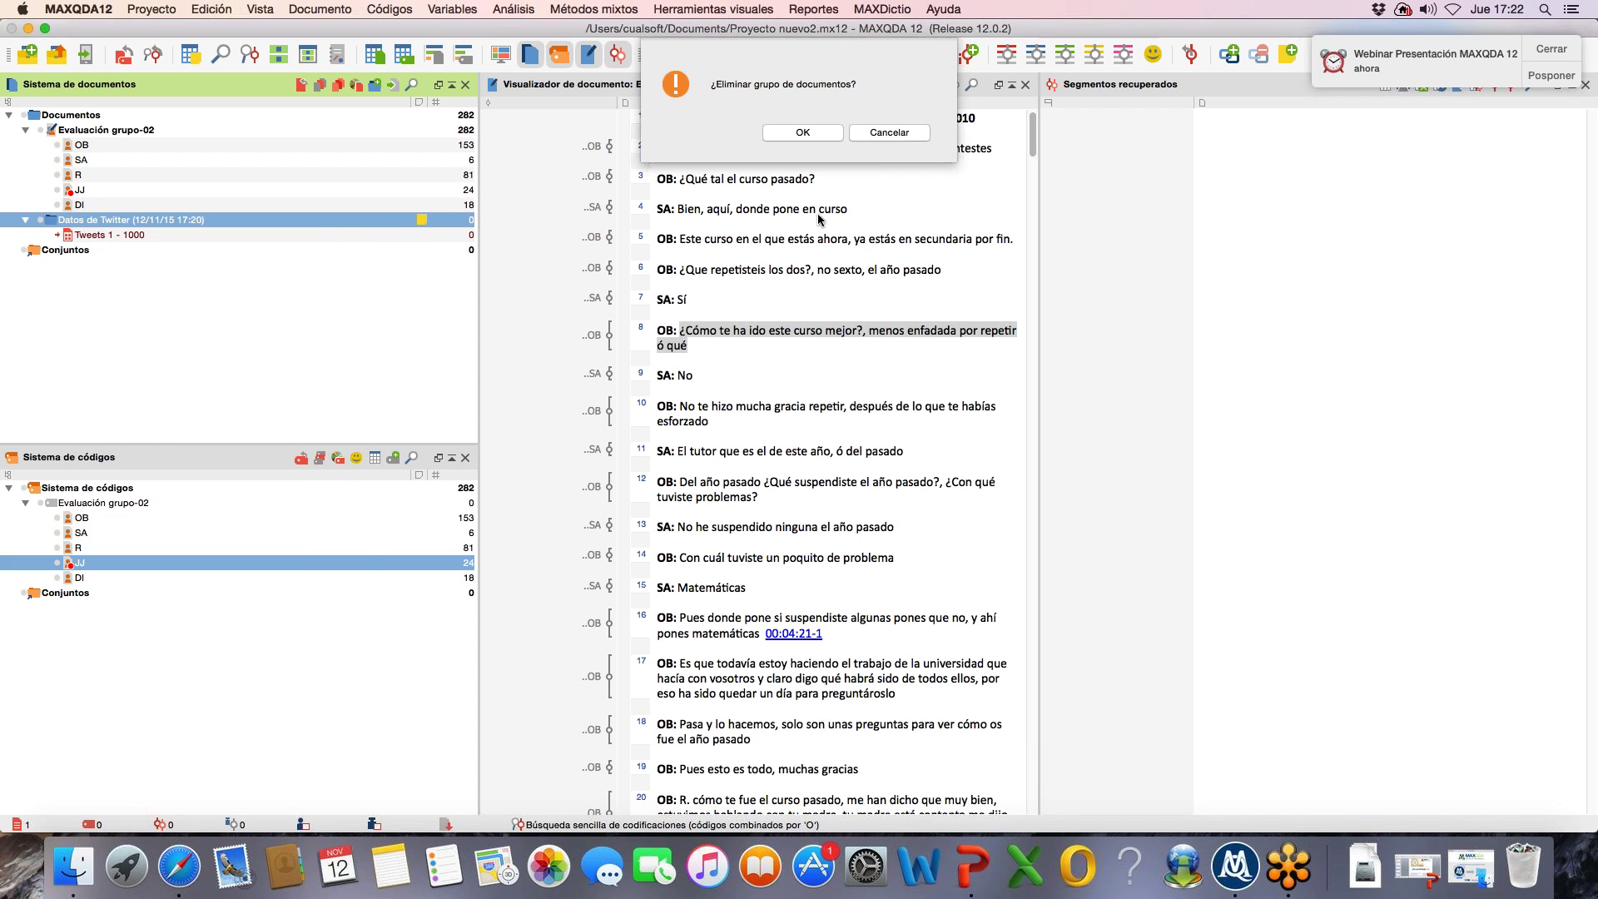
click(805, 133)
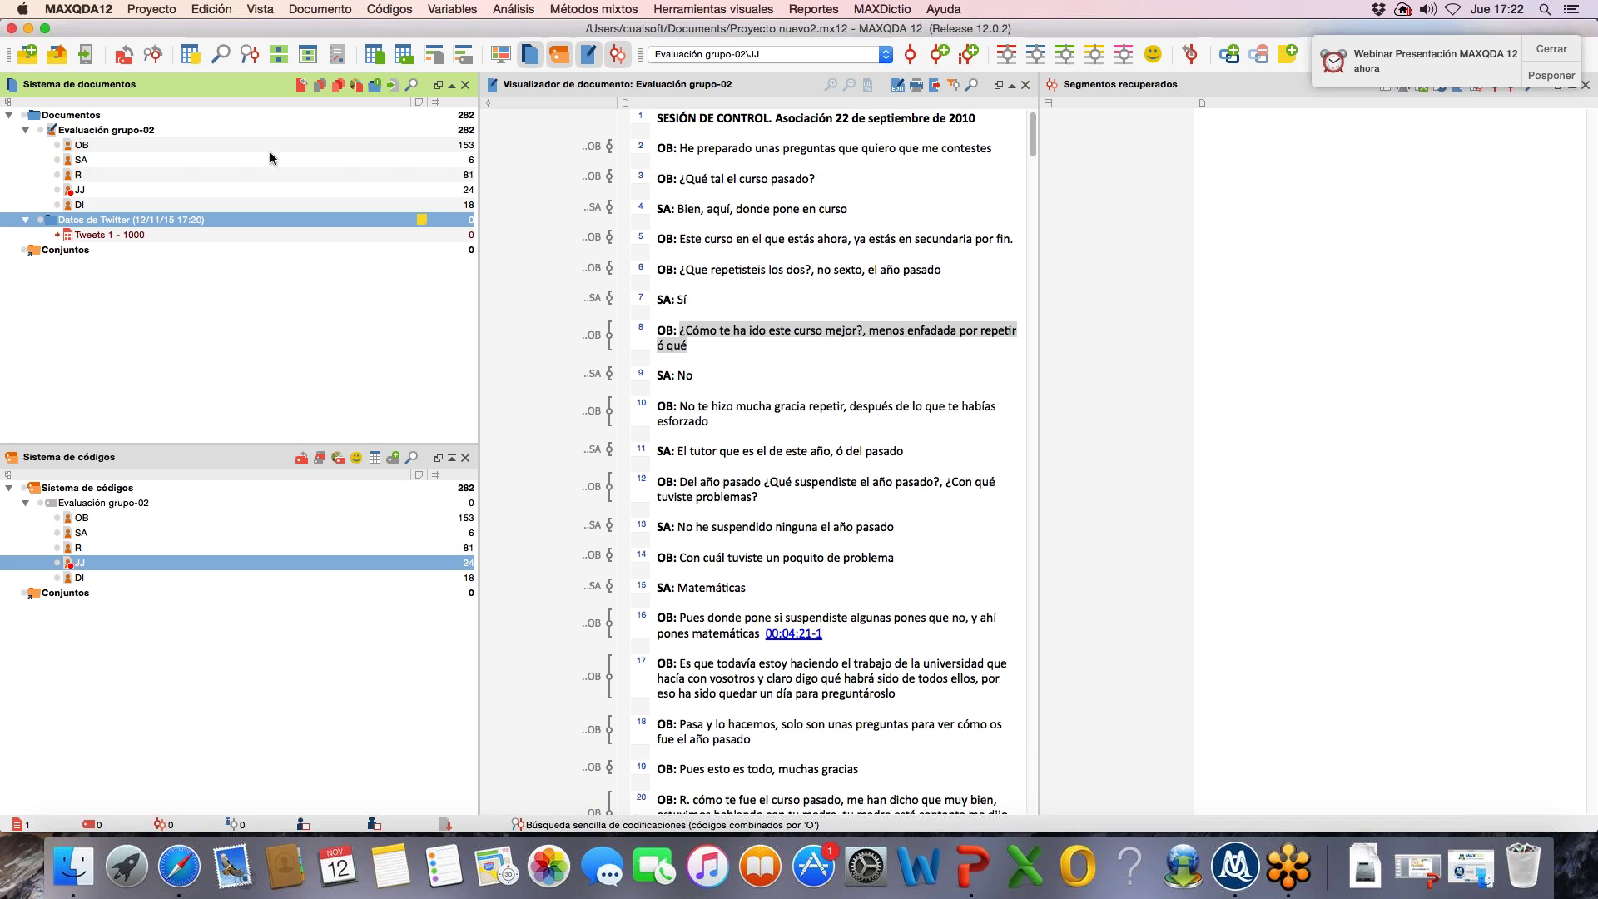
Step: Open a new Twitter import and search for Spanish tweets containing any of the words refugiado eritrea España
click(325, 12)
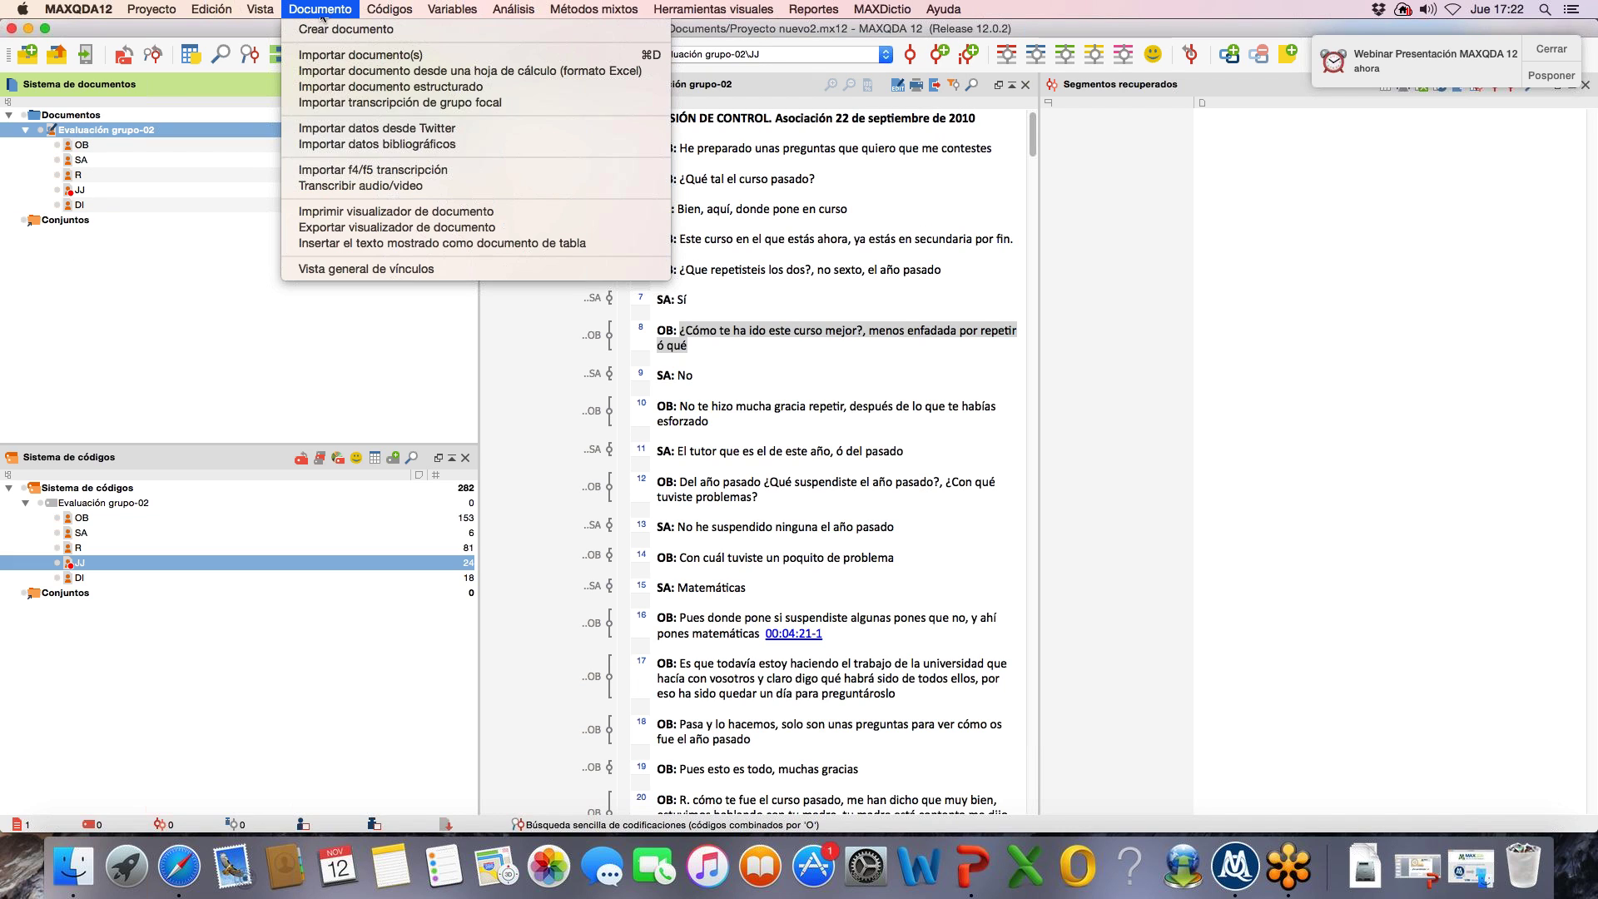
click(408, 127)
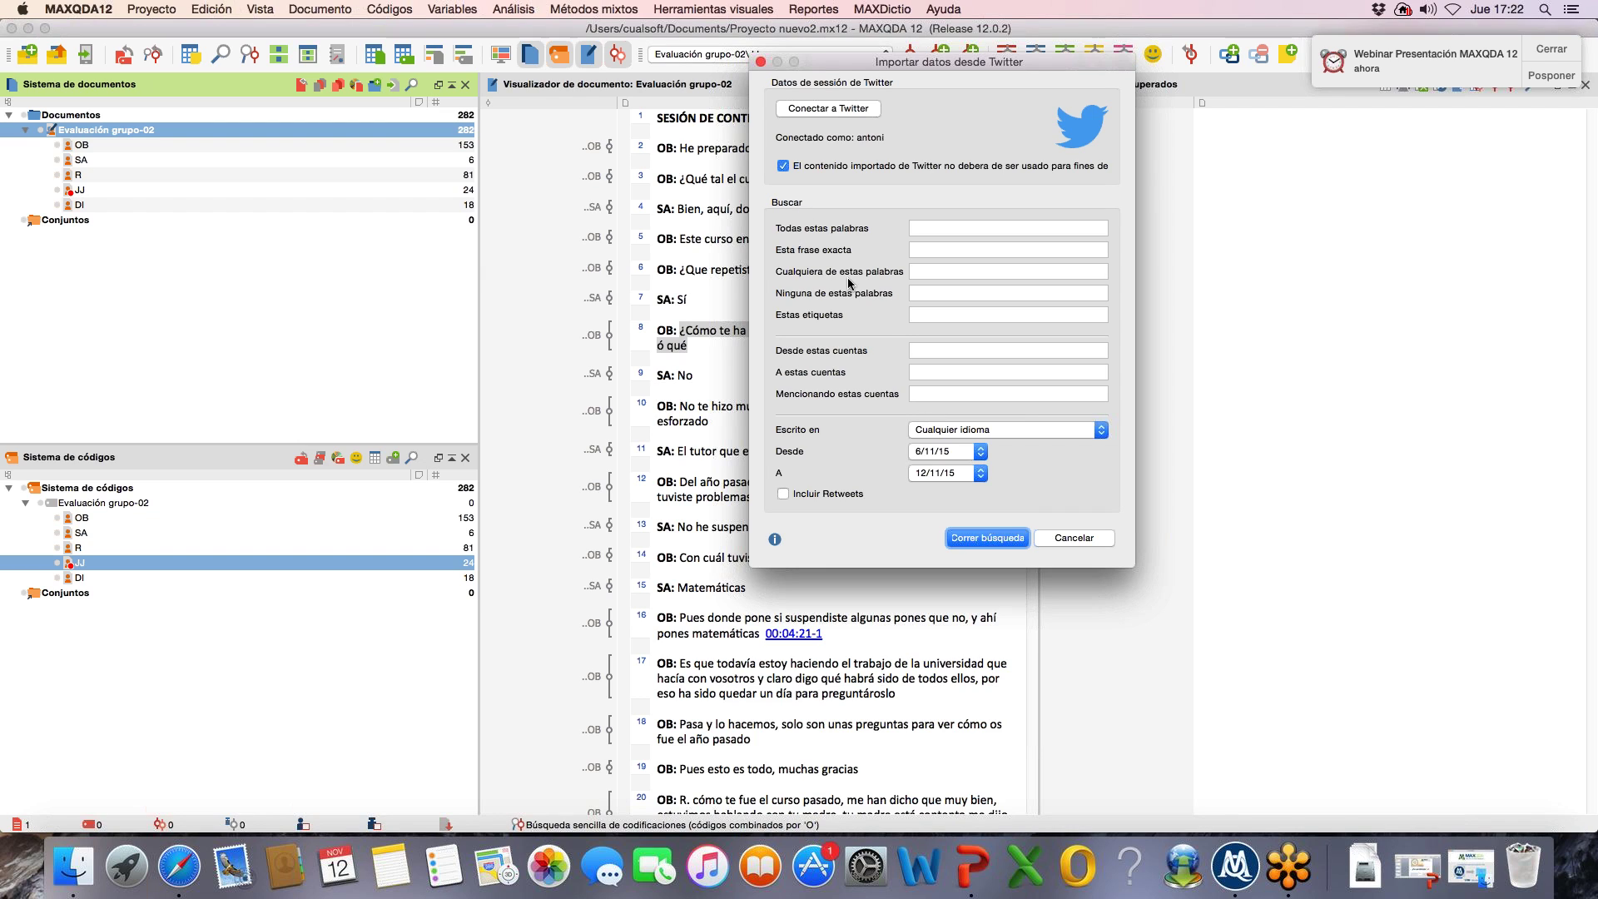
click(934, 273)
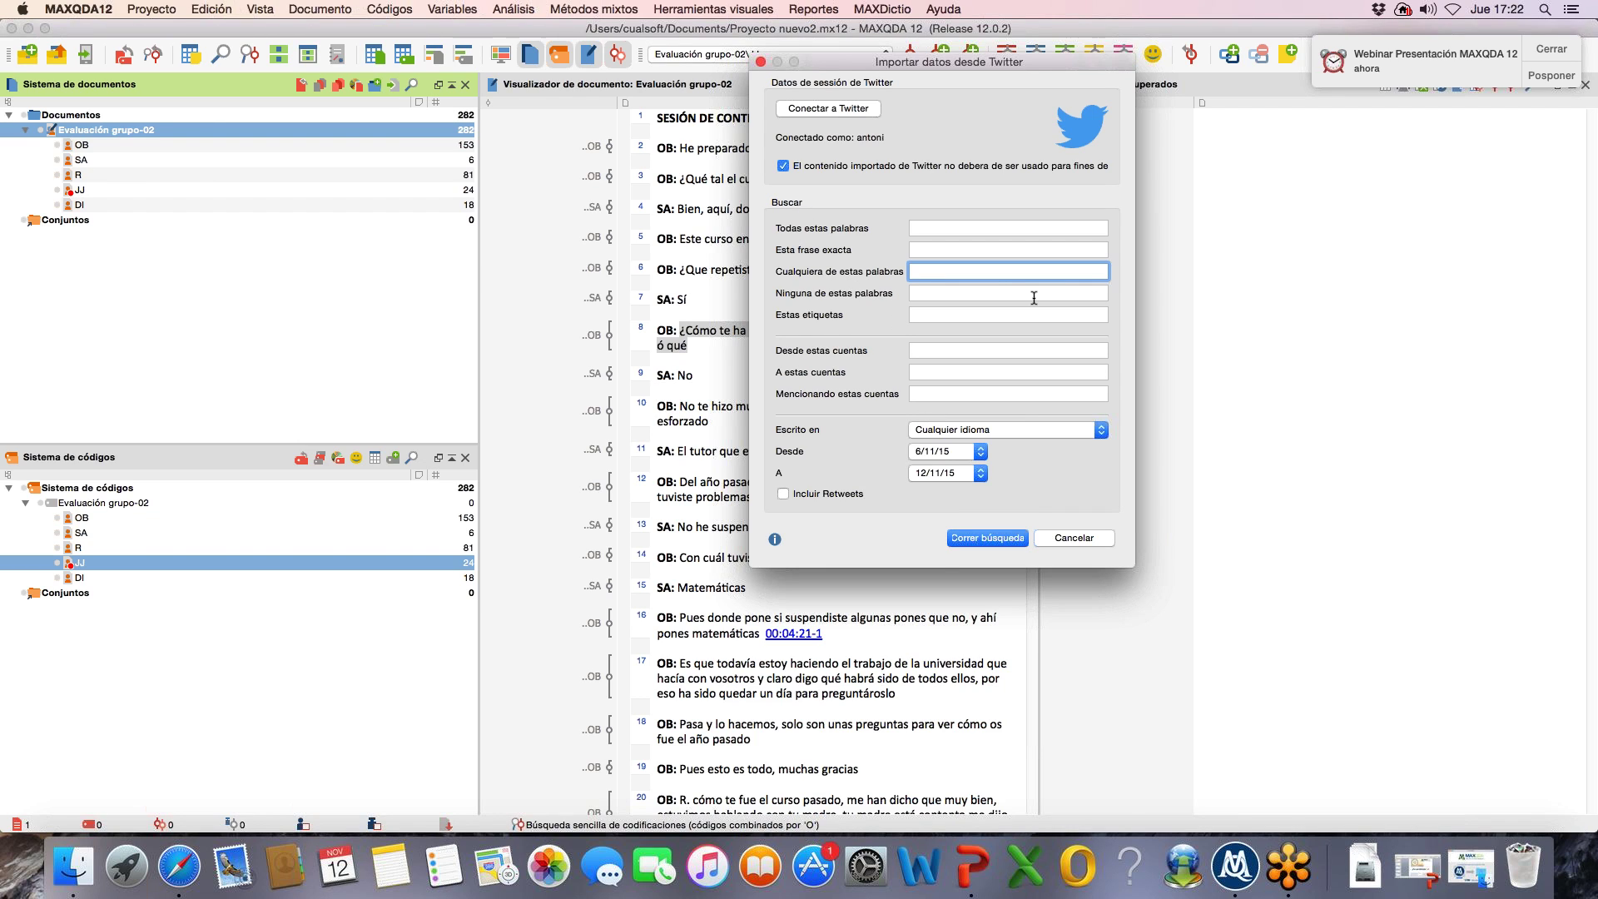
text(refugiado eritrea España)
click(1062, 430)
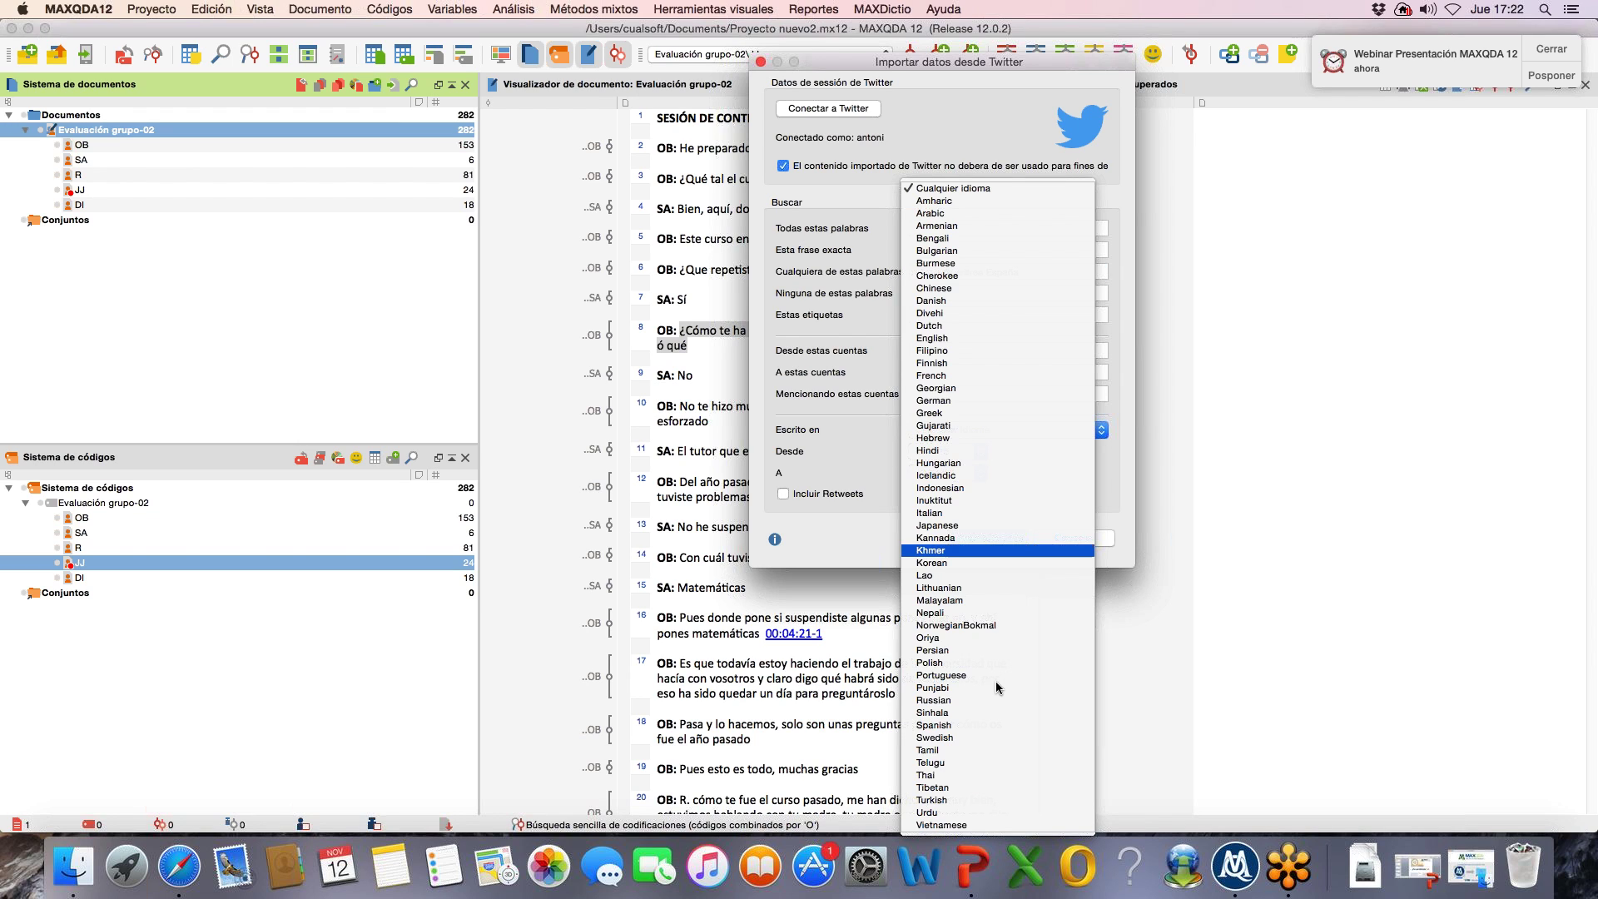
click(1012, 726)
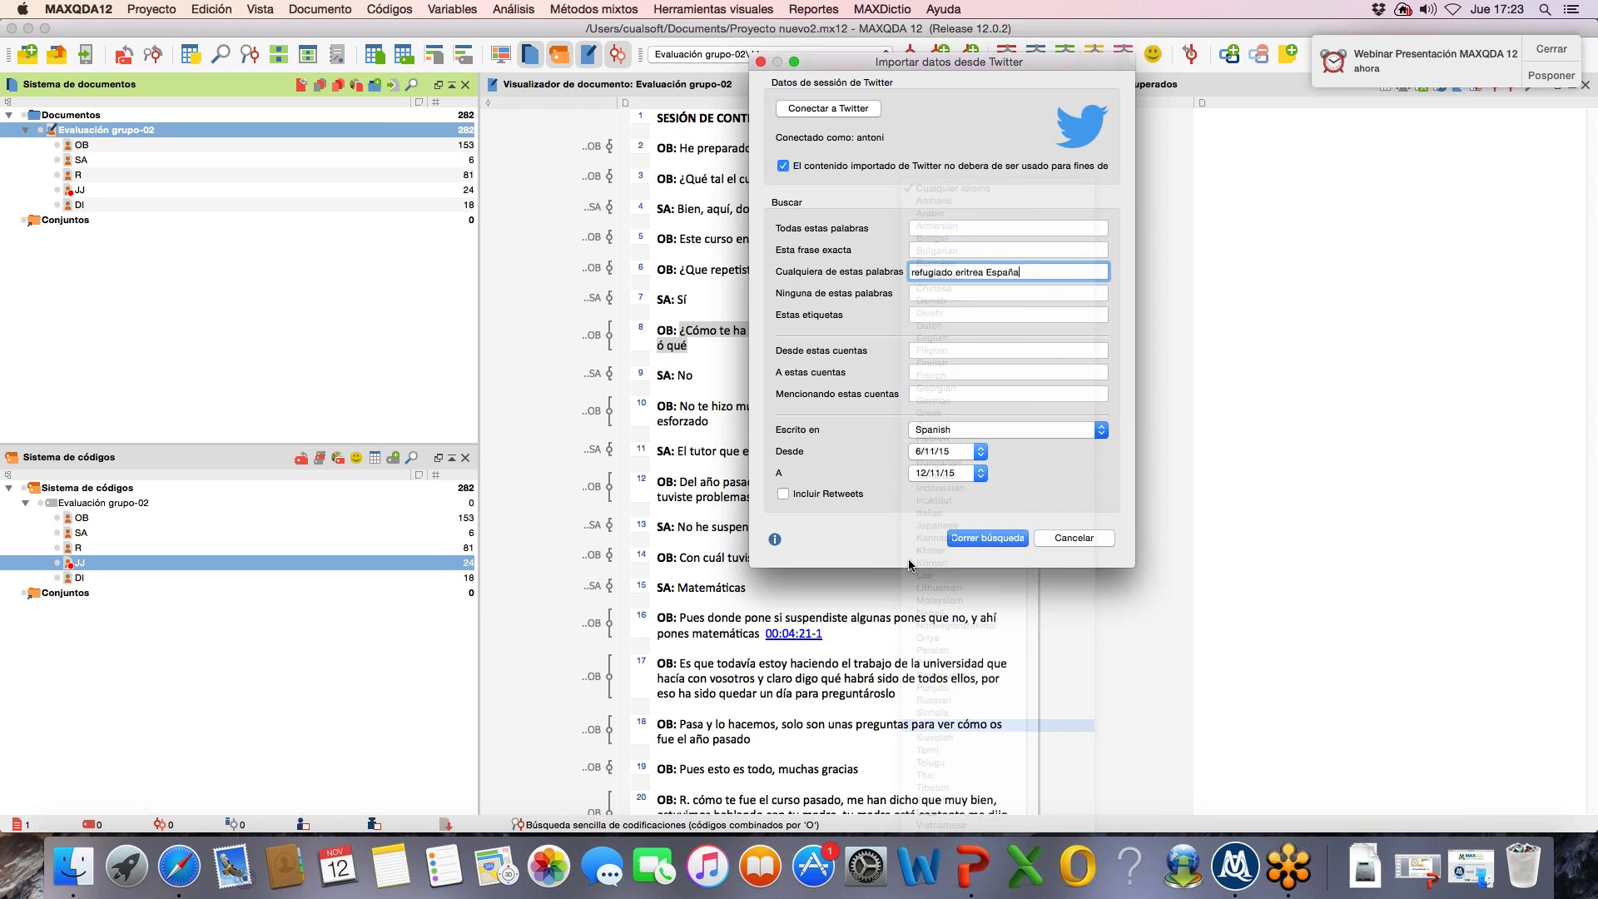
click(1014, 539)
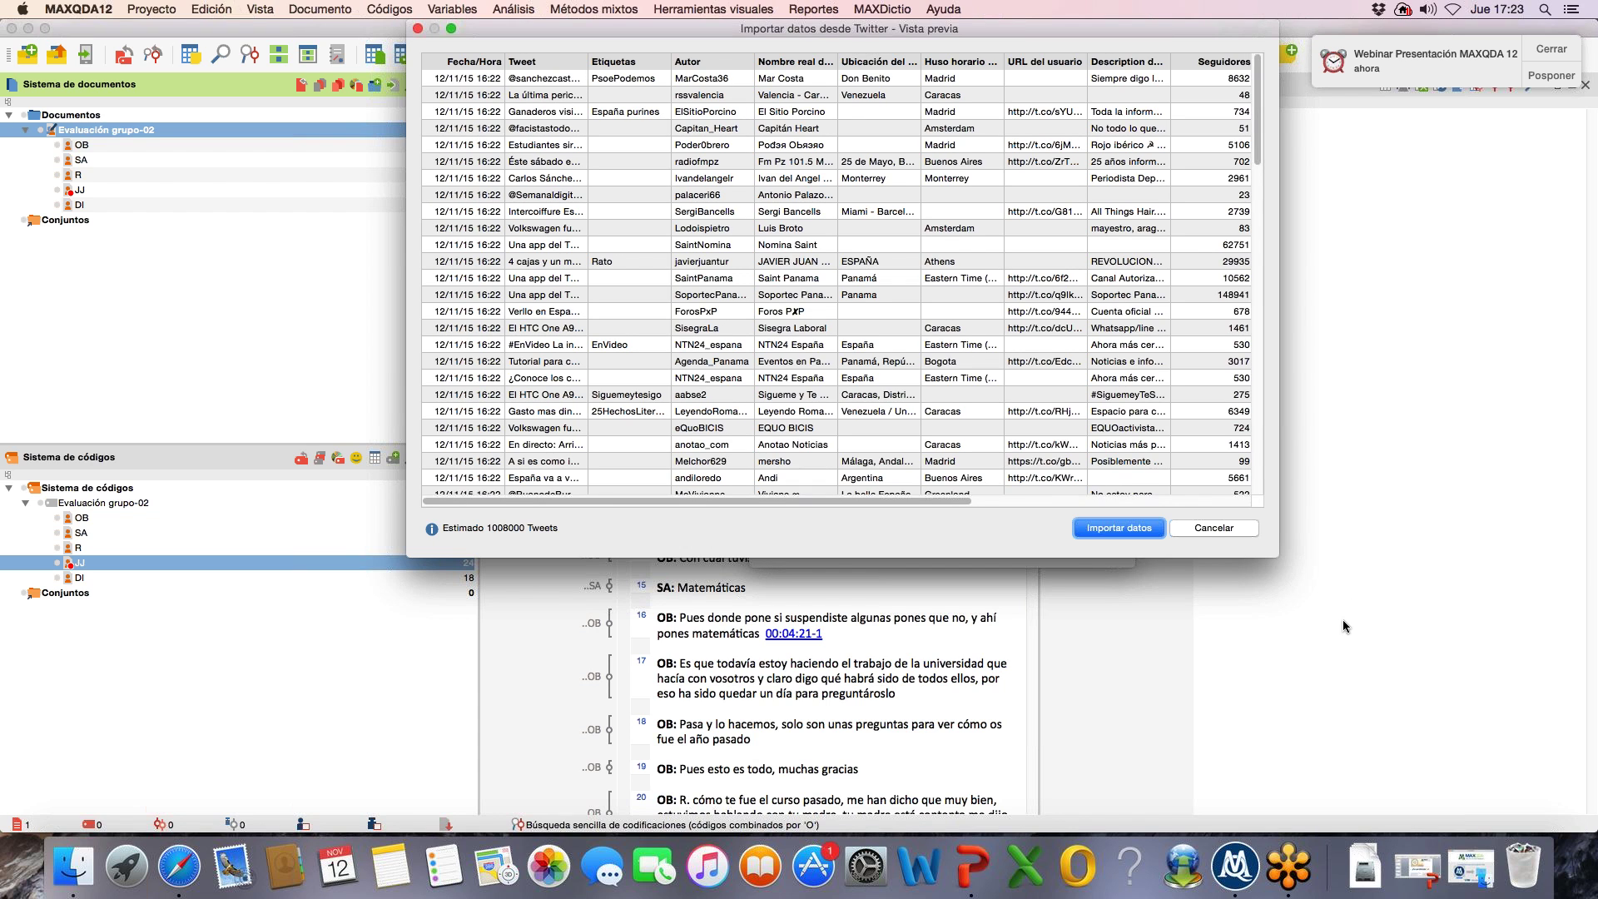
Step: Dismiss the preview, clear the any-words terms and search for tweets containing all the words refugiado España Eritrea
click(1202, 527)
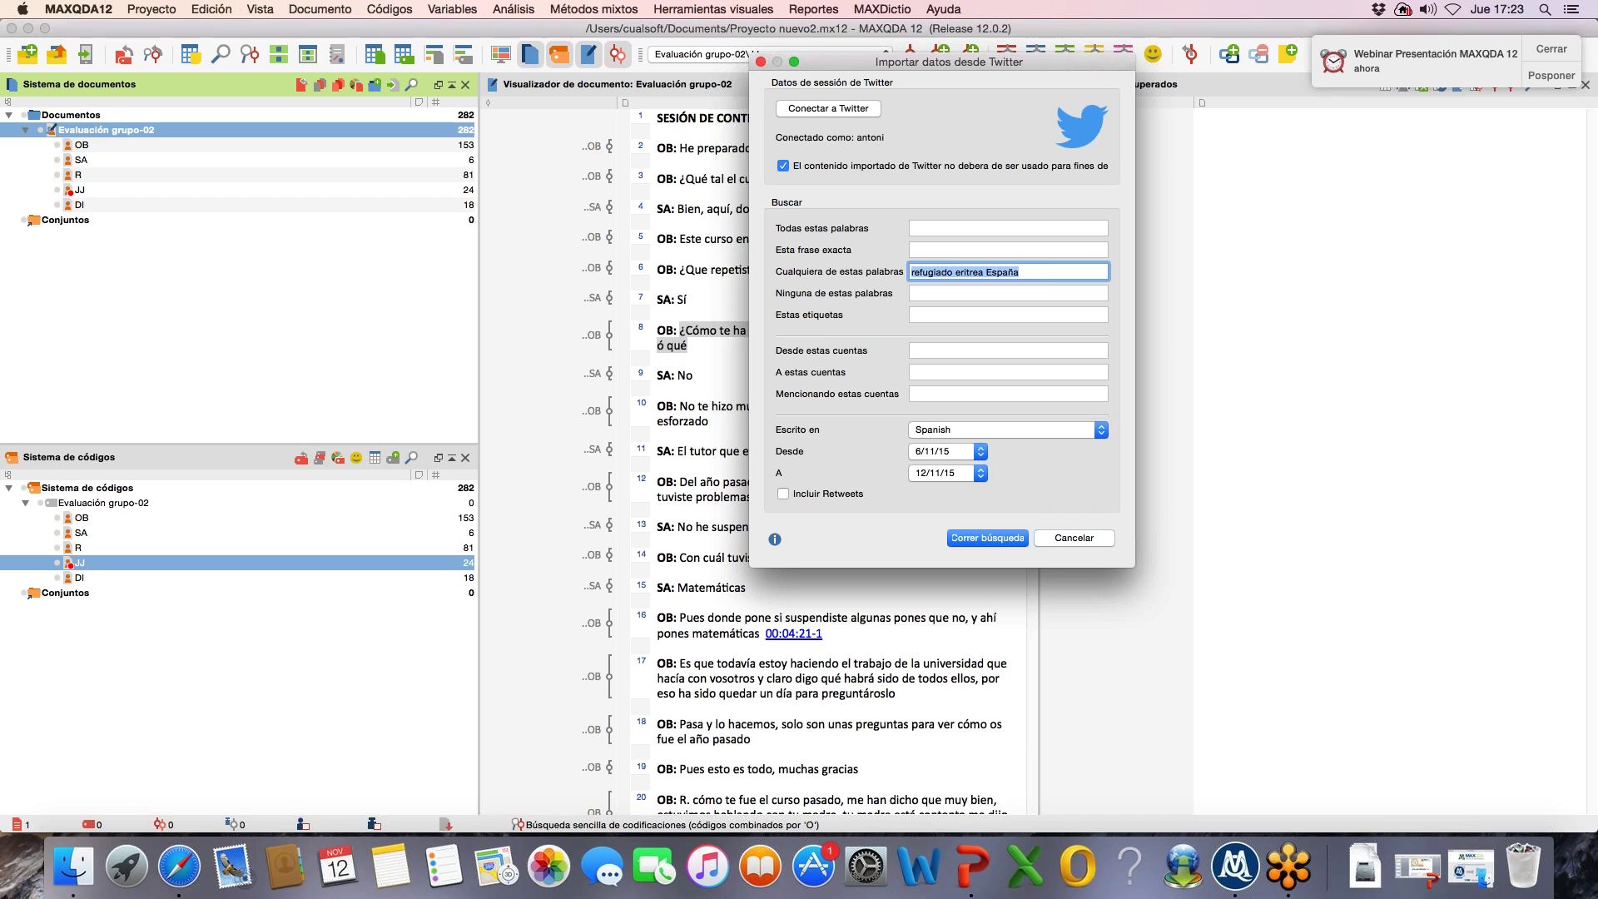
key(BackSpace)
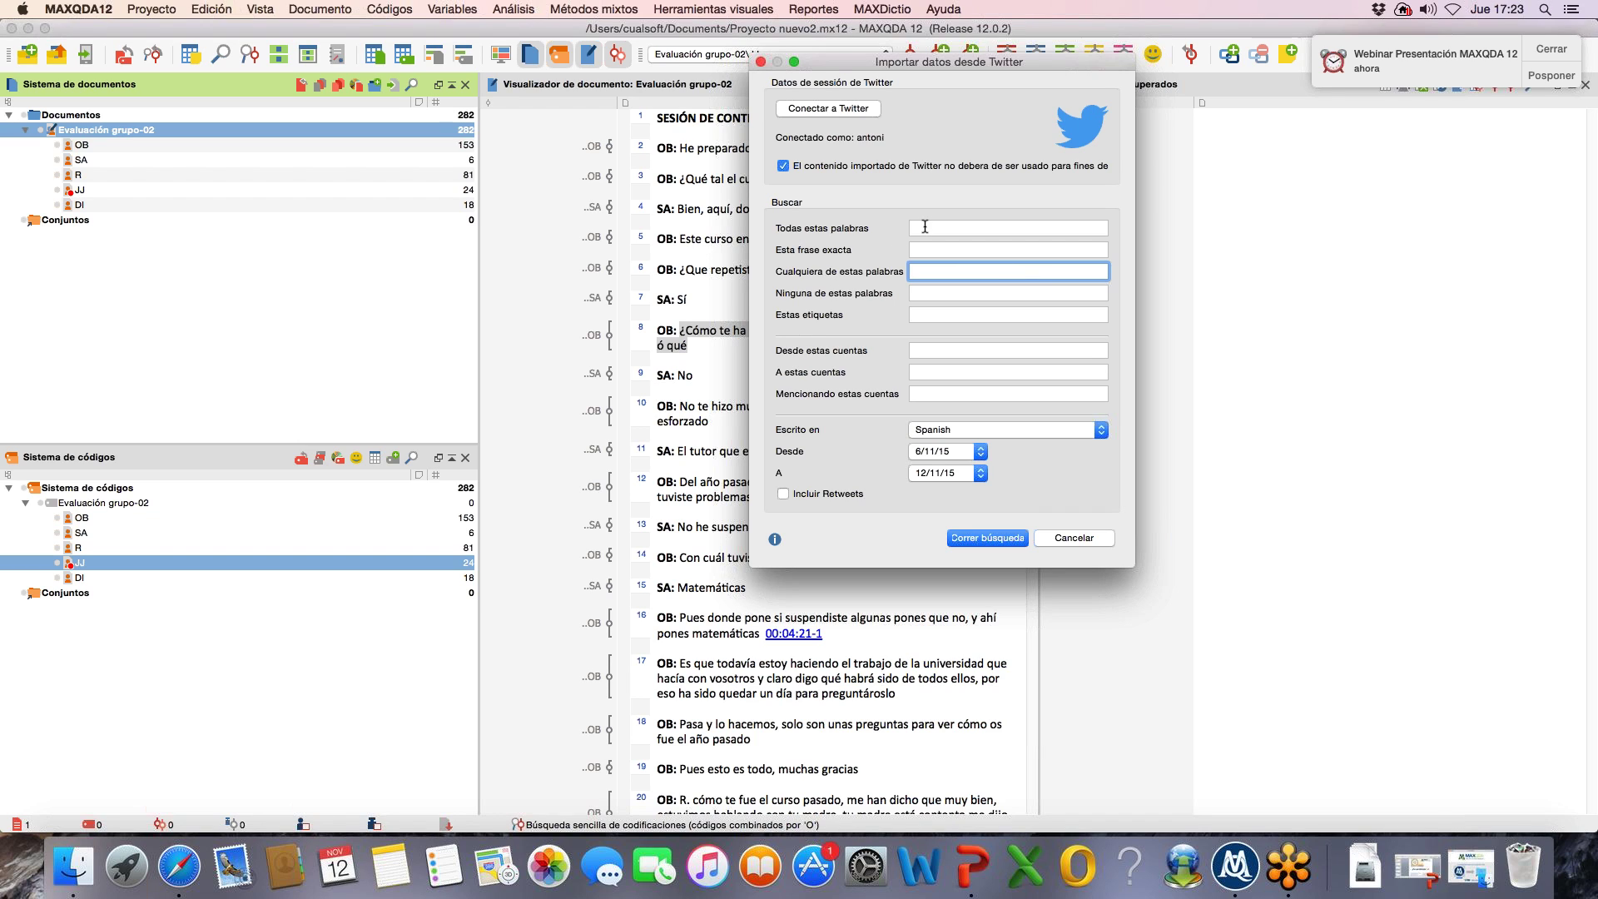
click(925, 227)
text(re)
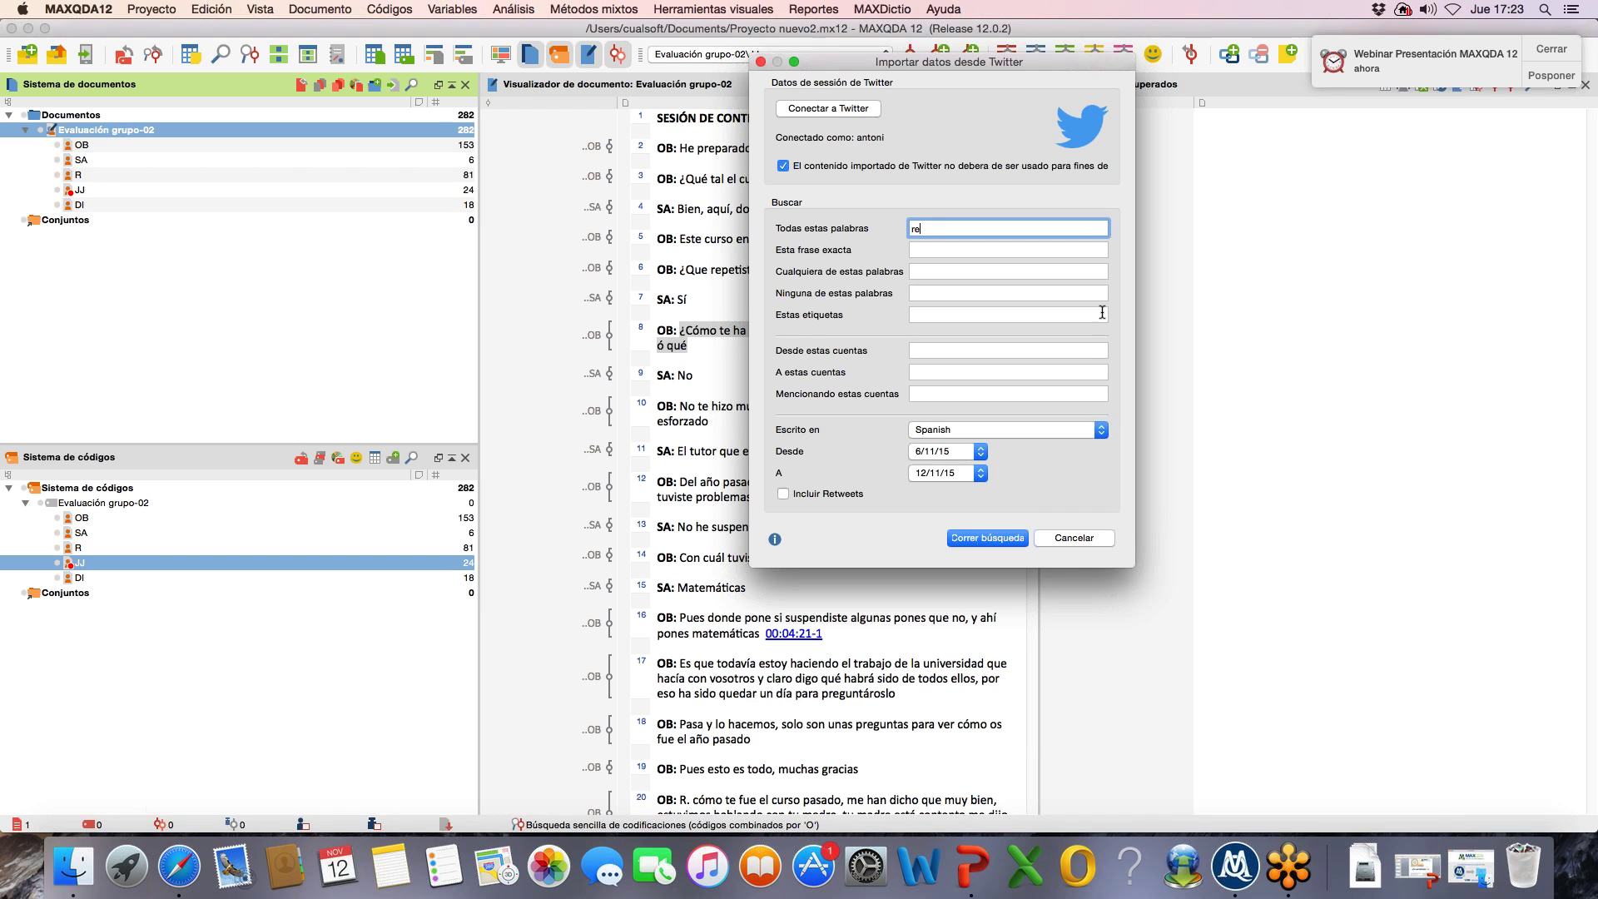
text(fugiado España Eritrea)
click(1001, 541)
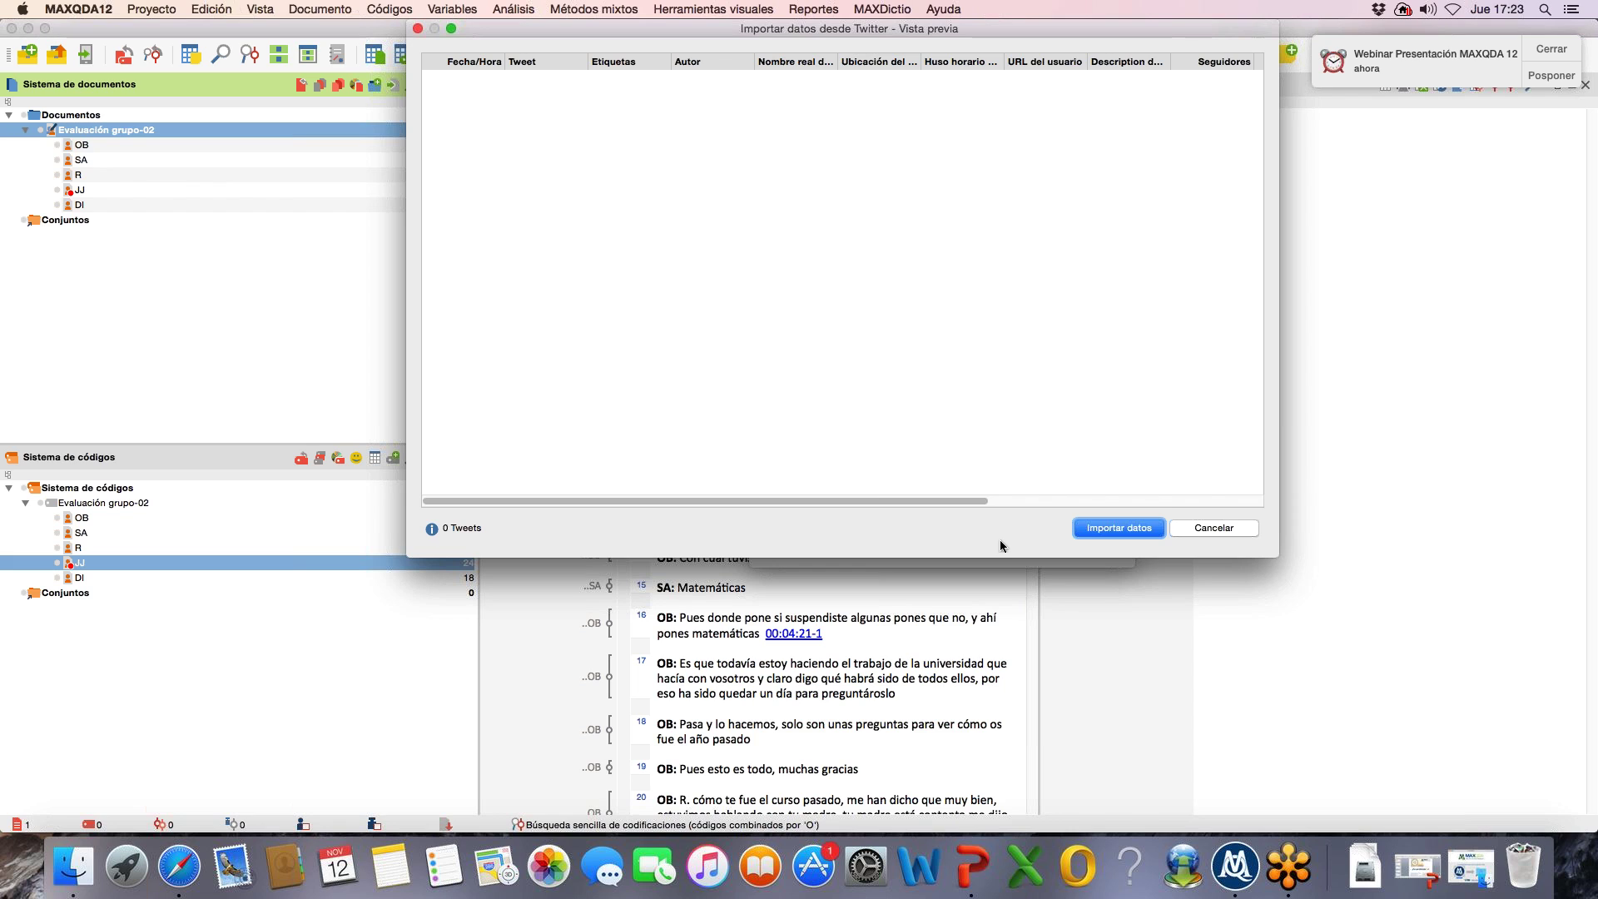
Step: Dismiss the preview, clear the all-words terms and search for tweets containing any of the words crisis refugiado eritrea
click(1211, 528)
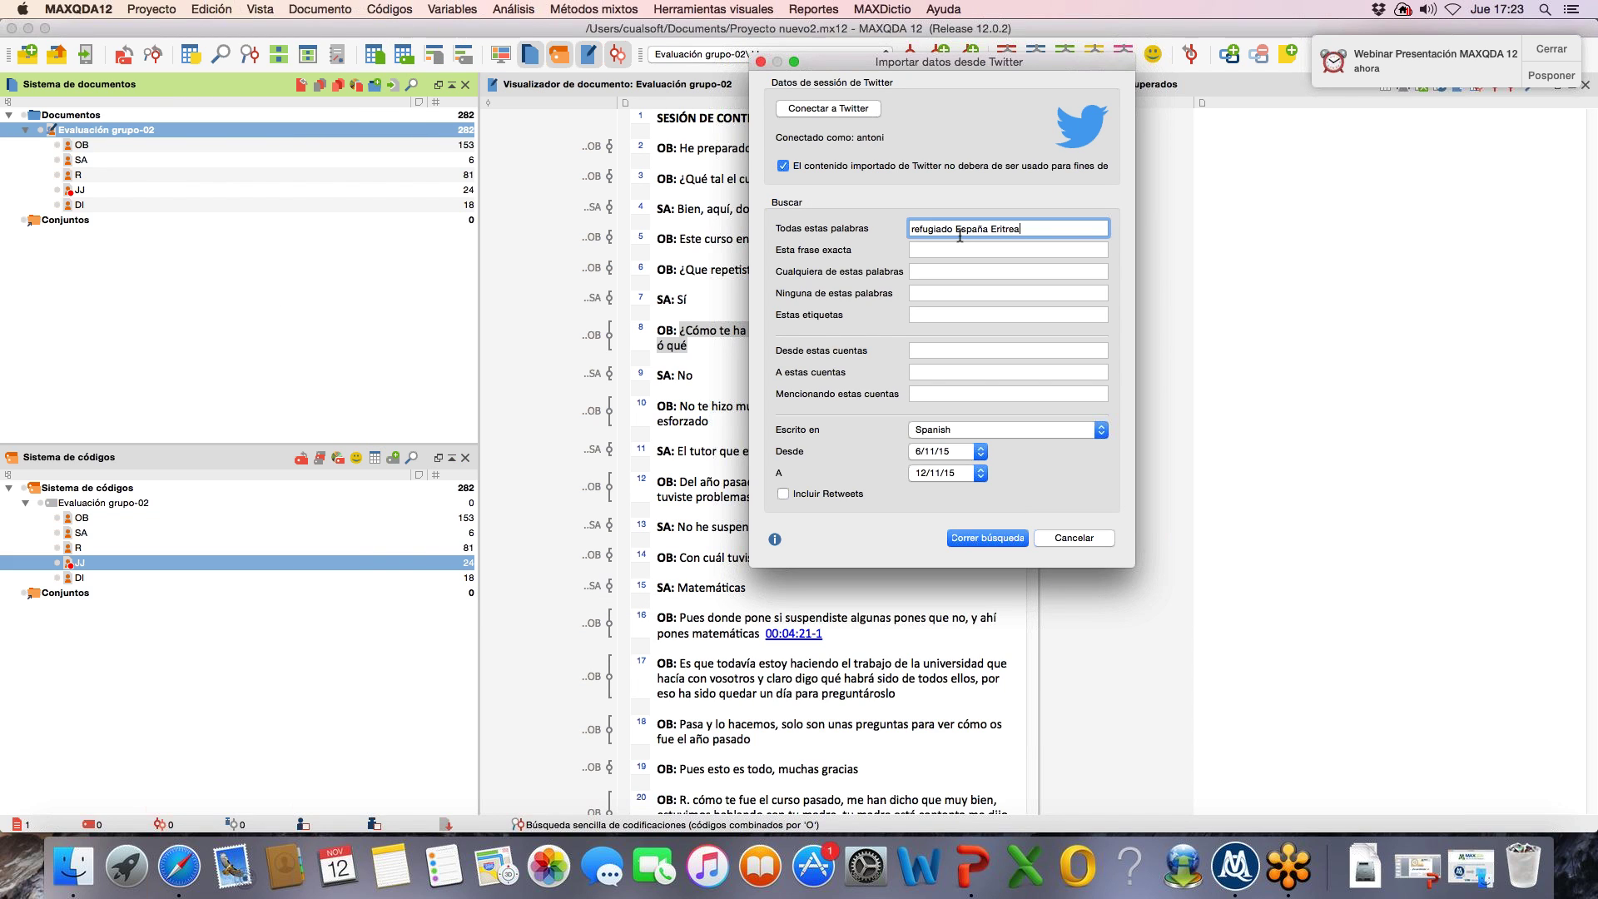
key(super+a)
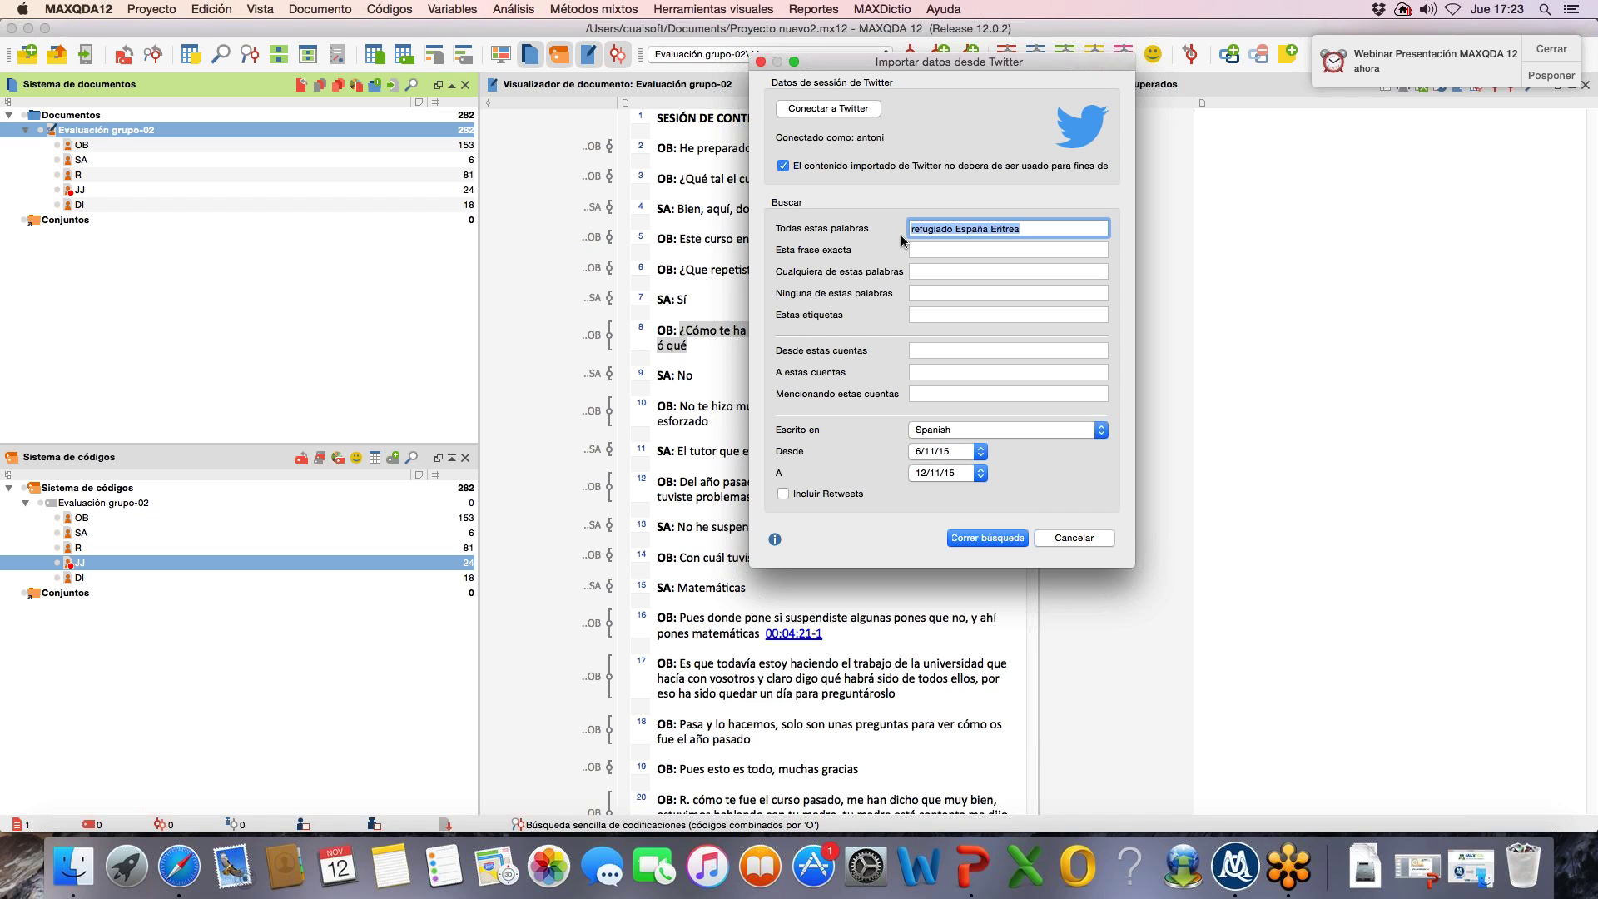
key(BackSpace)
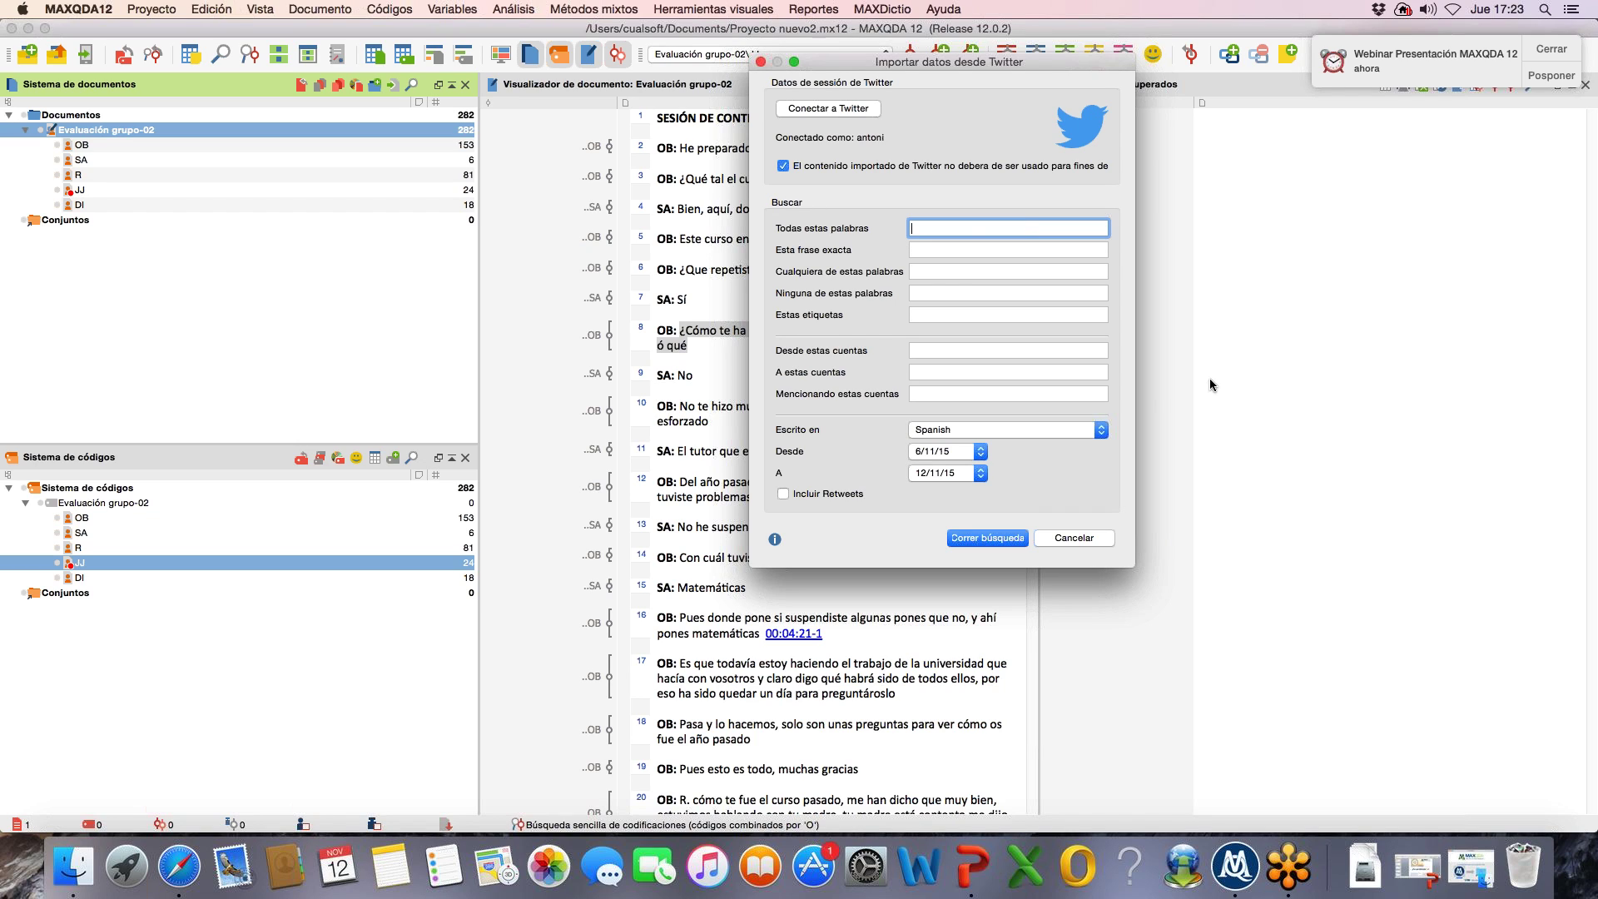
click(942, 271)
text(c)
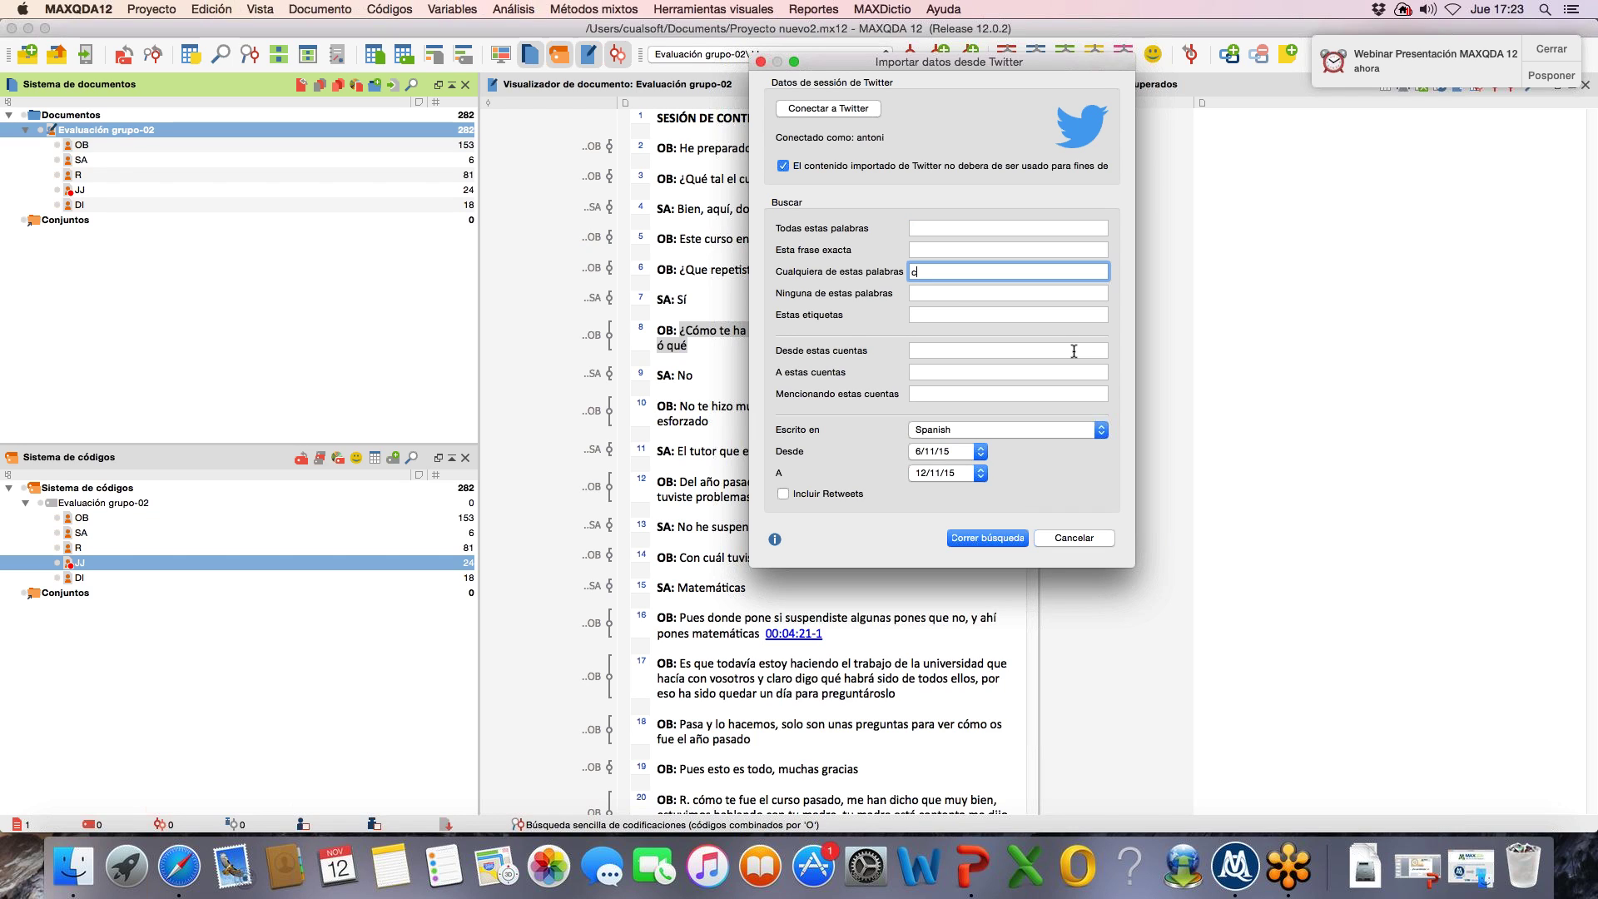
text(risis refugiado eritrea)
click(986, 538)
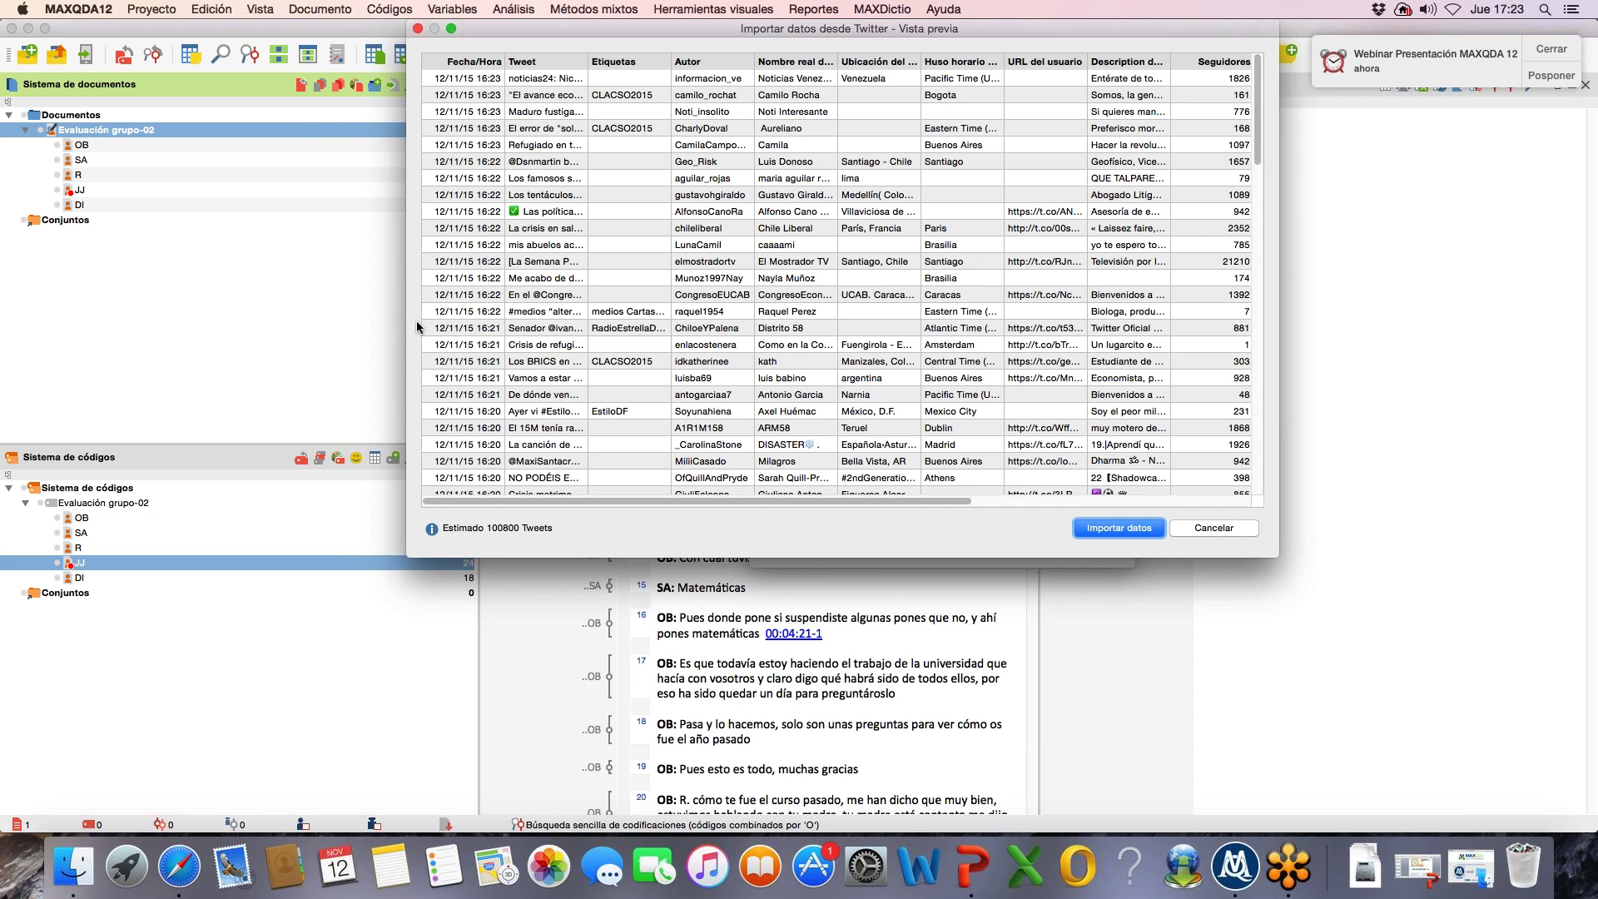
Step: Inspect several tweets in the preview of the crisis refugiado eritrea search and dismiss it without importing
click(541, 77)
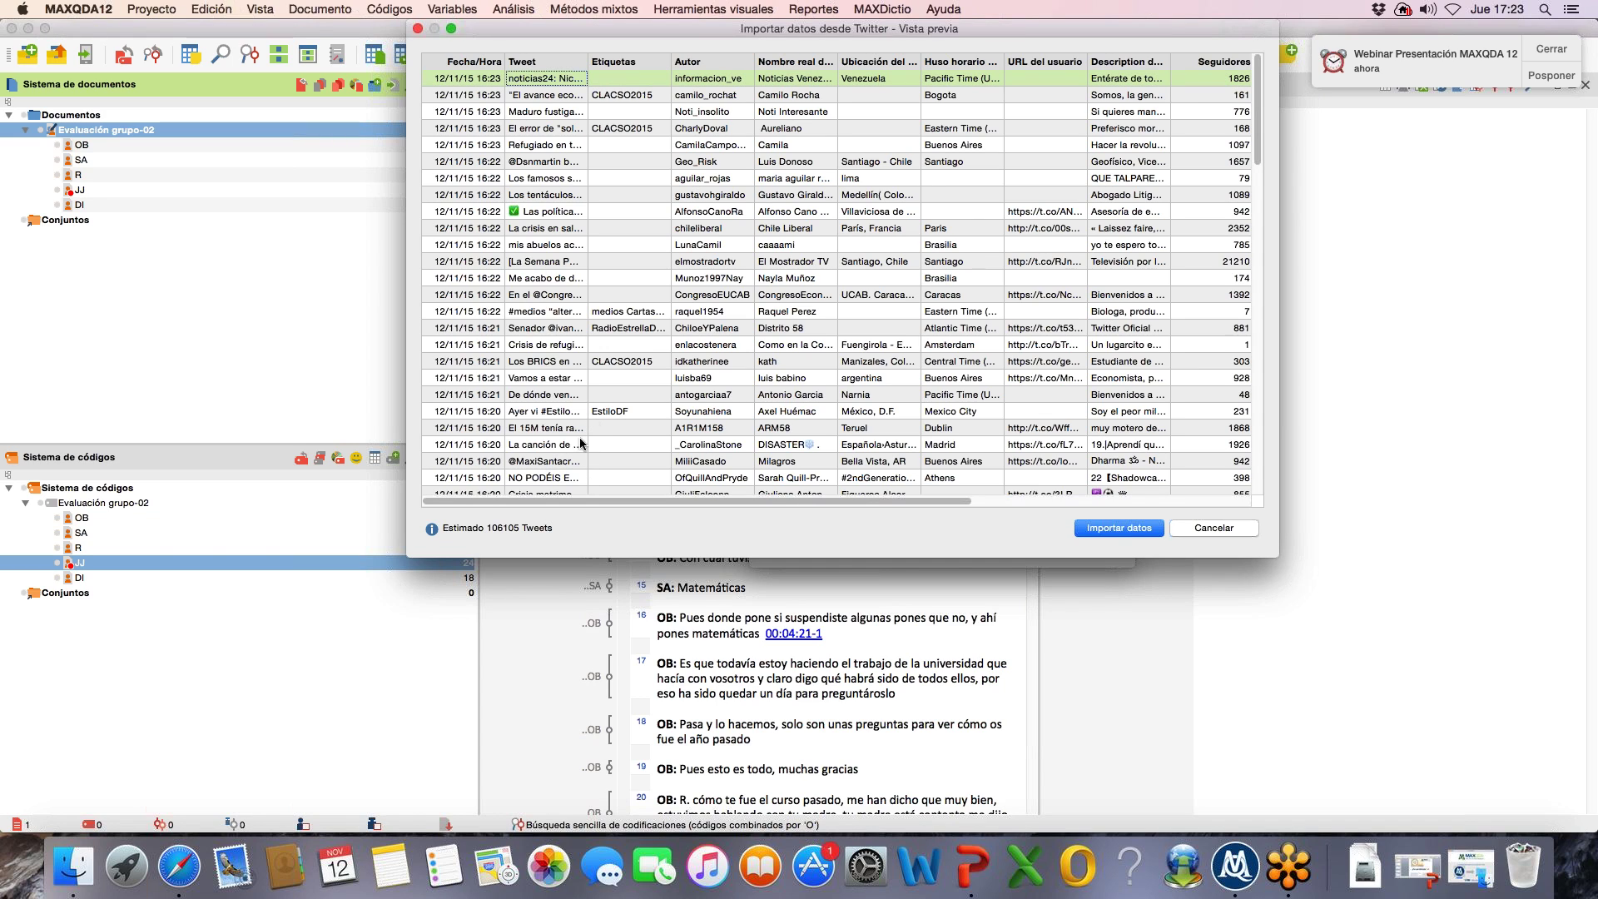
click(566, 491)
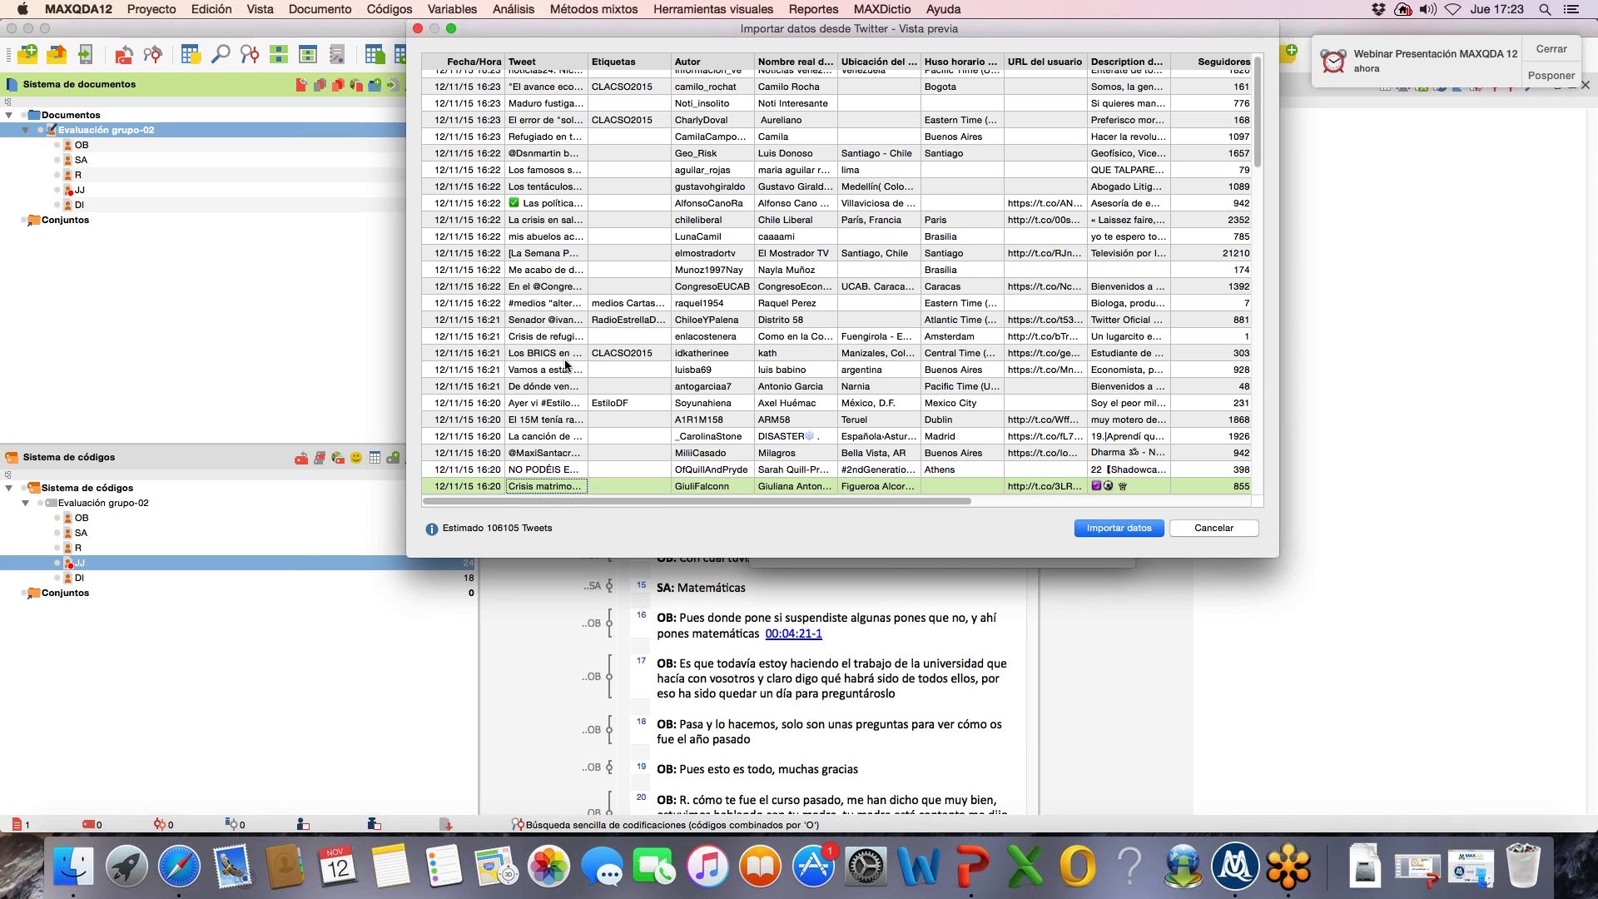
click(540, 75)
click(546, 118)
click(605, 396)
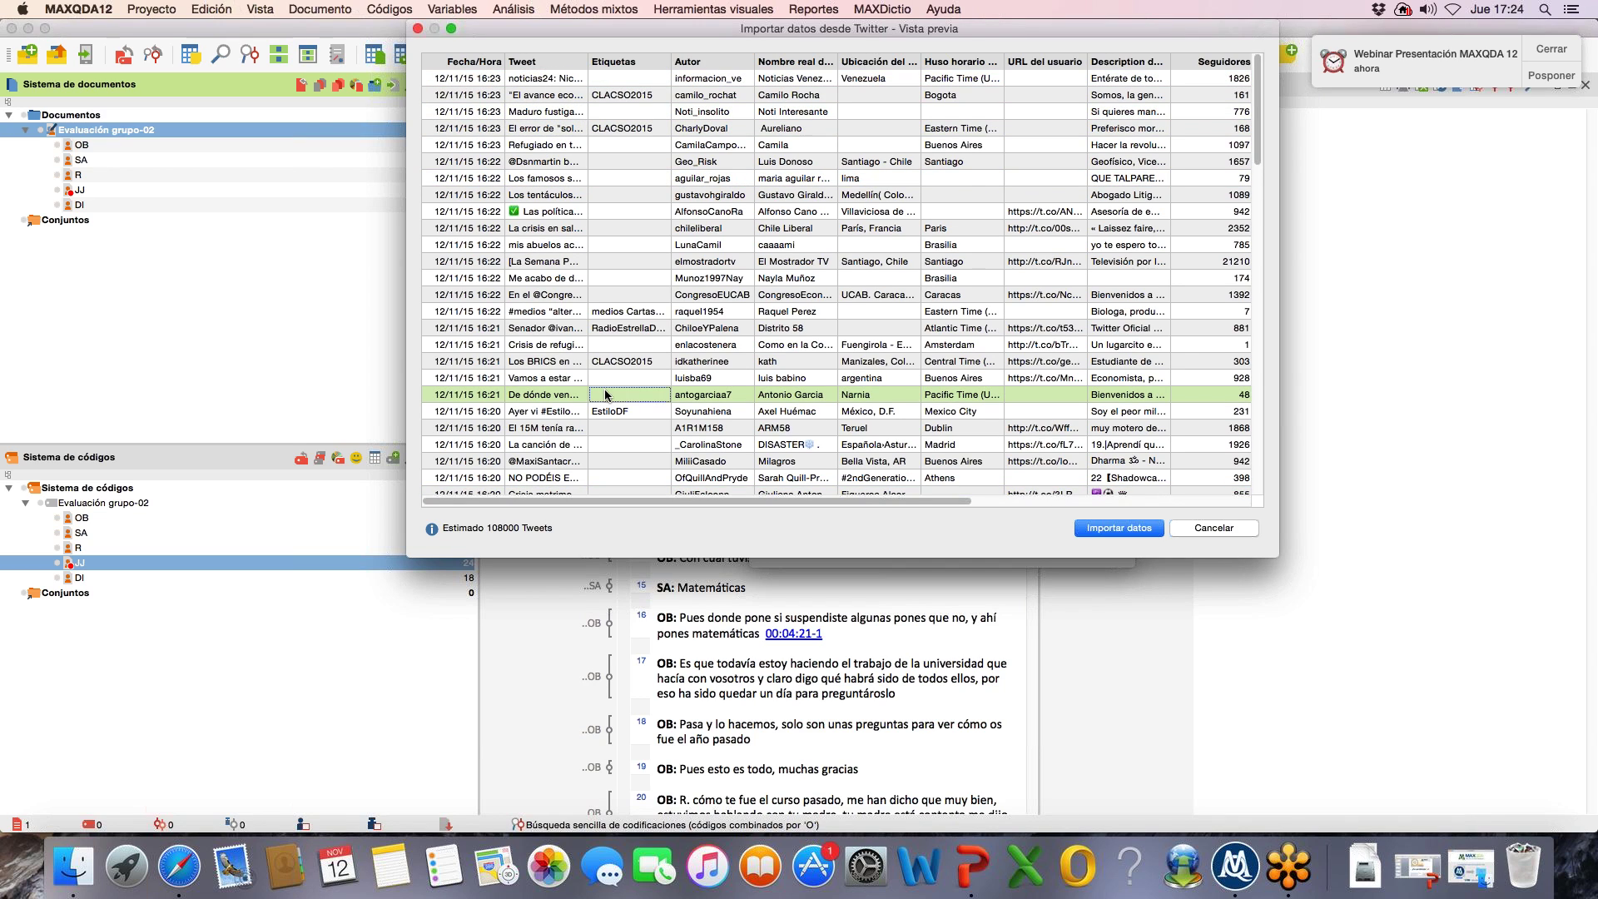
click(1194, 526)
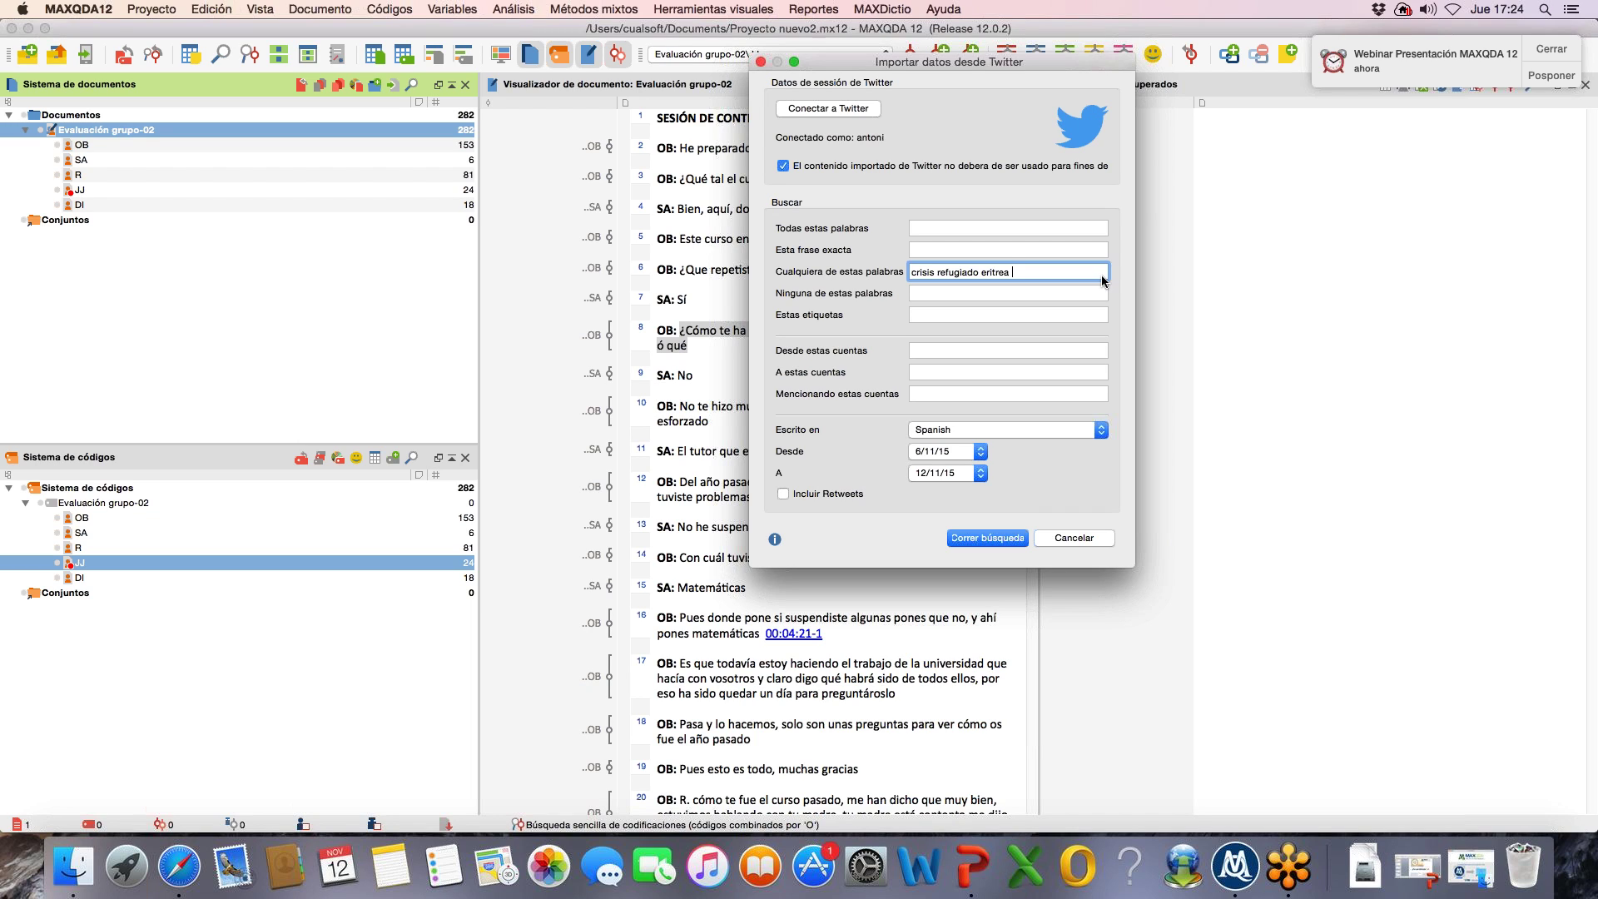
Step: Search for Spanish tweets containing the any-words term yihad and import the previewed results
text(europa)
key(super+a)
text(yihad)
click(1022, 539)
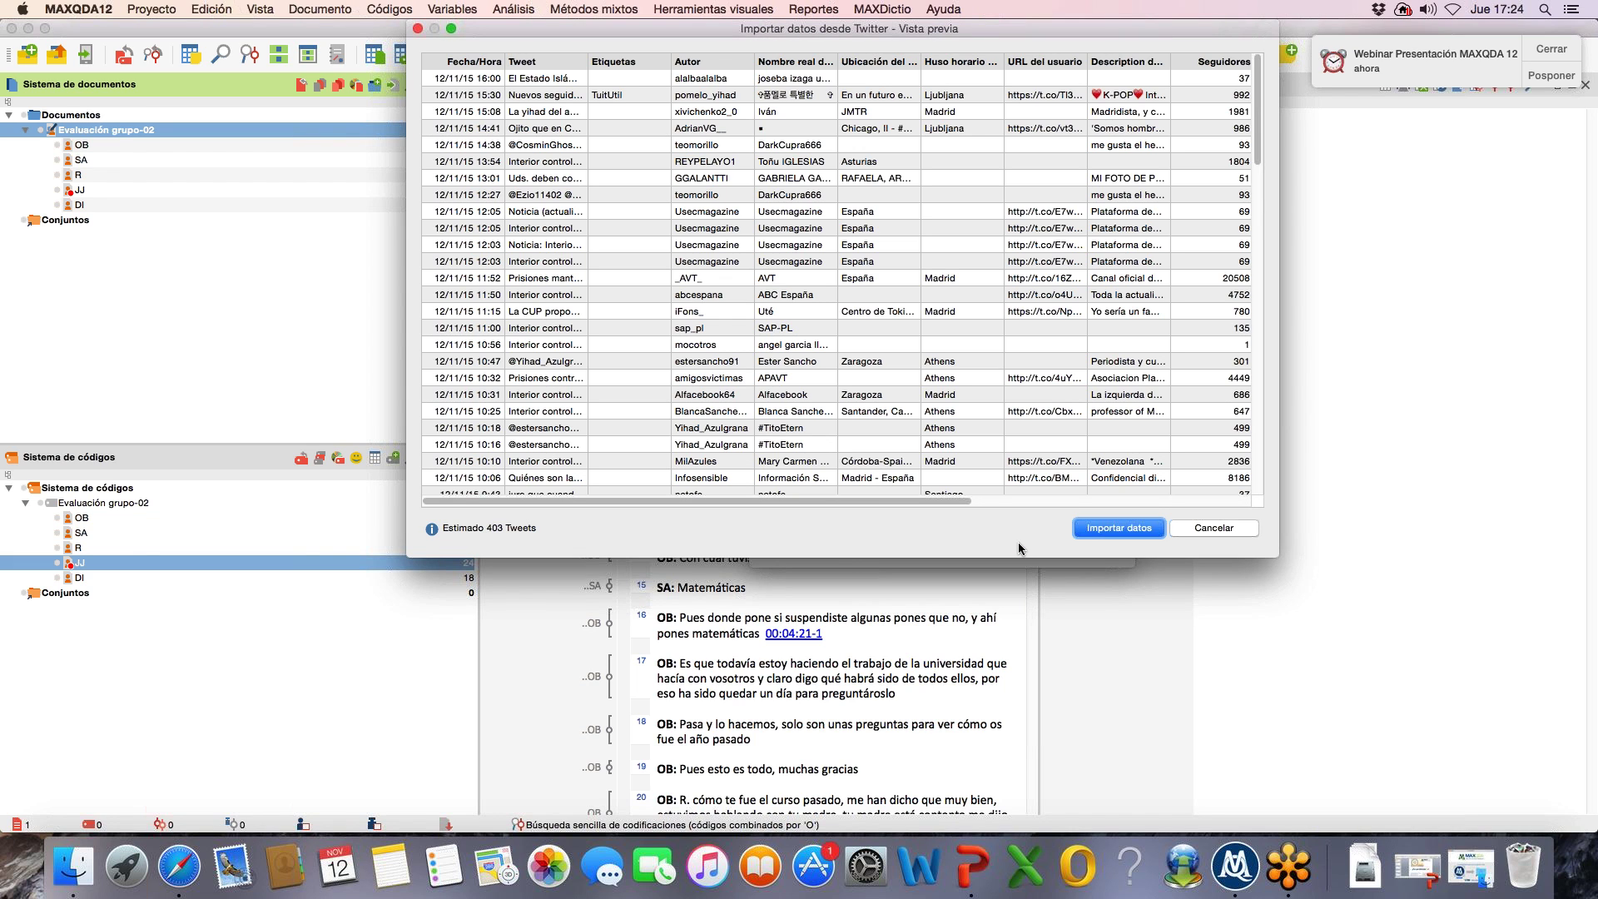
click(1106, 531)
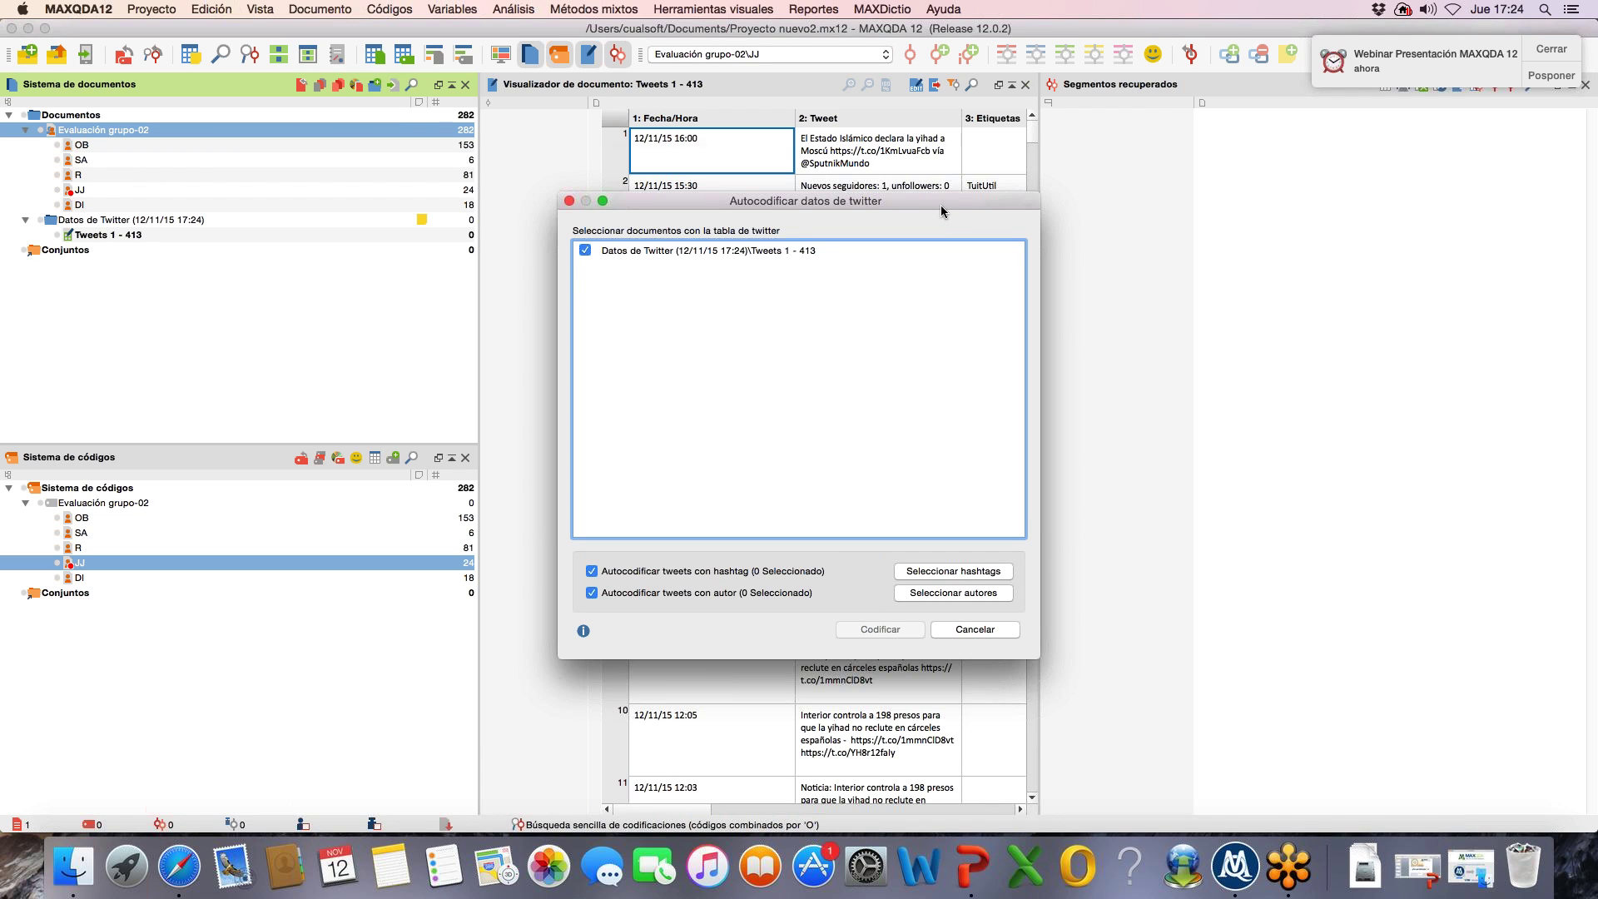
Step: Select the hashtags yihad, españa and melilla and autocode the imported tweets with them
drag(941, 209, 1058, 75)
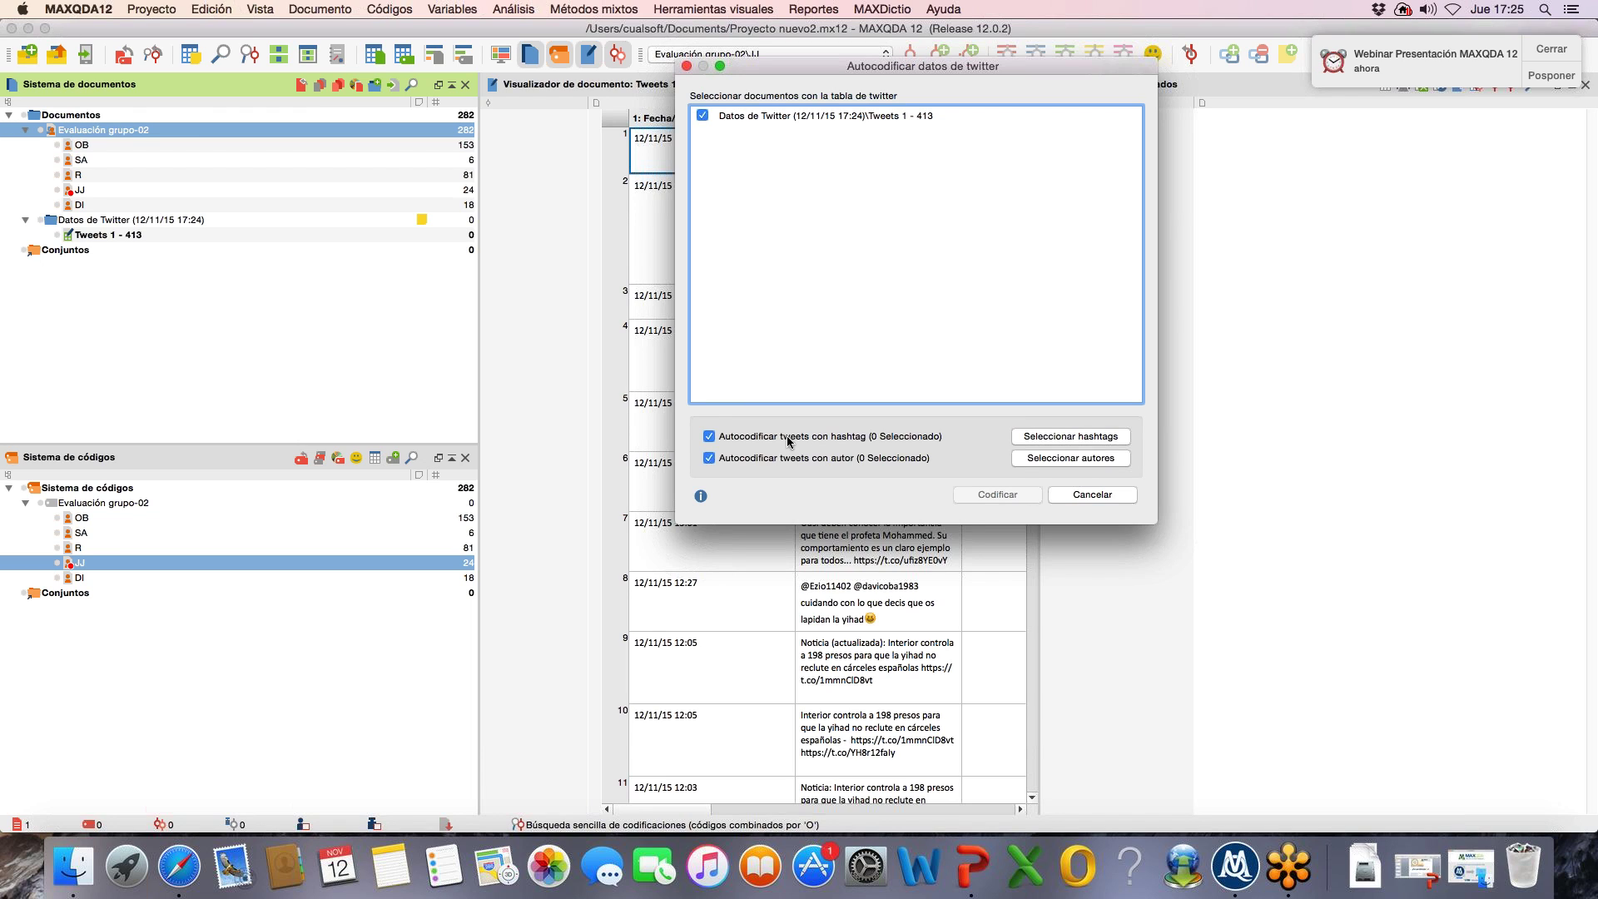
click(1081, 439)
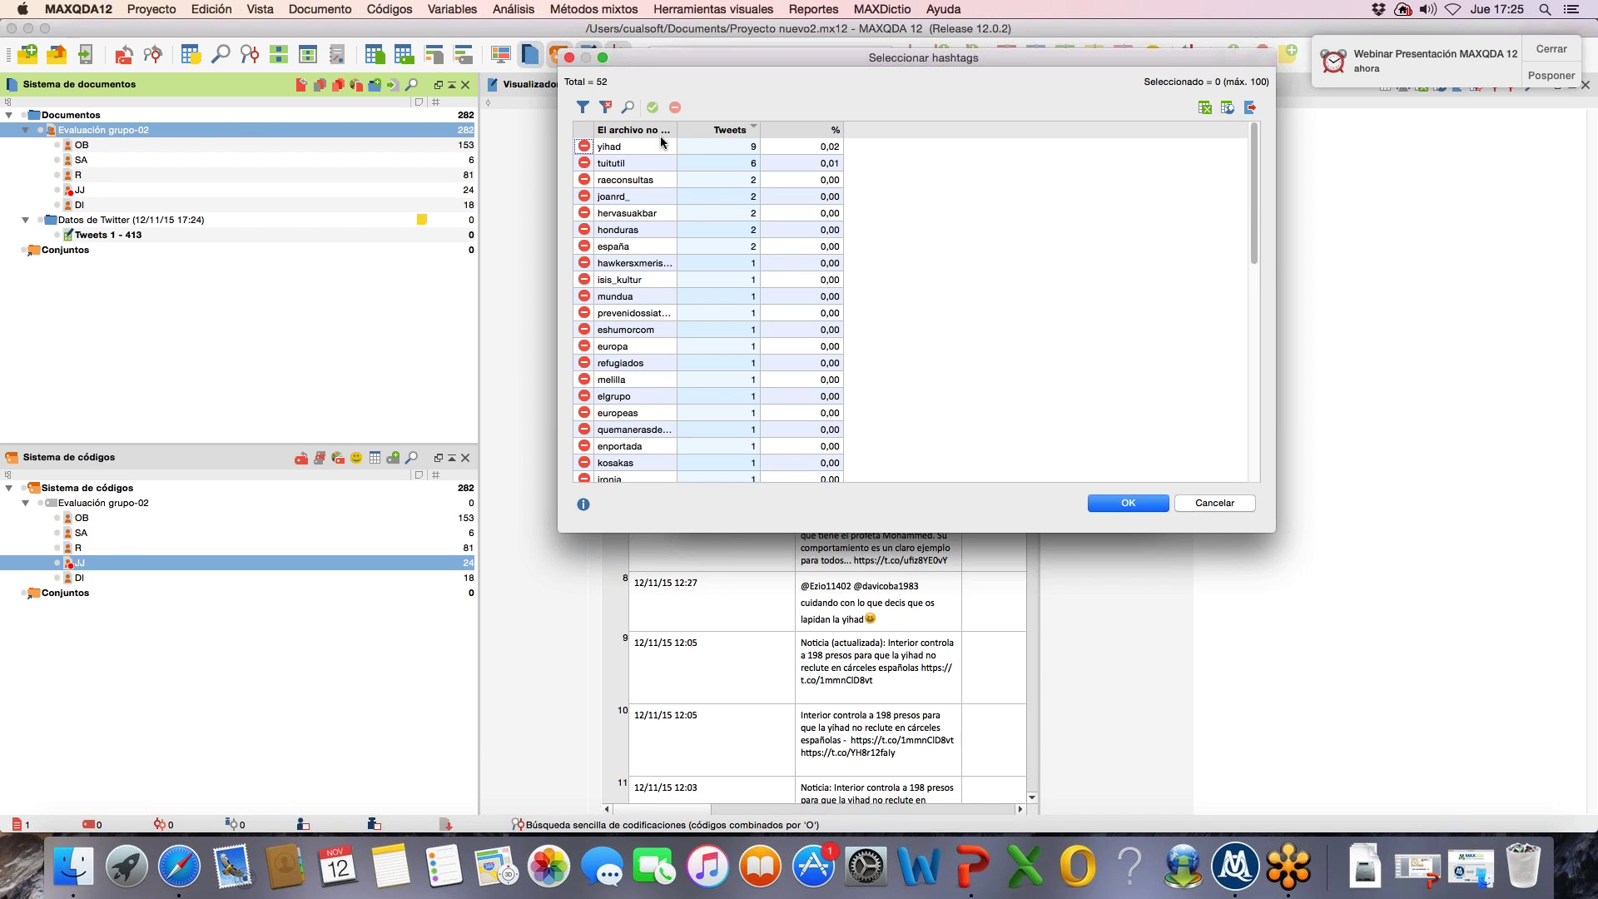
drag(668, 134, 749, 136)
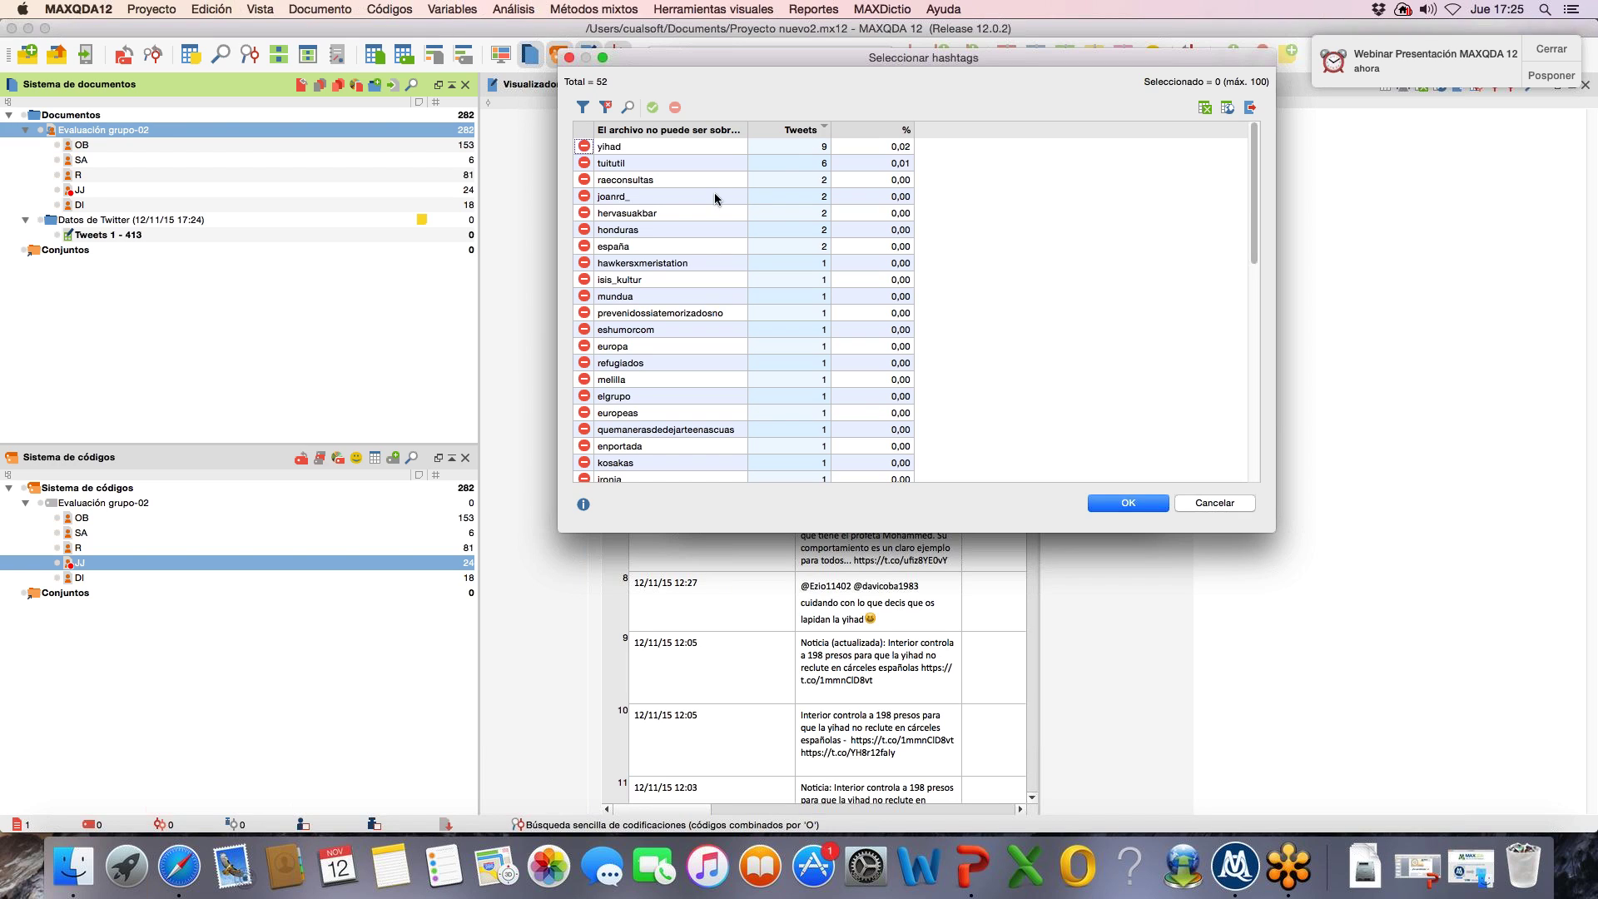
click(645, 148)
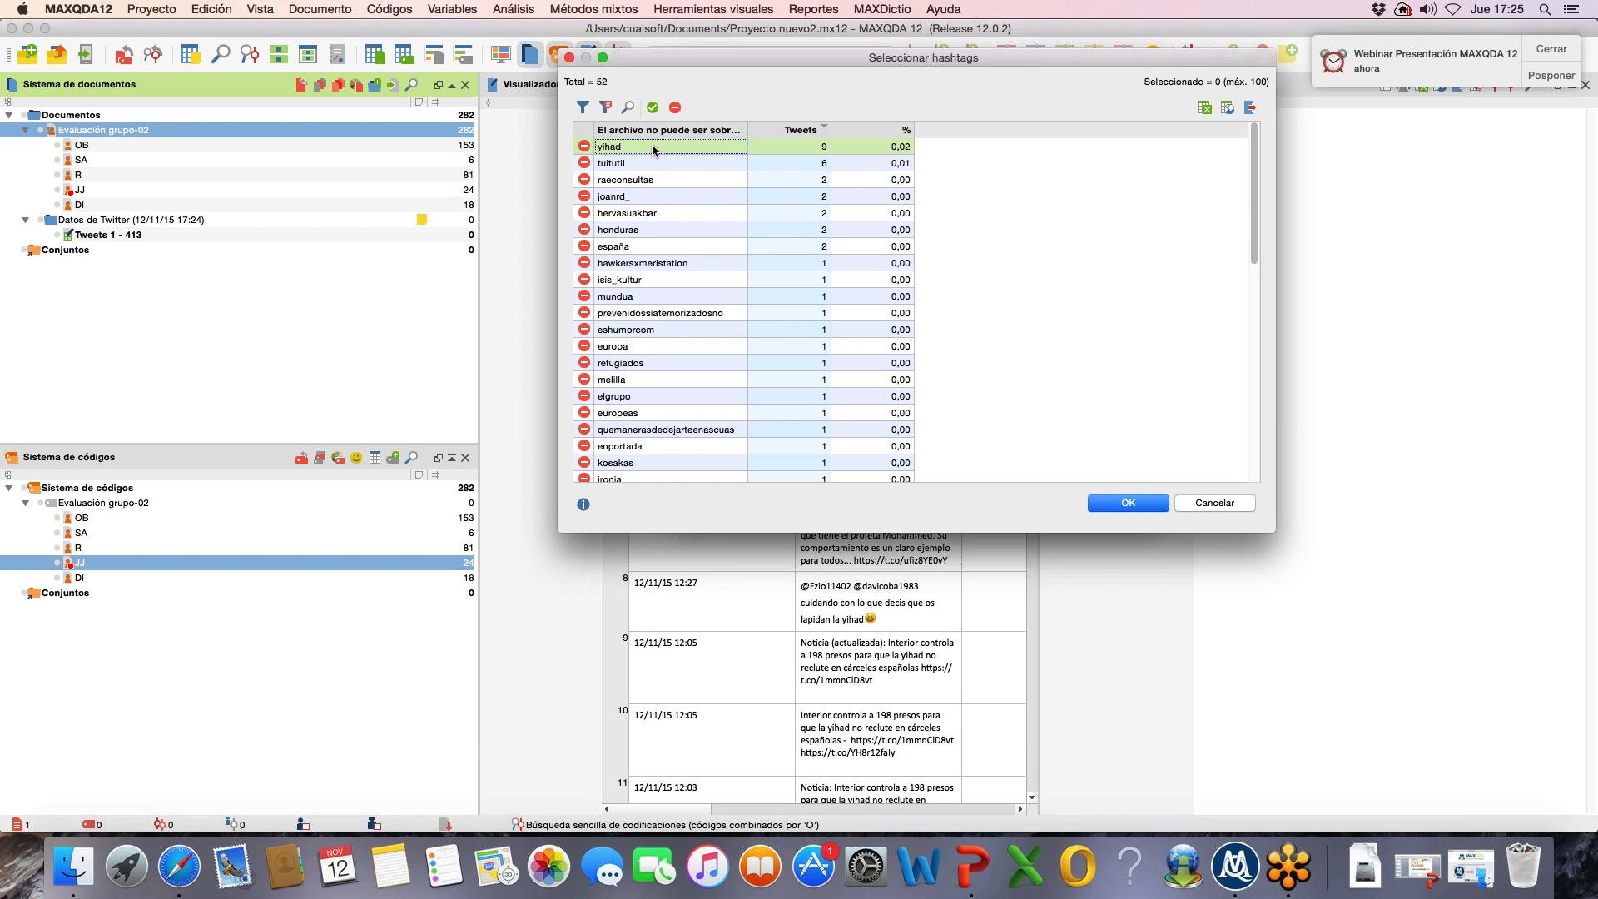
click(651, 108)
click(666, 166)
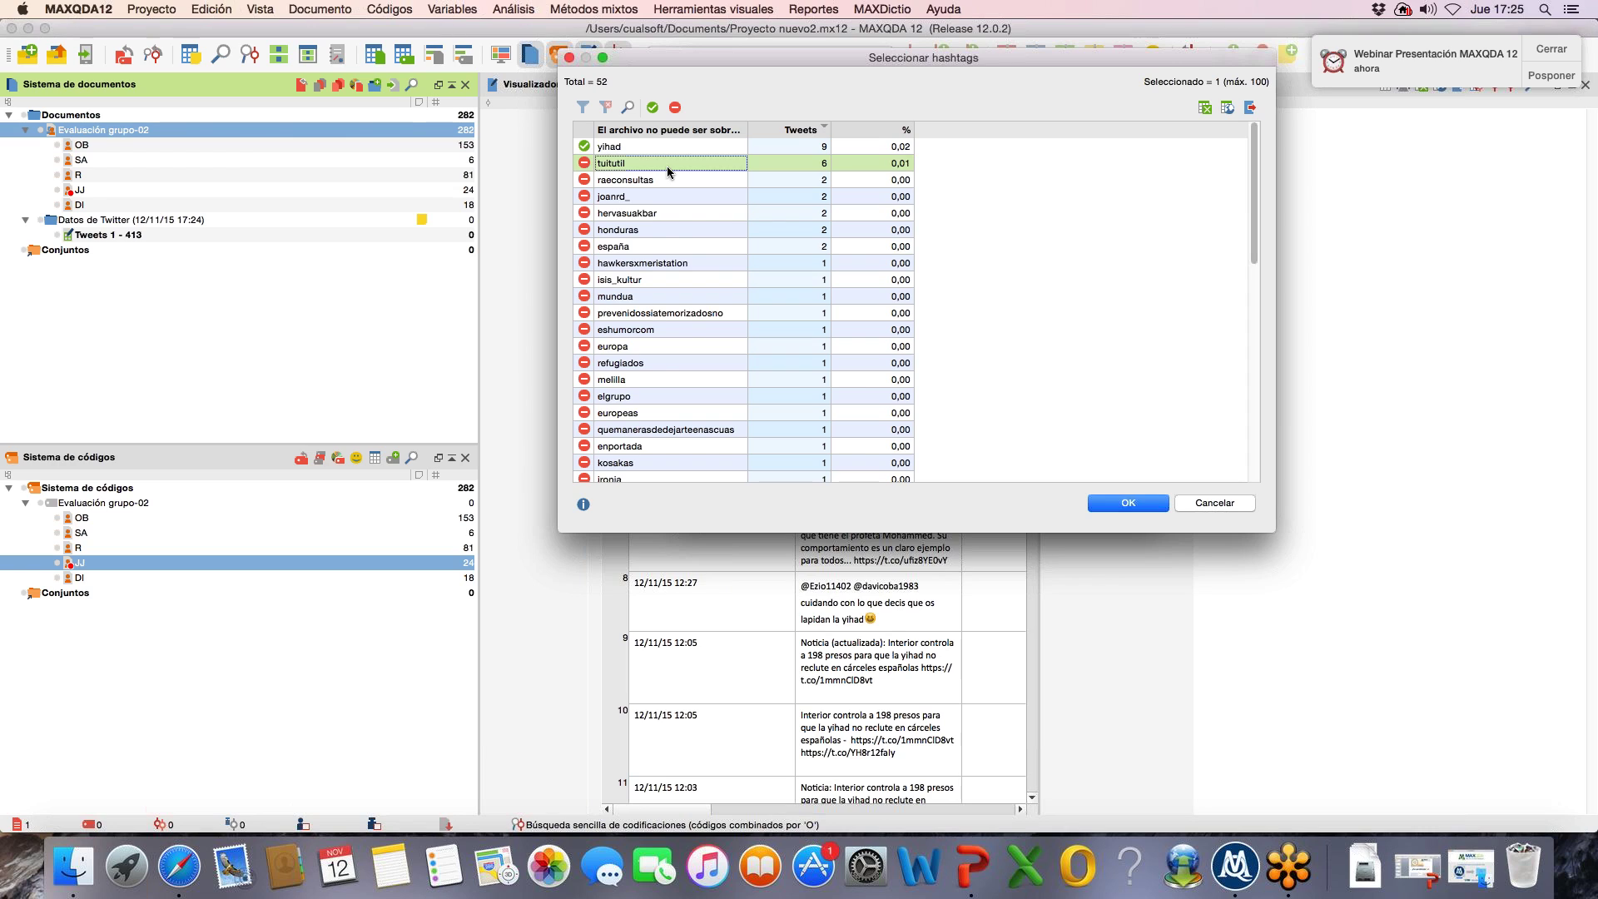
click(634, 247)
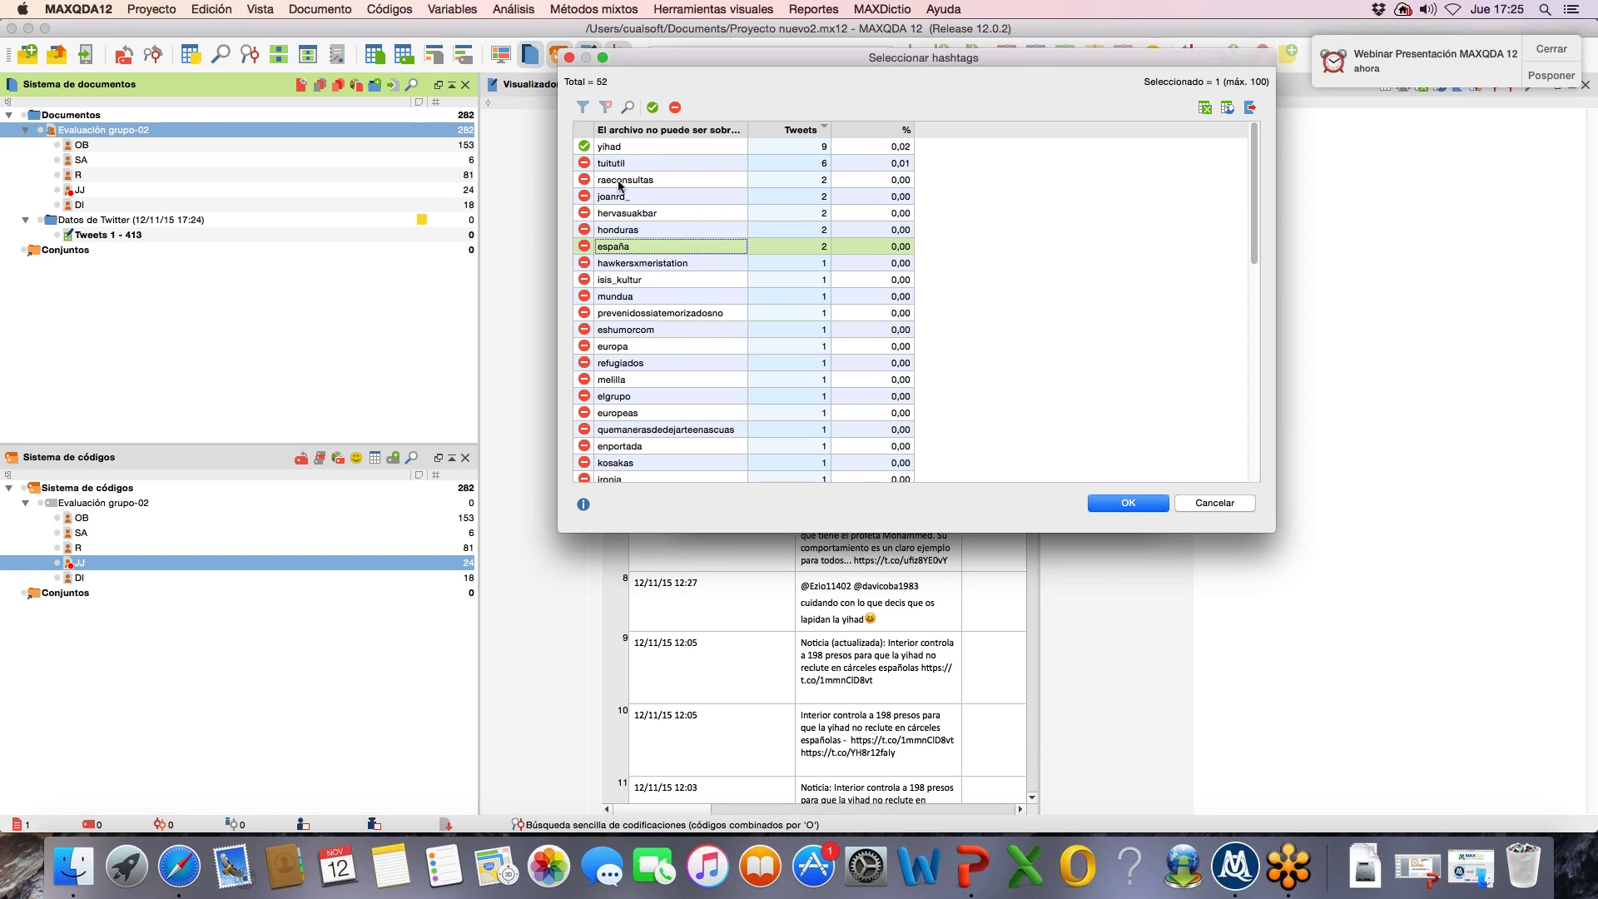
click(652, 108)
click(613, 381)
click(653, 108)
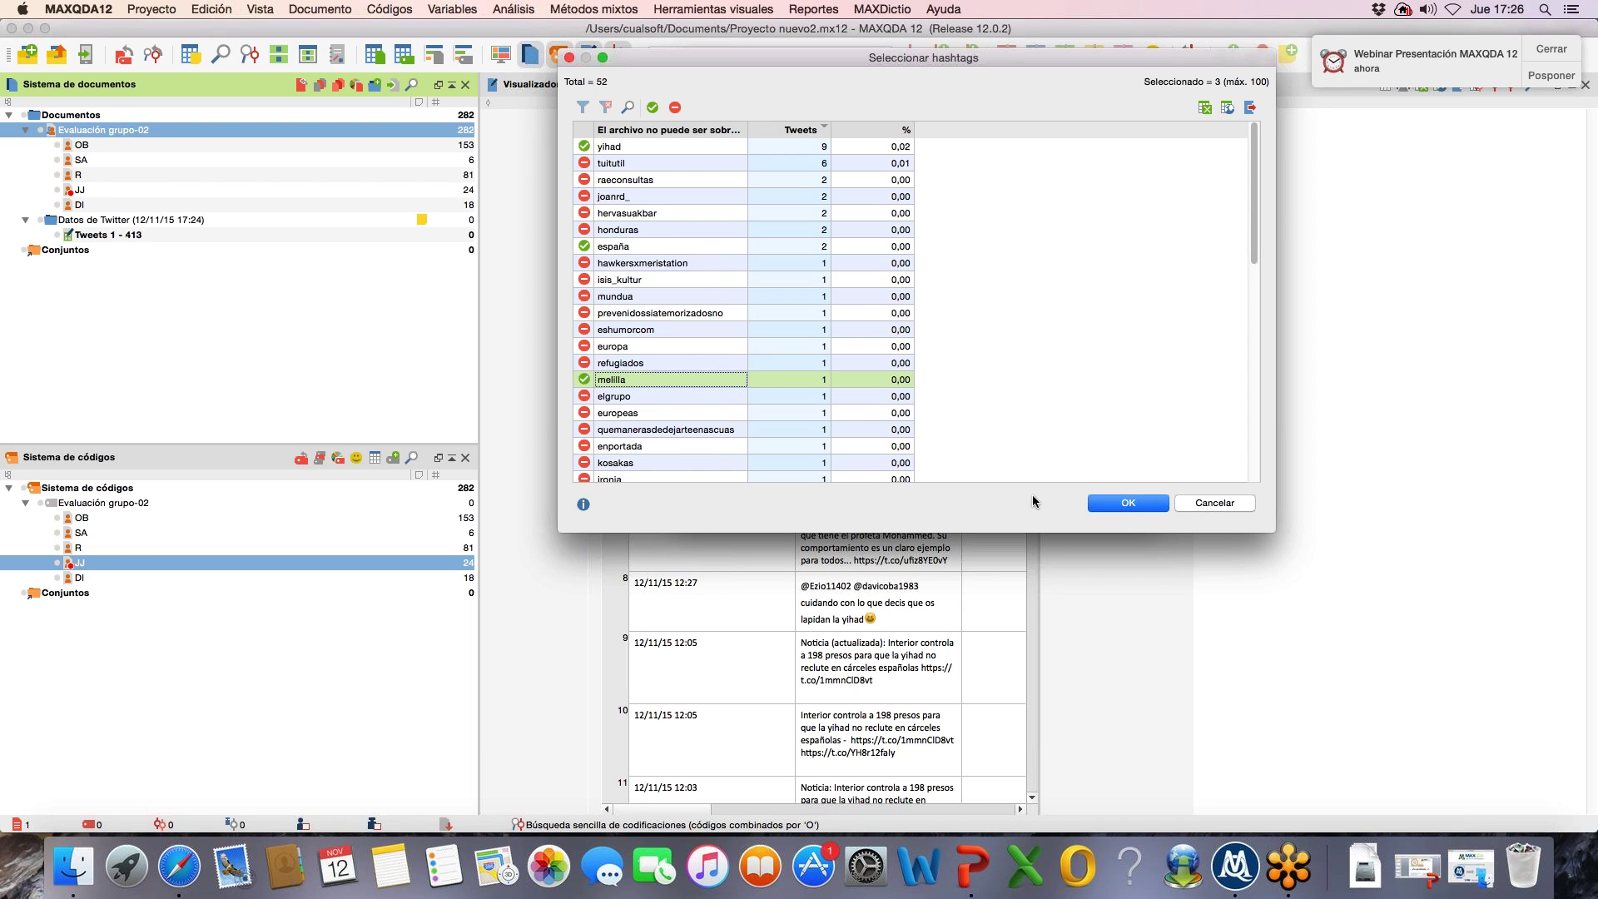
click(1130, 503)
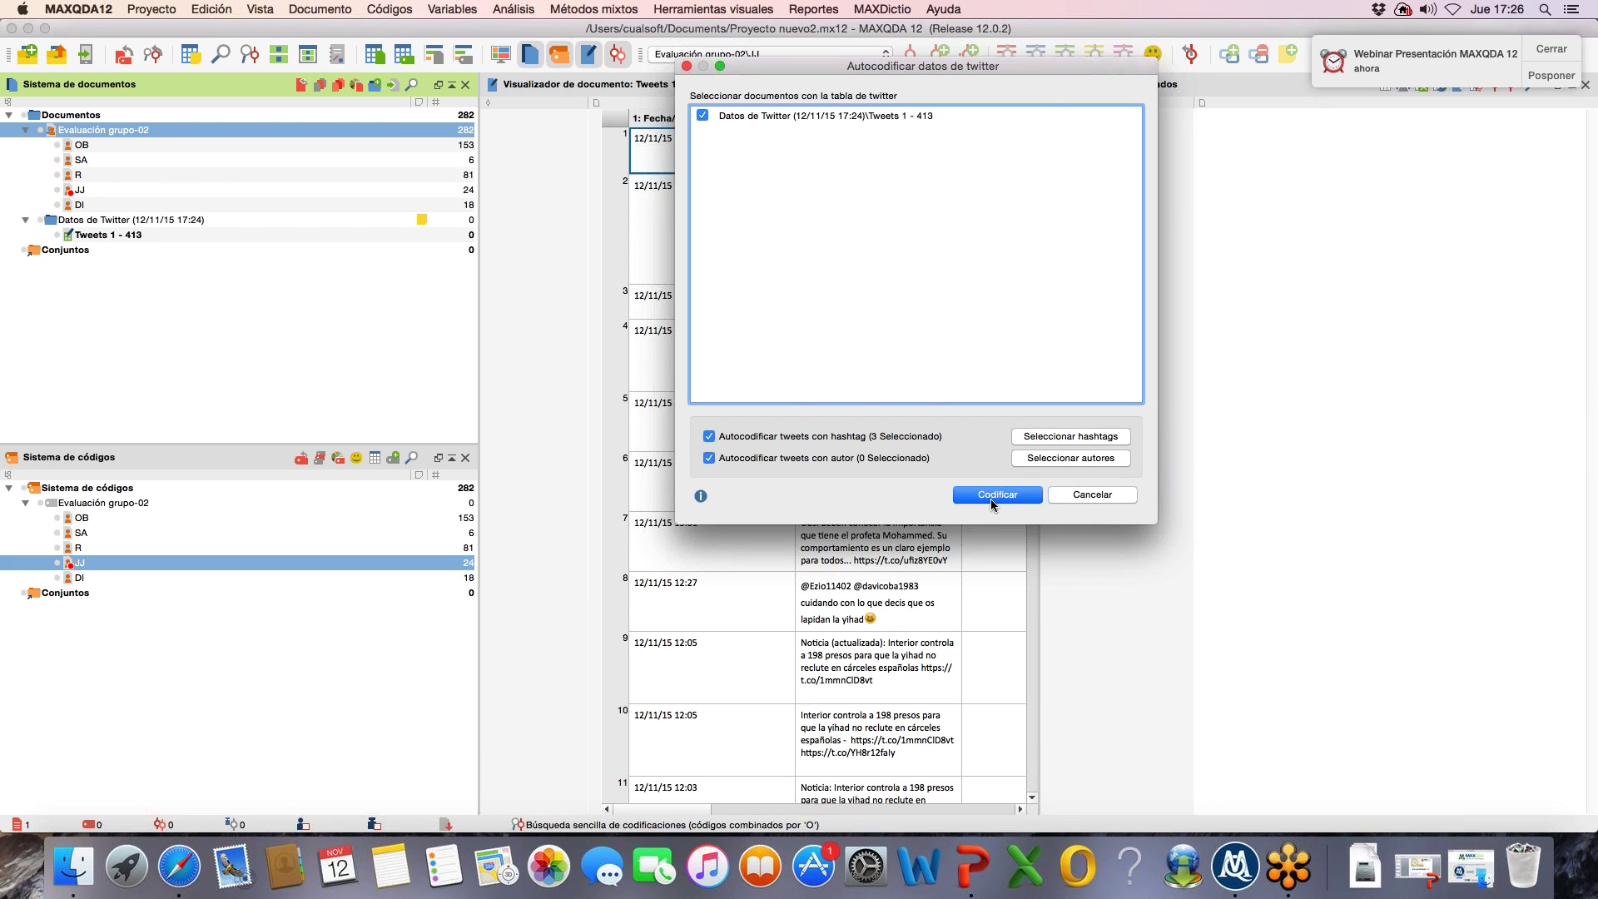
click(990, 497)
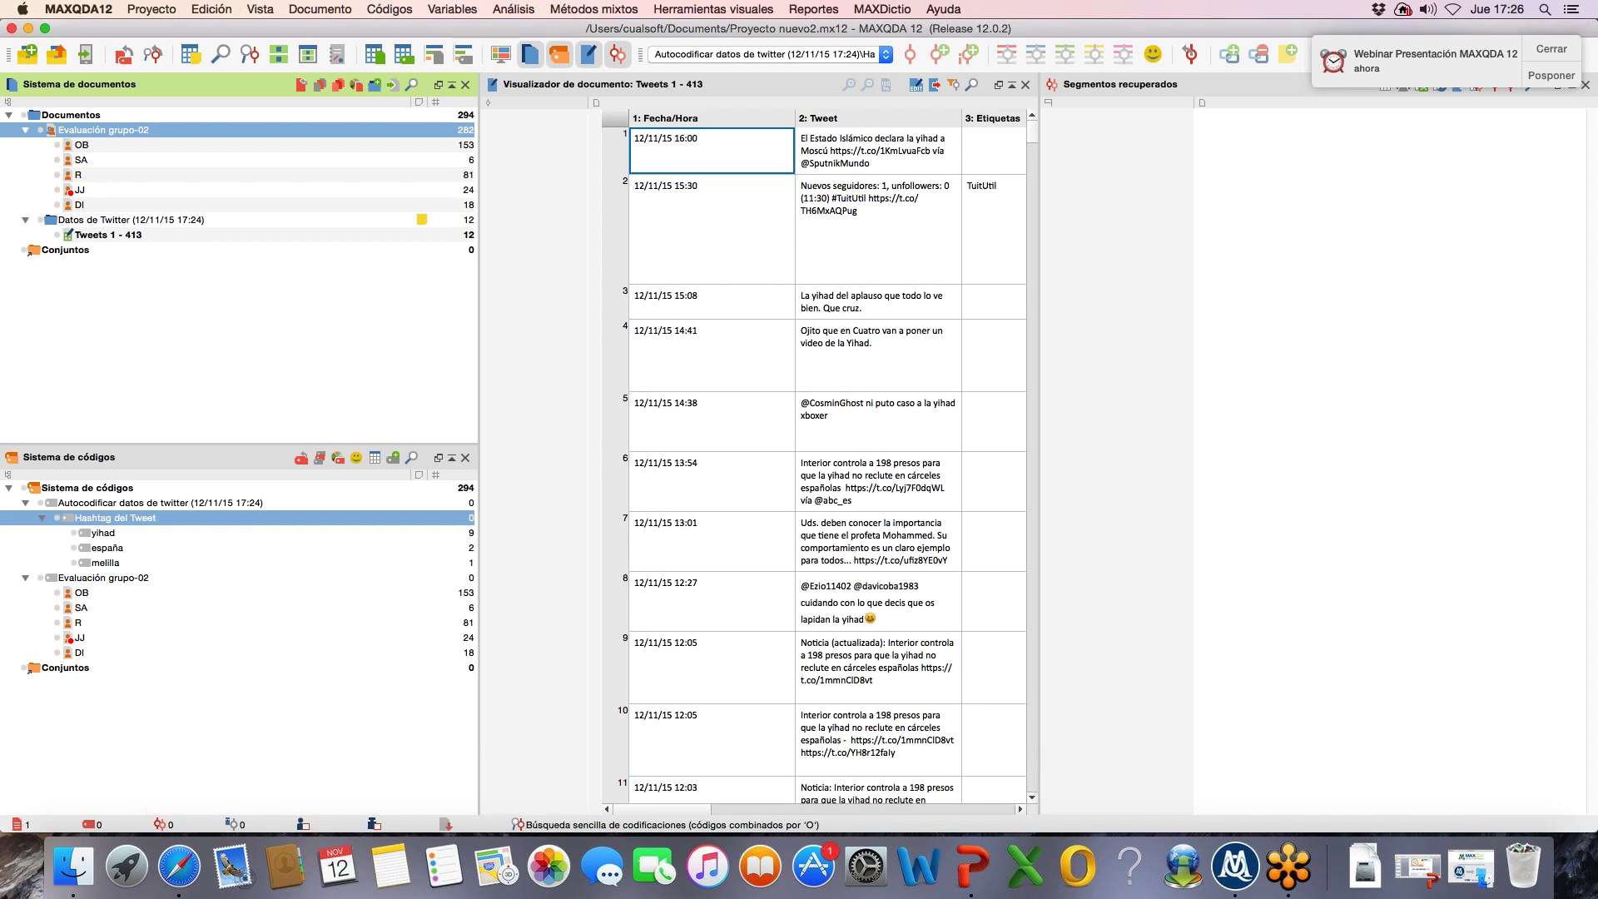
Step: Review the yihad and españa hashtag codes and widen the document browser to show the Autor column
click(178, 238)
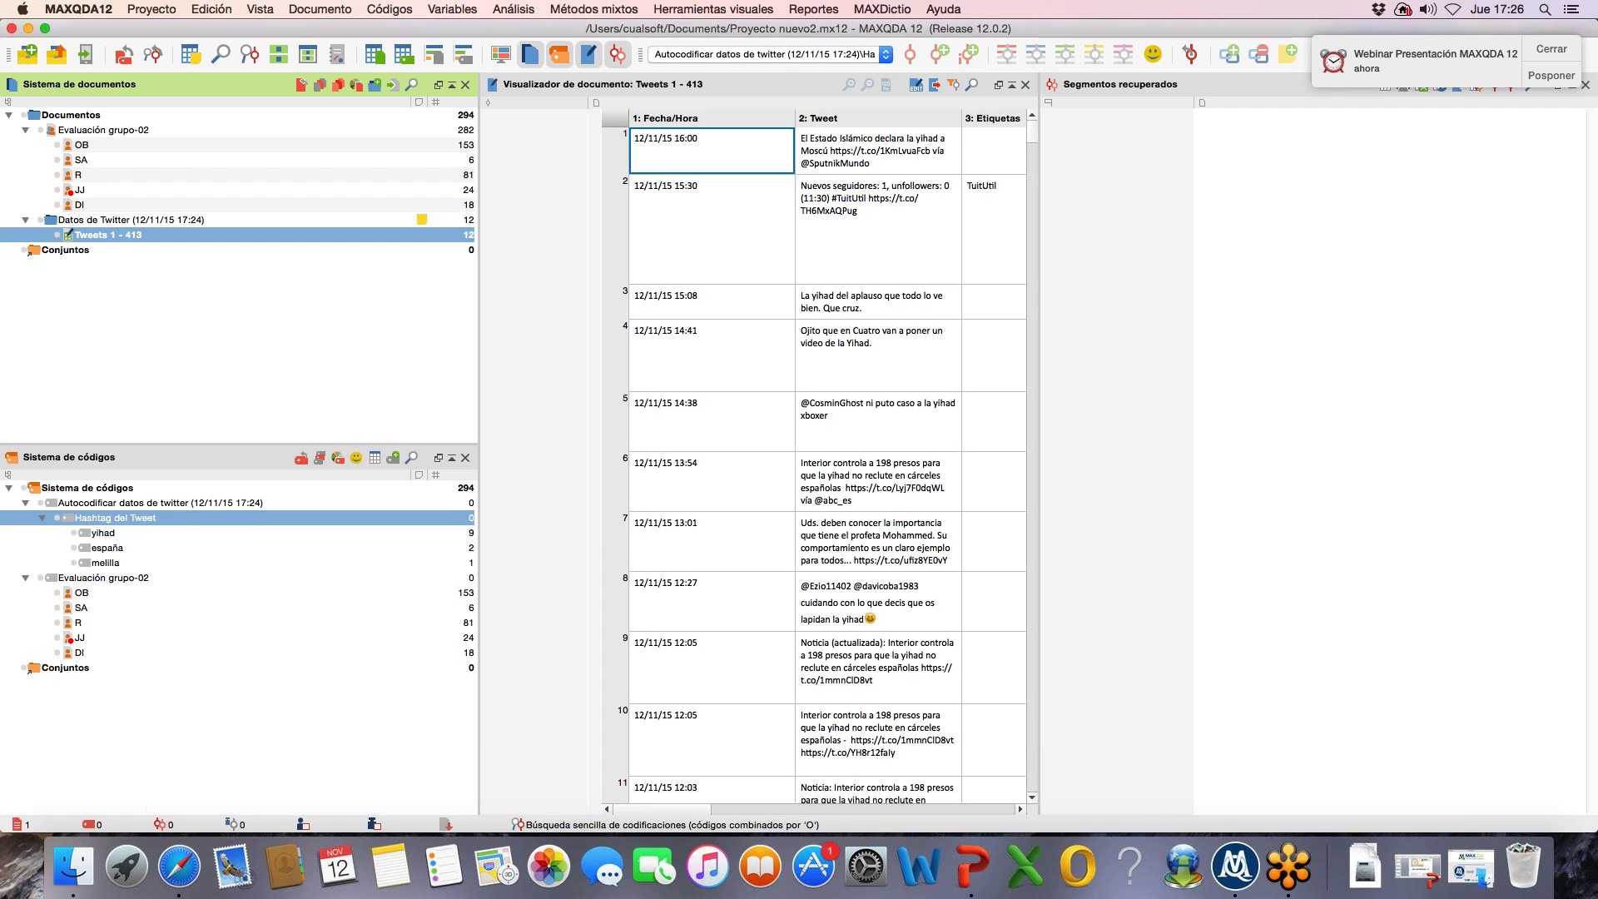
click(113, 536)
mouse_move(113, 537)
mouse_down()
mouse_move(434, 537)
mouse_move(141, 542)
mouse_up()
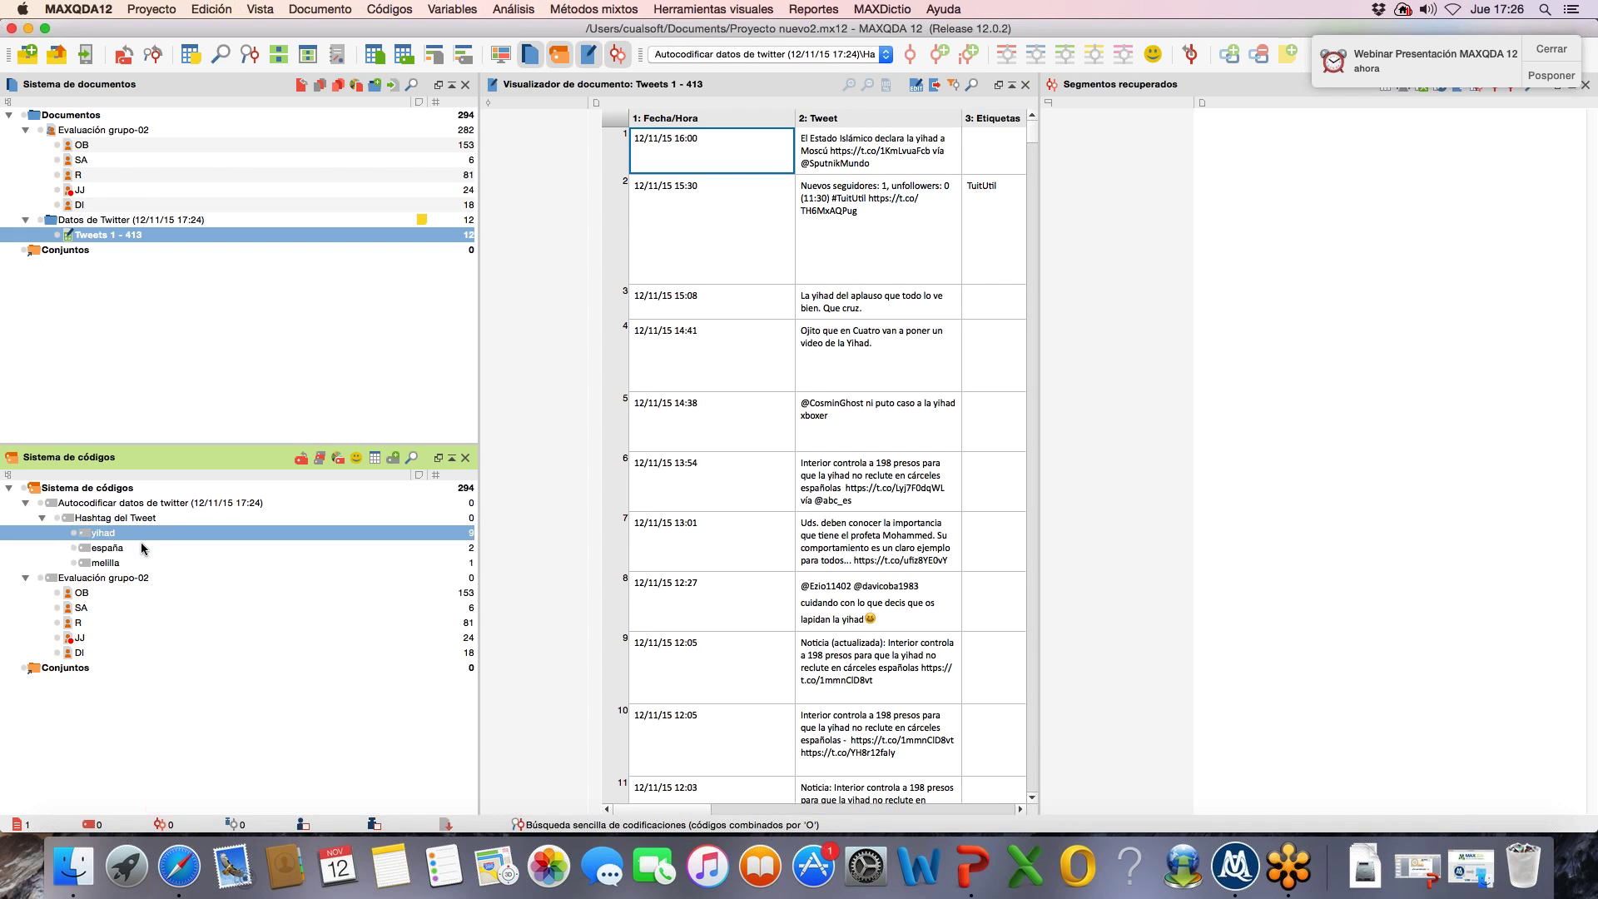
click(122, 549)
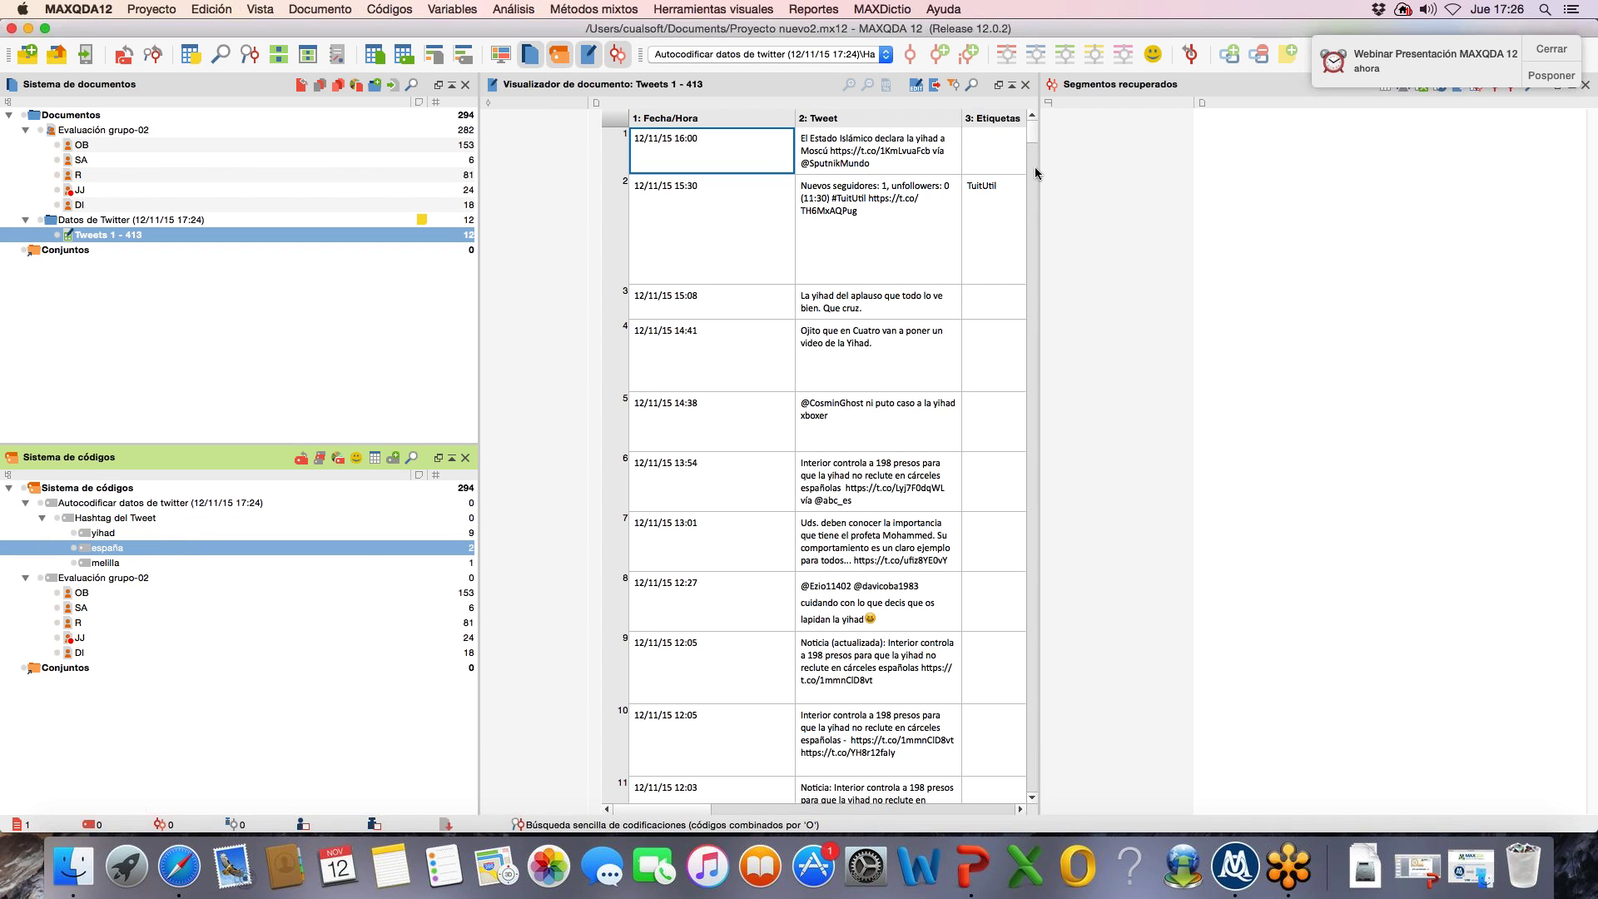
drag(1033, 140, 1025, 206)
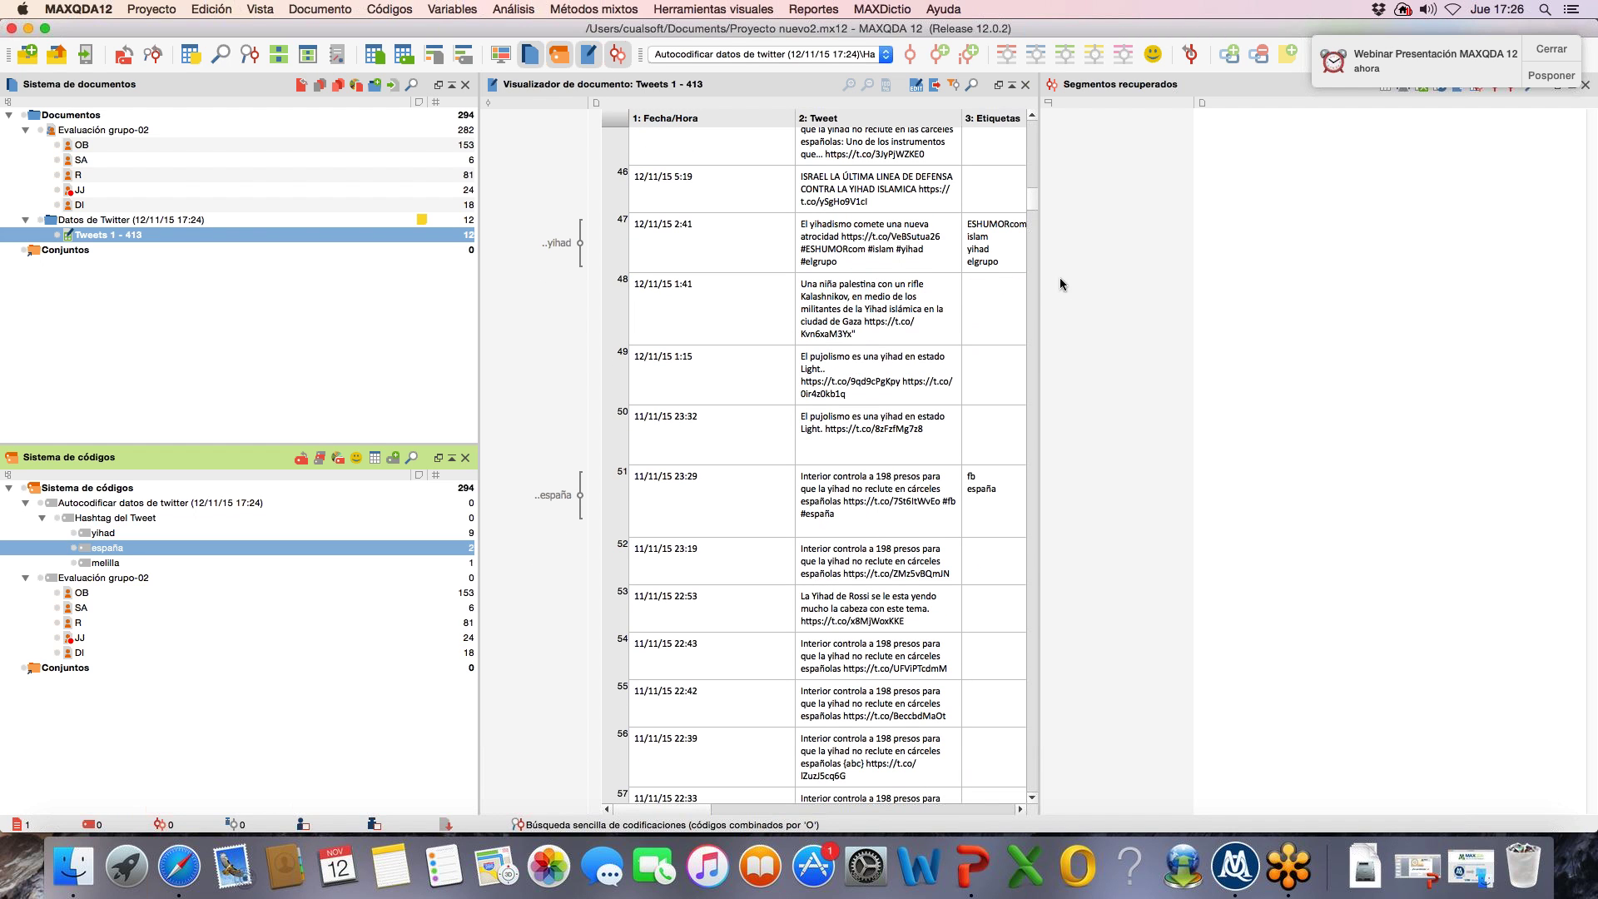
drag(1040, 287, 1281, 283)
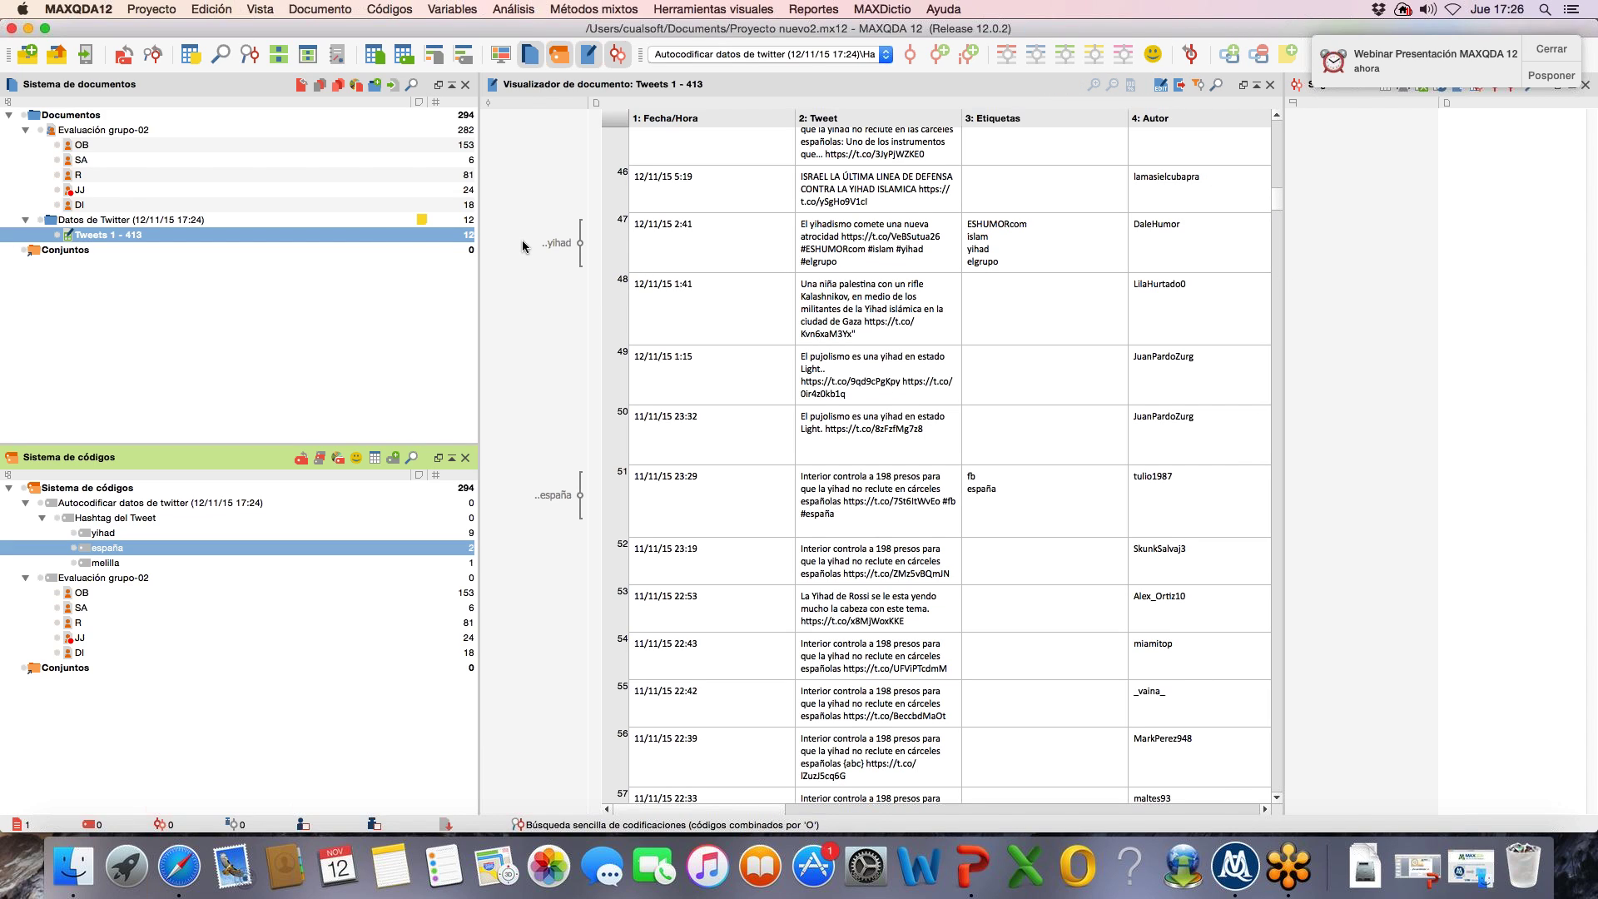
Step: Examine the tweets coded with yihad and españa and the surrounding rows of the Tweets 1 - 413 table
click(553, 248)
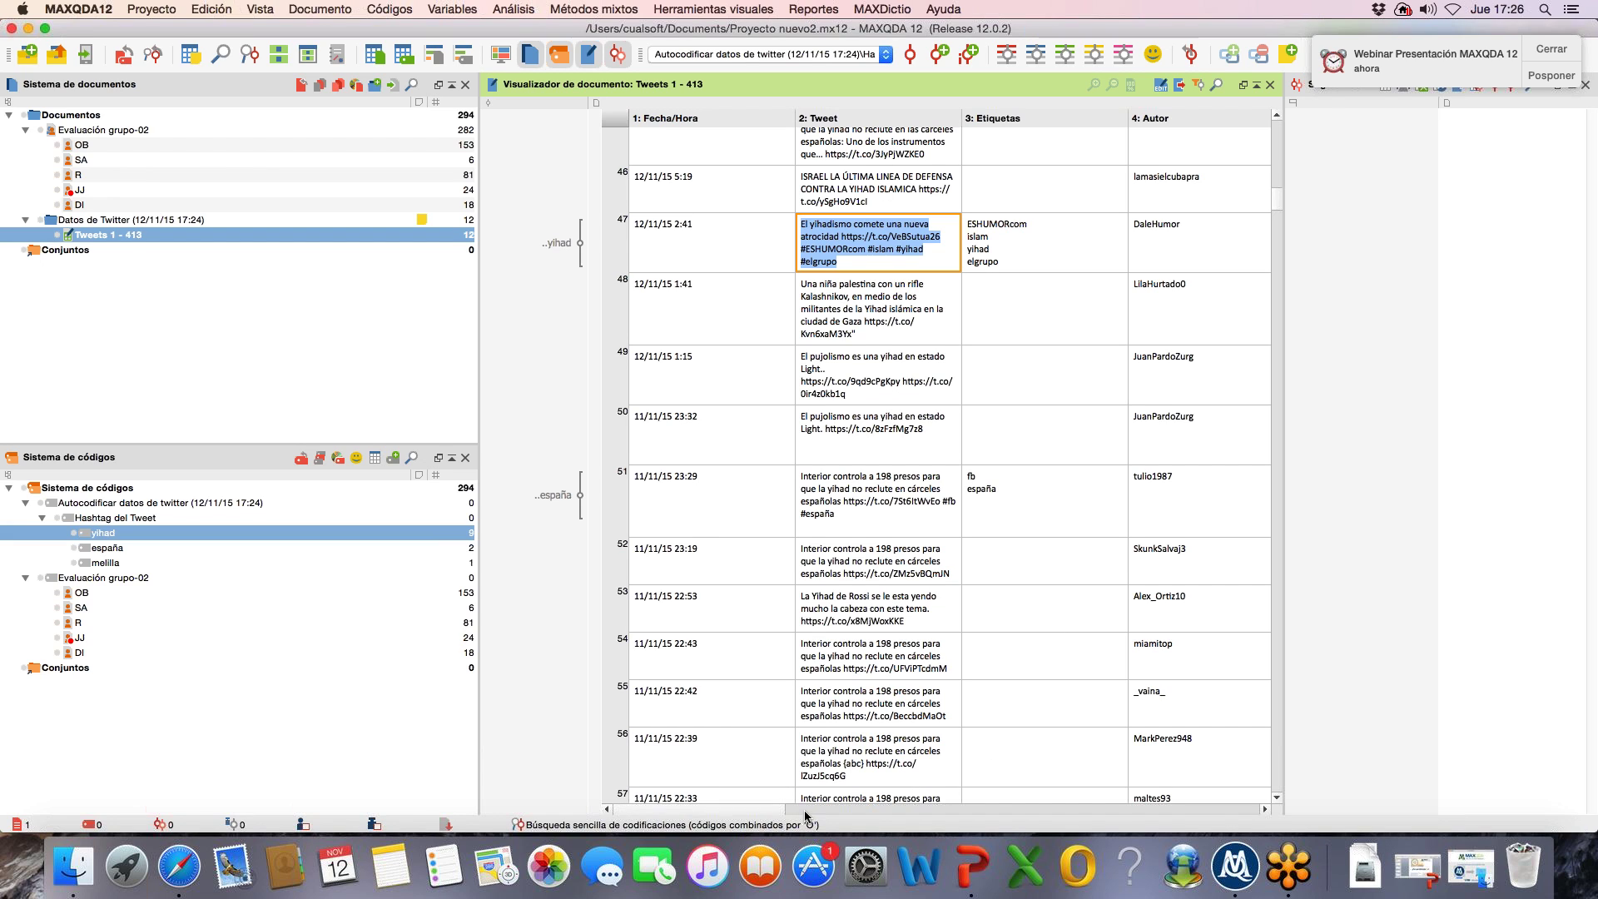
drag(781, 810, 1237, 834)
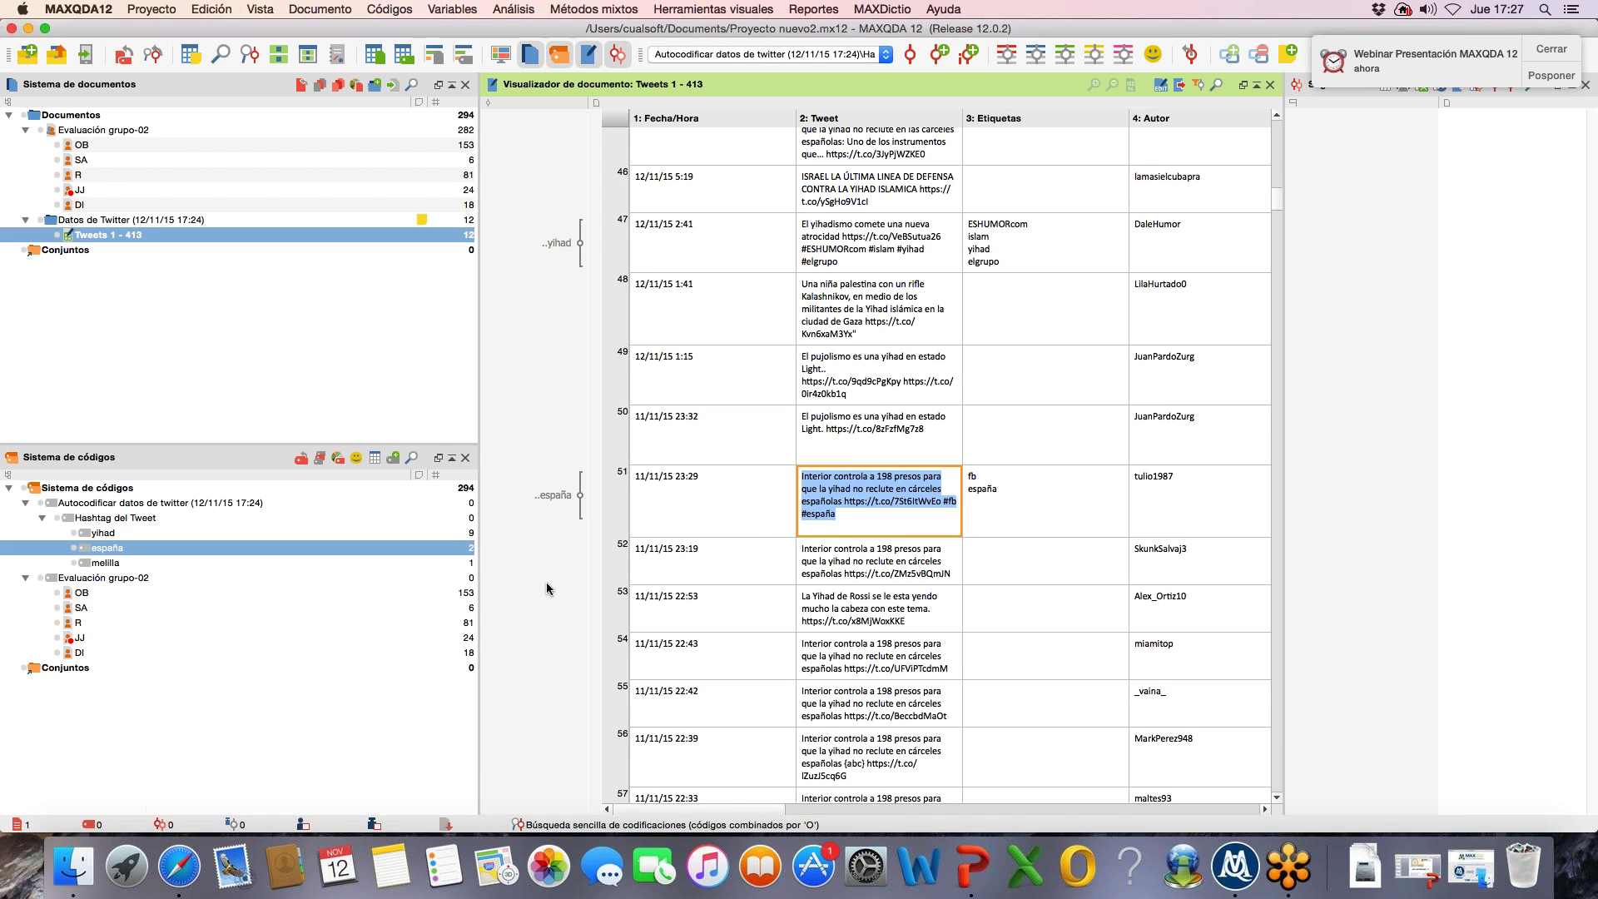
scroll(541, 581, up, 2)
scroll(532, 578, down, 5)
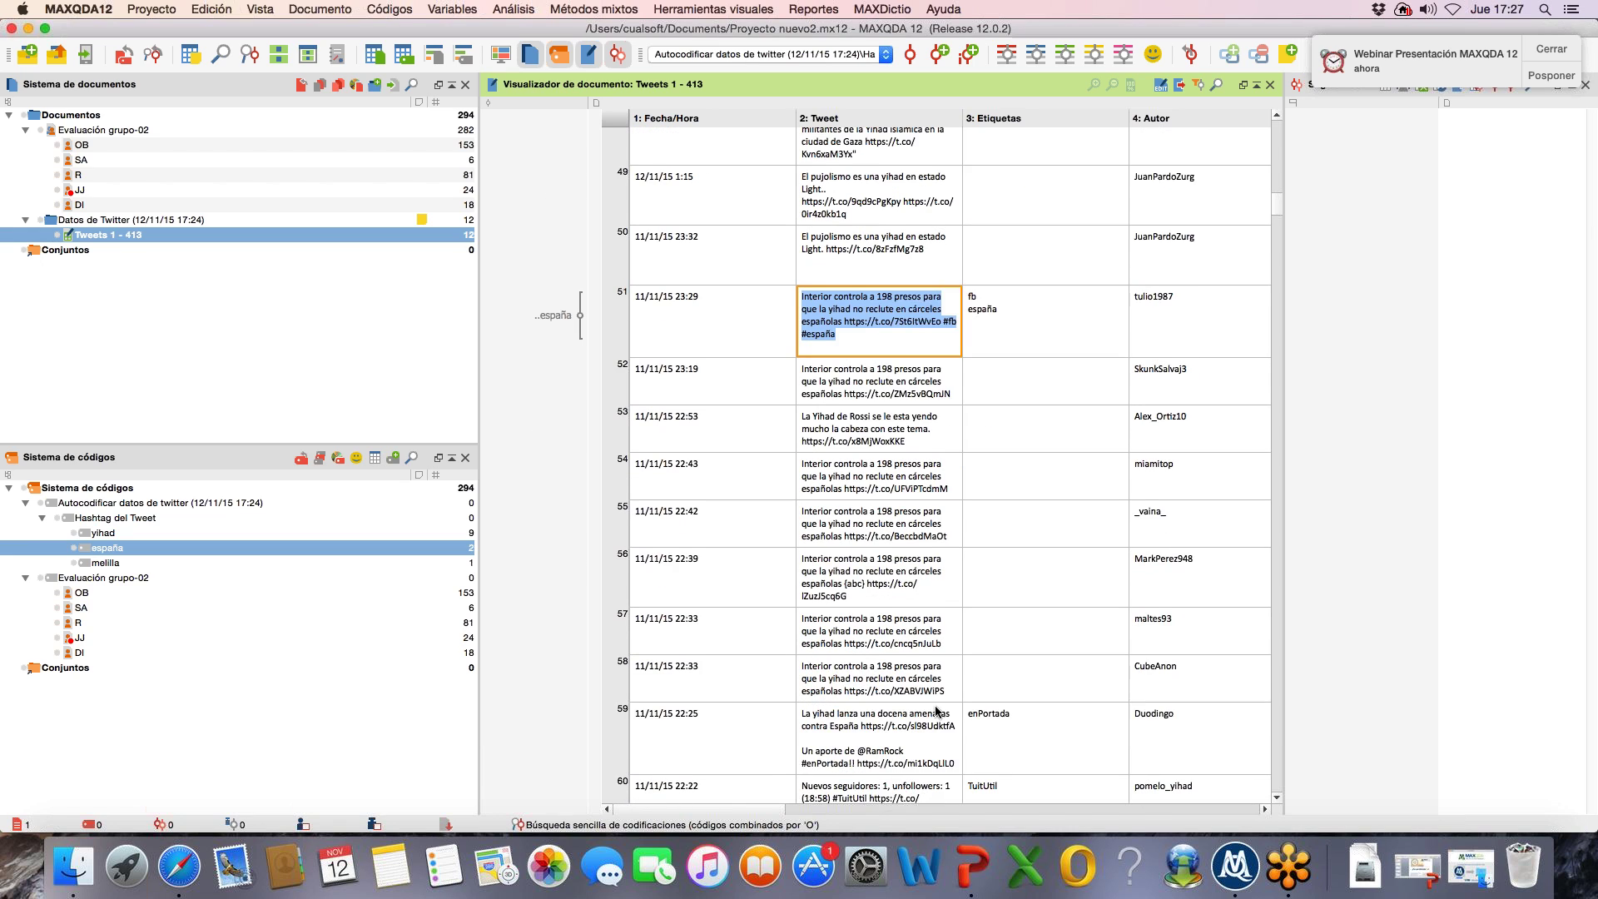
scroll(937, 712, down, 1)
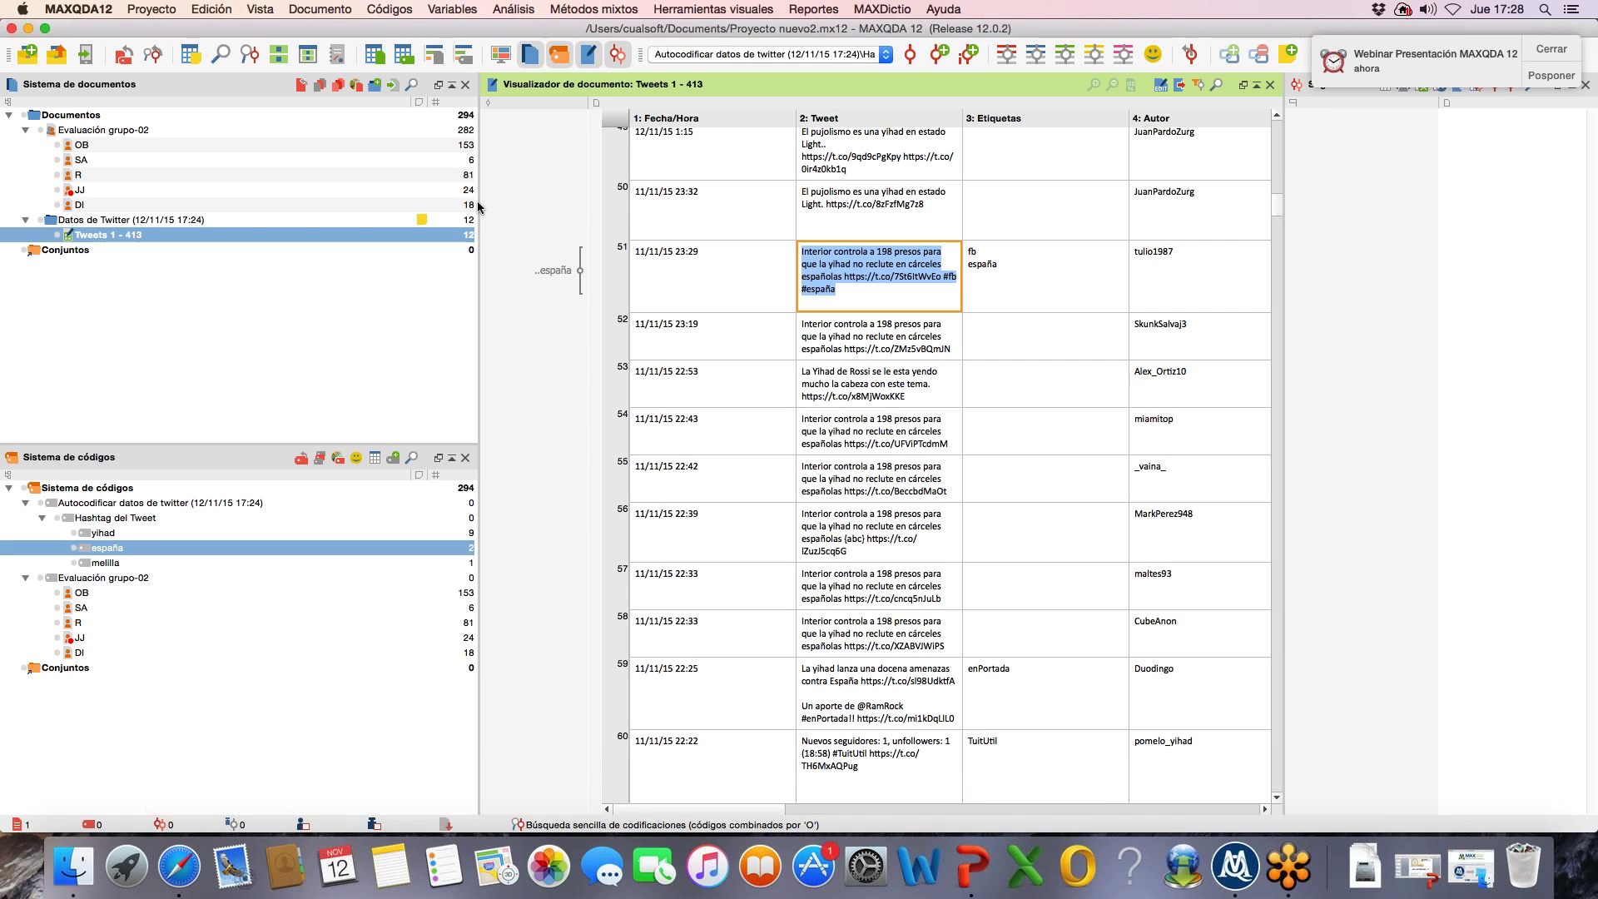
key(super+Tab)
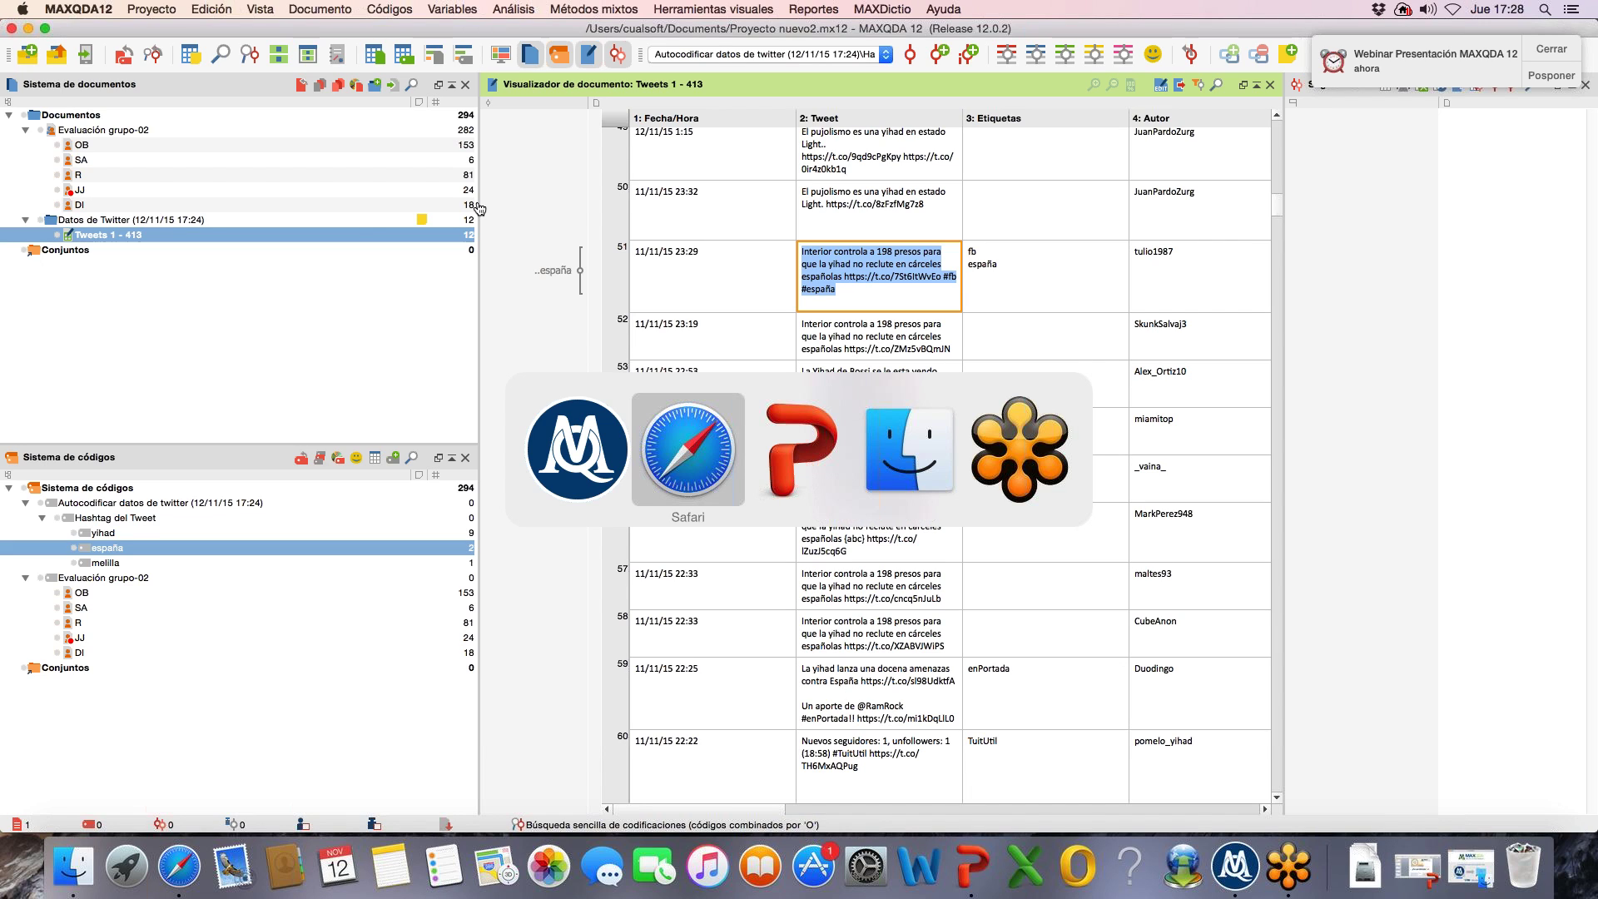
key(super+Tab)
key(super+Tab)
key(super+Tab)
key(super+Tab)
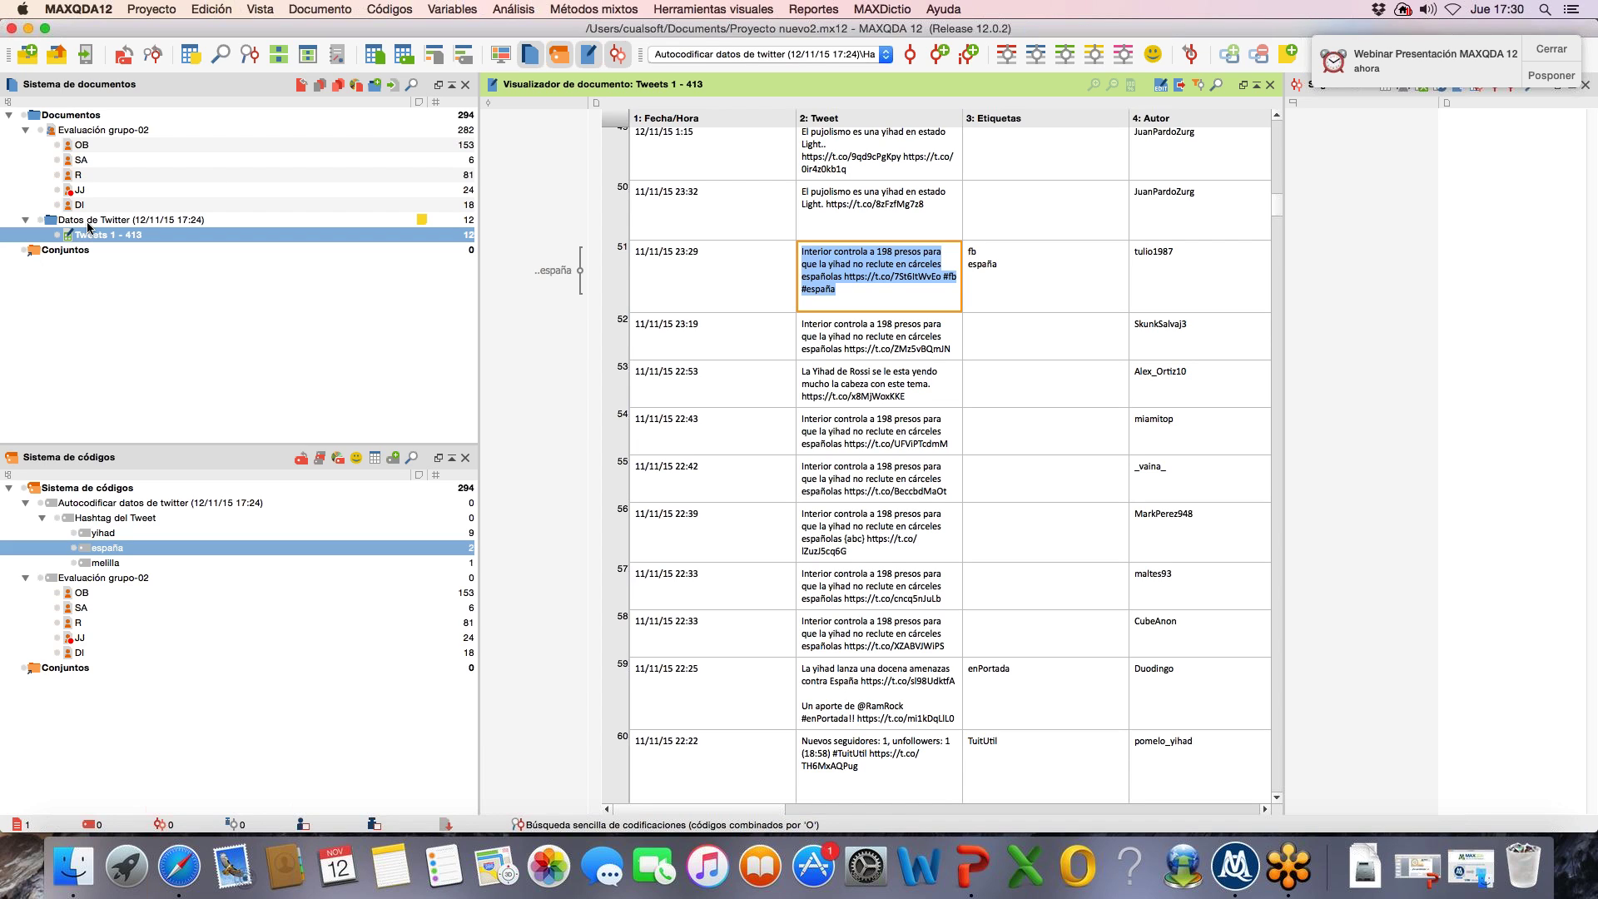
Step: Open the memo of the Datos de Twitter document group, read the stored search criteria and close the memo
click(155, 222)
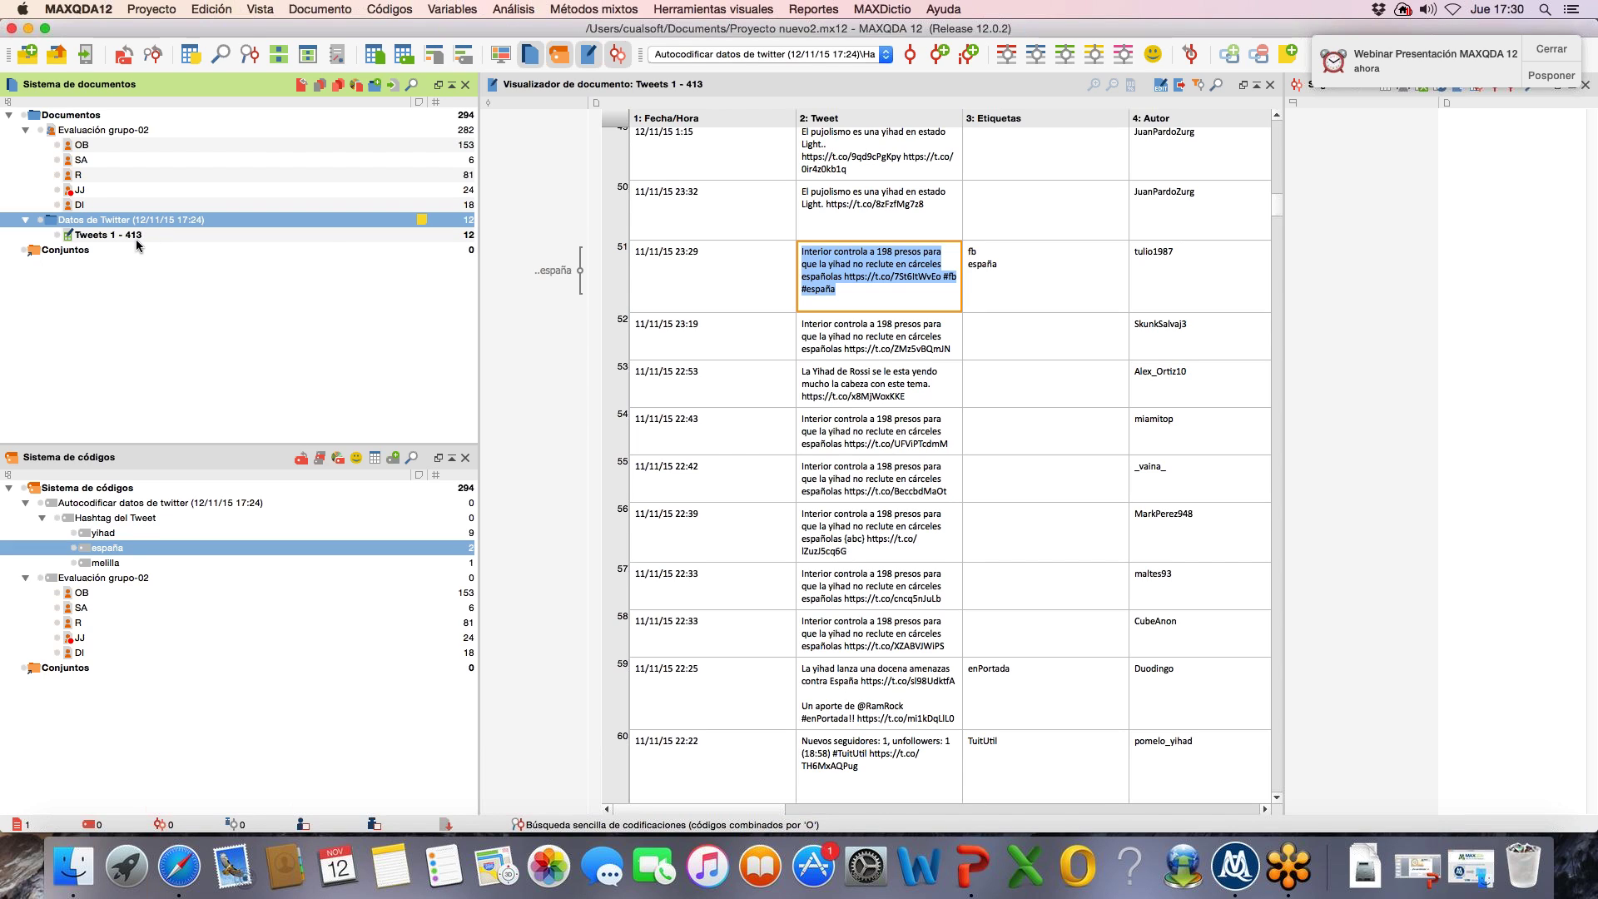
mouse_move(137, 240)
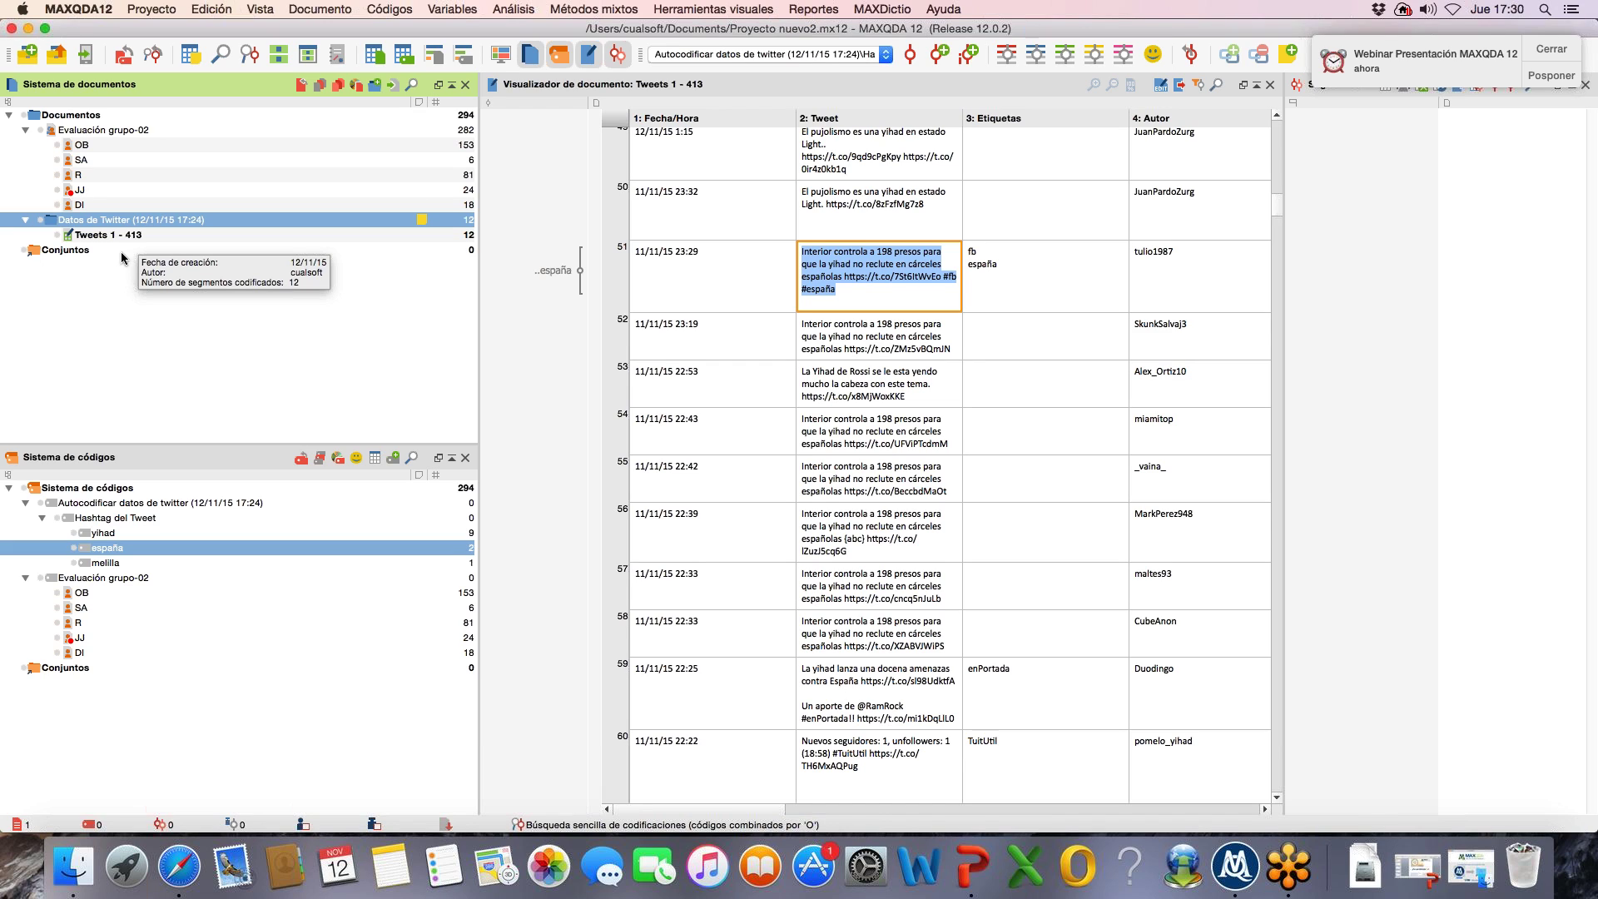
click(123, 239)
mouse_move(136, 243)
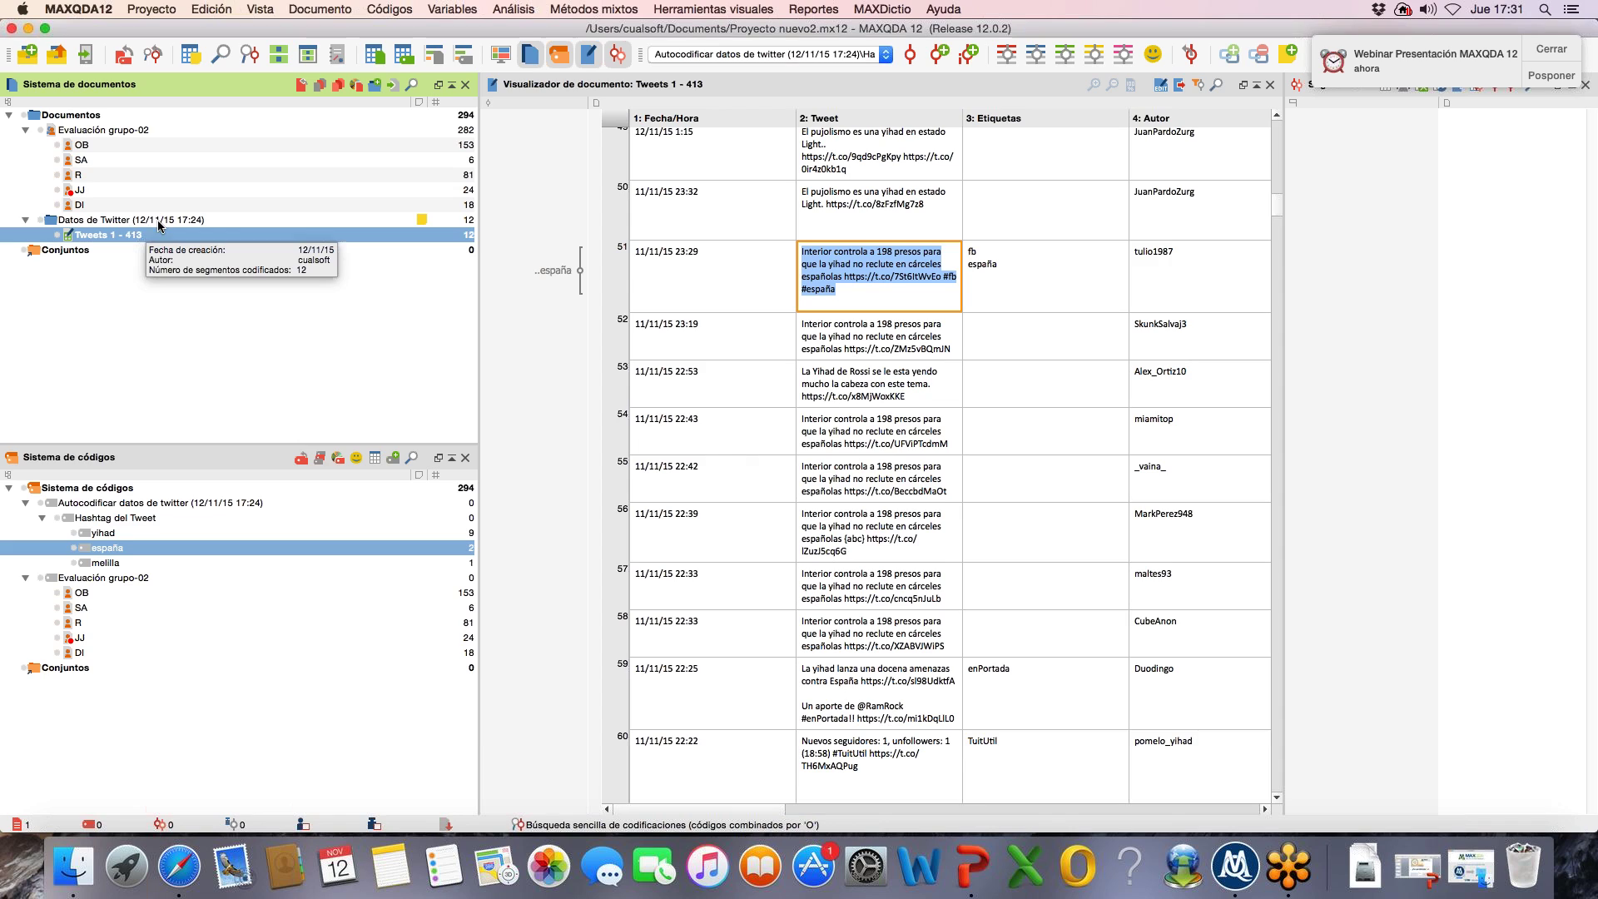
click(179, 219)
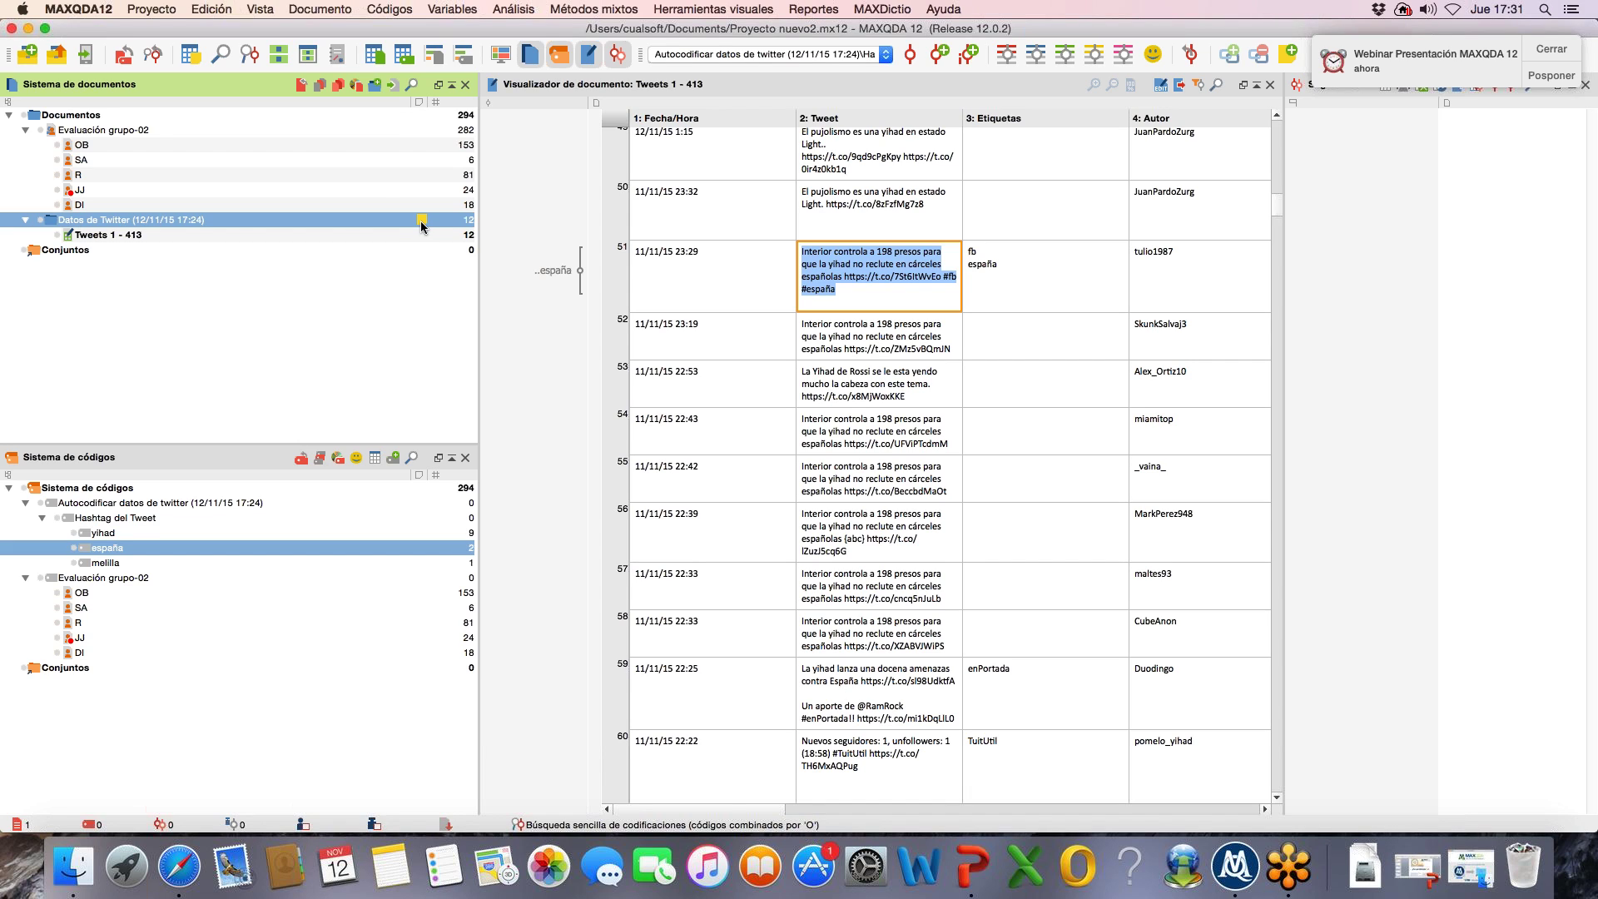
mouse_move(422, 224)
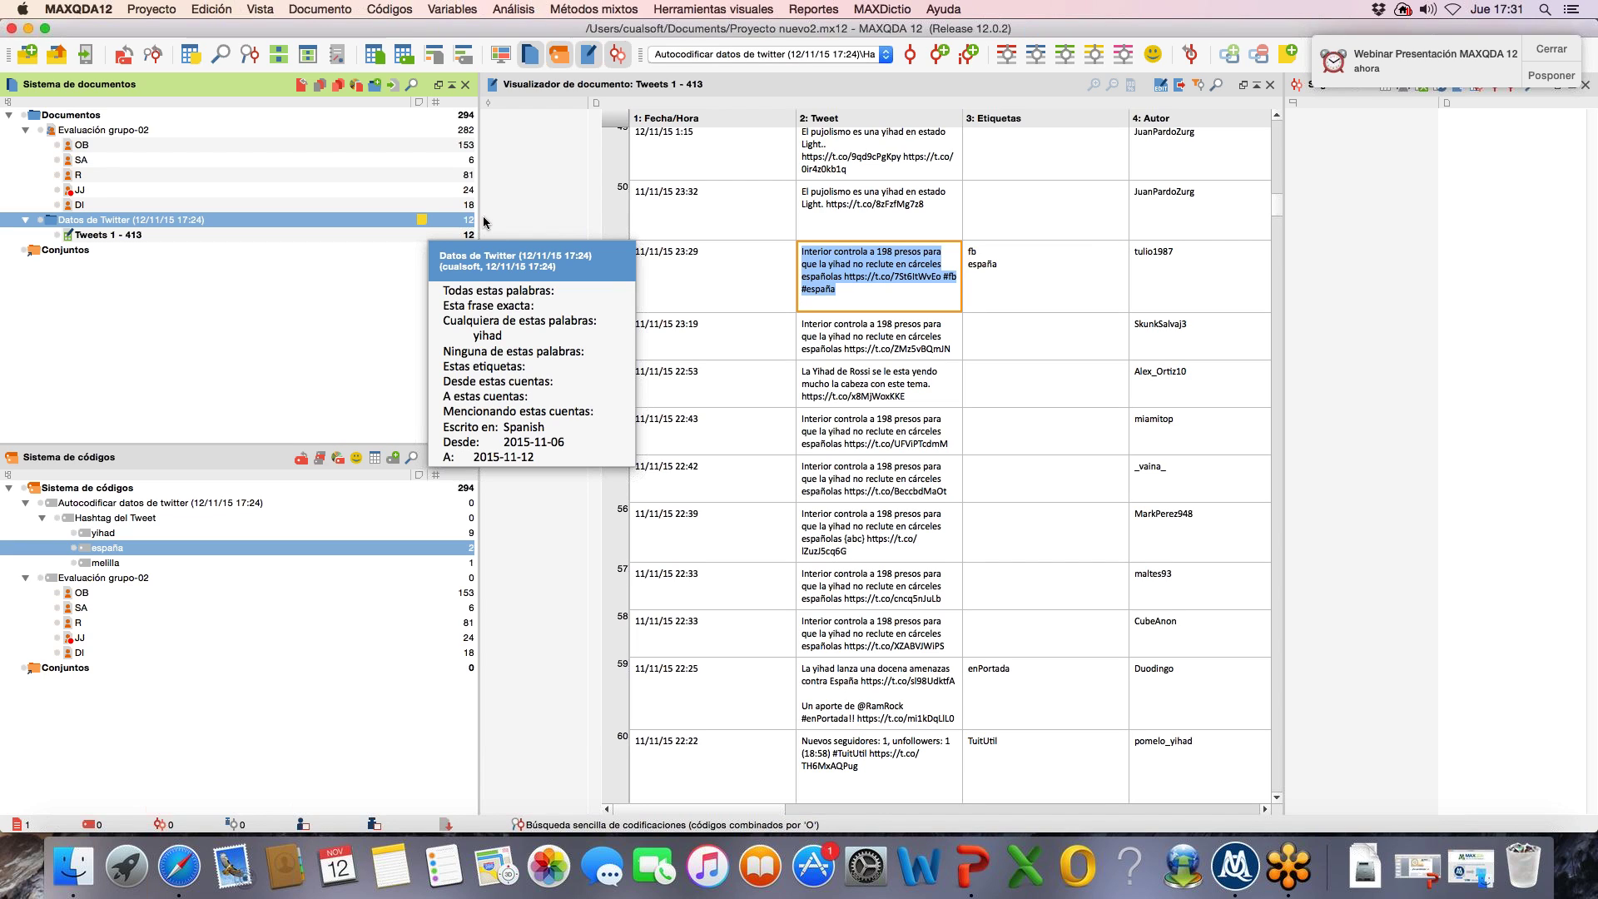
double_click(423, 220)
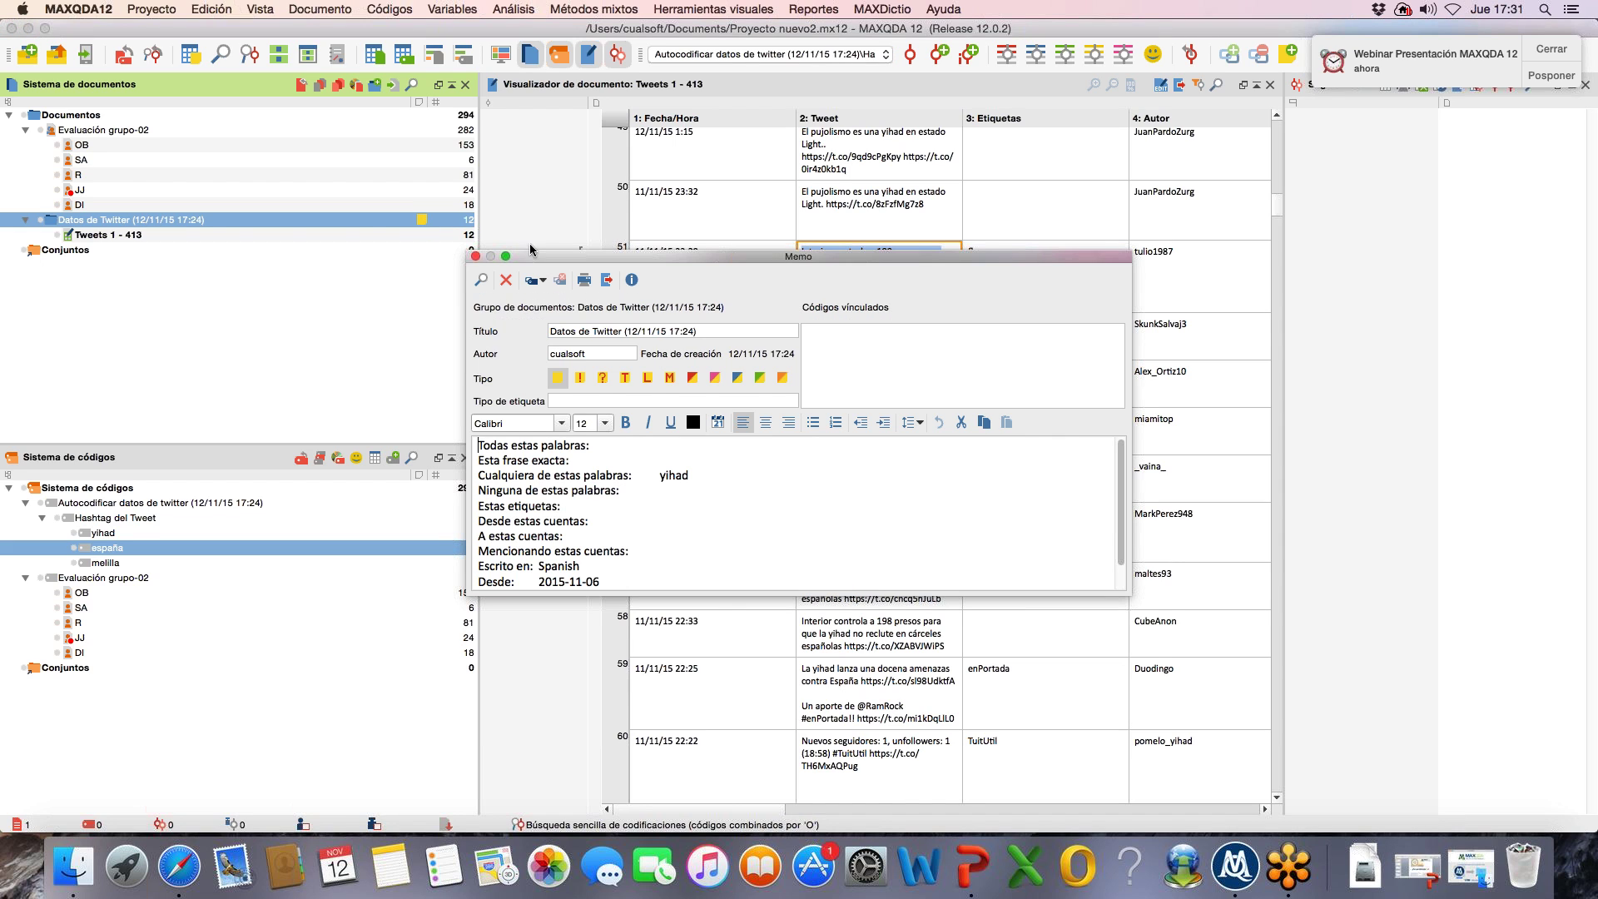
drag(529, 255, 236, 46)
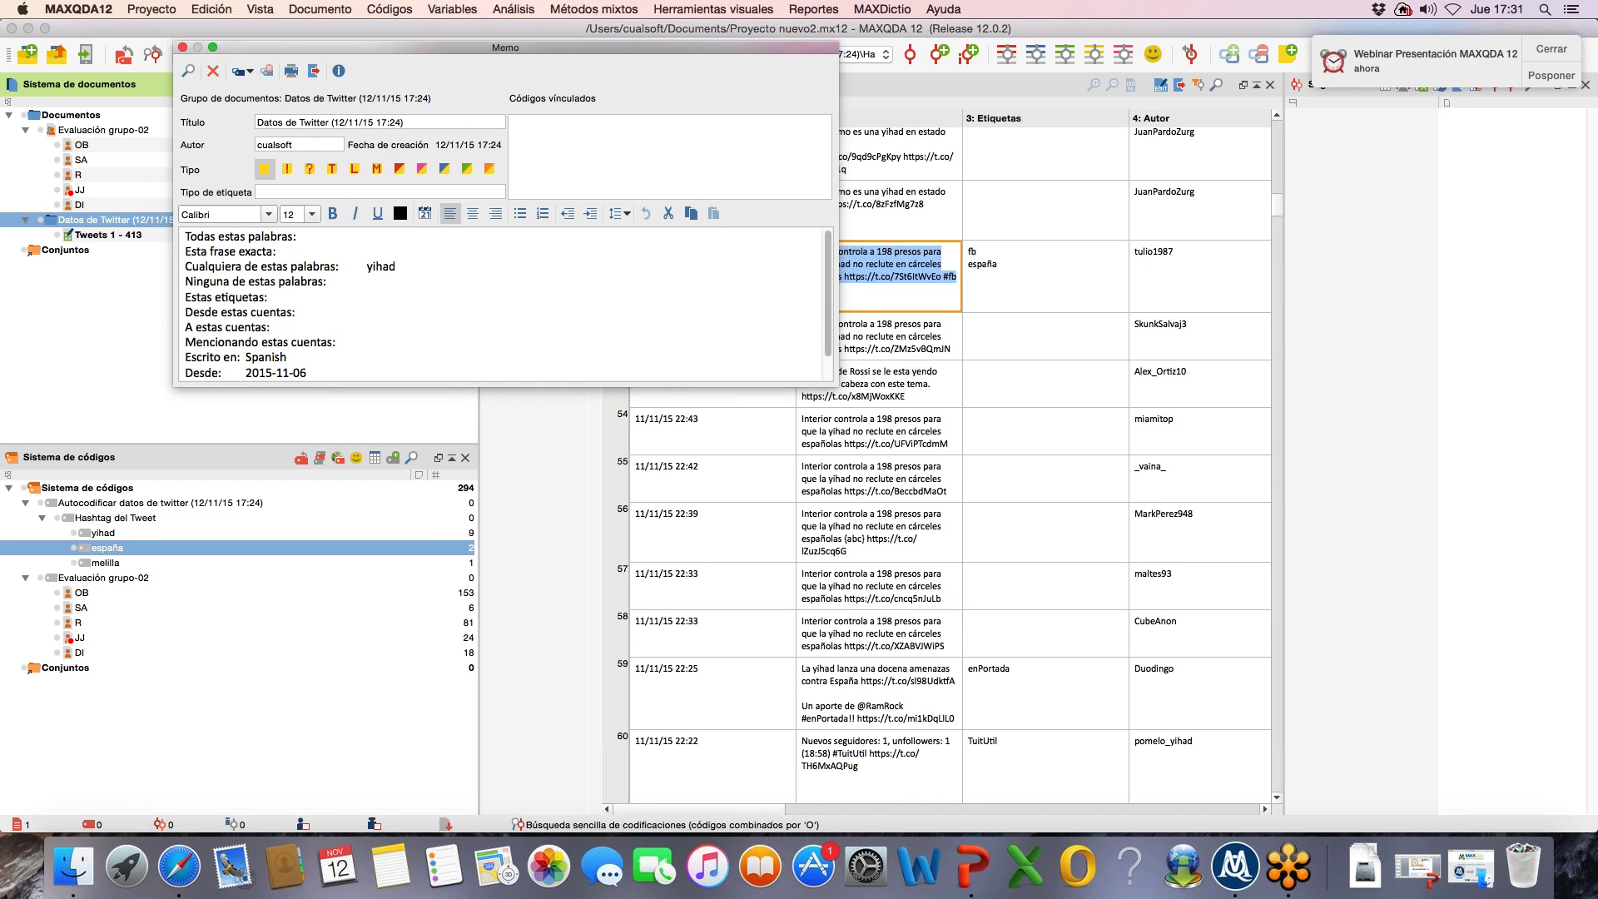
drag(348, 388, 348, 466)
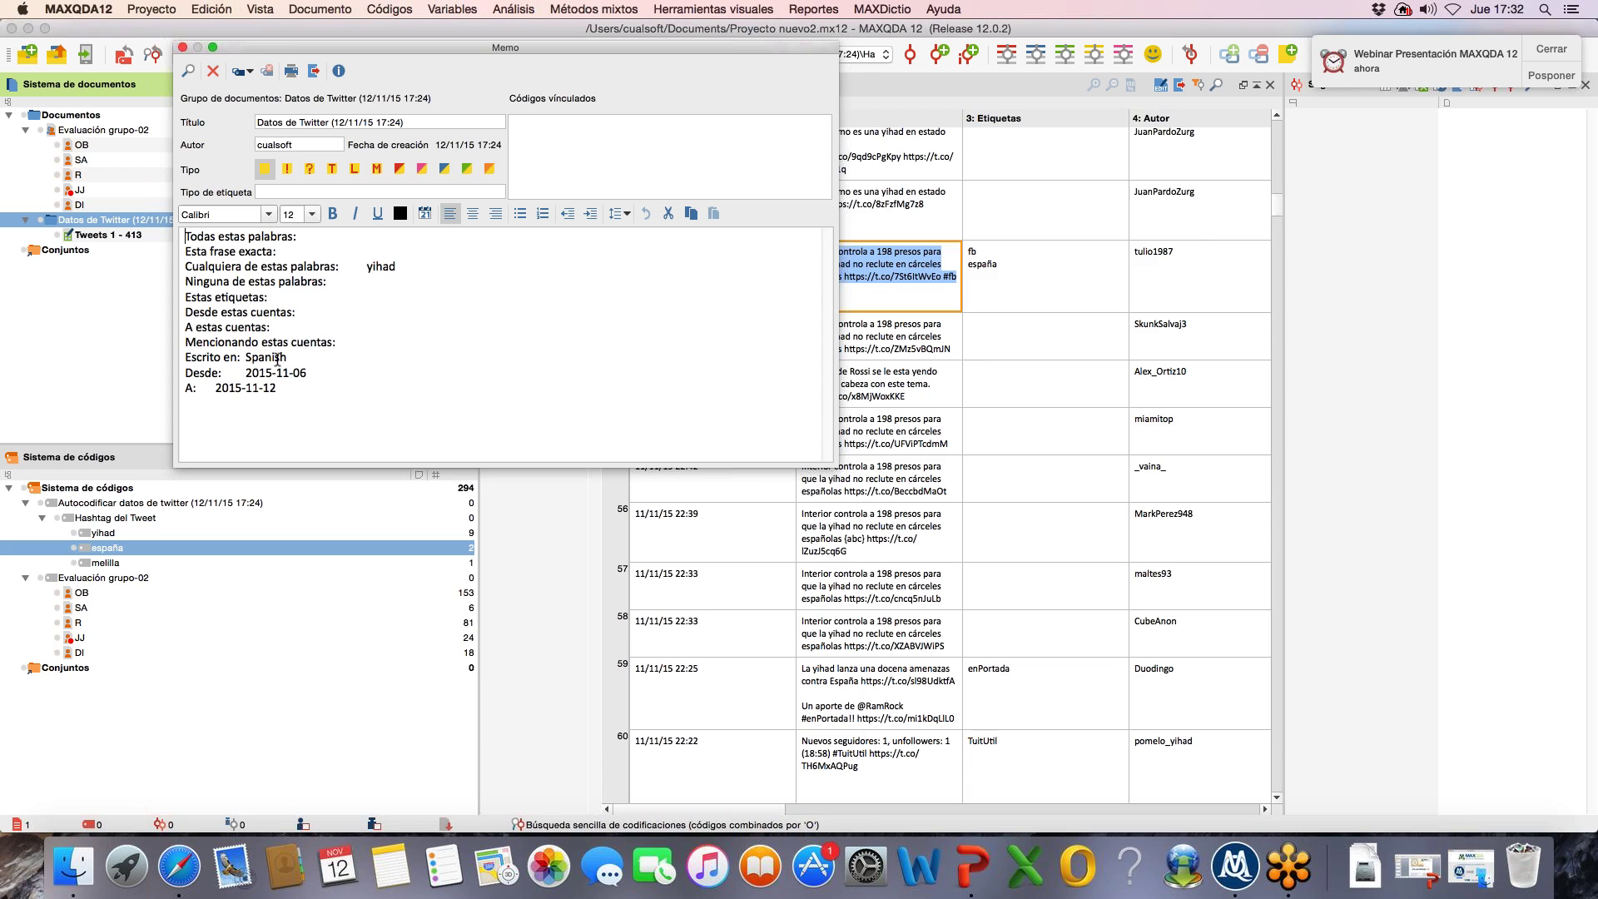
click(182, 49)
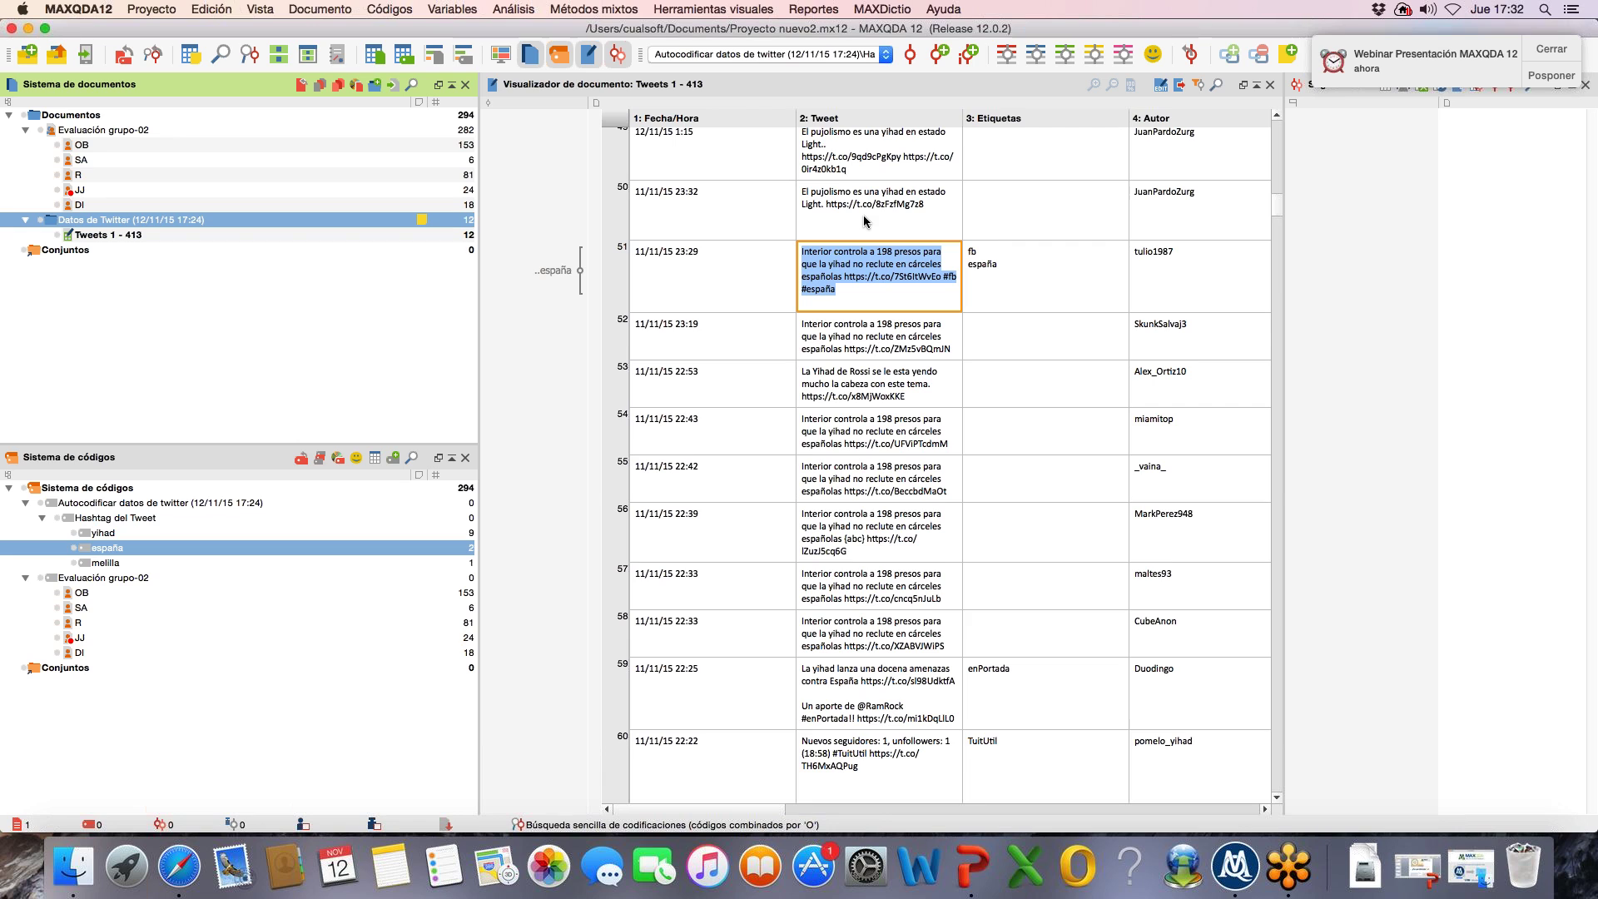
Step: Switch to the PowerPoint presentation and advance to the slide on mixed methods and survey improvements
key(super+Tab)
key(super+Tab)
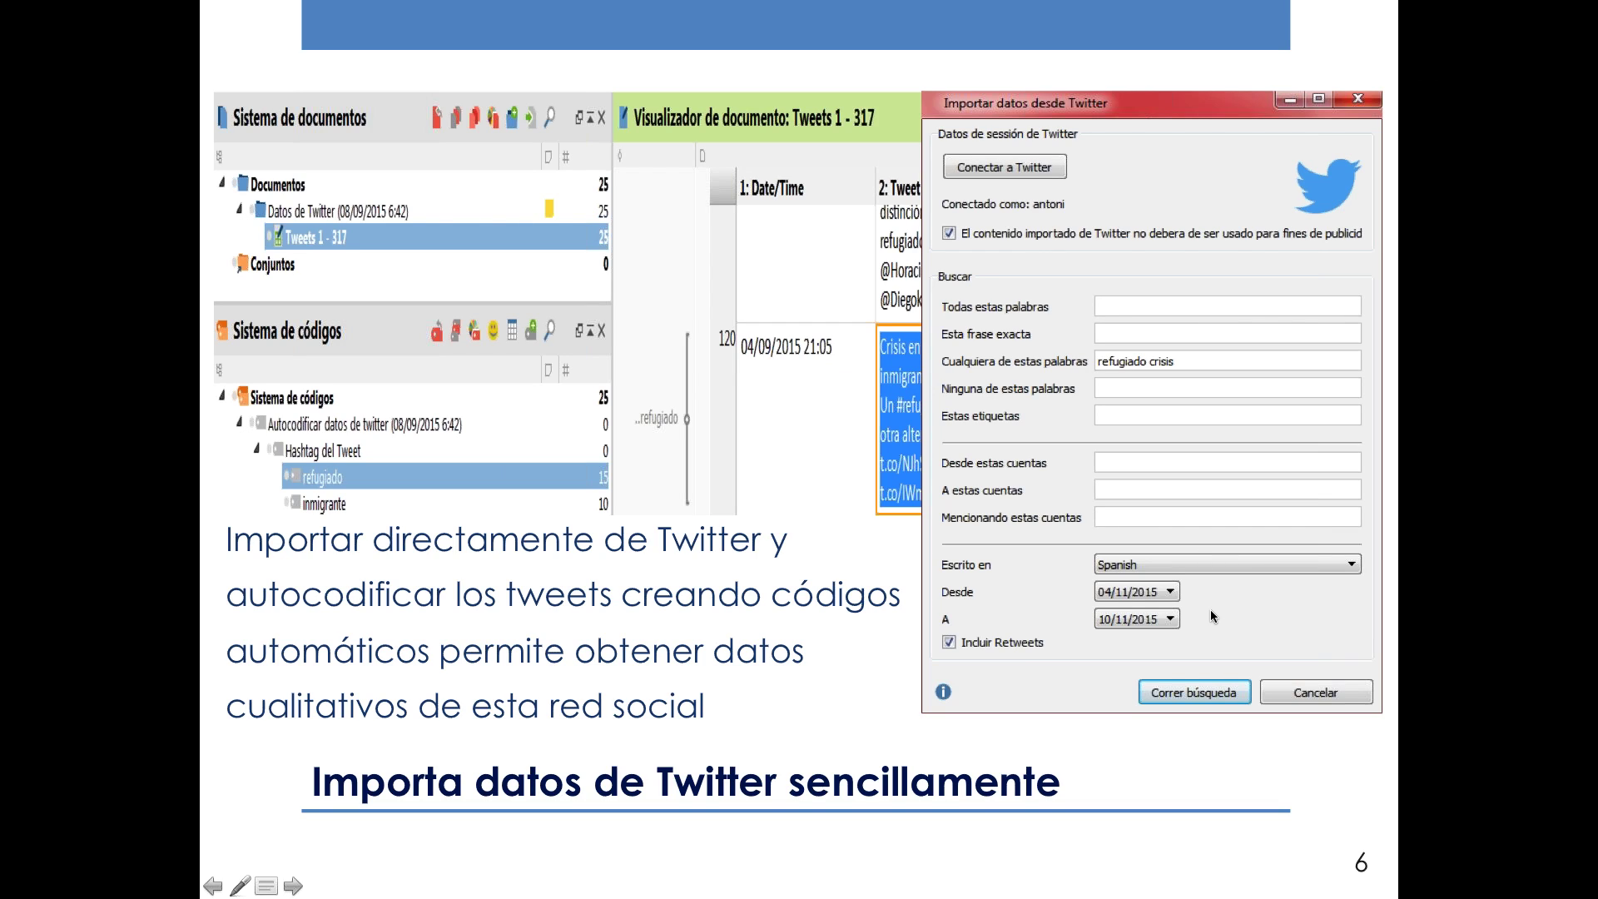
click(562, 575)
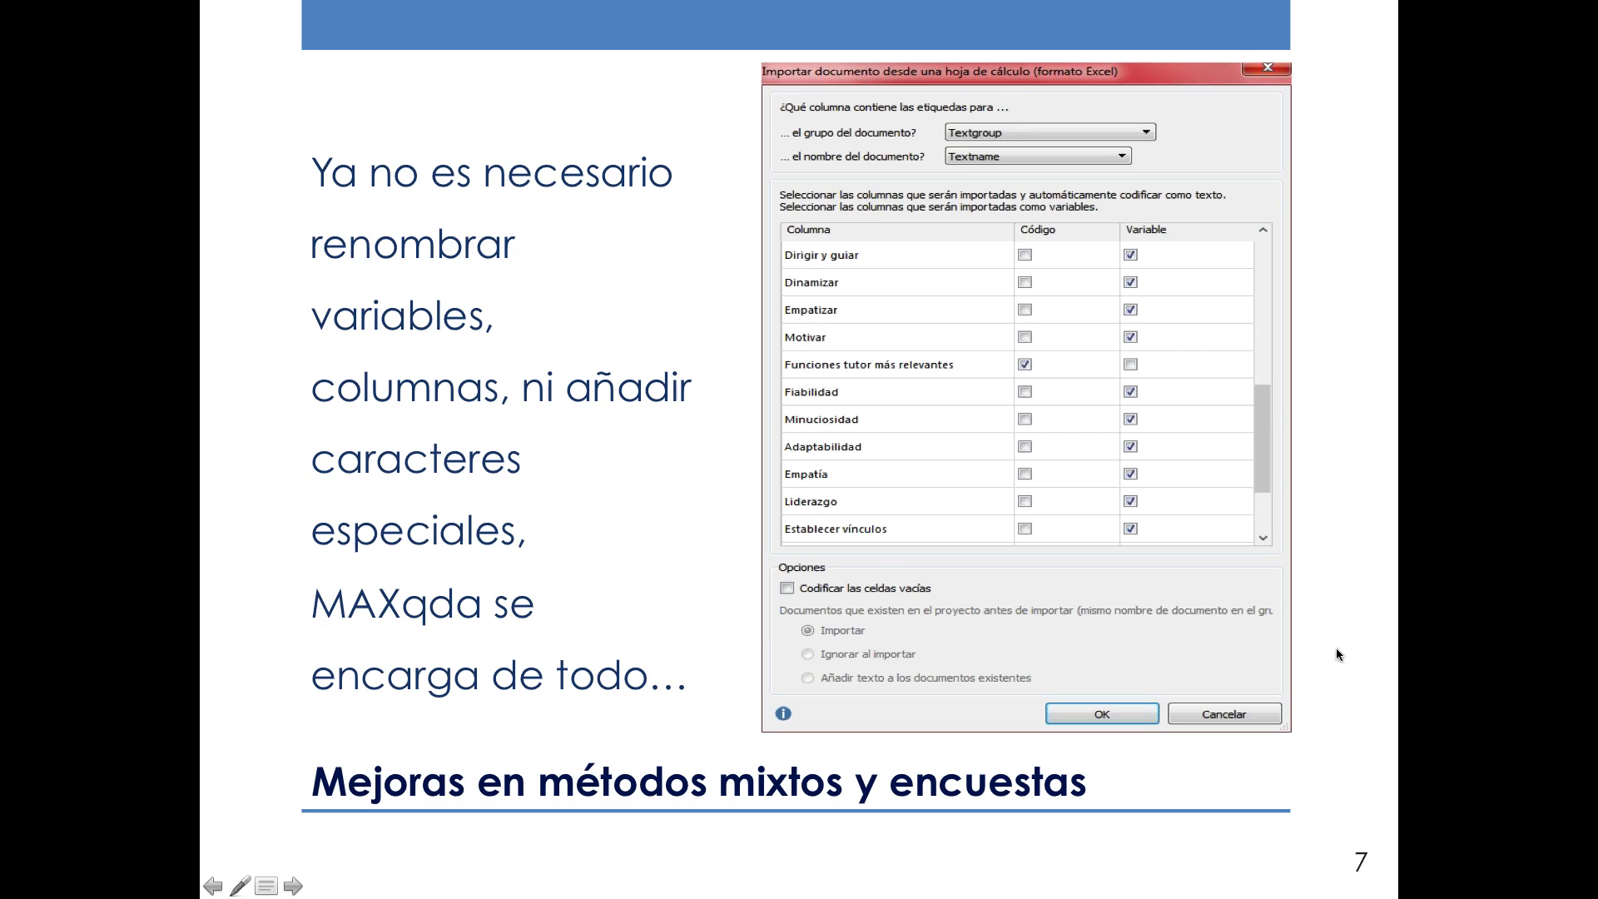
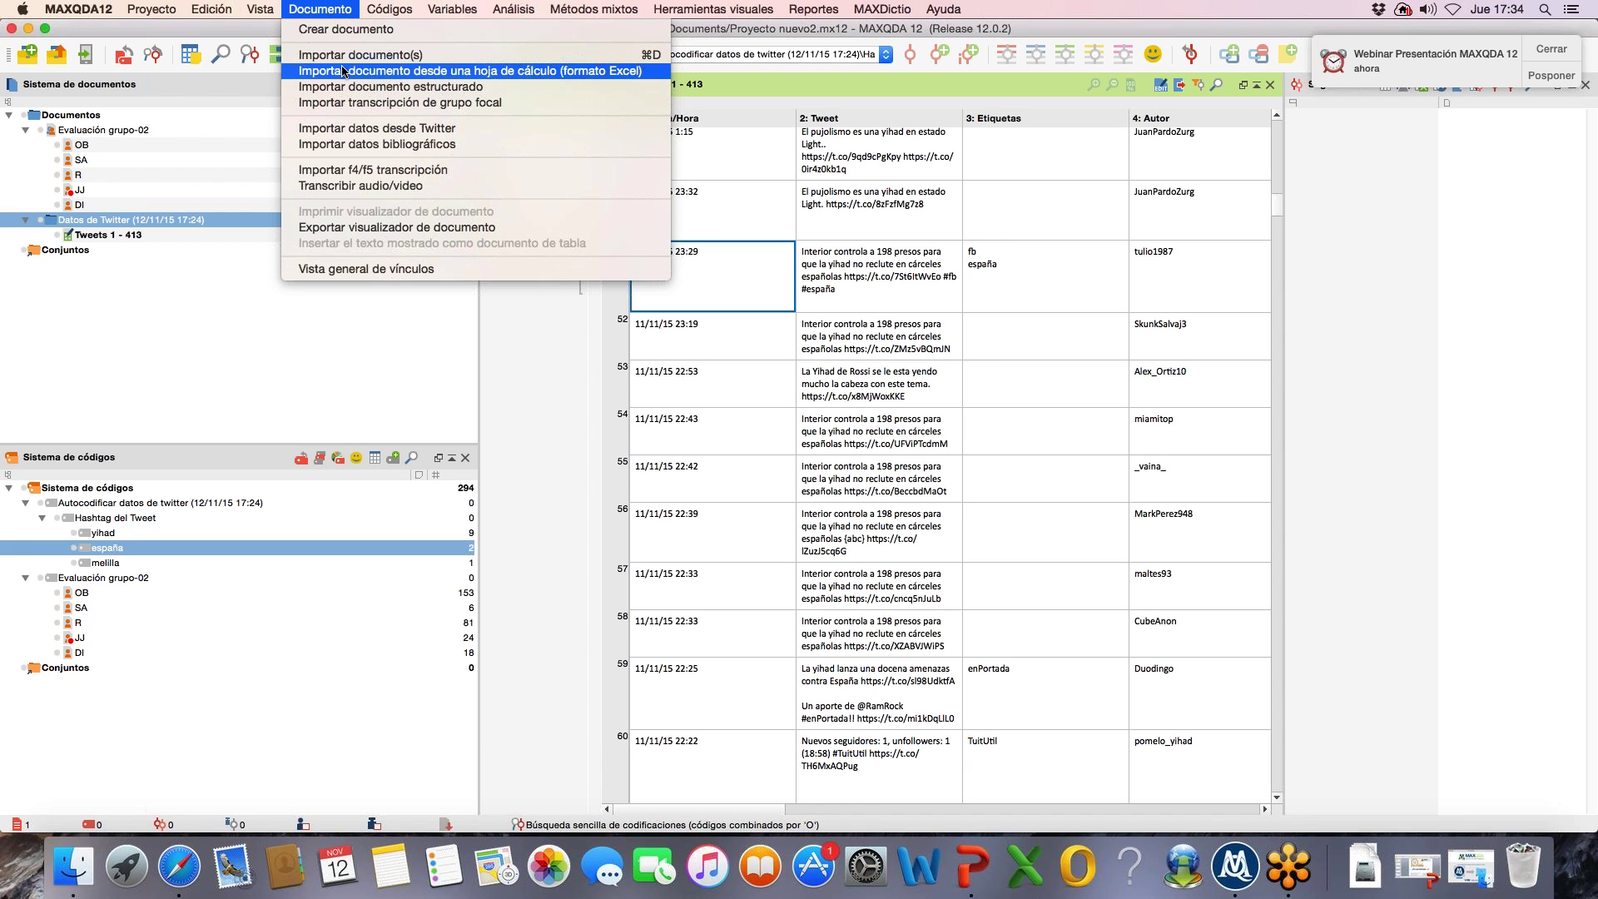
Step: Back in MAXQDA, start a spreadsheet document import and open 2015 TUTORIZACIÓN ONLINE PERSONALIZADA REVISADA.xlsx from the MAXQDA 12 folder's presentación novedades subfolder
click(966, 7)
click(713, 9)
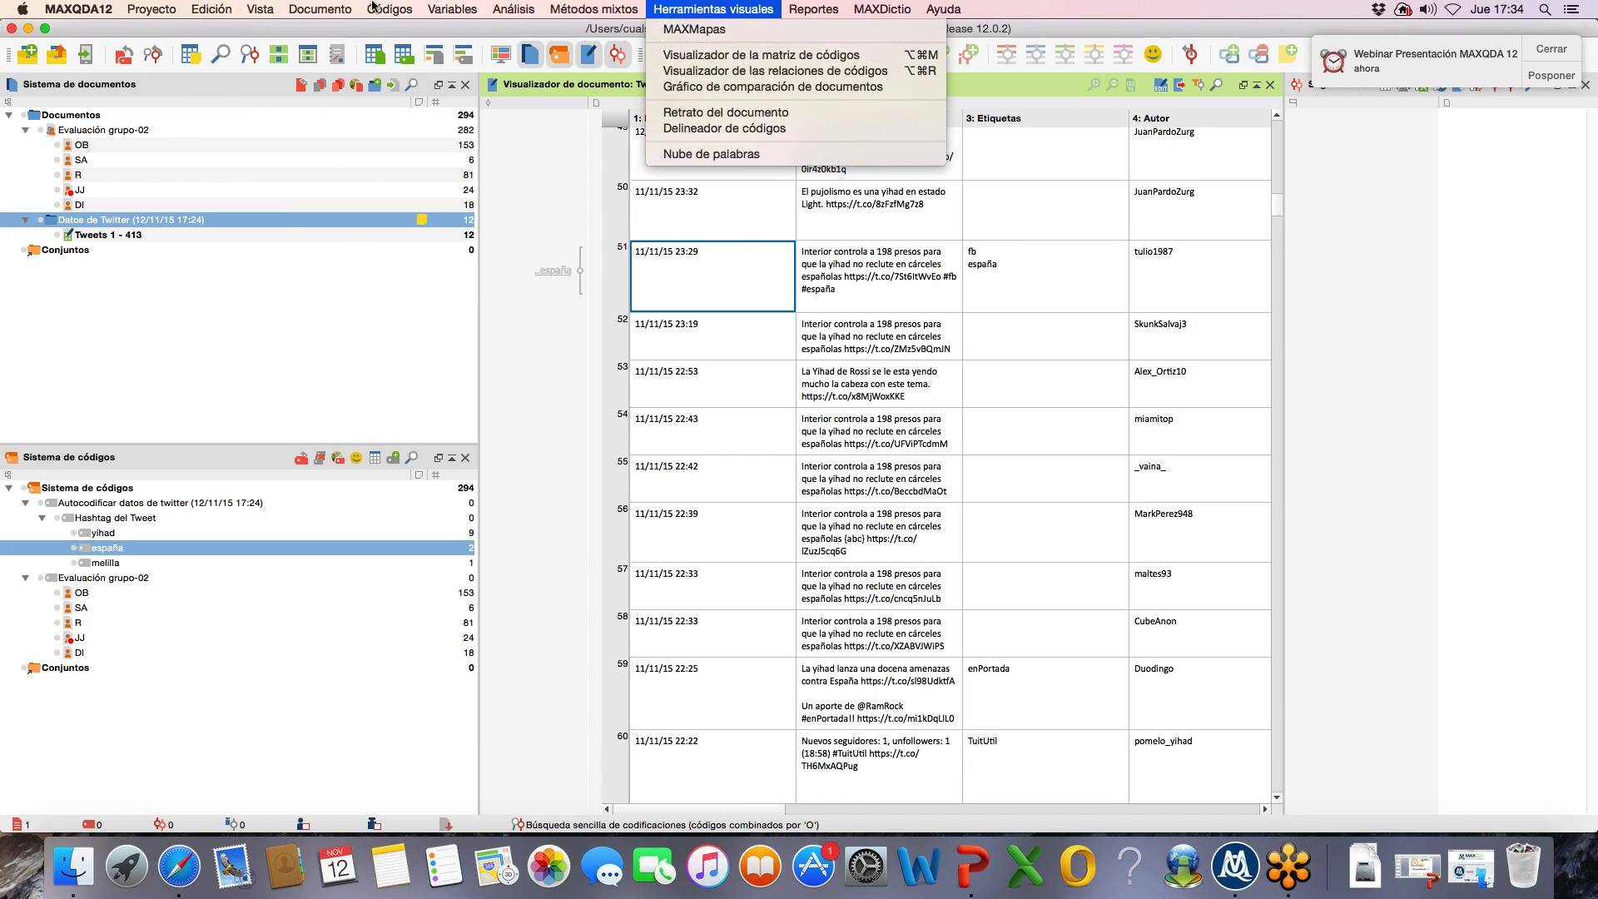
click(385, 72)
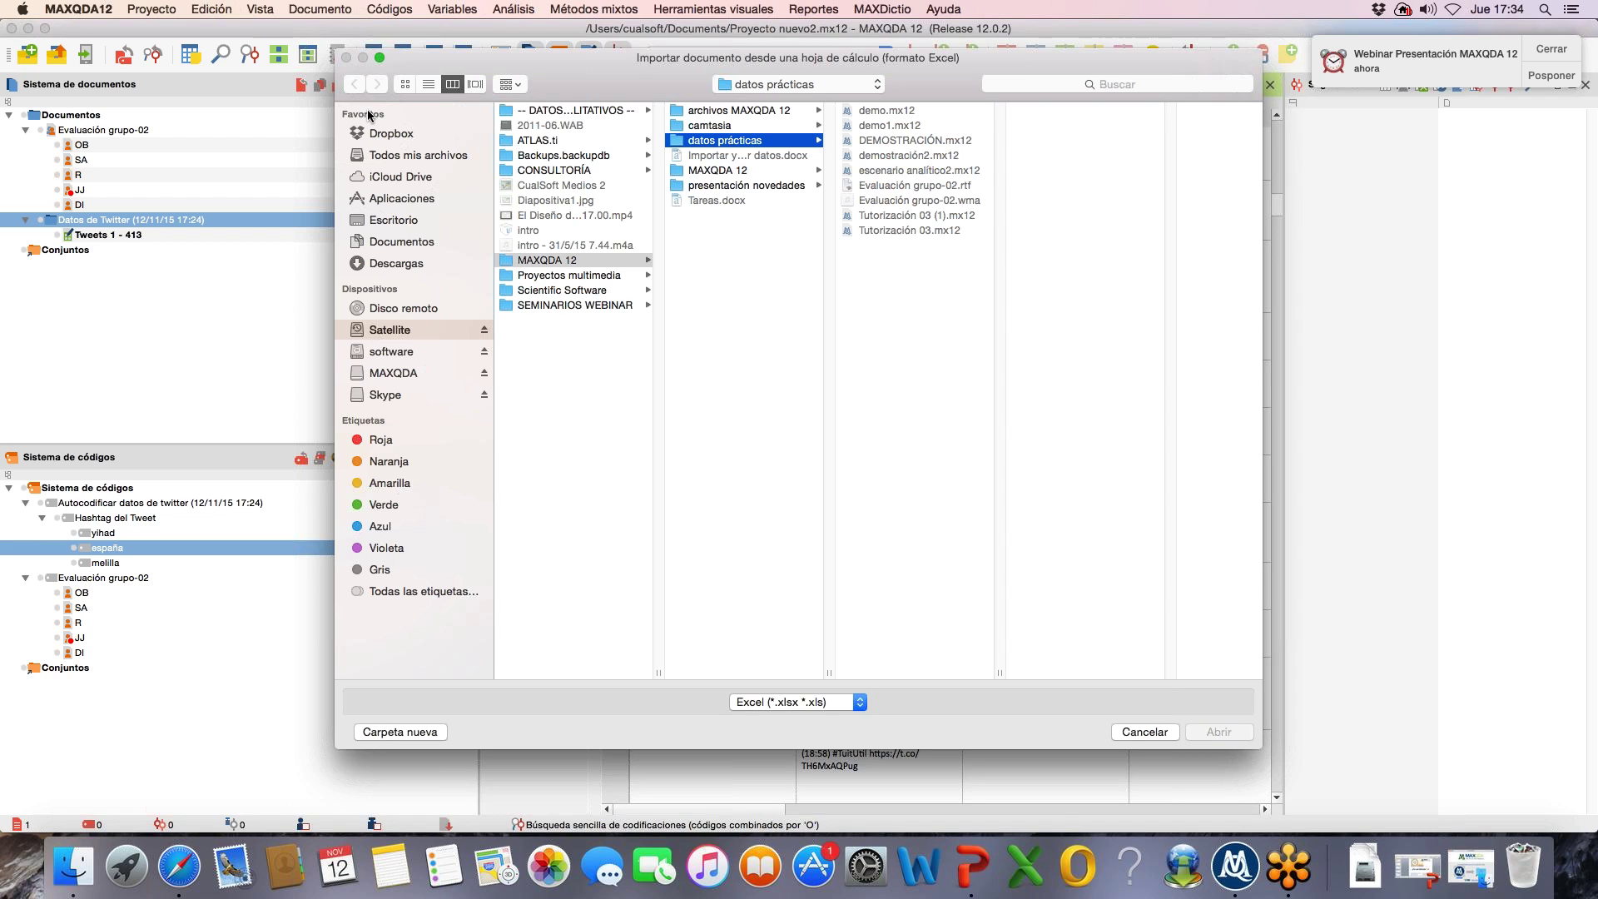
click(400, 333)
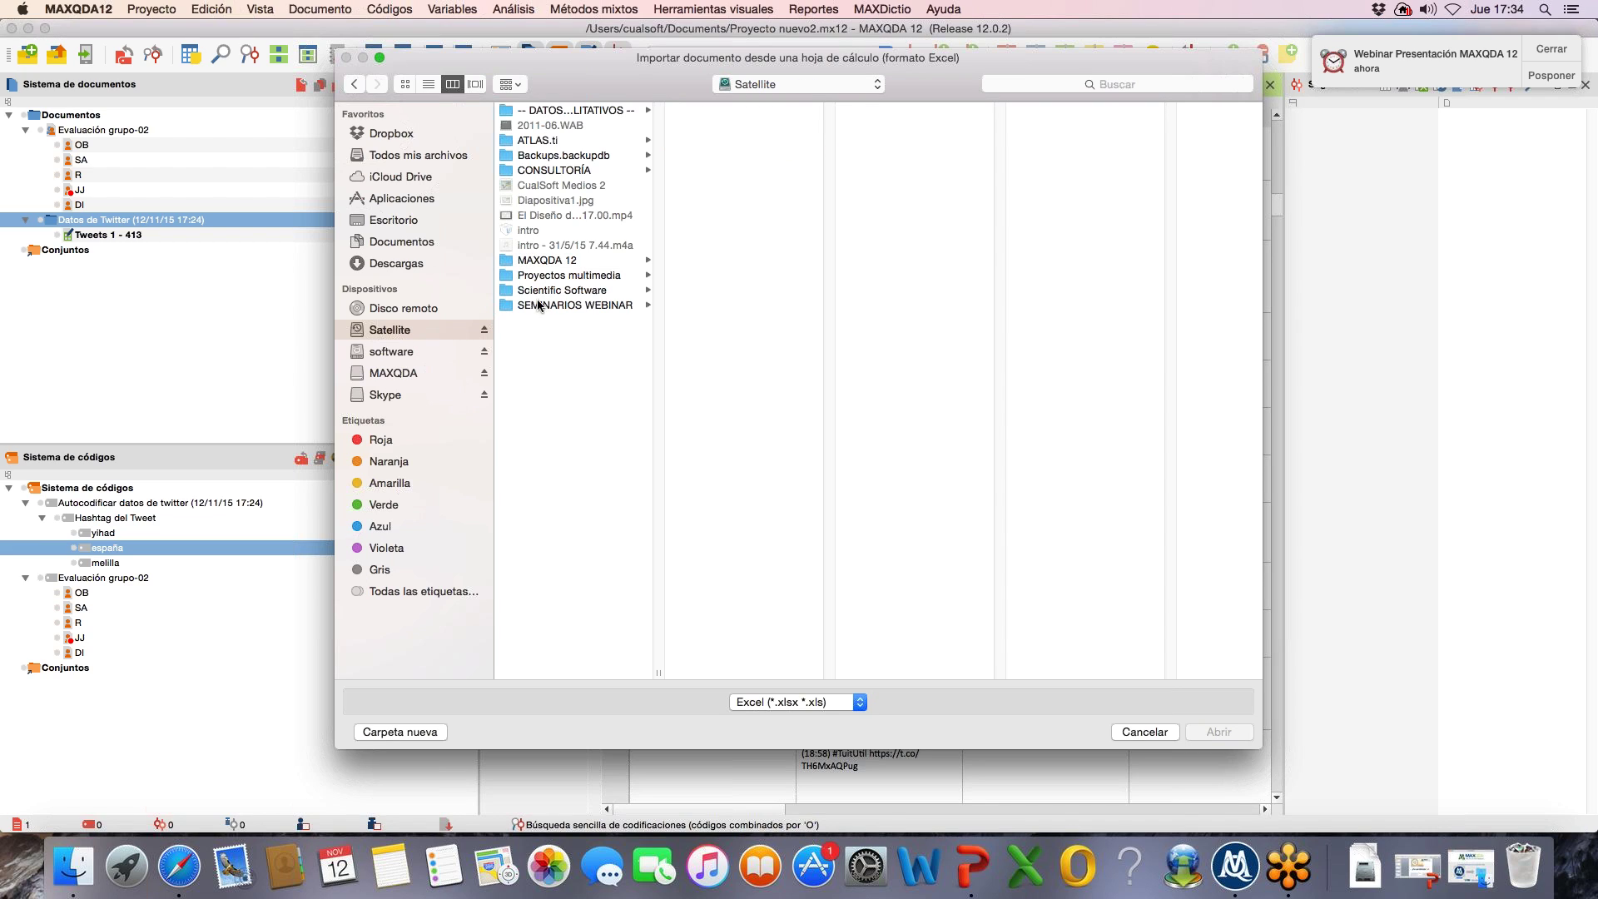
click(529, 260)
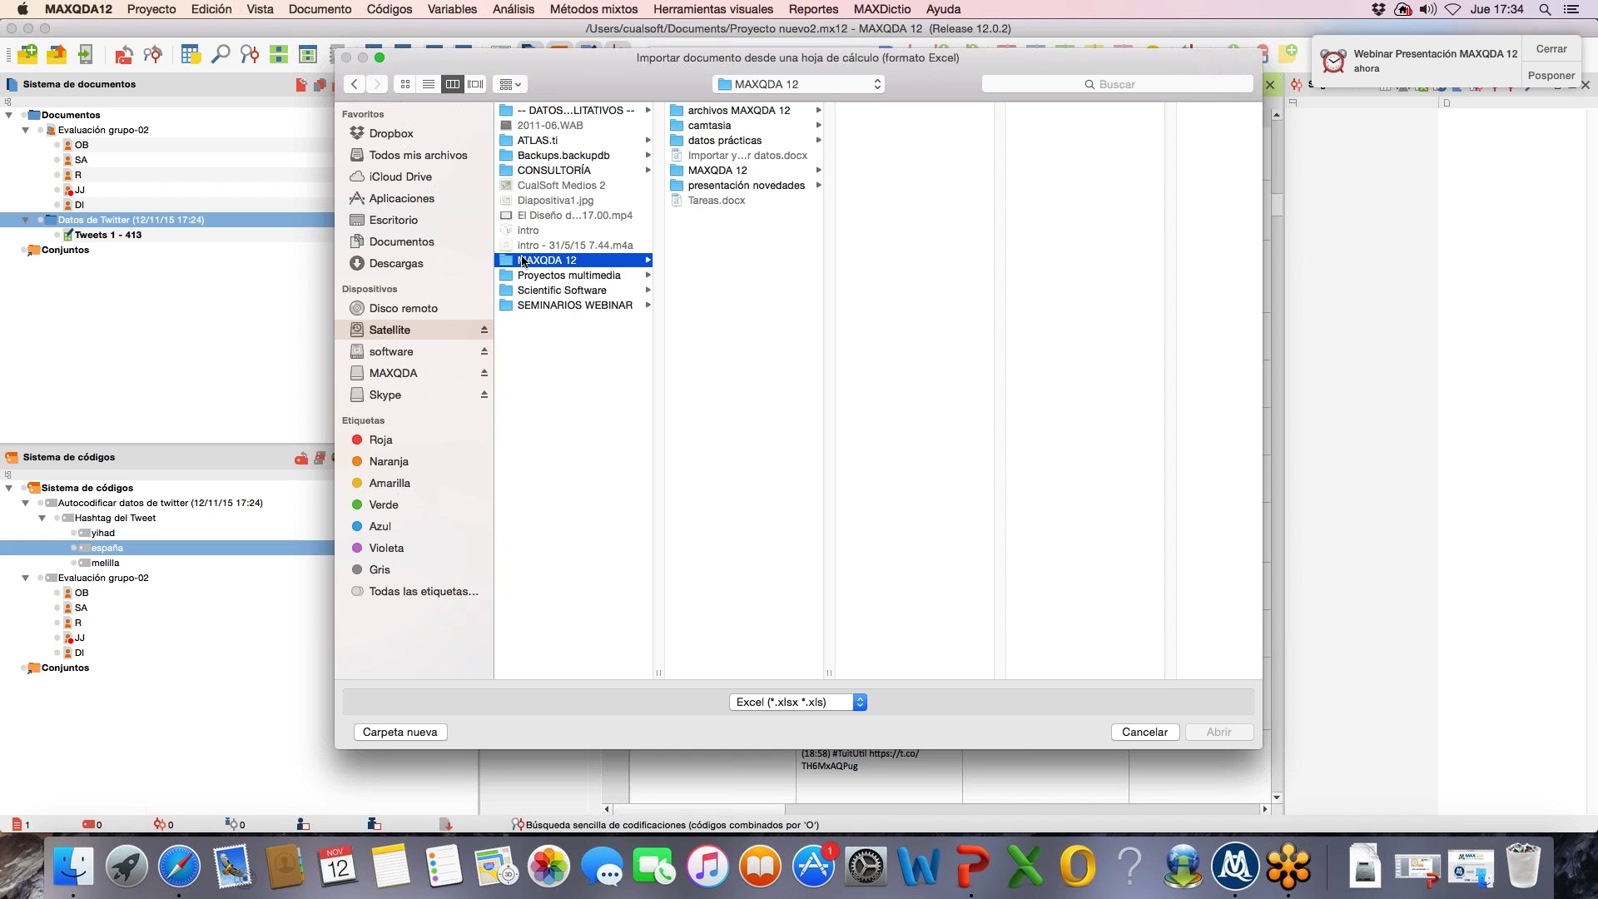
click(735, 172)
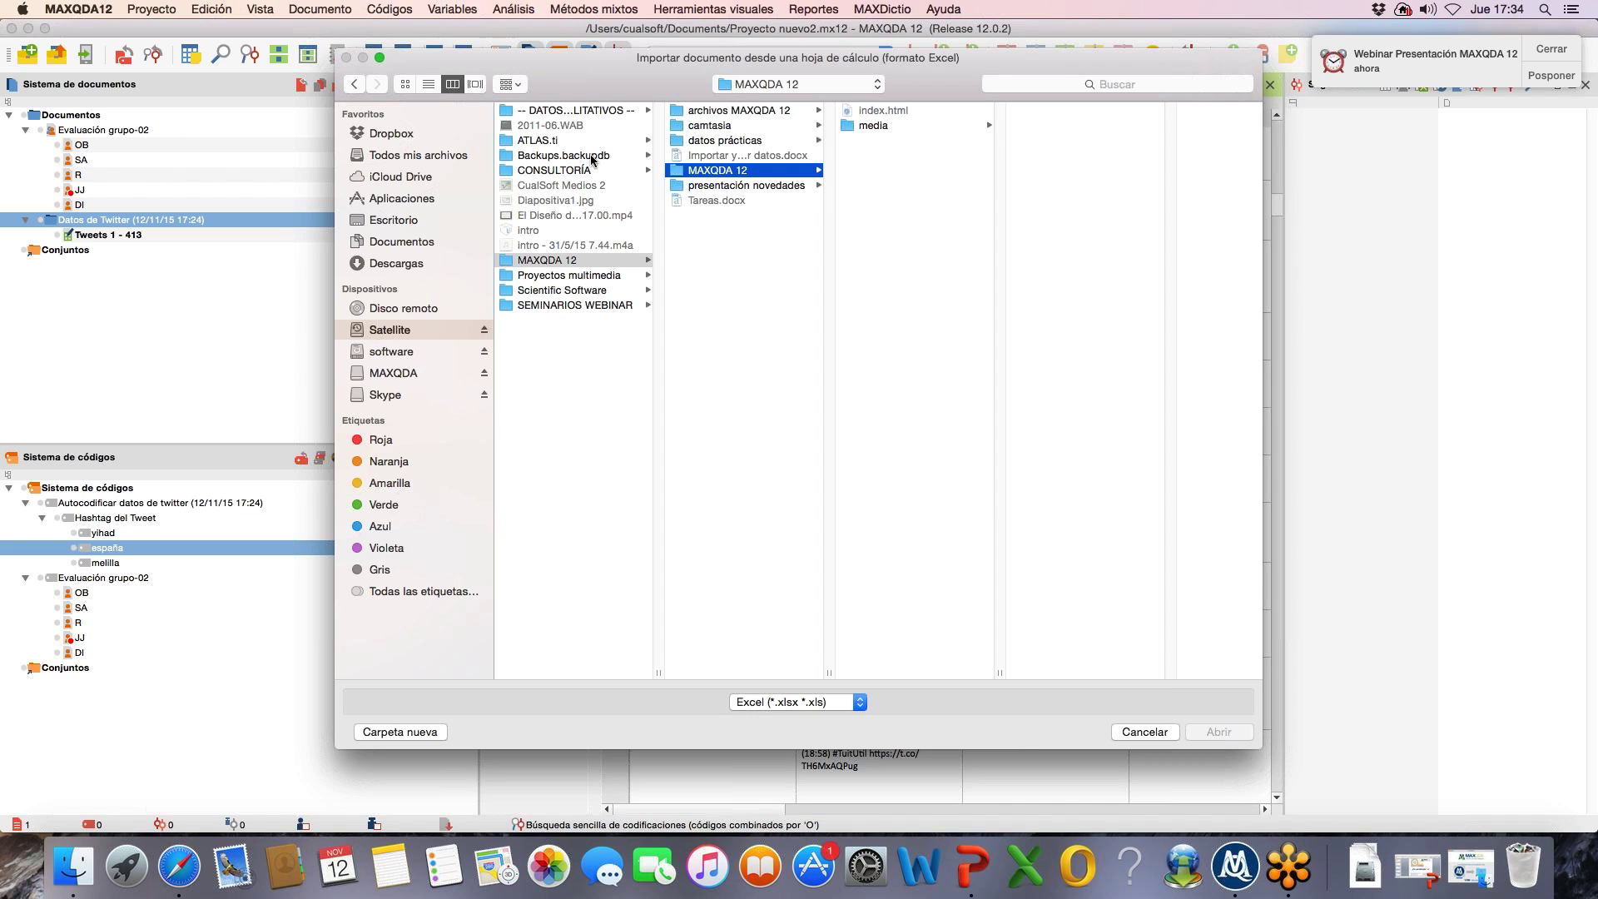
click(721, 187)
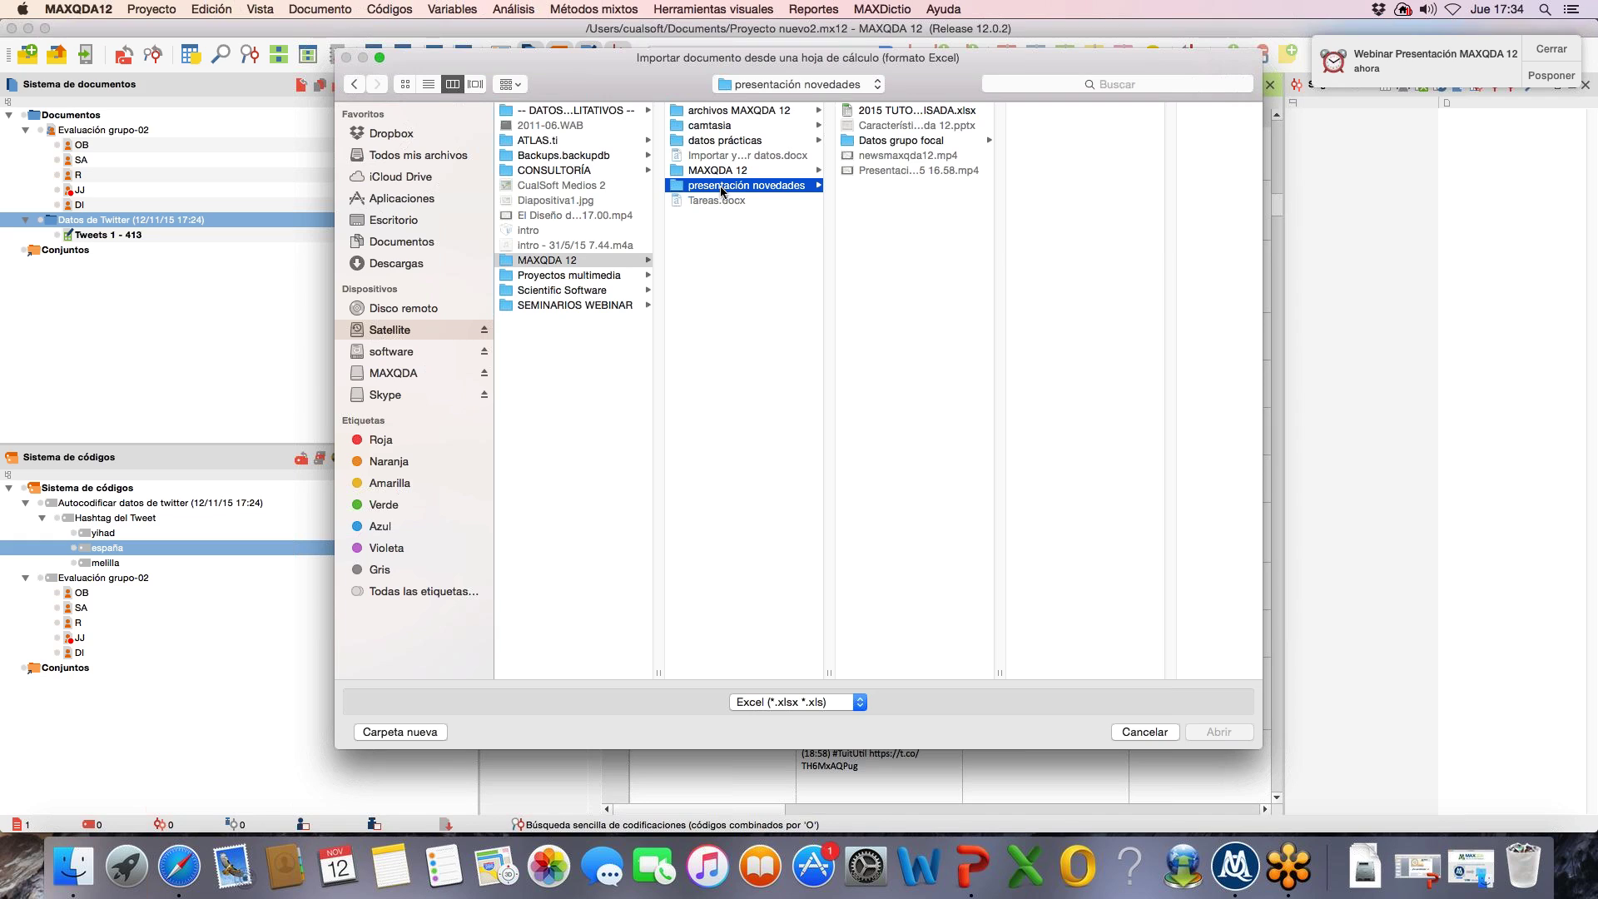
click(912, 114)
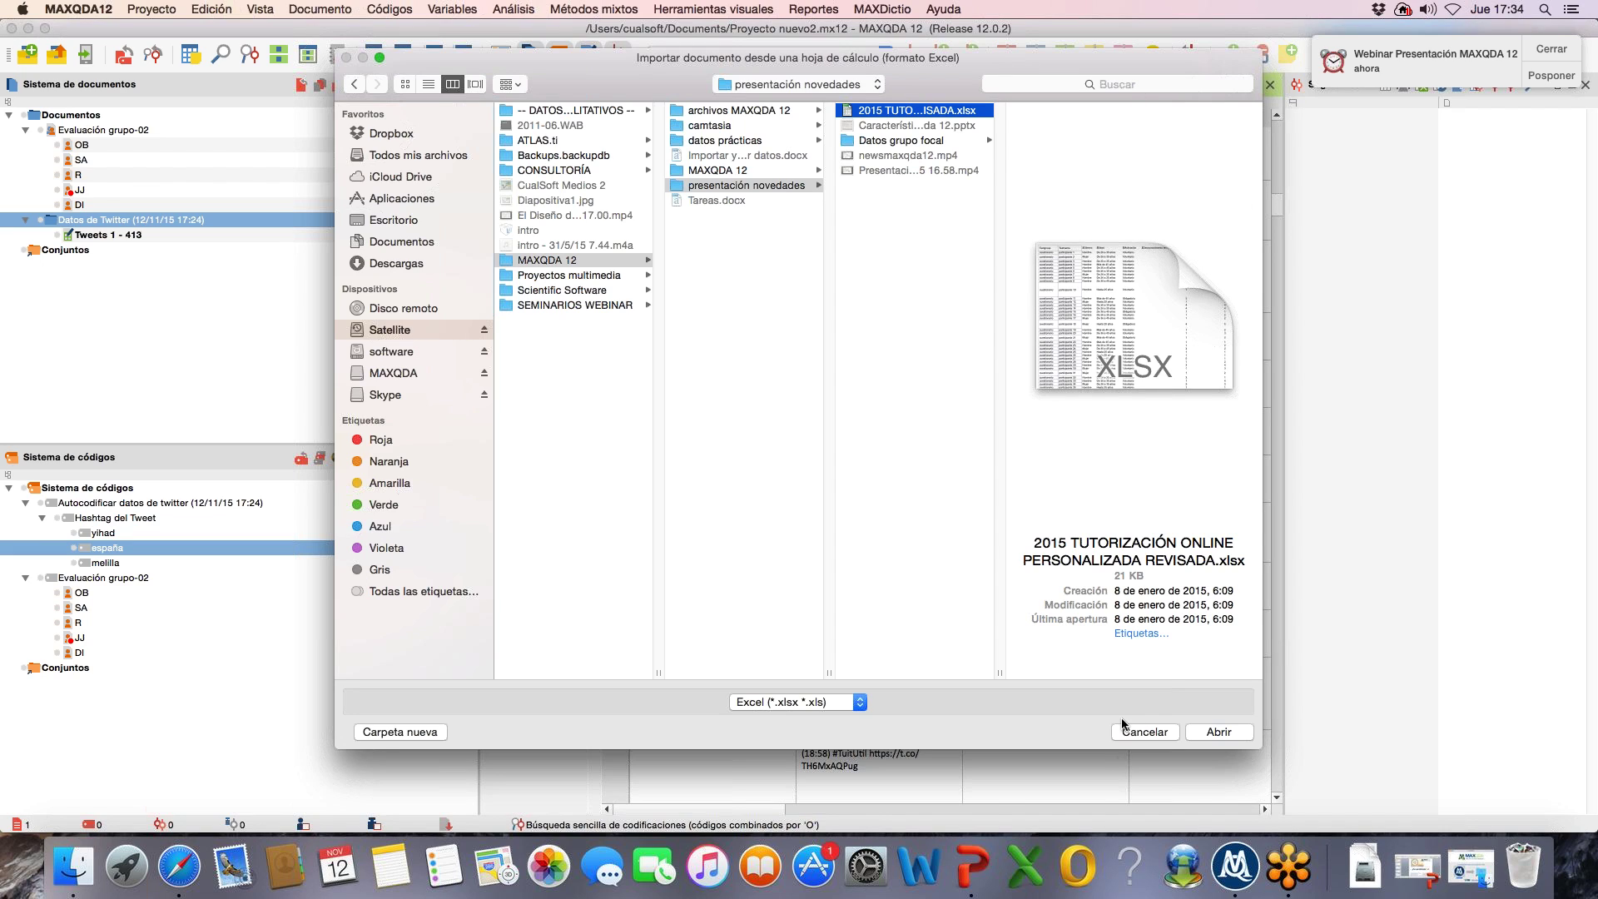
click(1227, 734)
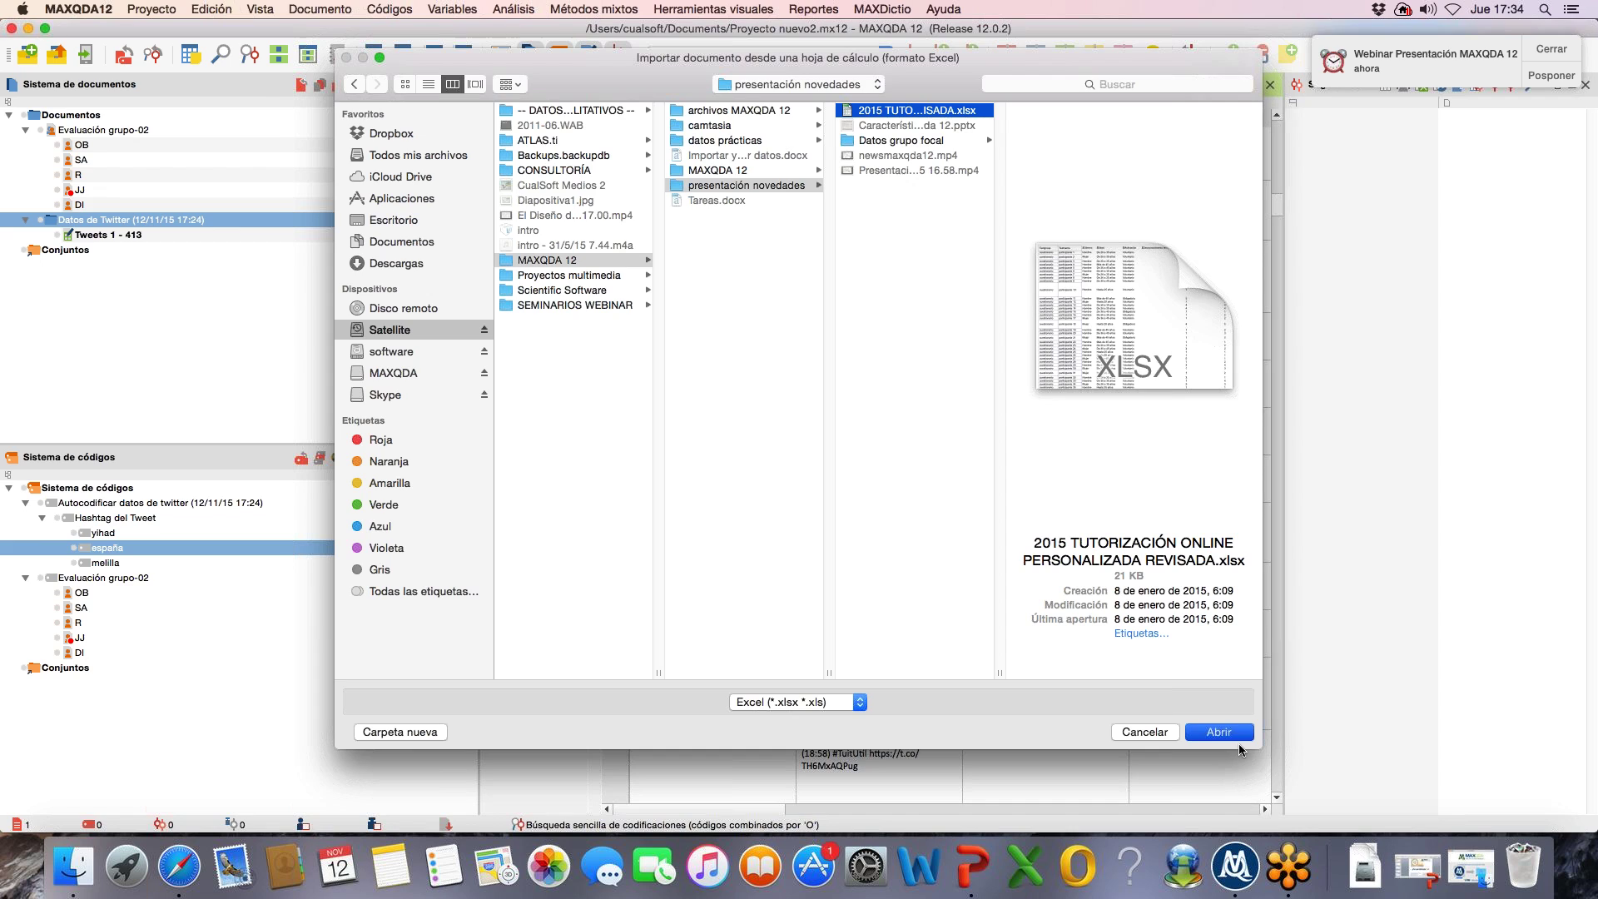
key(Return)
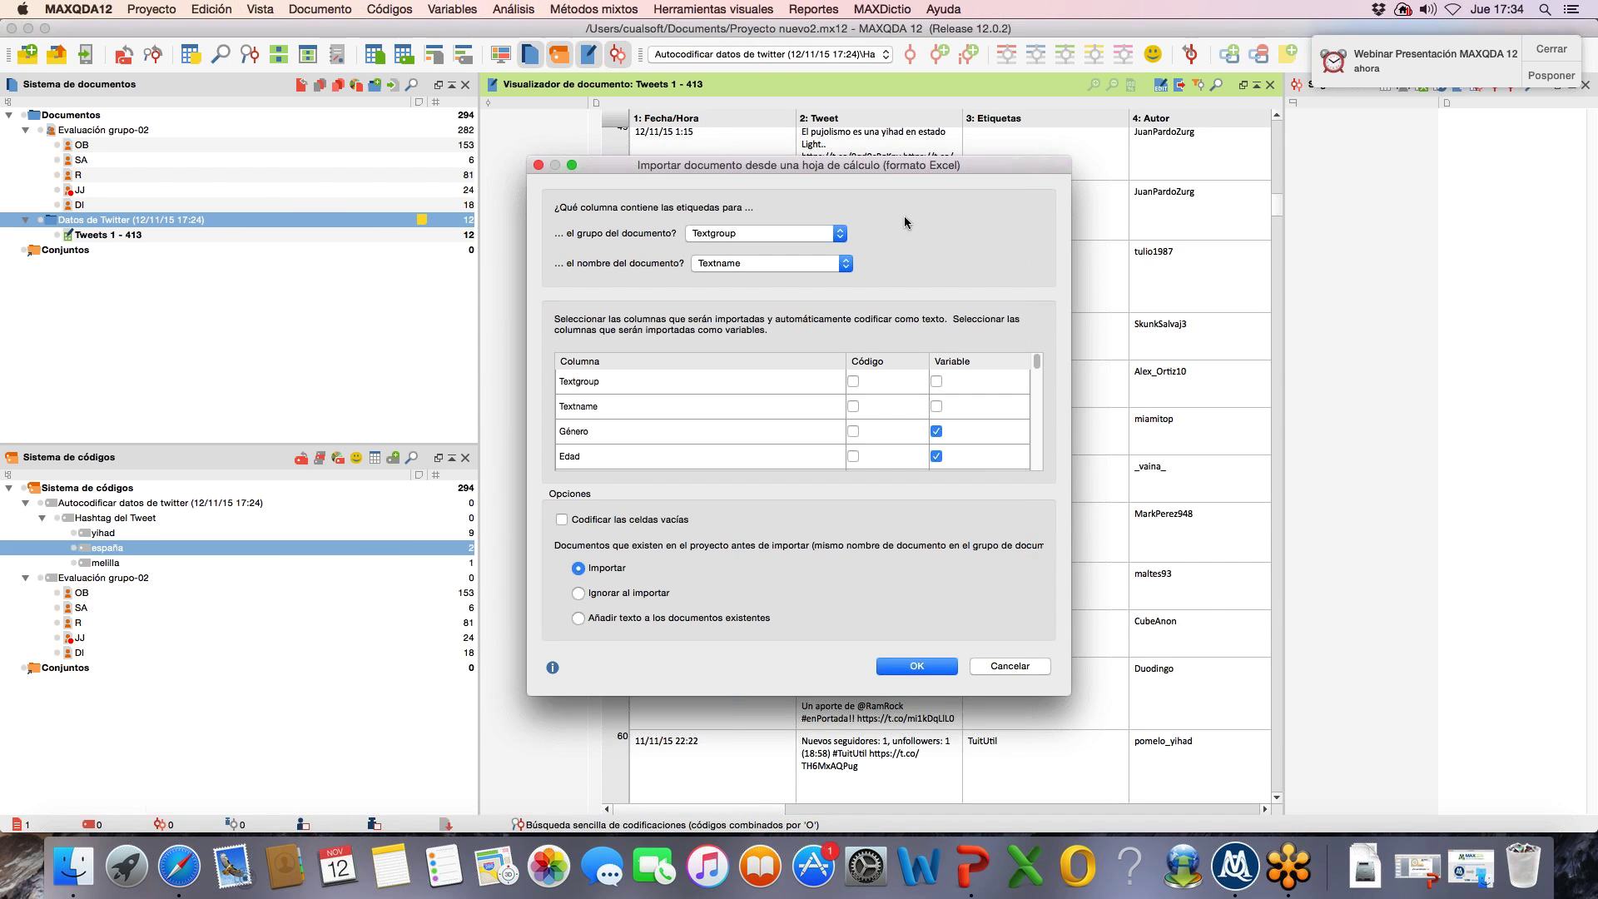
Step: Review the available label columns, keeping Textgroup for the document group and Textname for the document name
drag(852, 163, 790, 27)
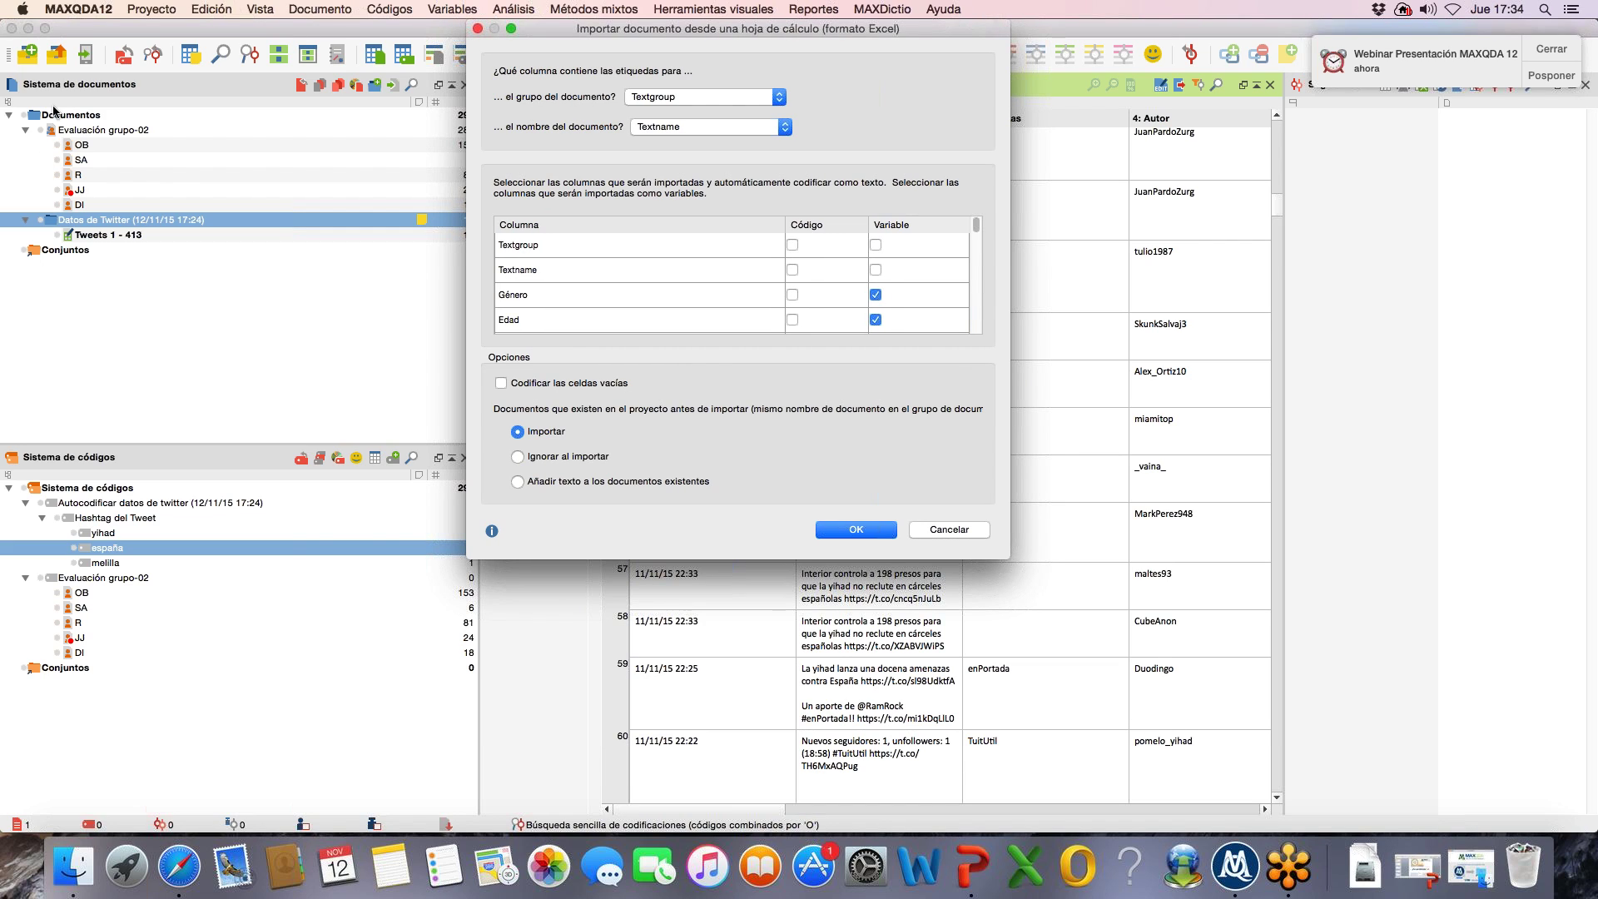
click(685, 95)
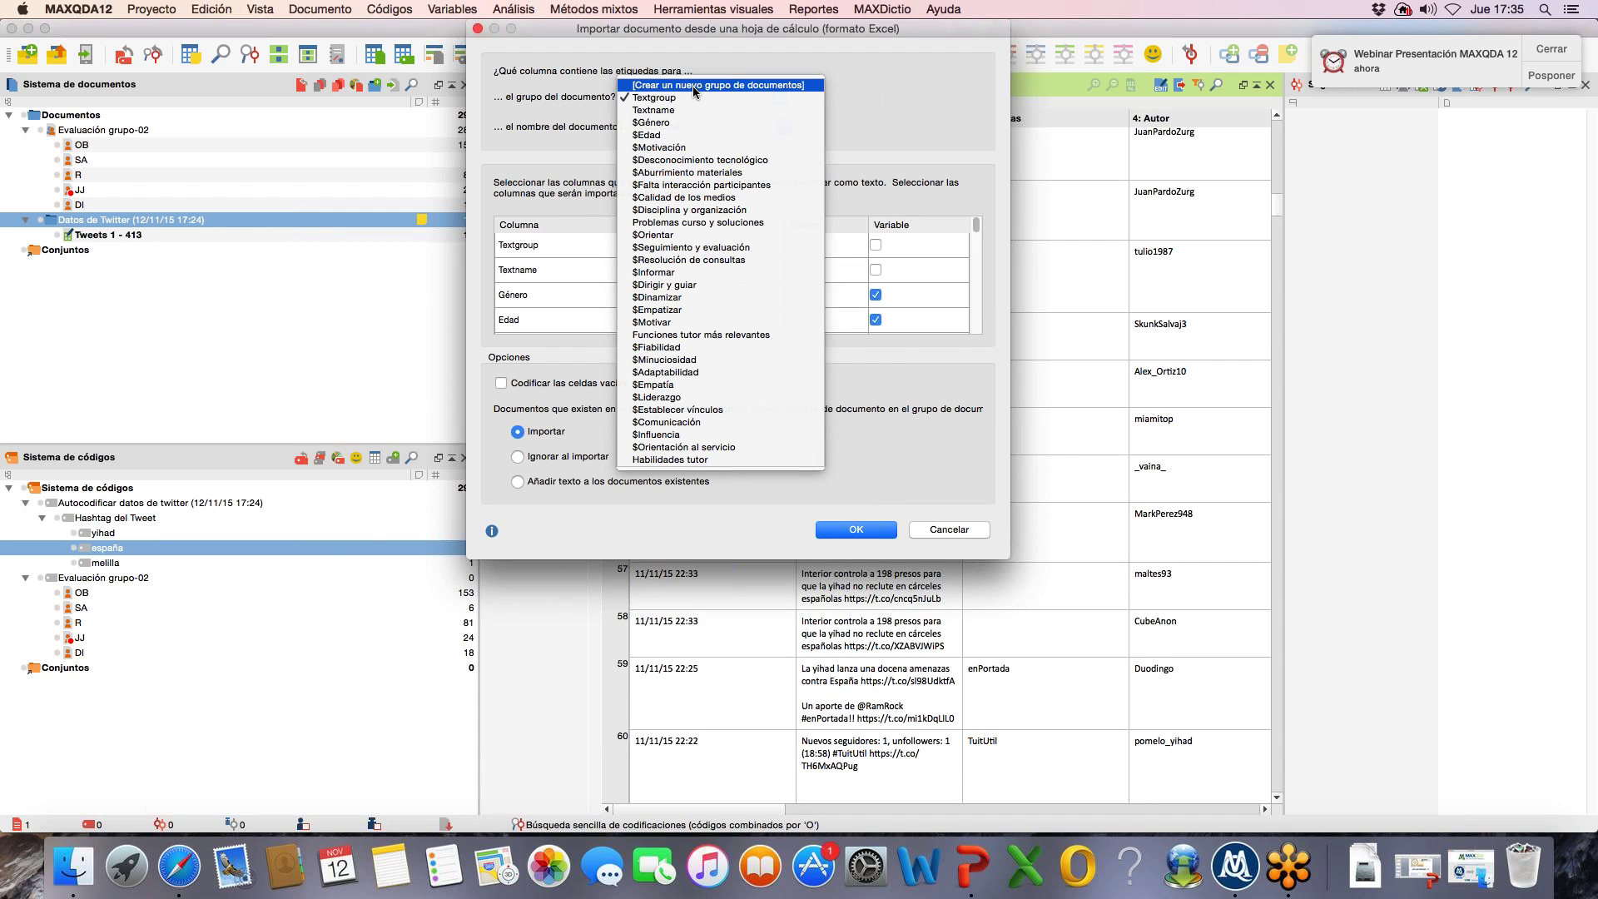
click(657, 97)
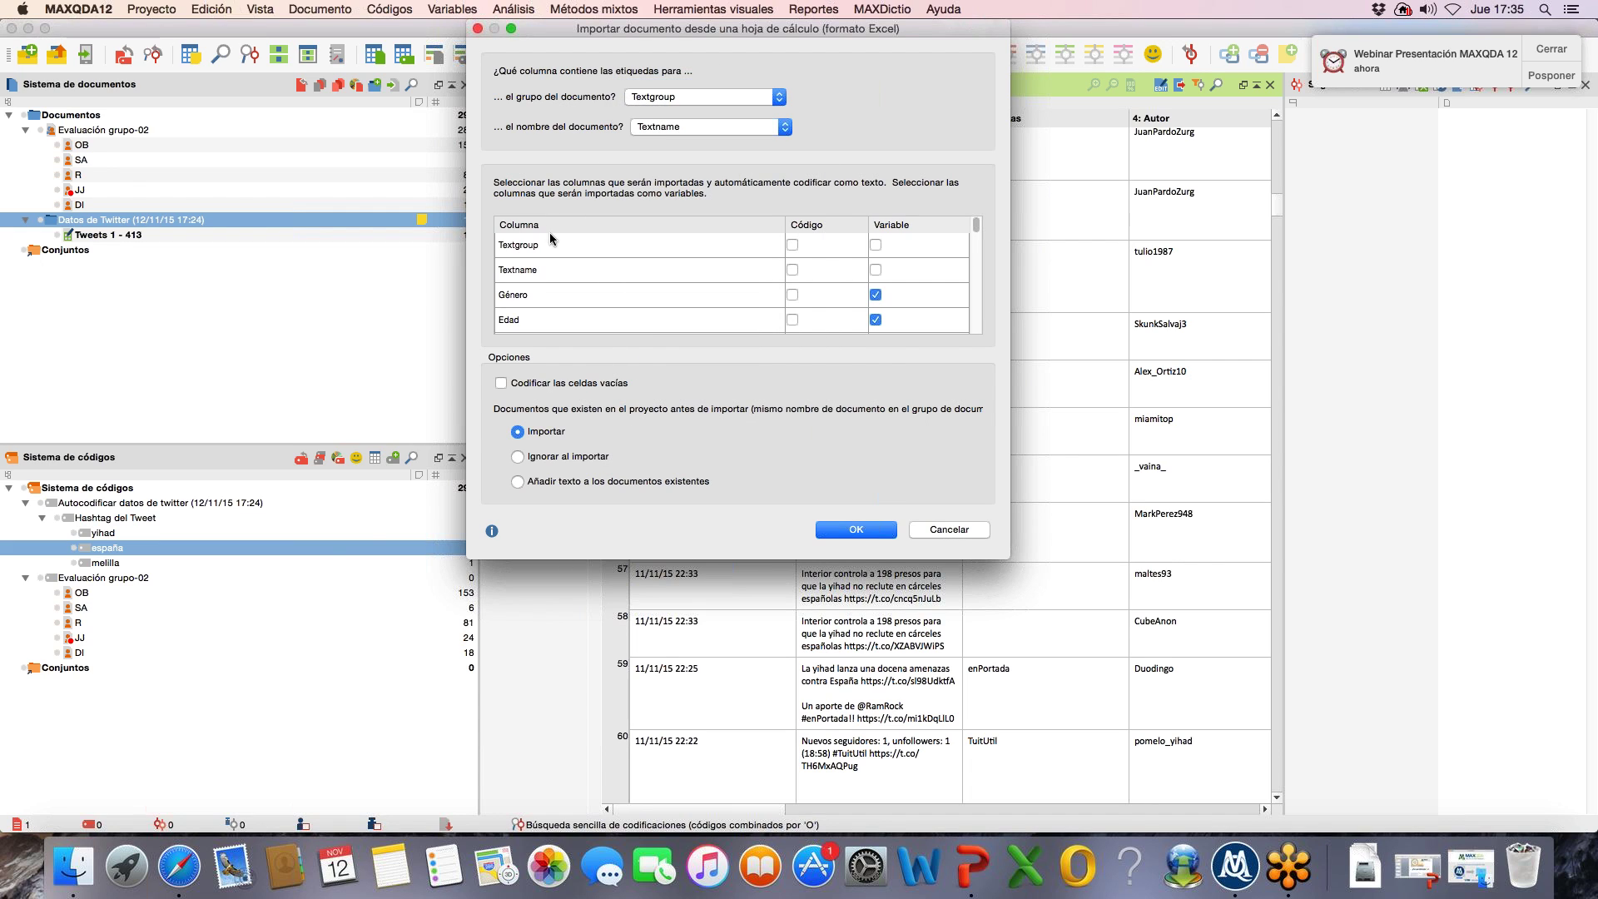
click(688, 97)
click(641, 100)
click(642, 100)
click(648, 98)
click(650, 95)
click(653, 98)
click(683, 129)
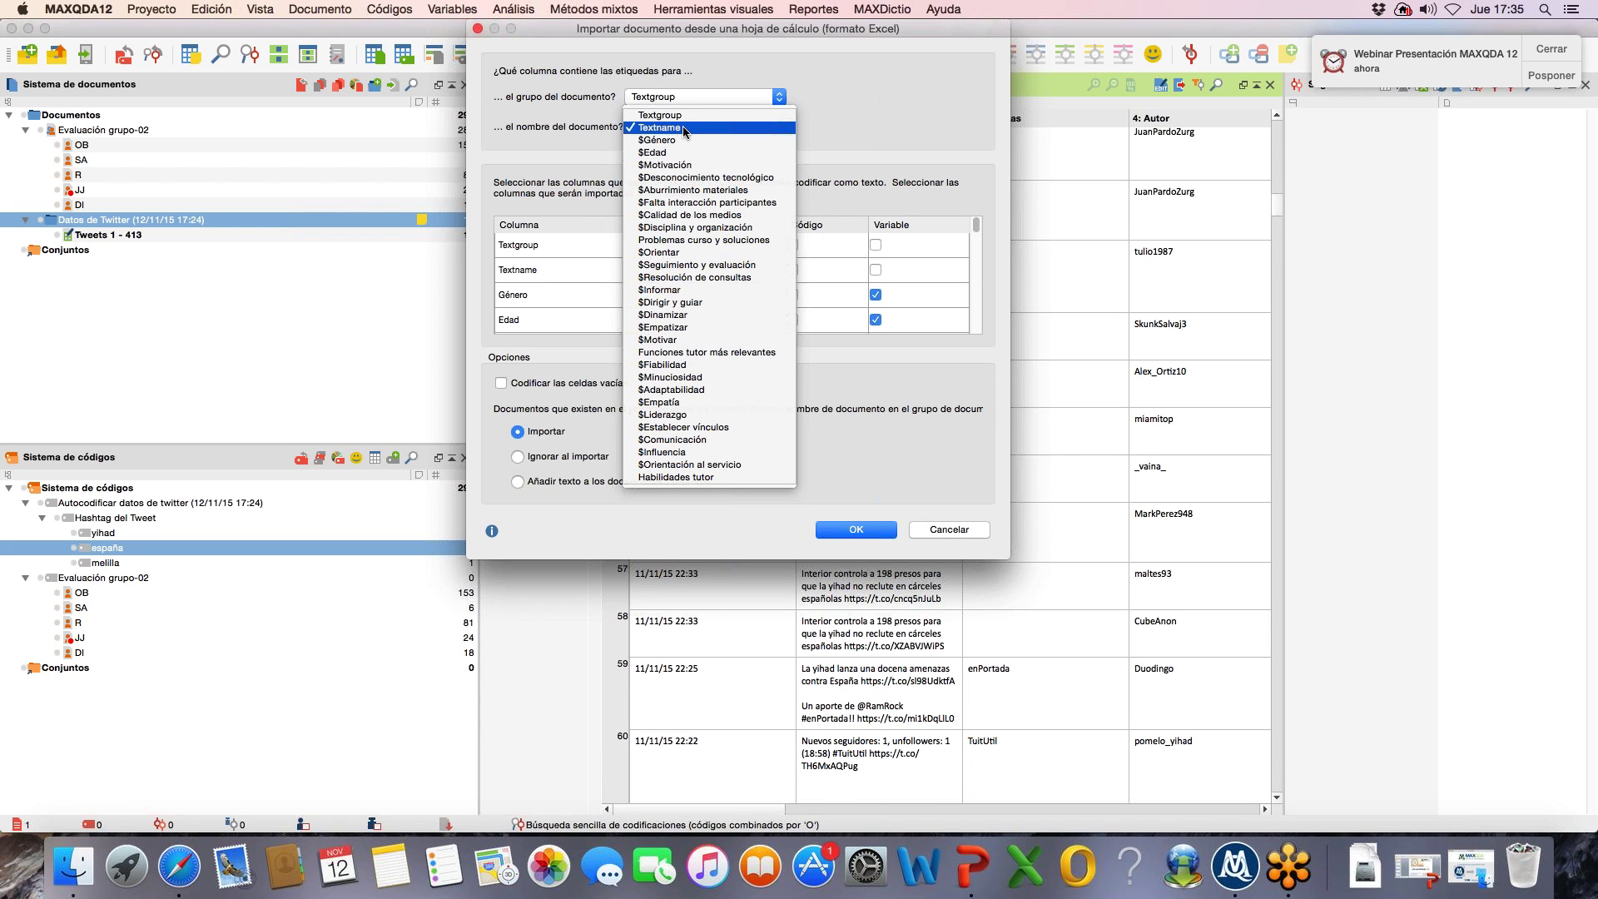
click(683, 129)
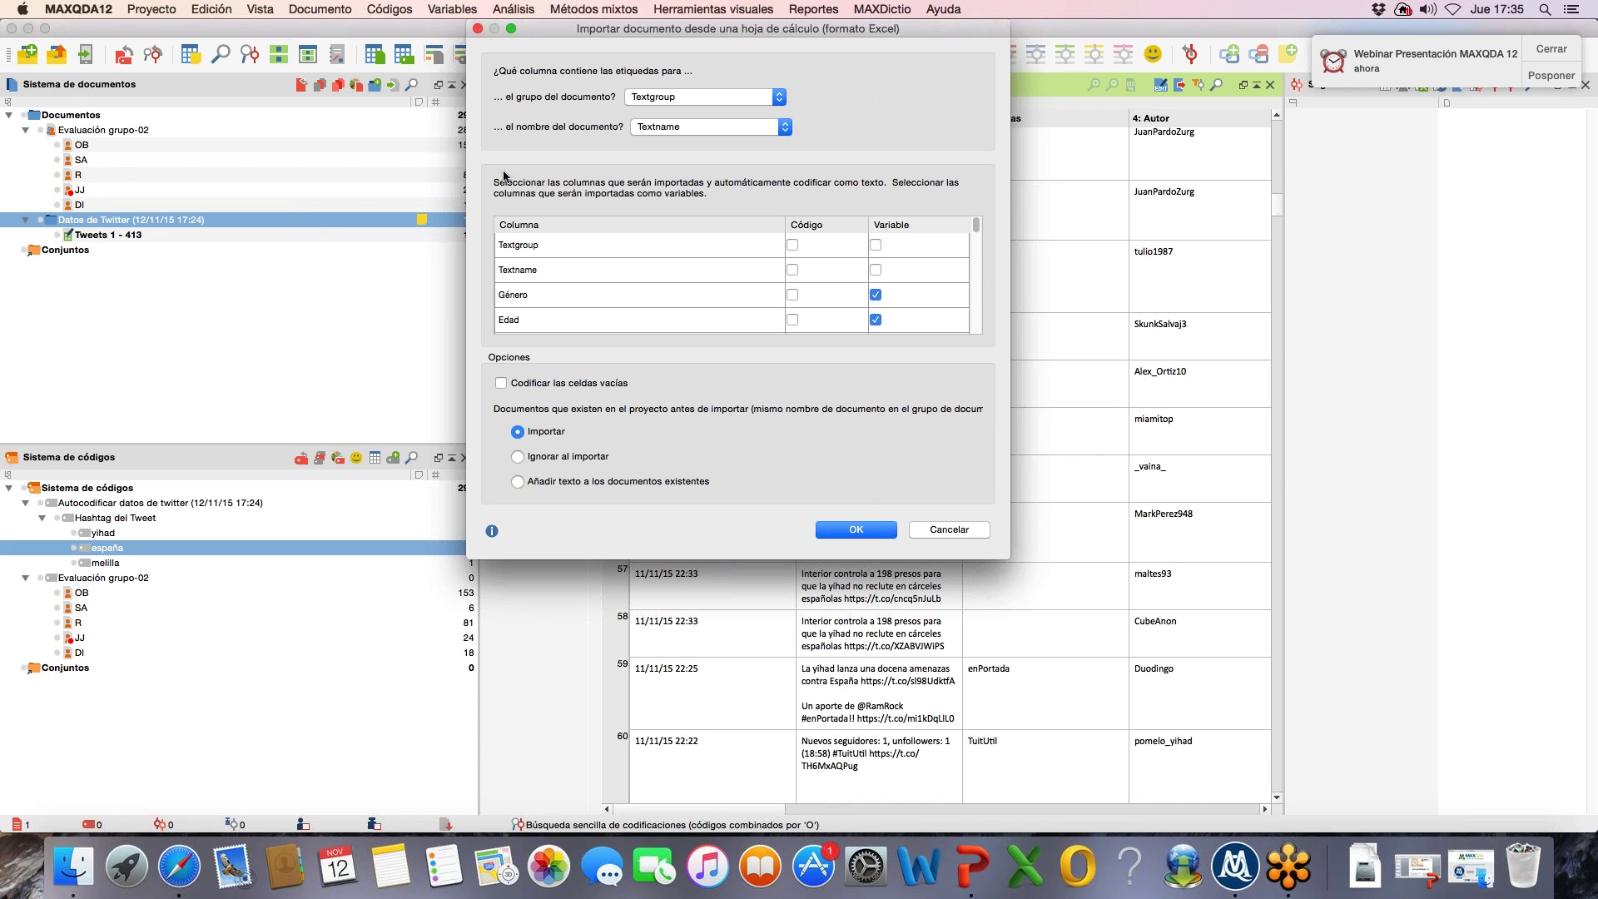
Step: Rename the Textgroup column as Cuestionarios and the Textname column as participante in the import column list
click(525, 250)
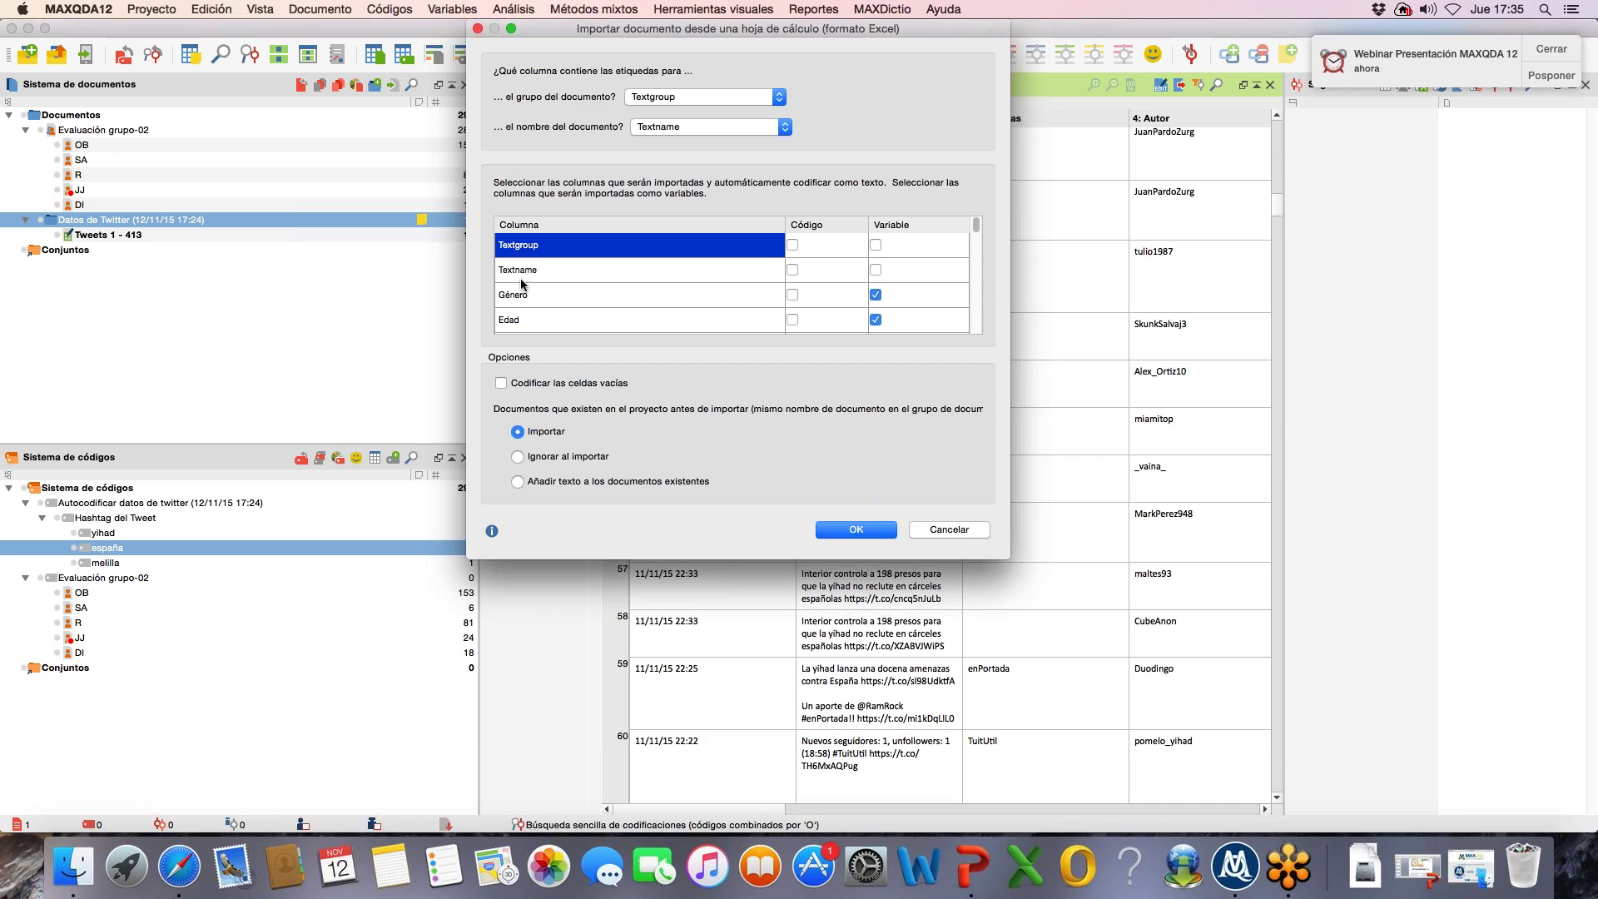
click(519, 272)
click(521, 244)
click(522, 244)
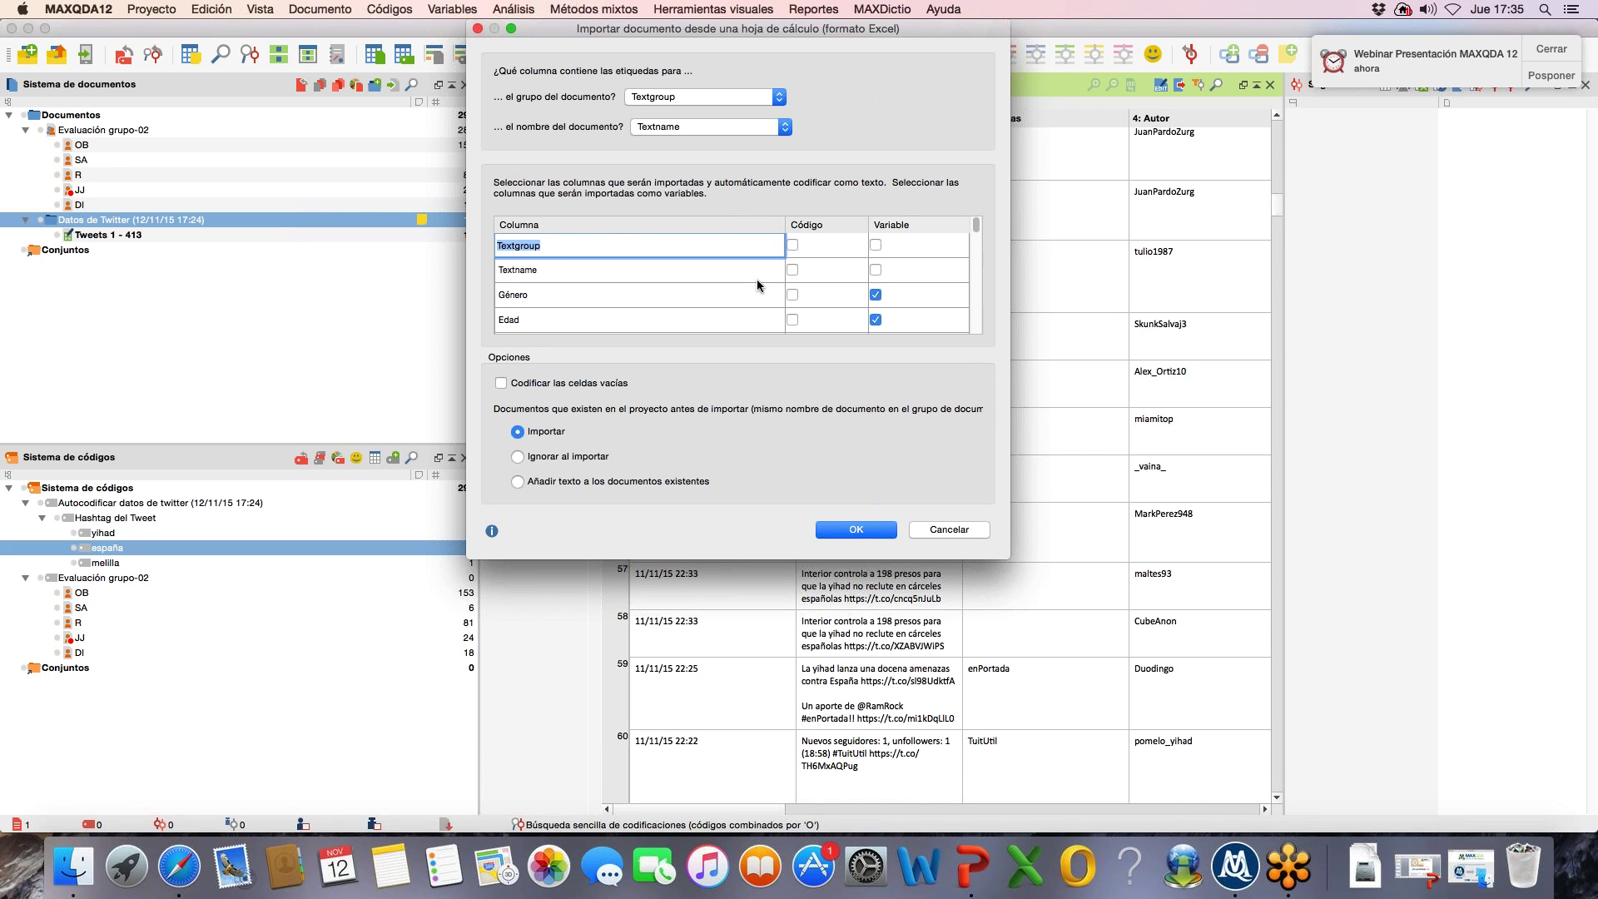
text(Cuestionarios)
click(645, 272)
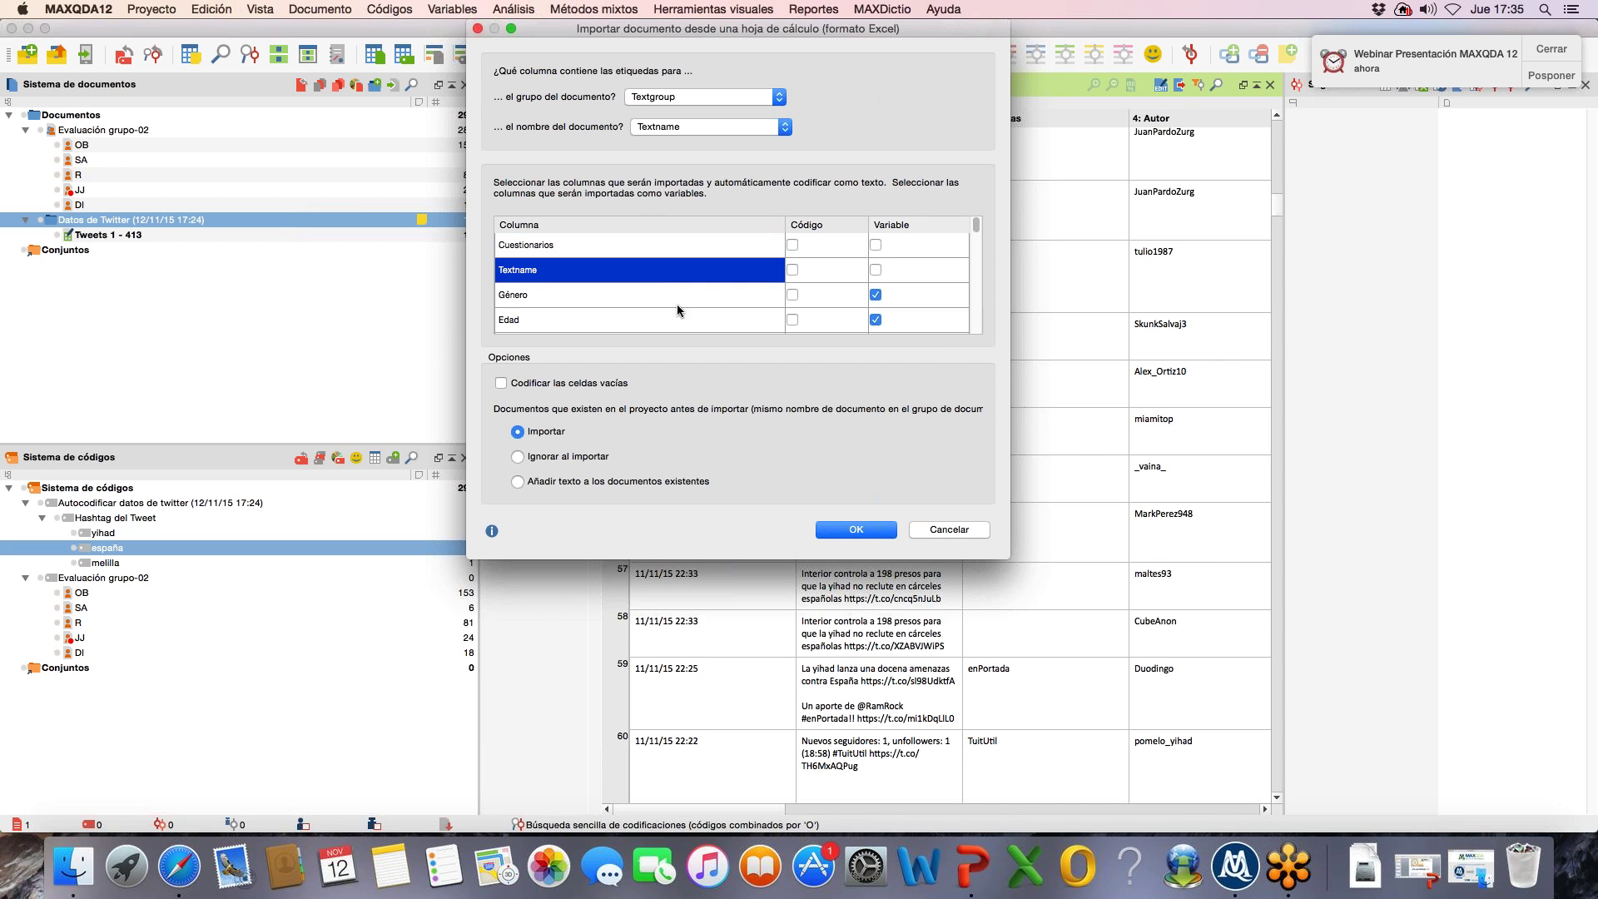
click(681, 274)
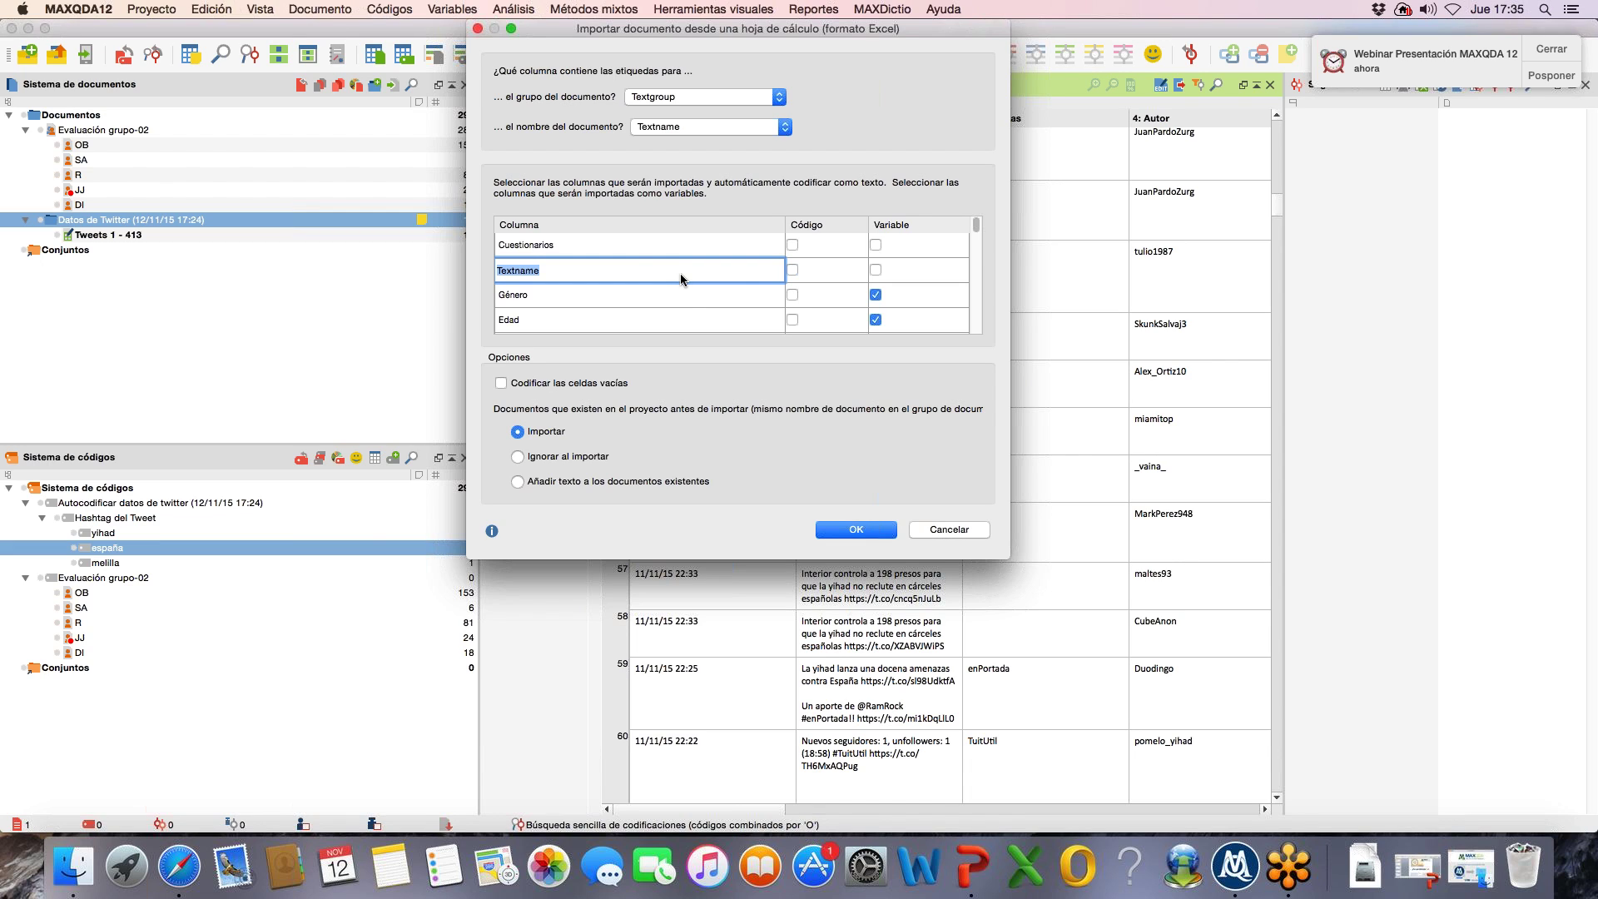
text(participante)
click(596, 292)
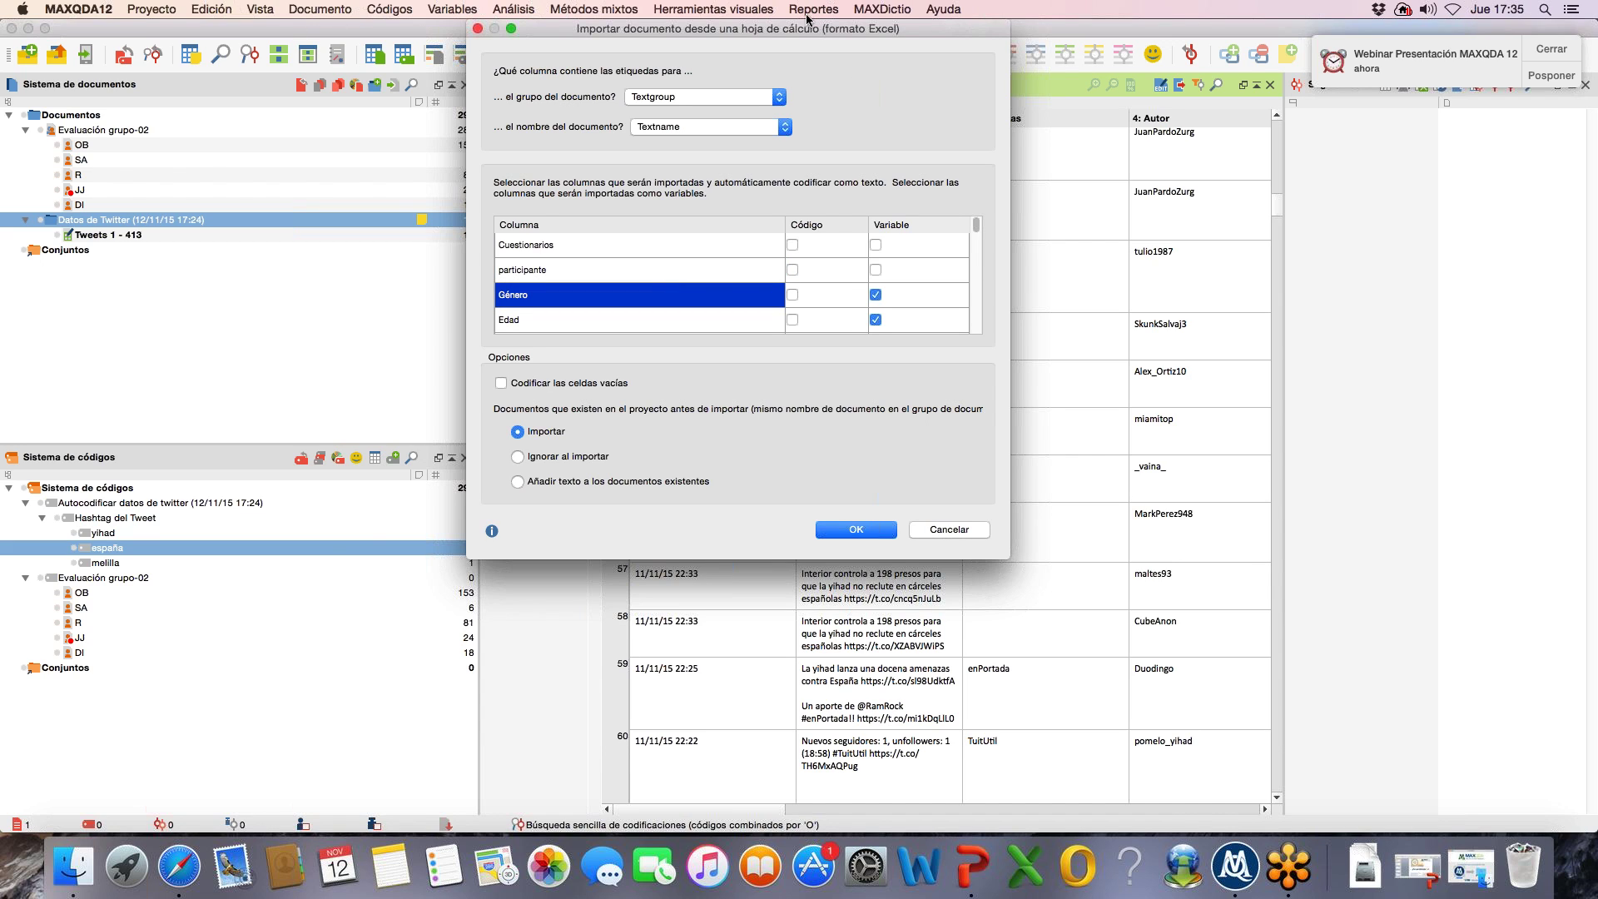
Step: Check the document group column and examine which spreadsheet columns are marked for import as codes or variables
drag(806, 29, 784, 28)
click(681, 103)
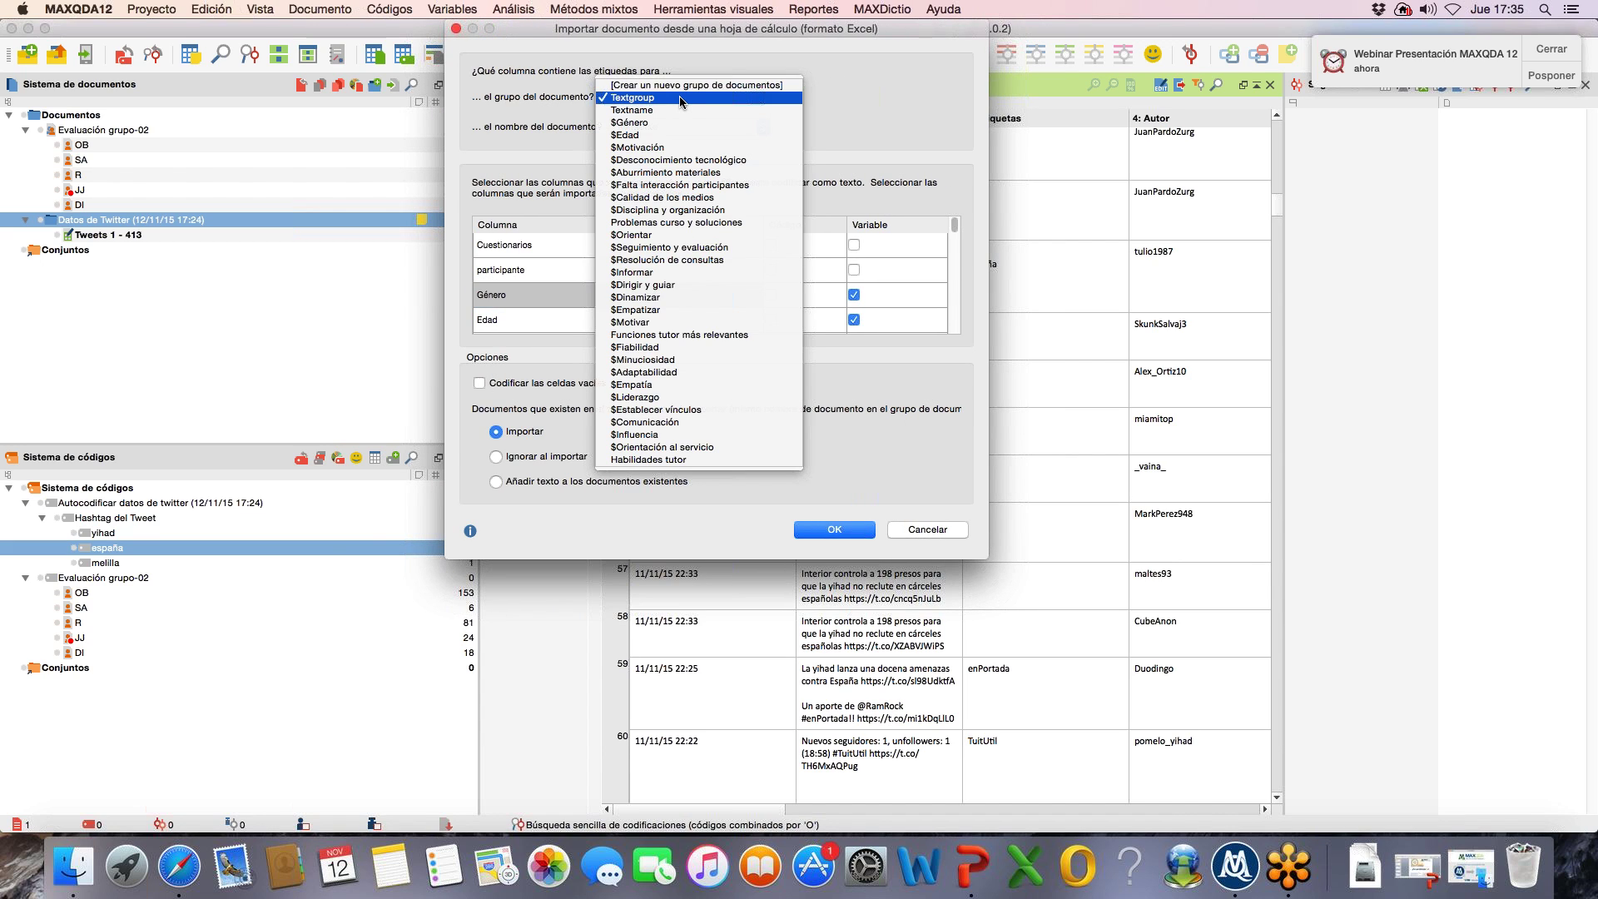
click(687, 100)
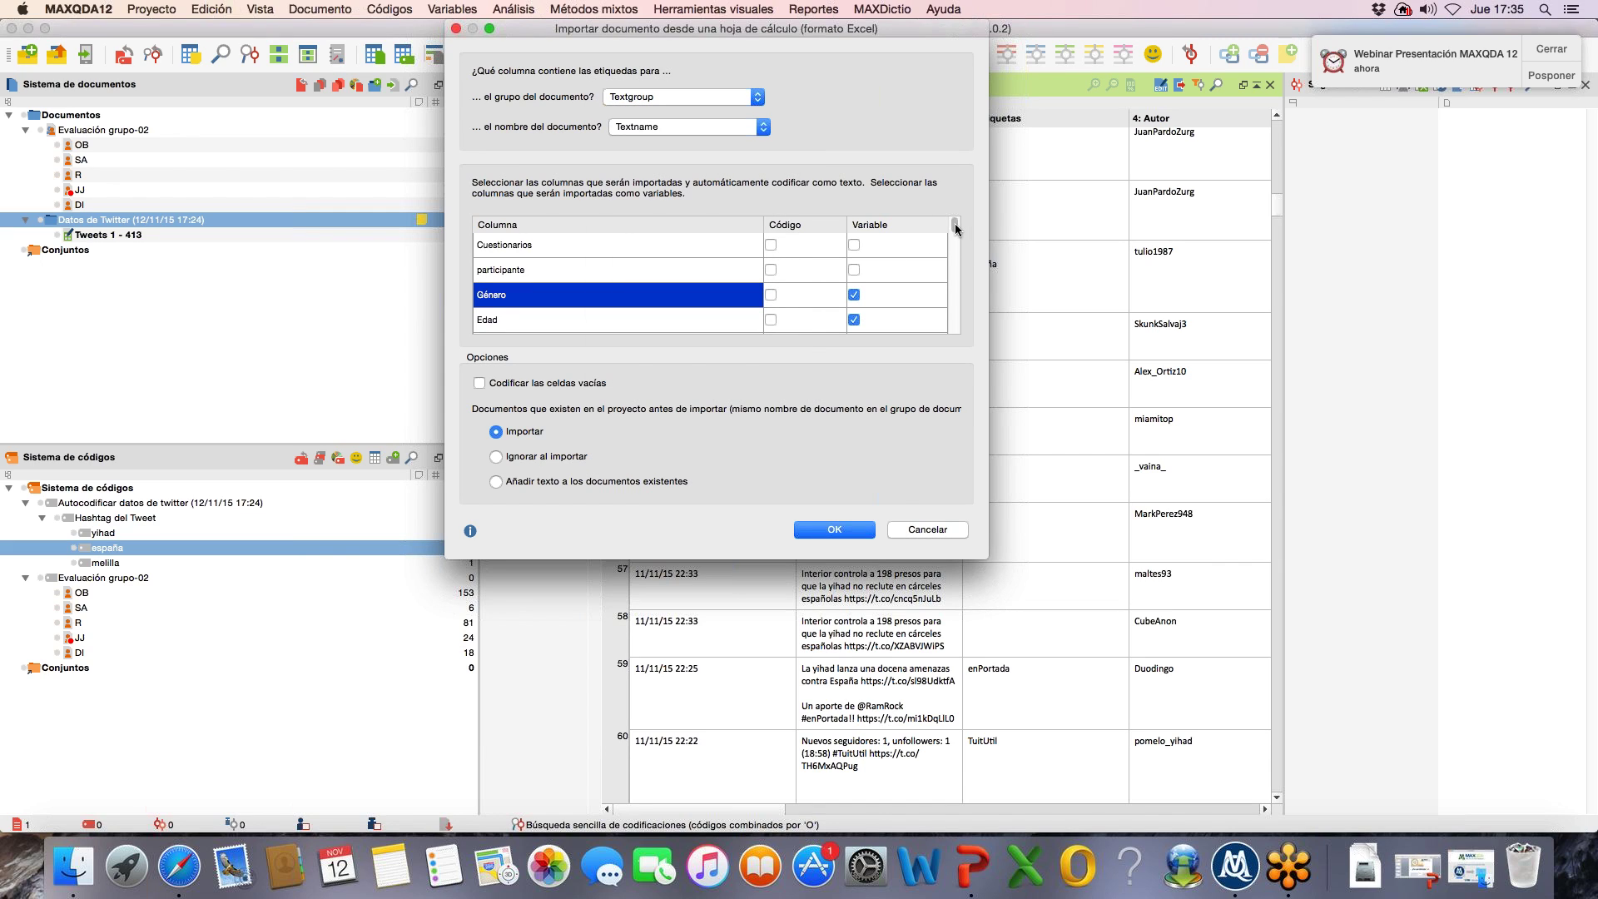
scroll(954, 262, down, 5)
click(771, 294)
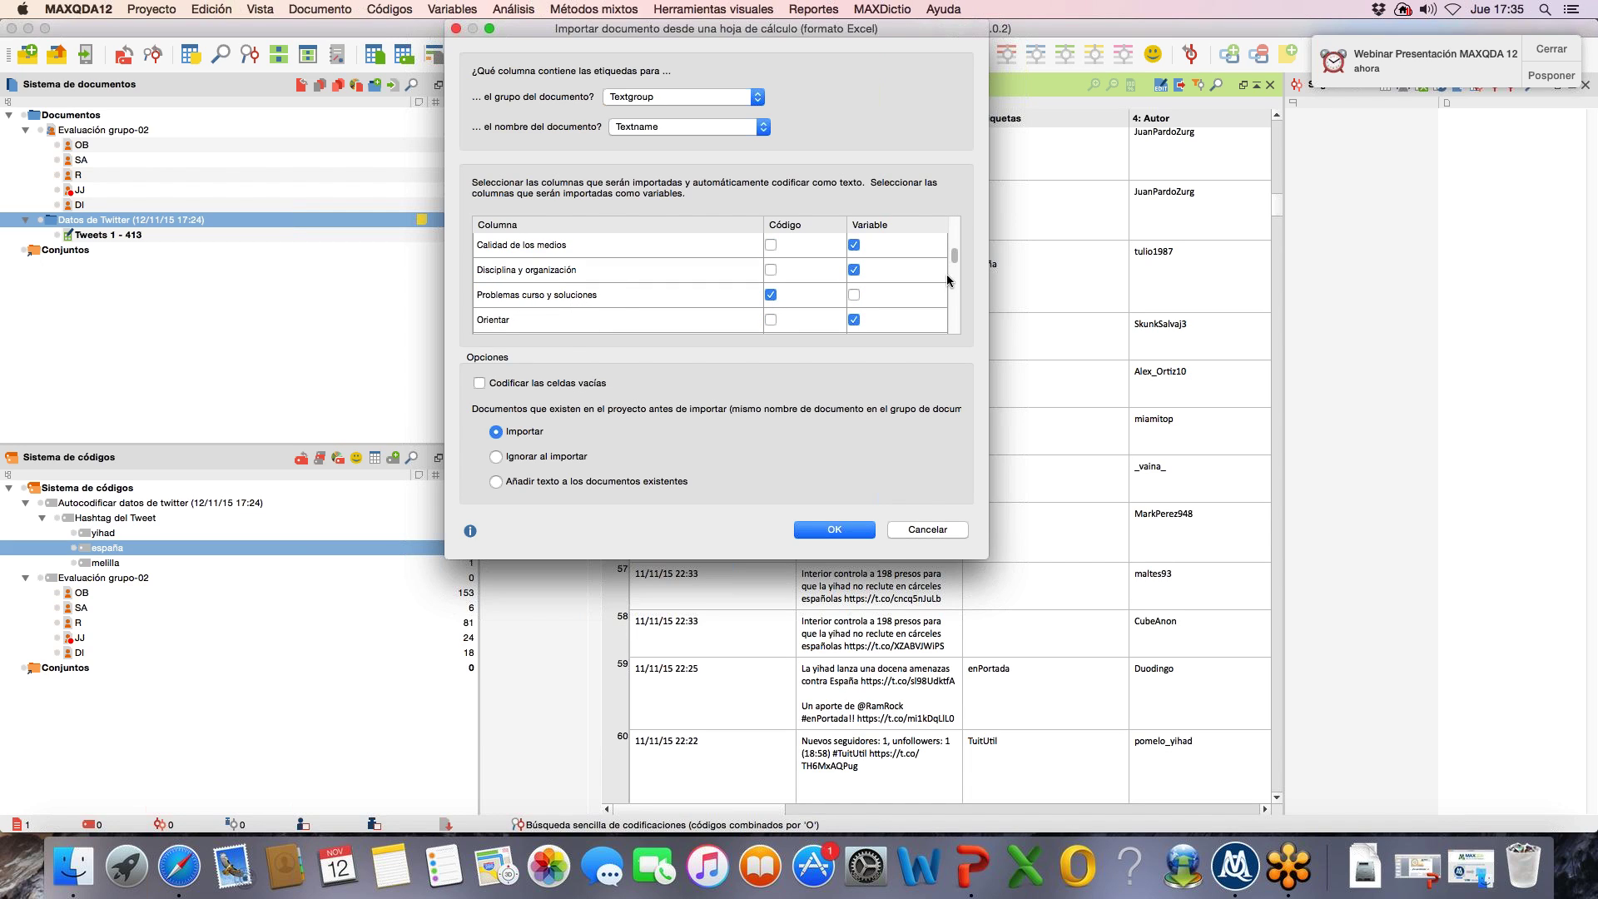
scroll(957, 265, up, 5)
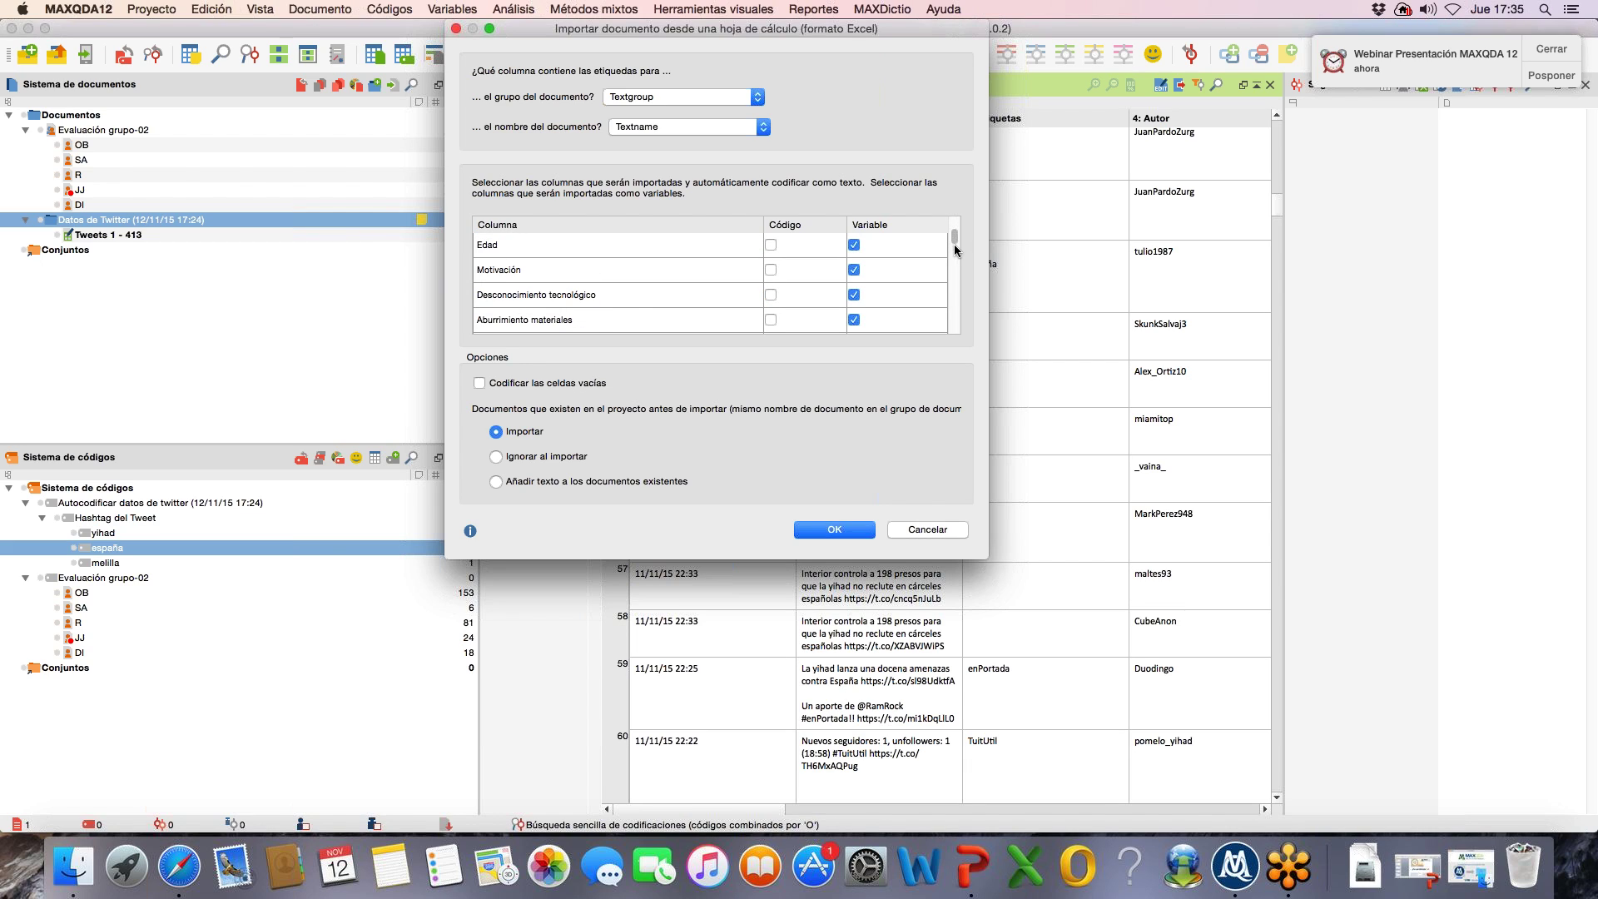
drag(955, 240, 955, 293)
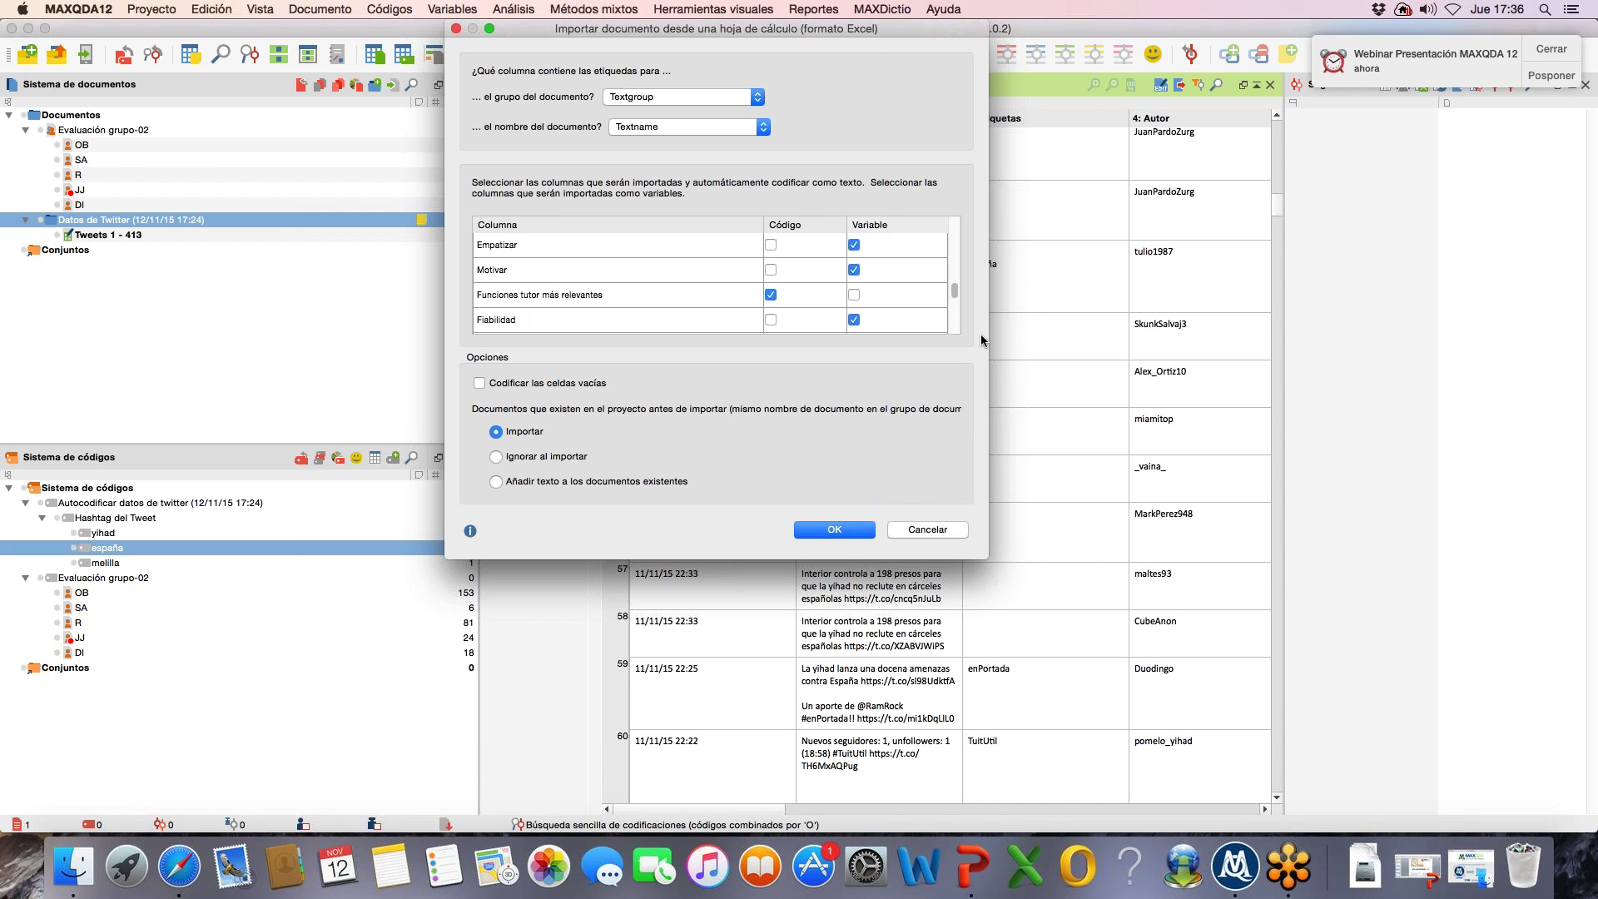
Step: Accept the column settings, enlarge the variable import window and import all listed fields as new variables
click(506, 385)
click(846, 535)
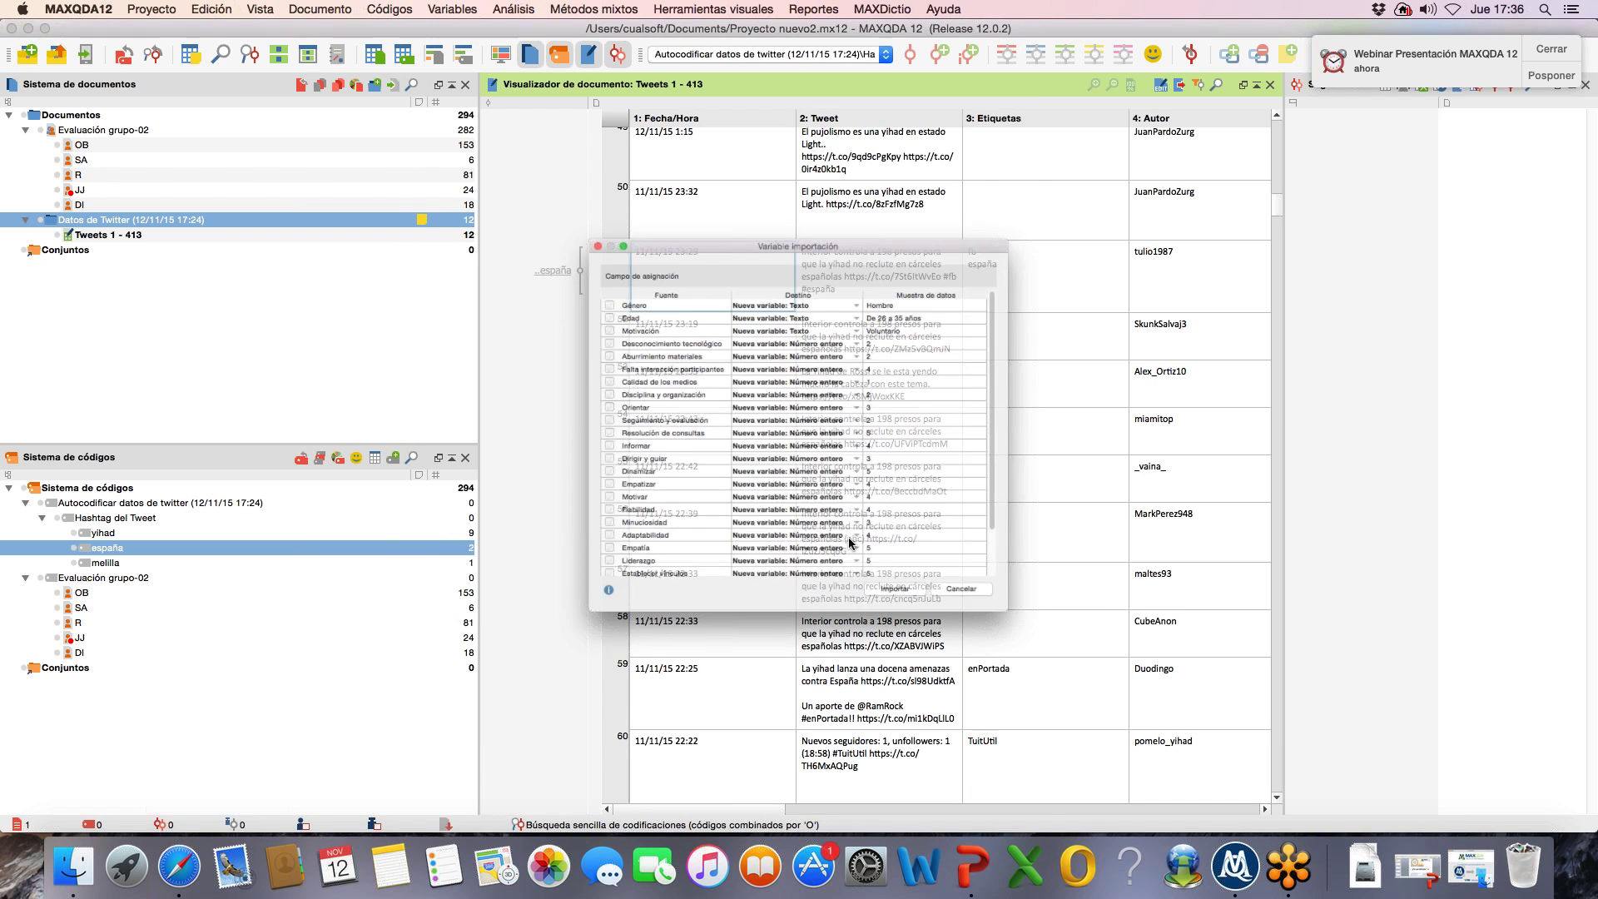
drag(837, 188, 540, 53)
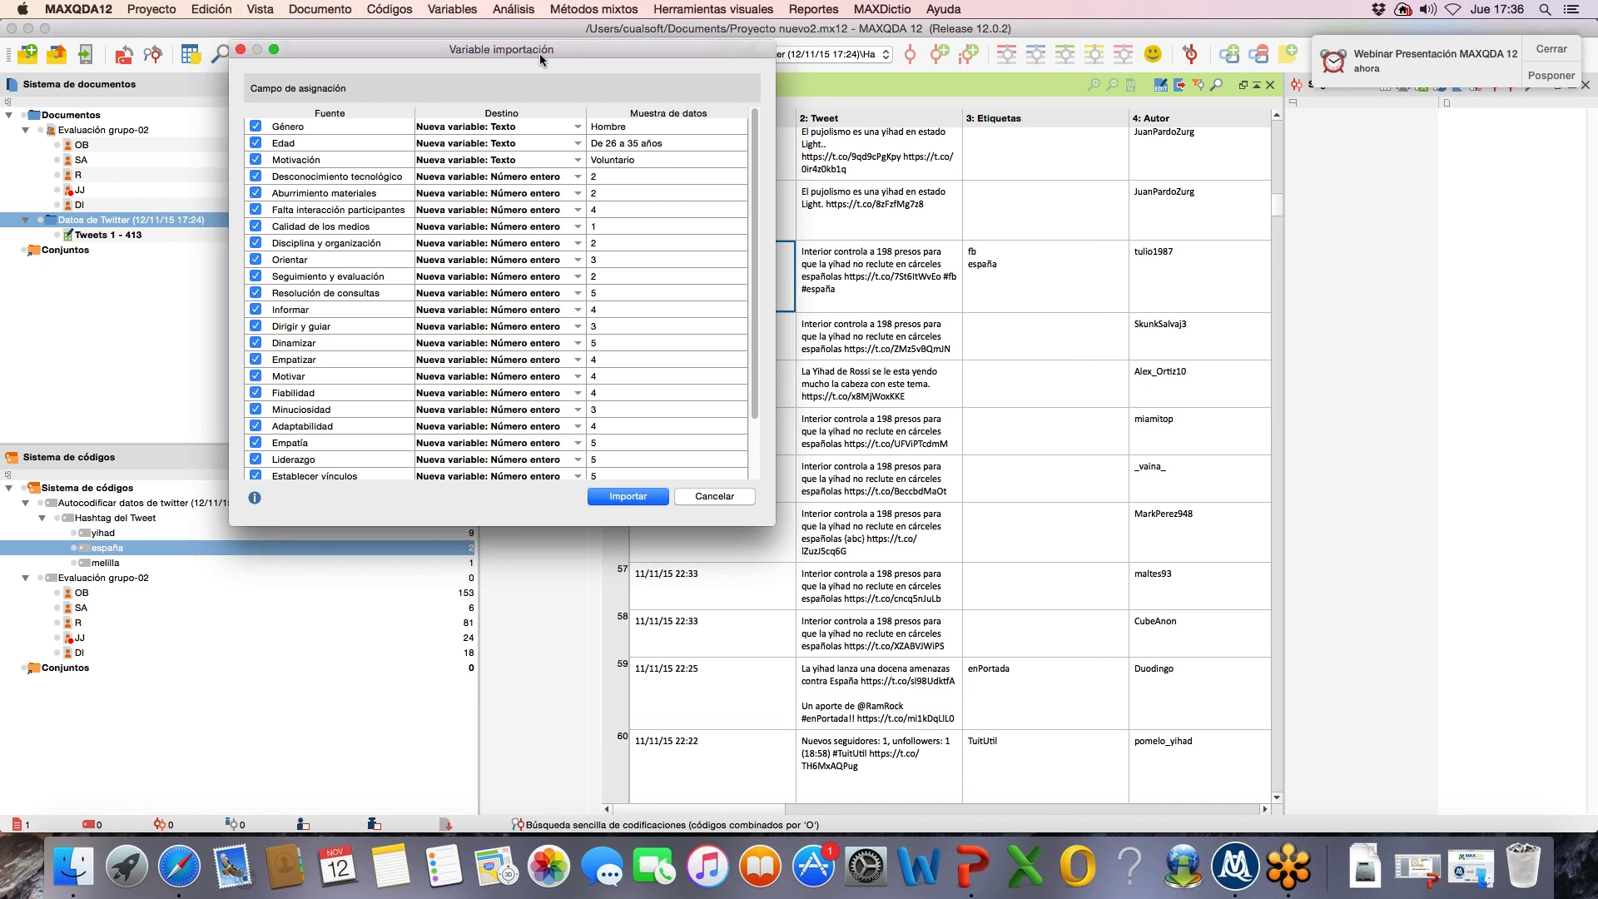
drag(773, 526, 899, 635)
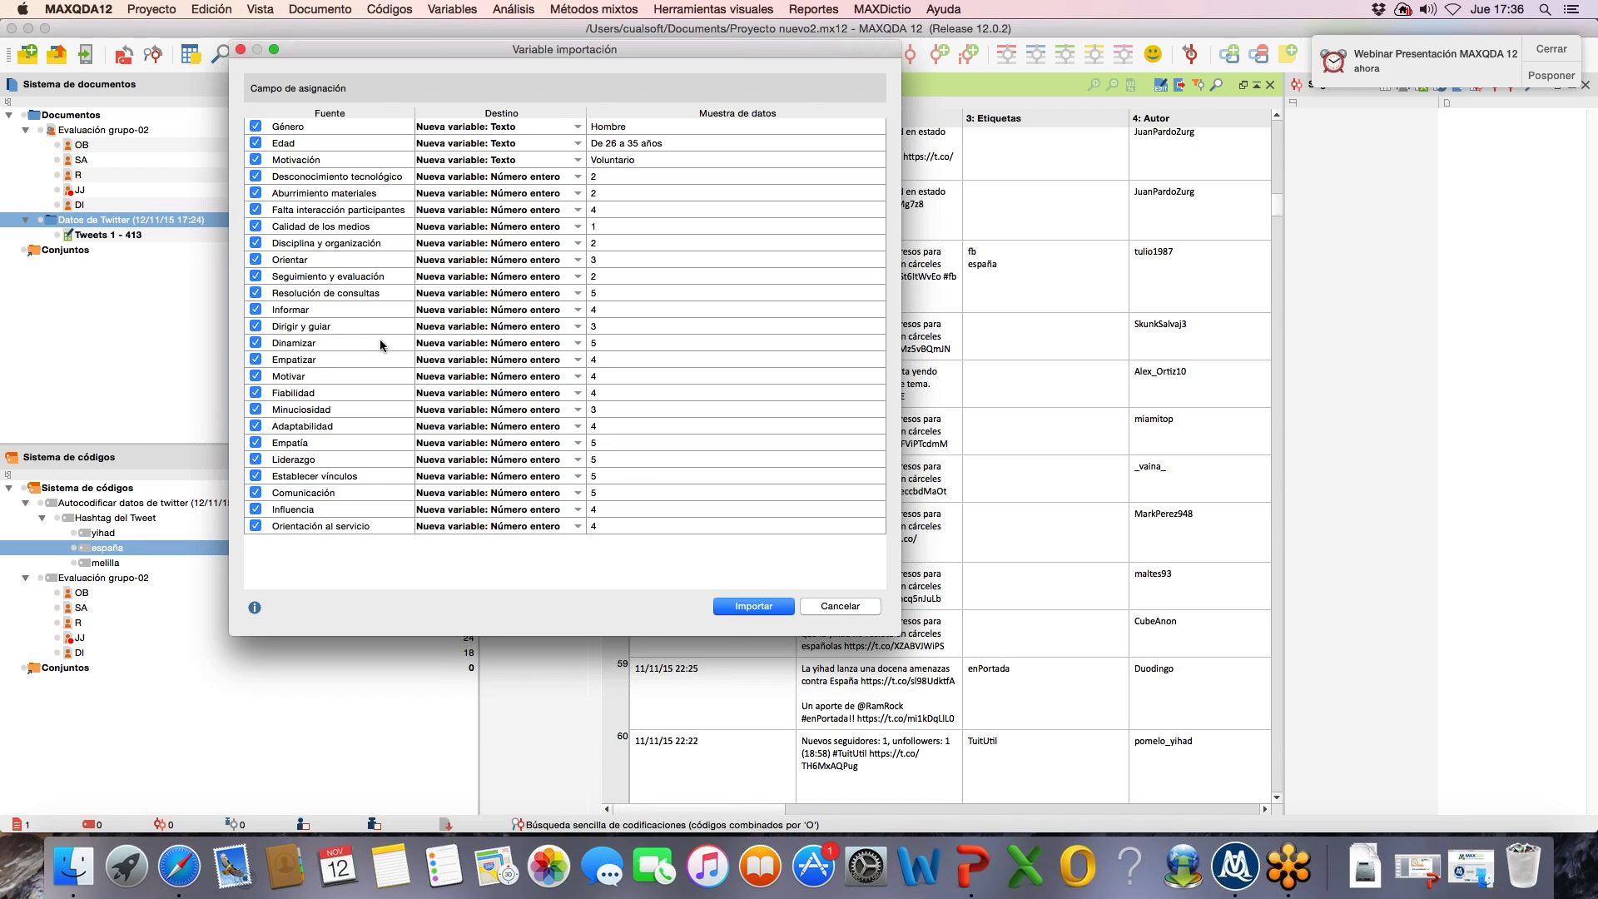
click(763, 606)
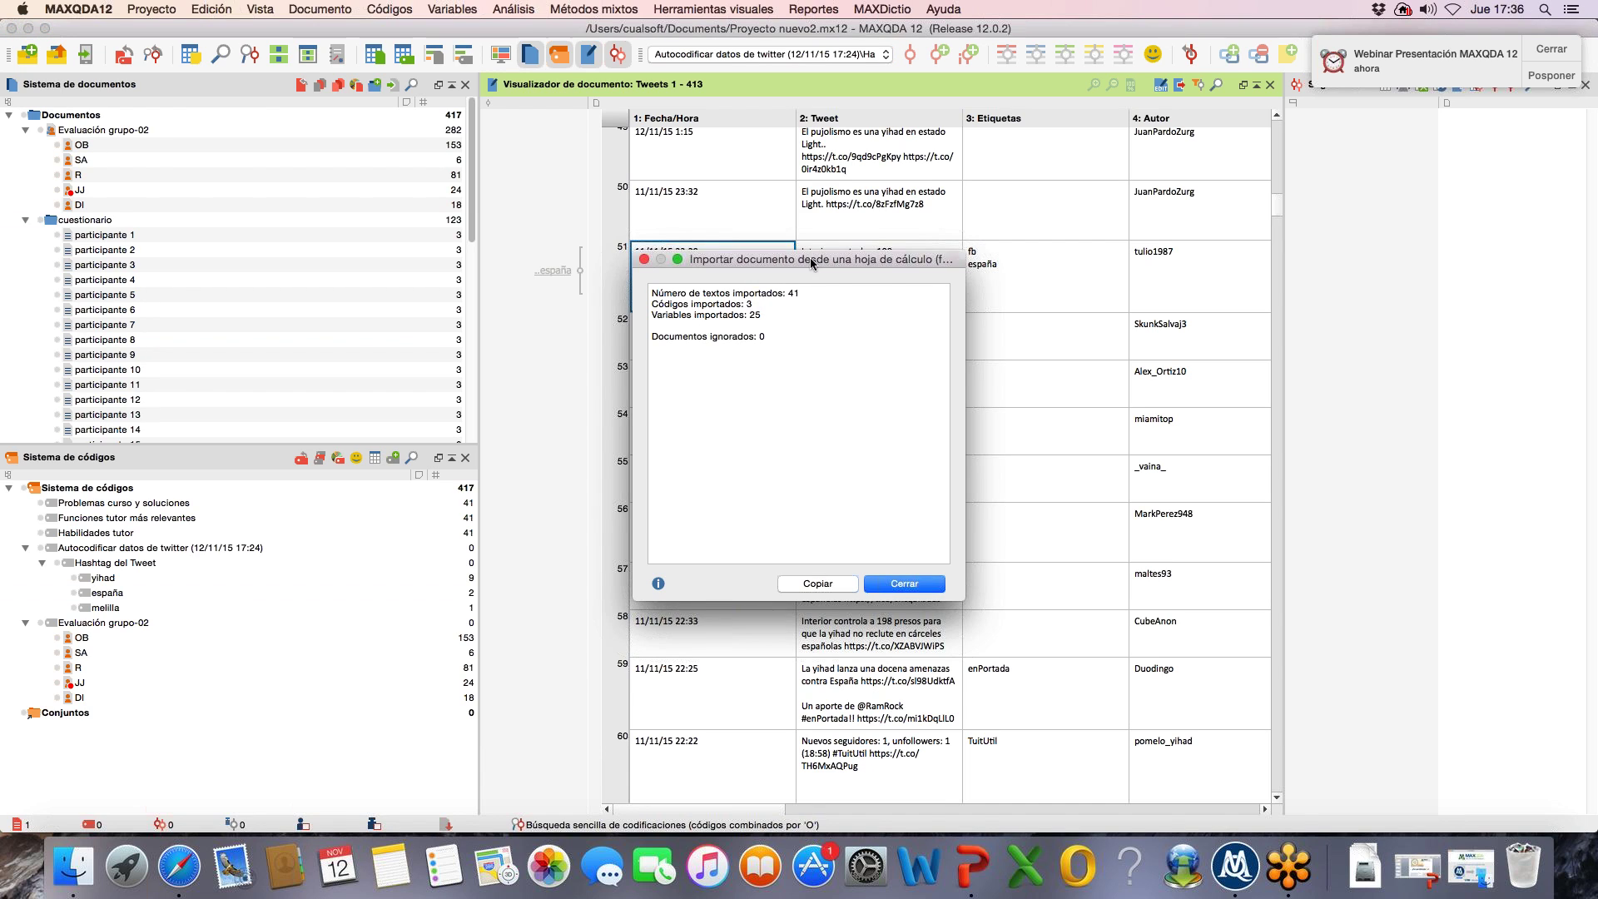
Step: Read and close the import report, and look through the participant documents in the cuestionario group
drag(811, 258, 750, 142)
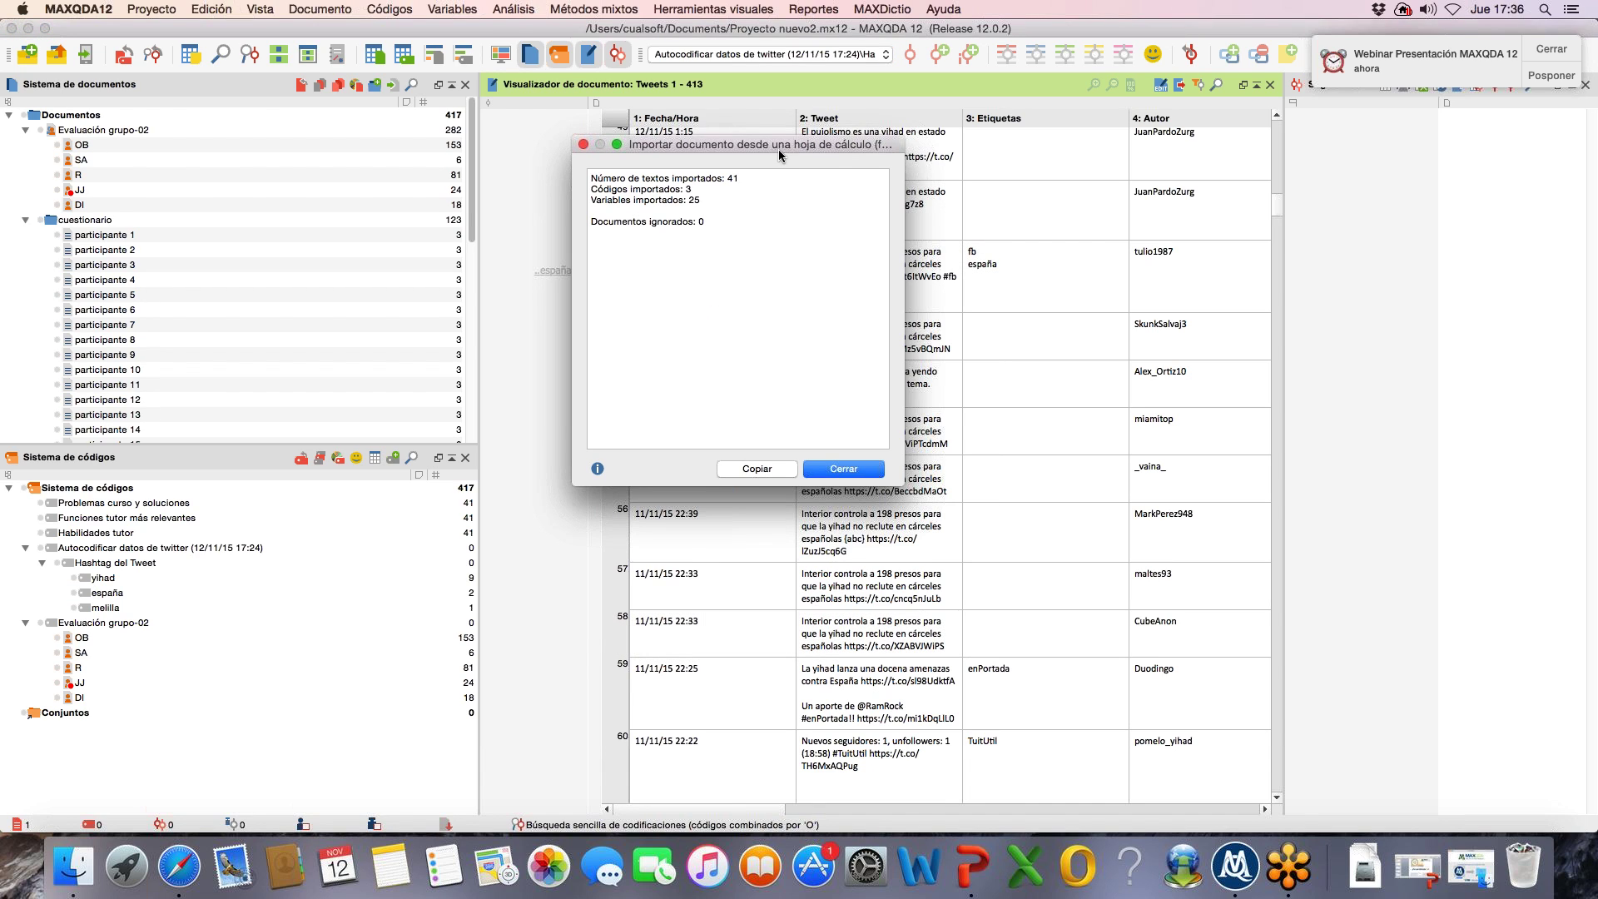
click(827, 471)
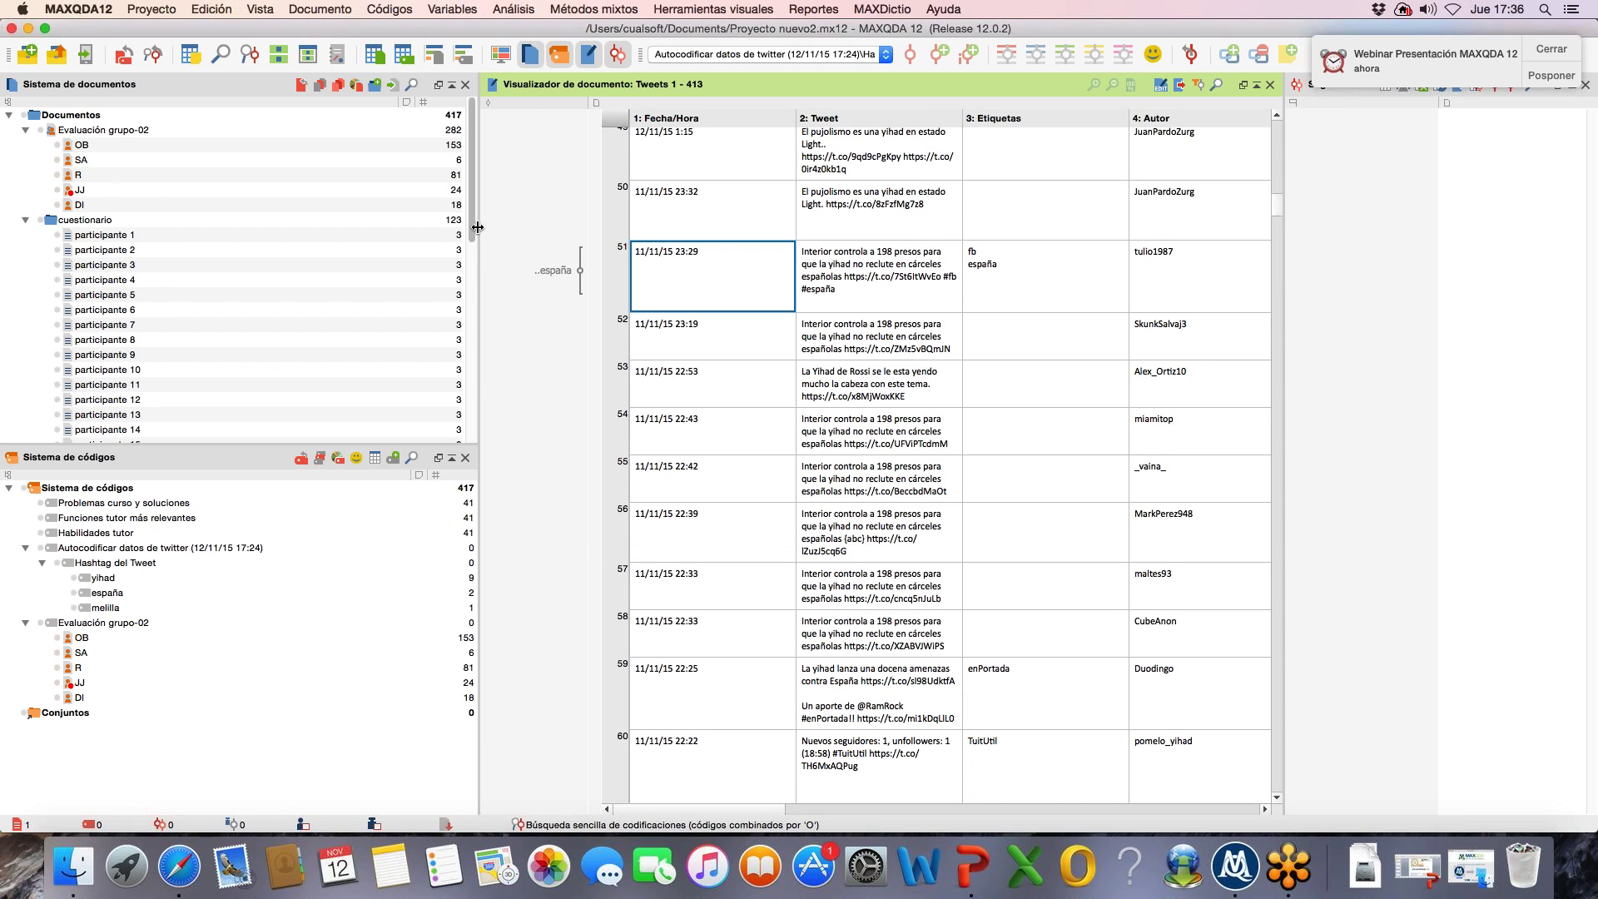
scroll(263, 201, down, 3)
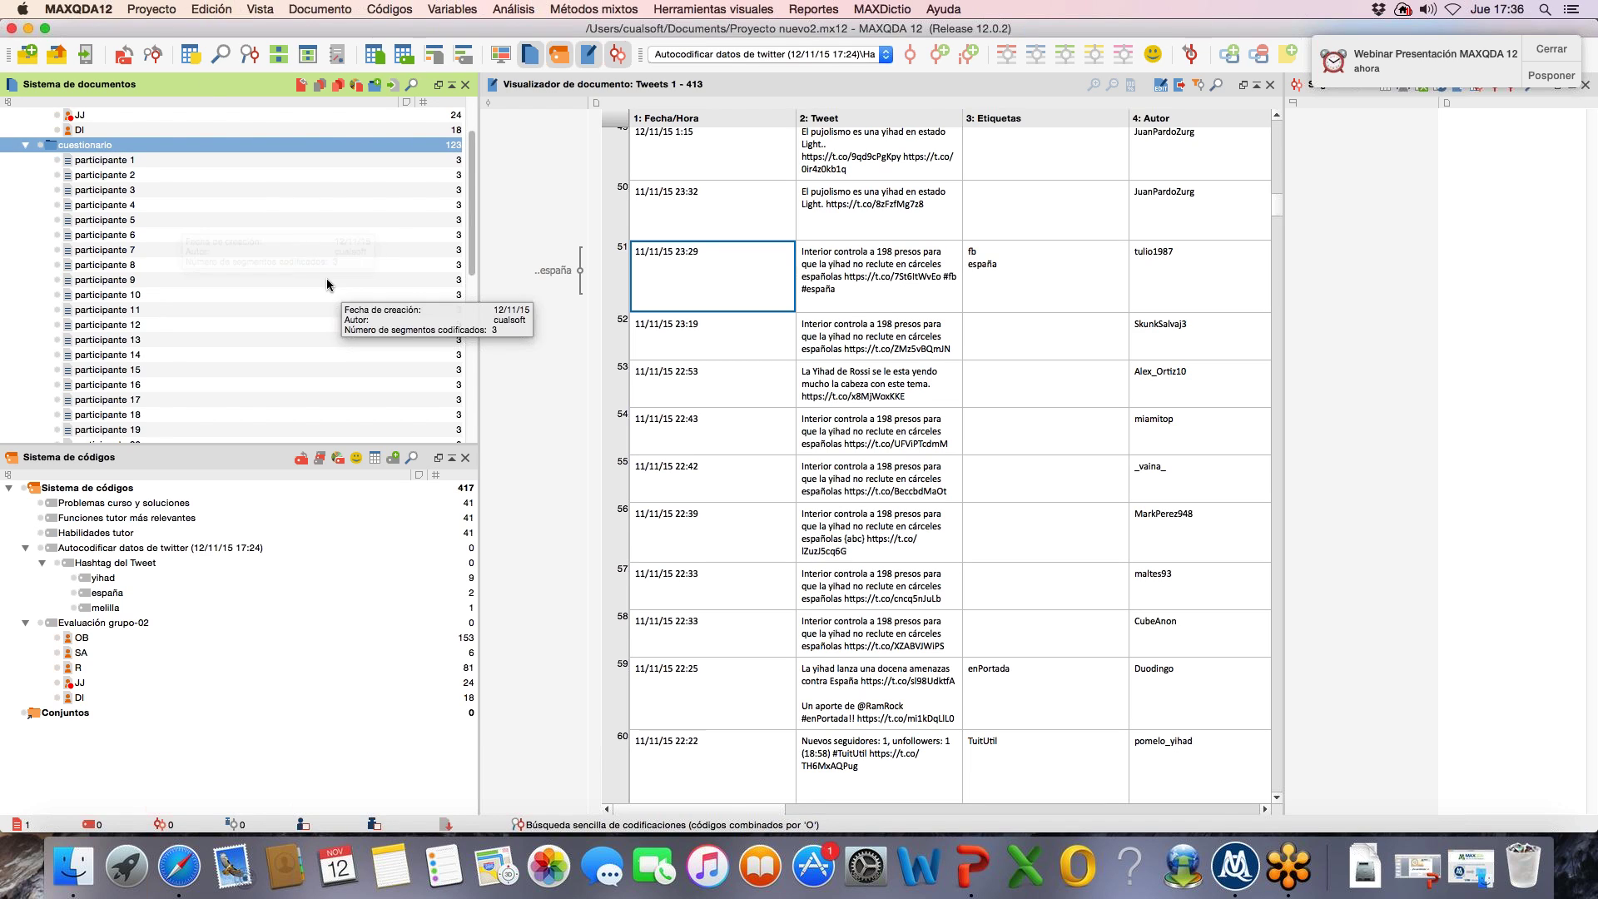
click(471, 310)
drag(471, 310, 476, 160)
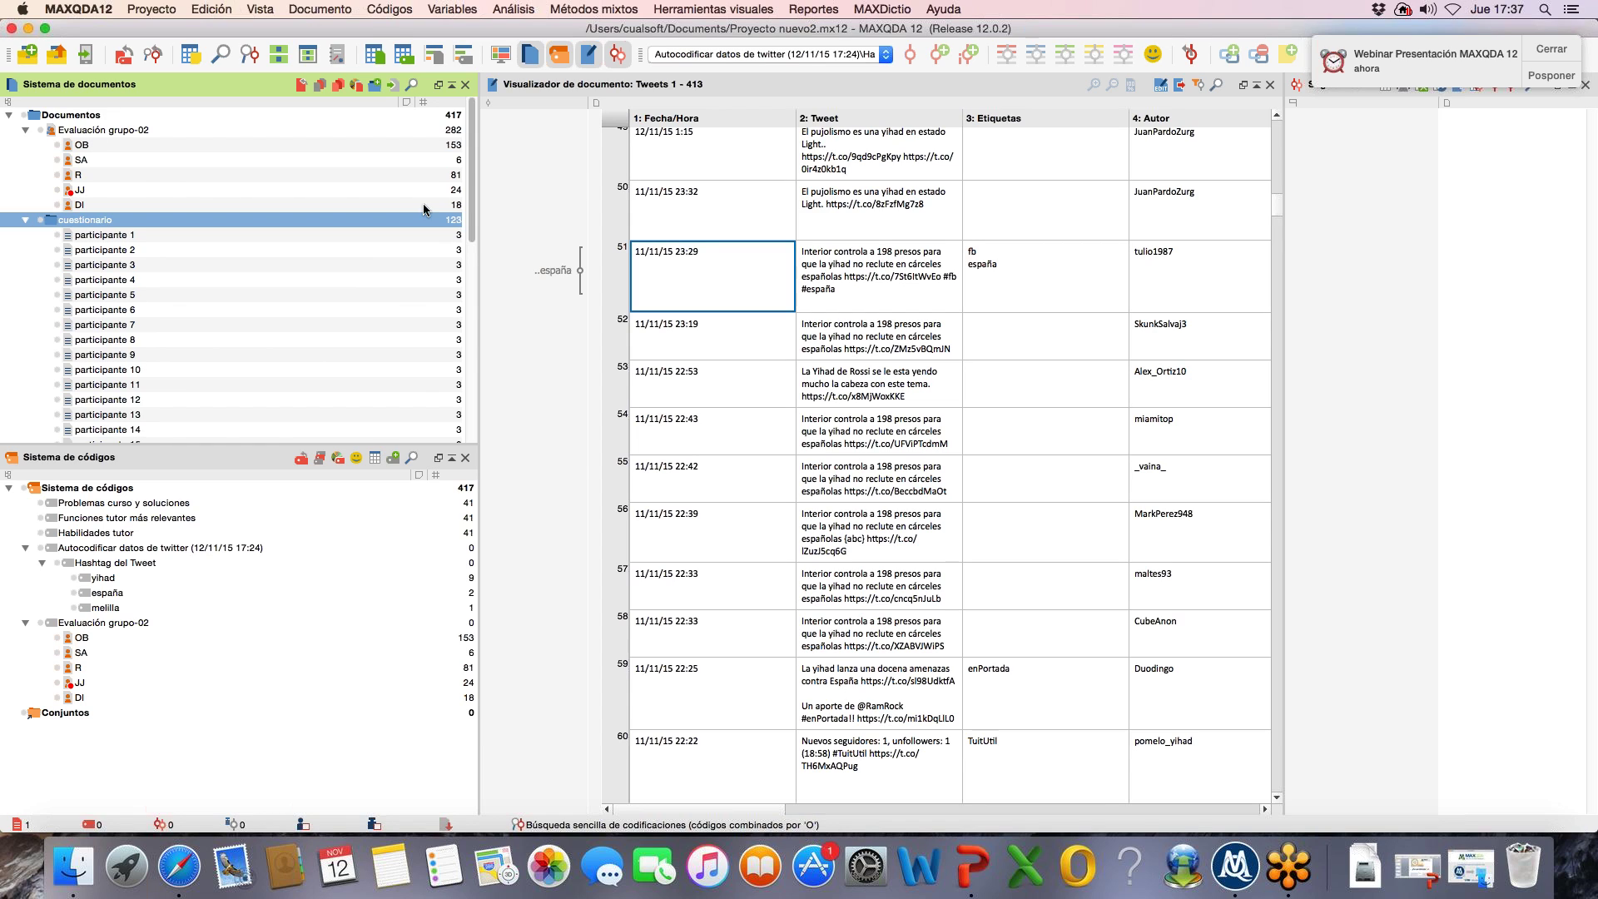
Step: Open participante 1 from the cuestionario group and highlight the answers coded with Problemas curso y soluciones, Funciones tutor más relevantes and Habilidades tutor
scroll(470, 221, down, 3)
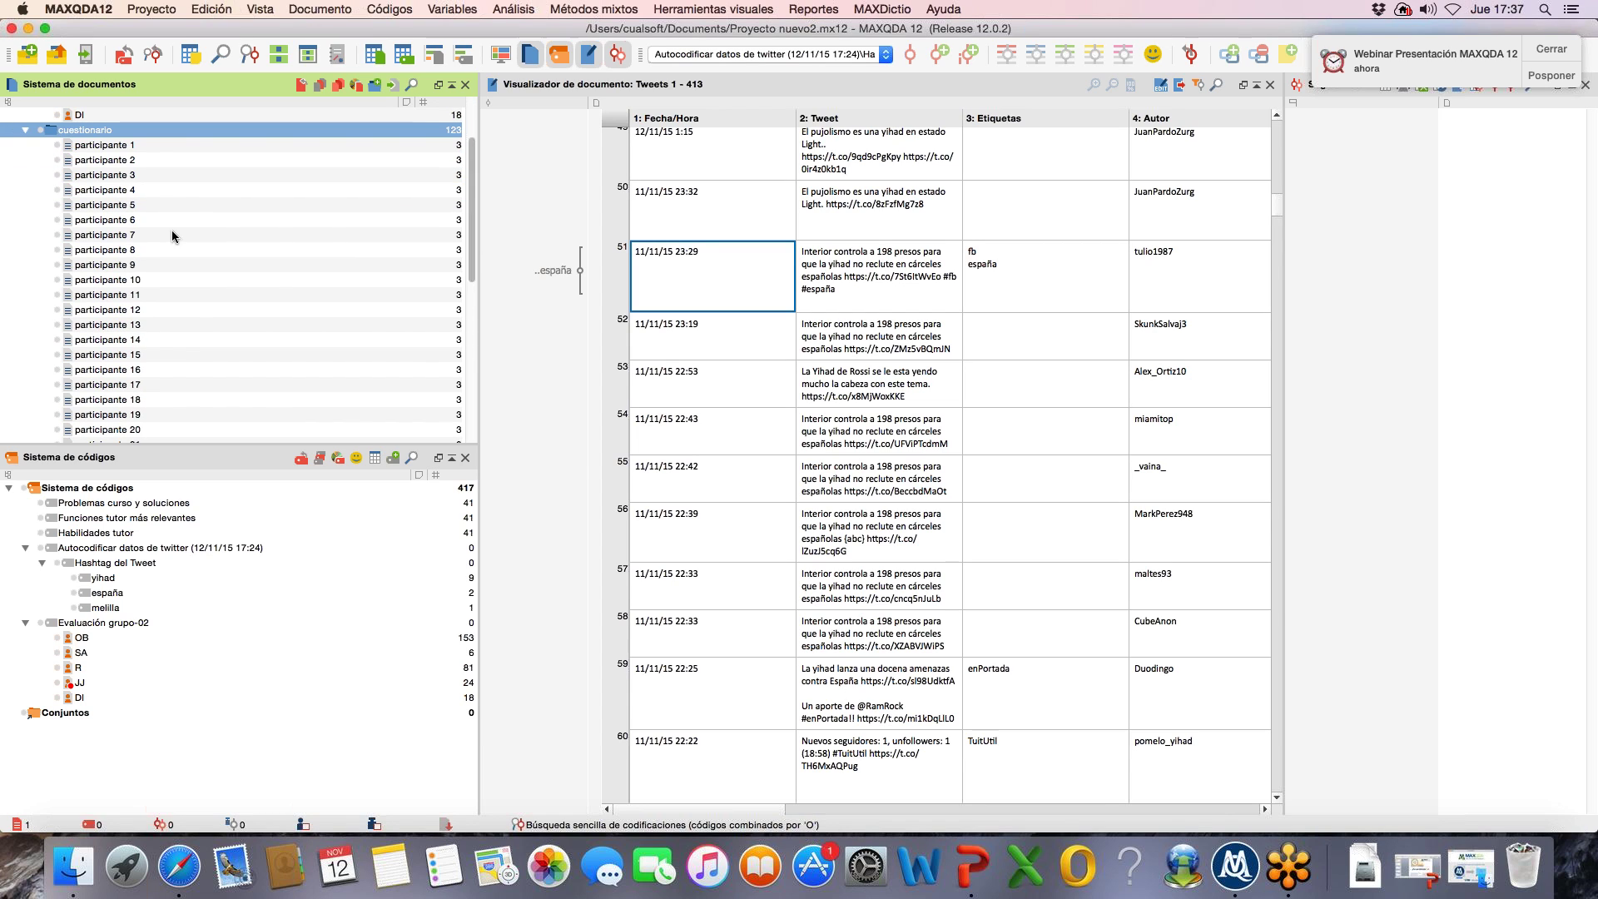
double_click(96, 146)
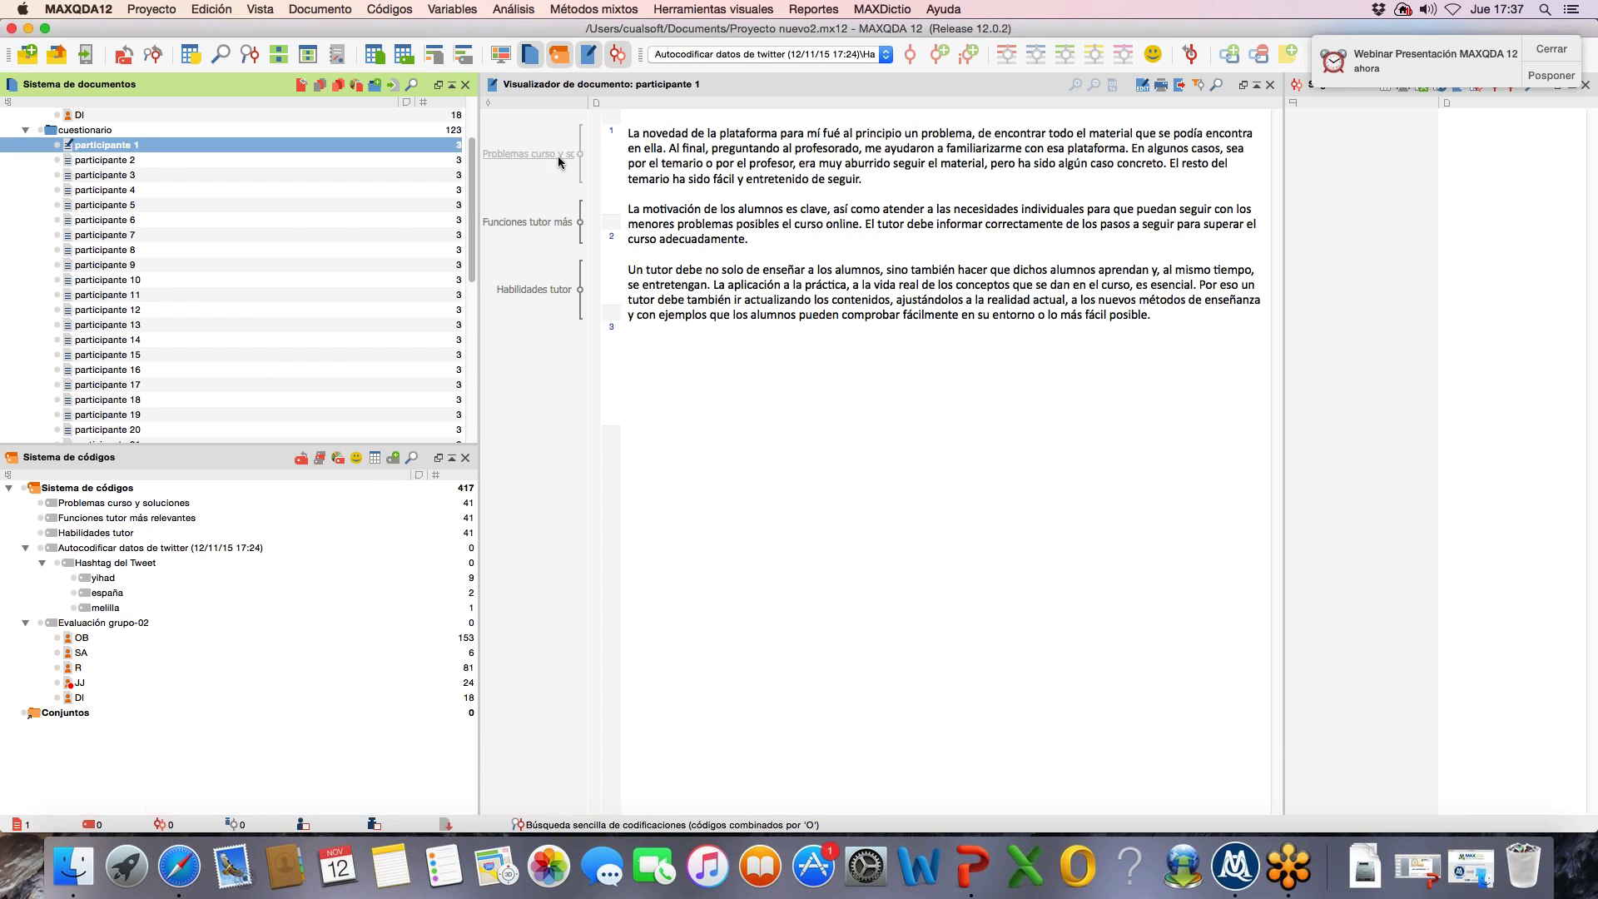
click(519, 152)
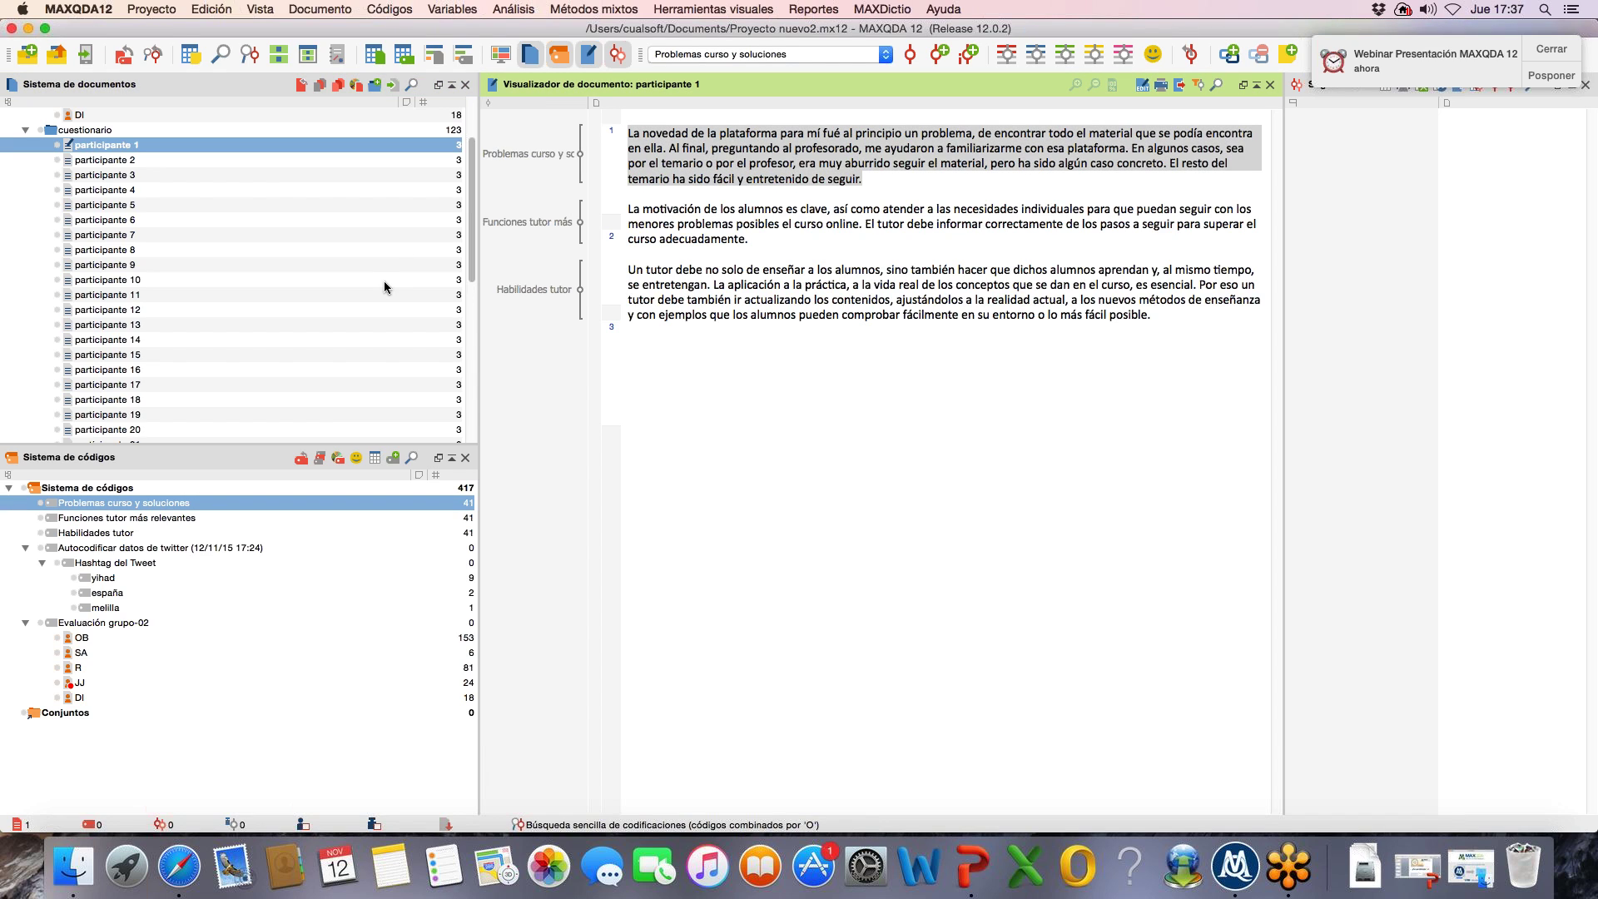
click(546, 222)
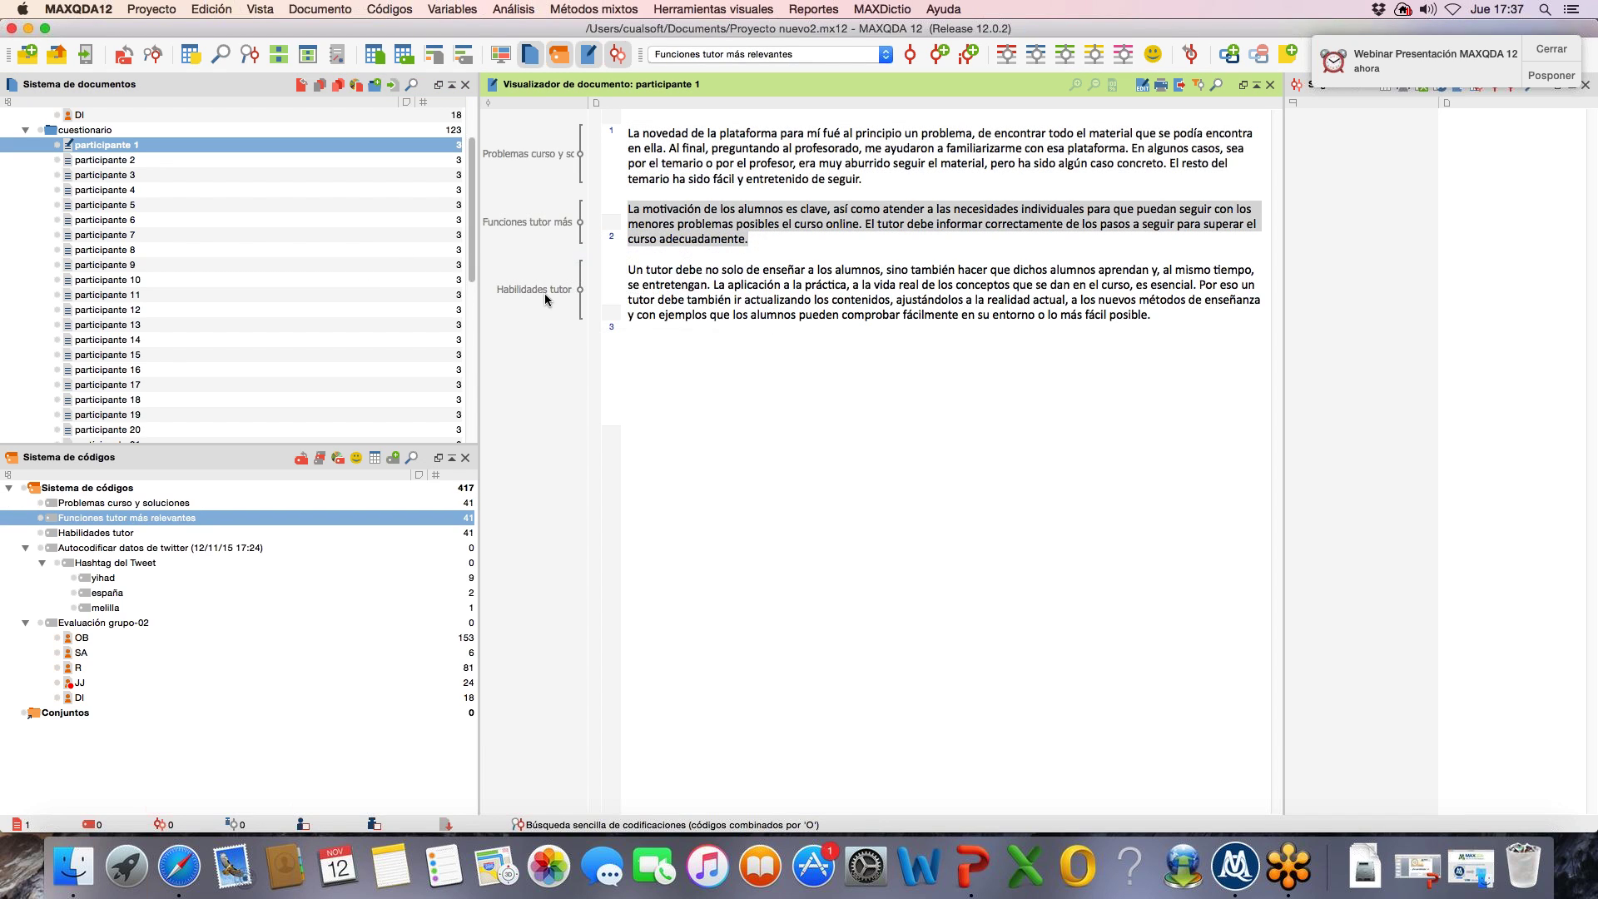
click(544, 289)
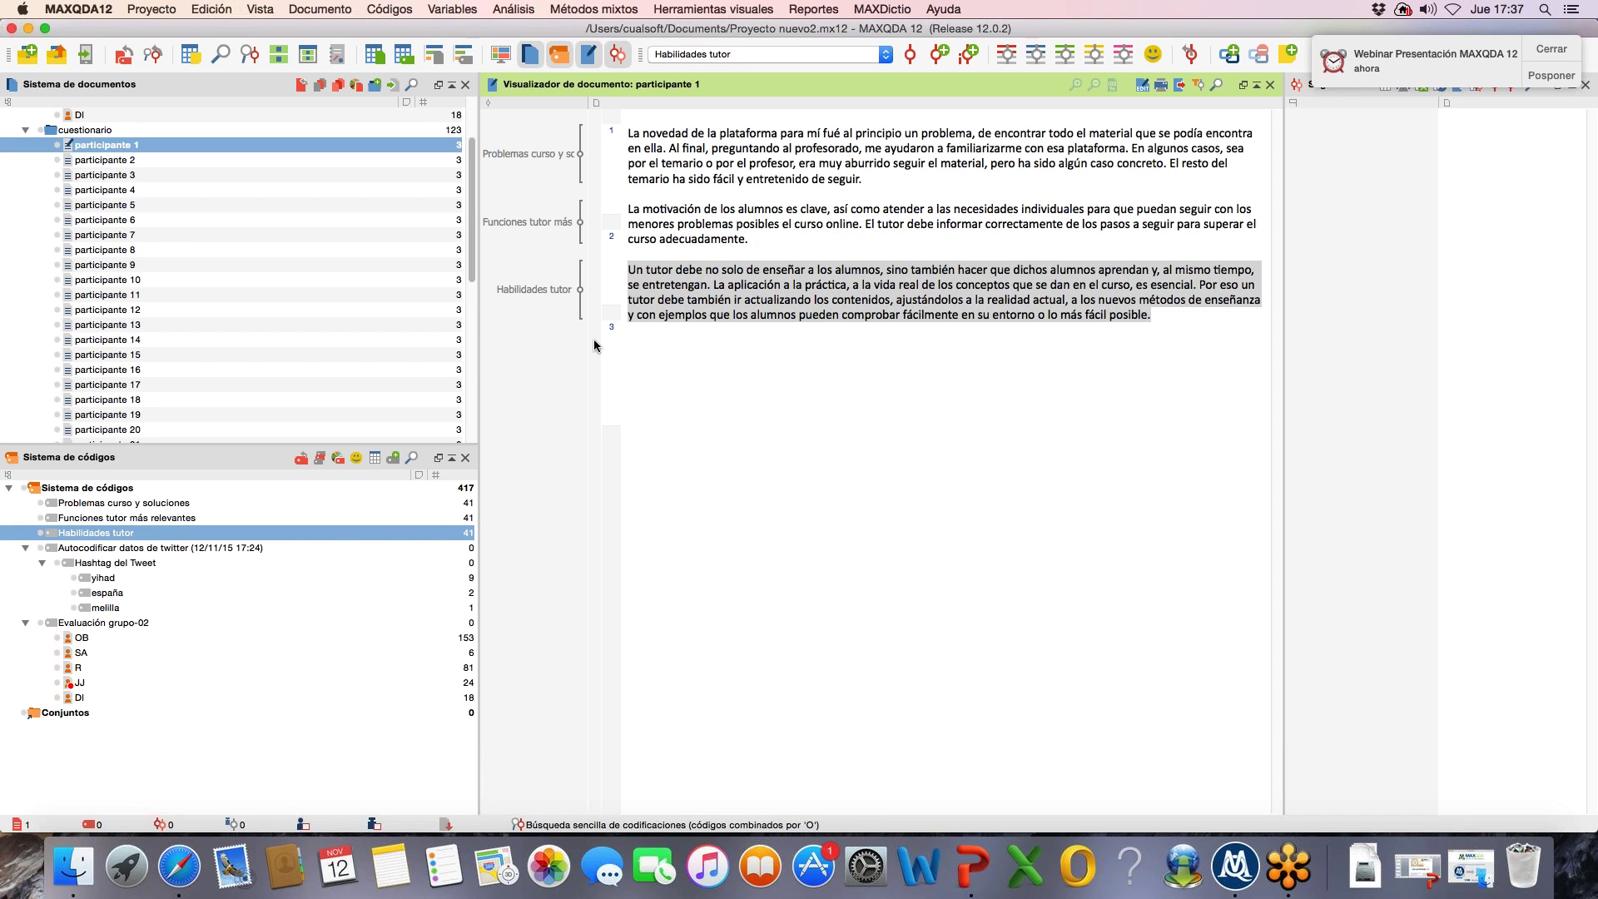
Step: Open participante 4 and participante 2 to compare their coded answers, and review the three survey question codes in the code system
double_click(108, 190)
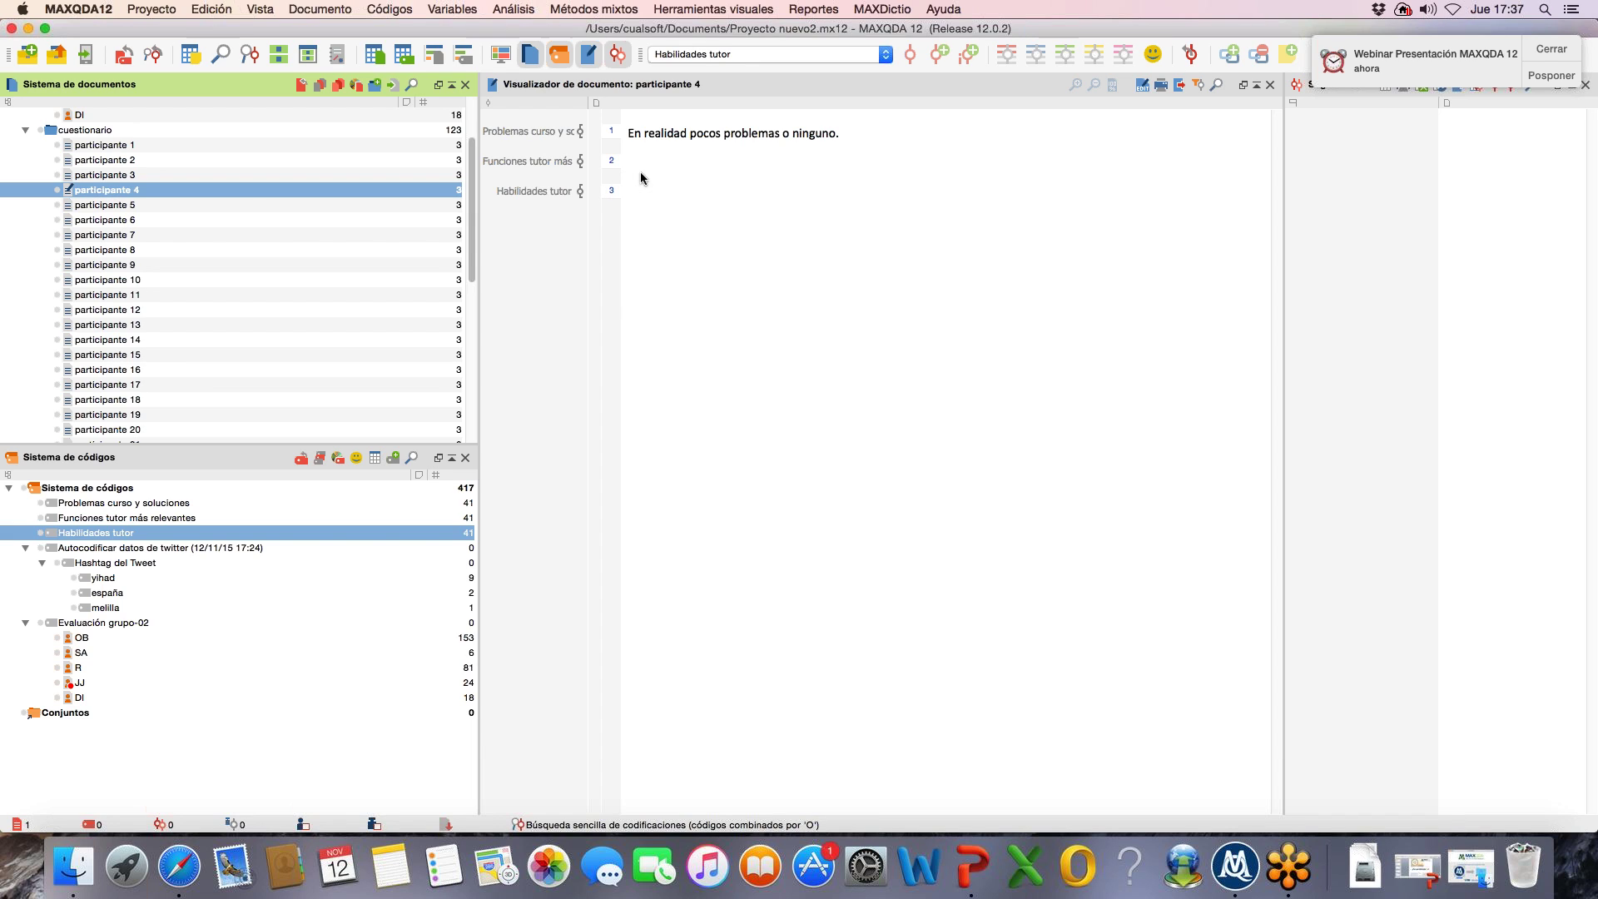
double_click(104, 161)
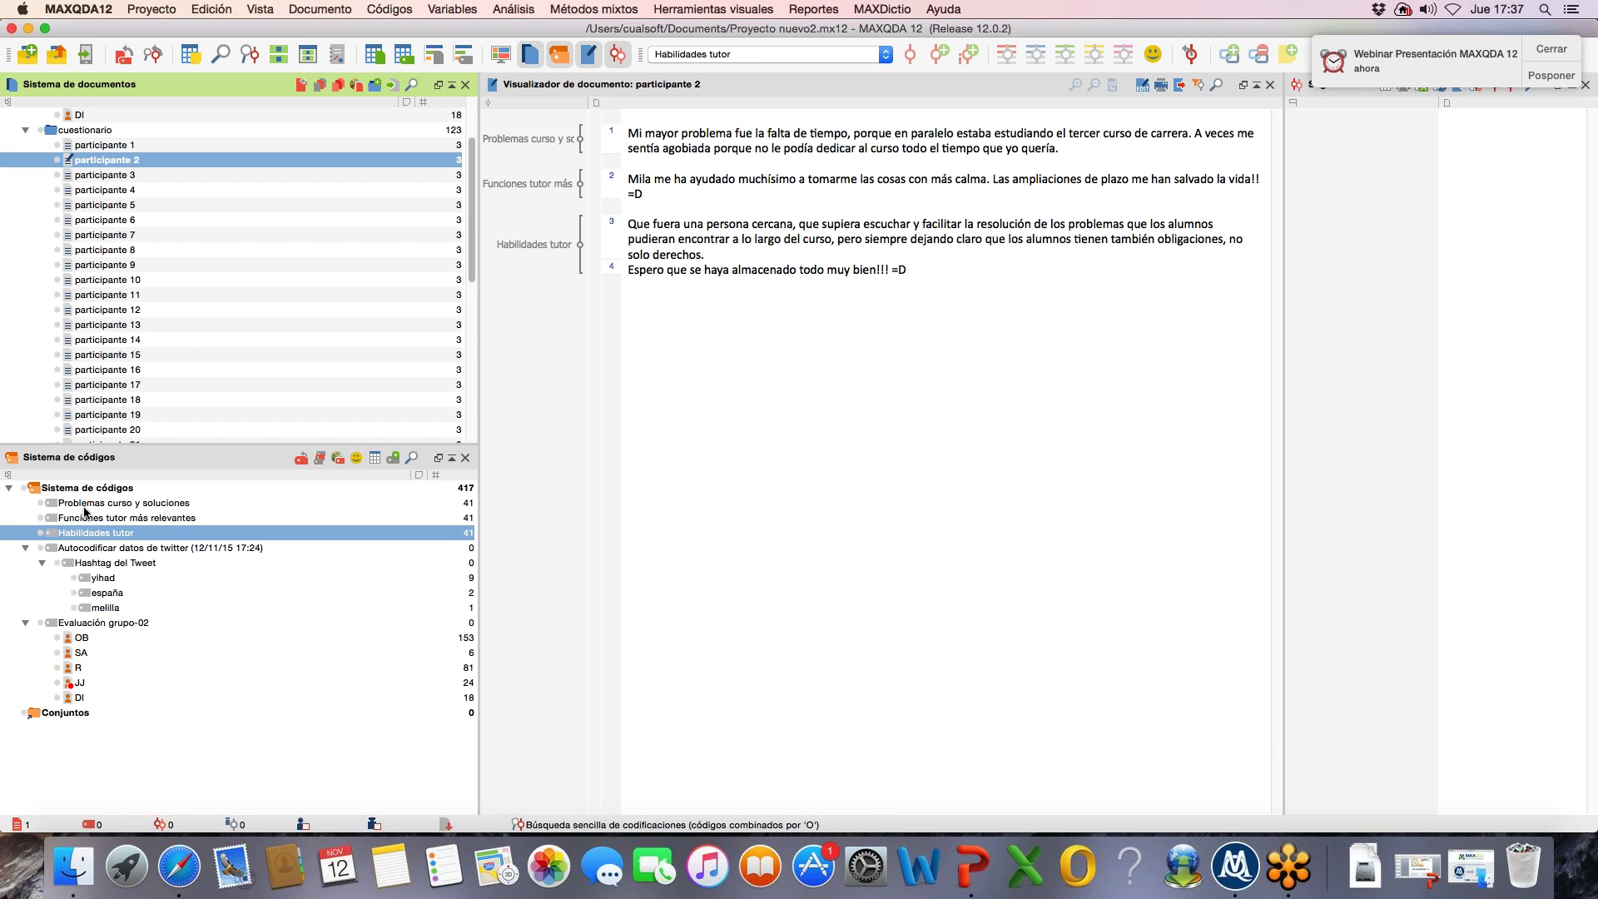
click(208, 503)
key(Down)
key(Down)
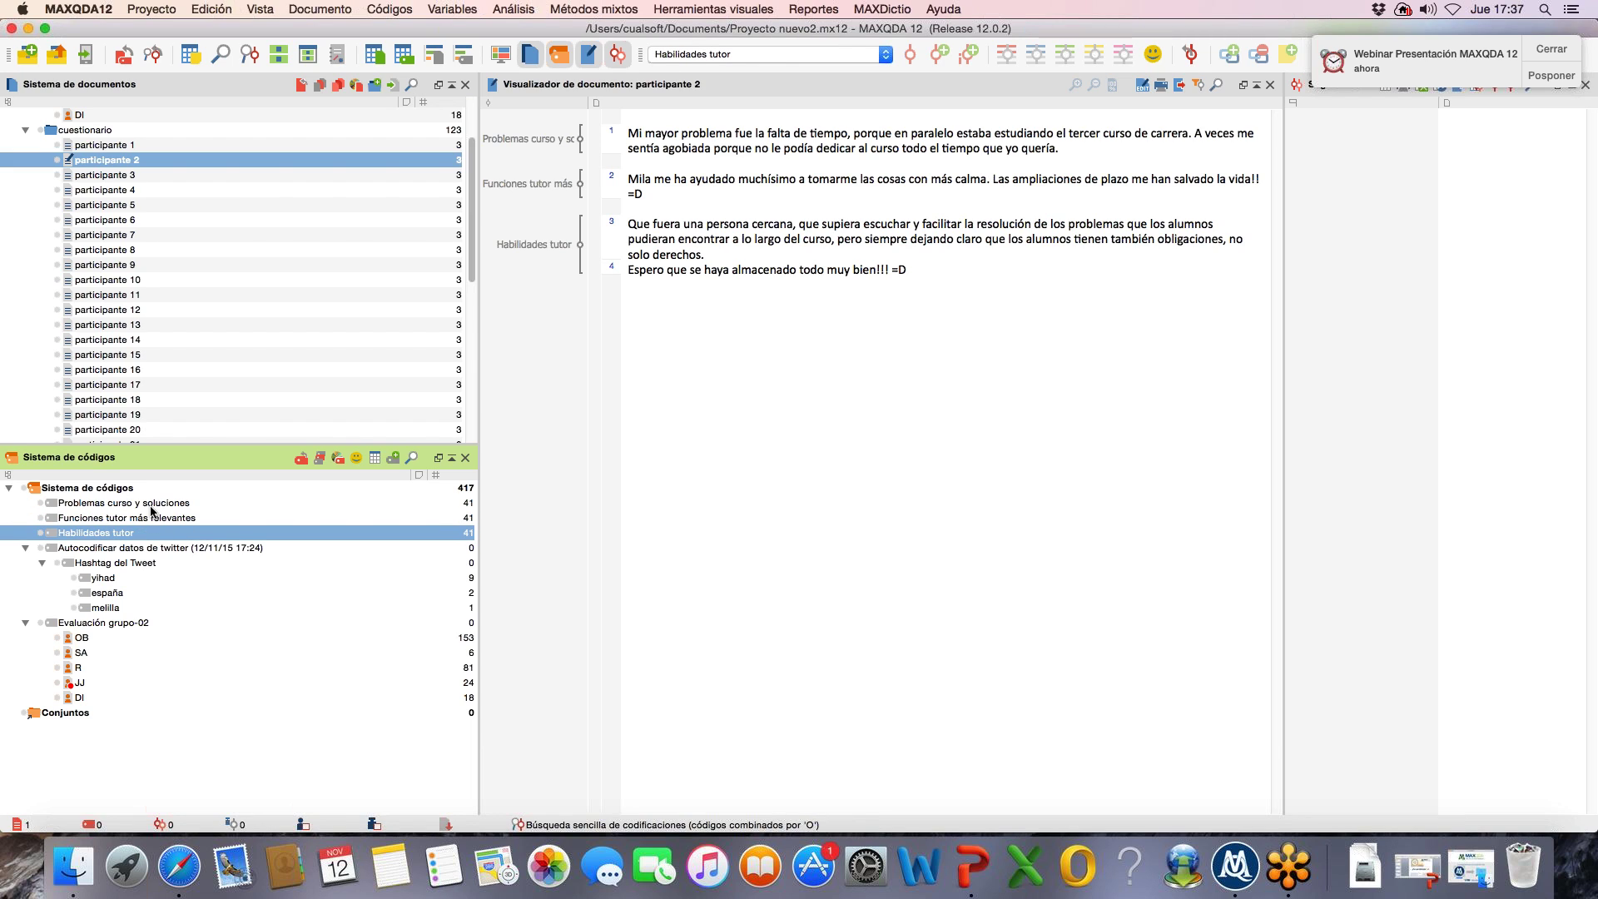
Step: Select text in the first answer of participante 2 and view the options for coding it with a new code
drag(629, 134, 857, 151)
right_click(679, 139)
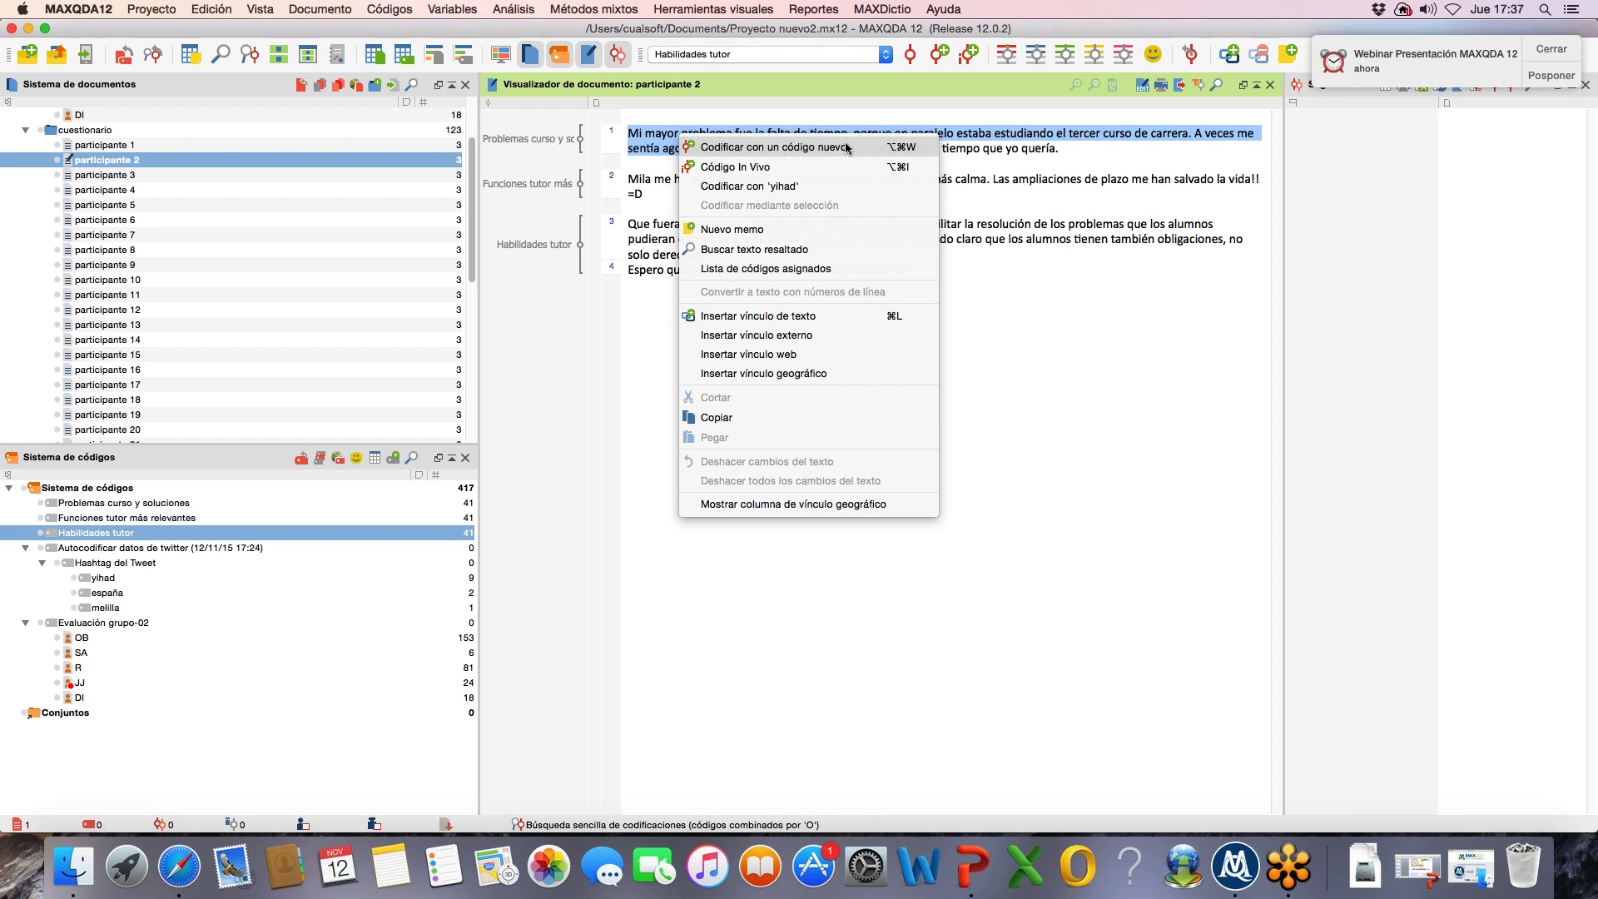
click(846, 148)
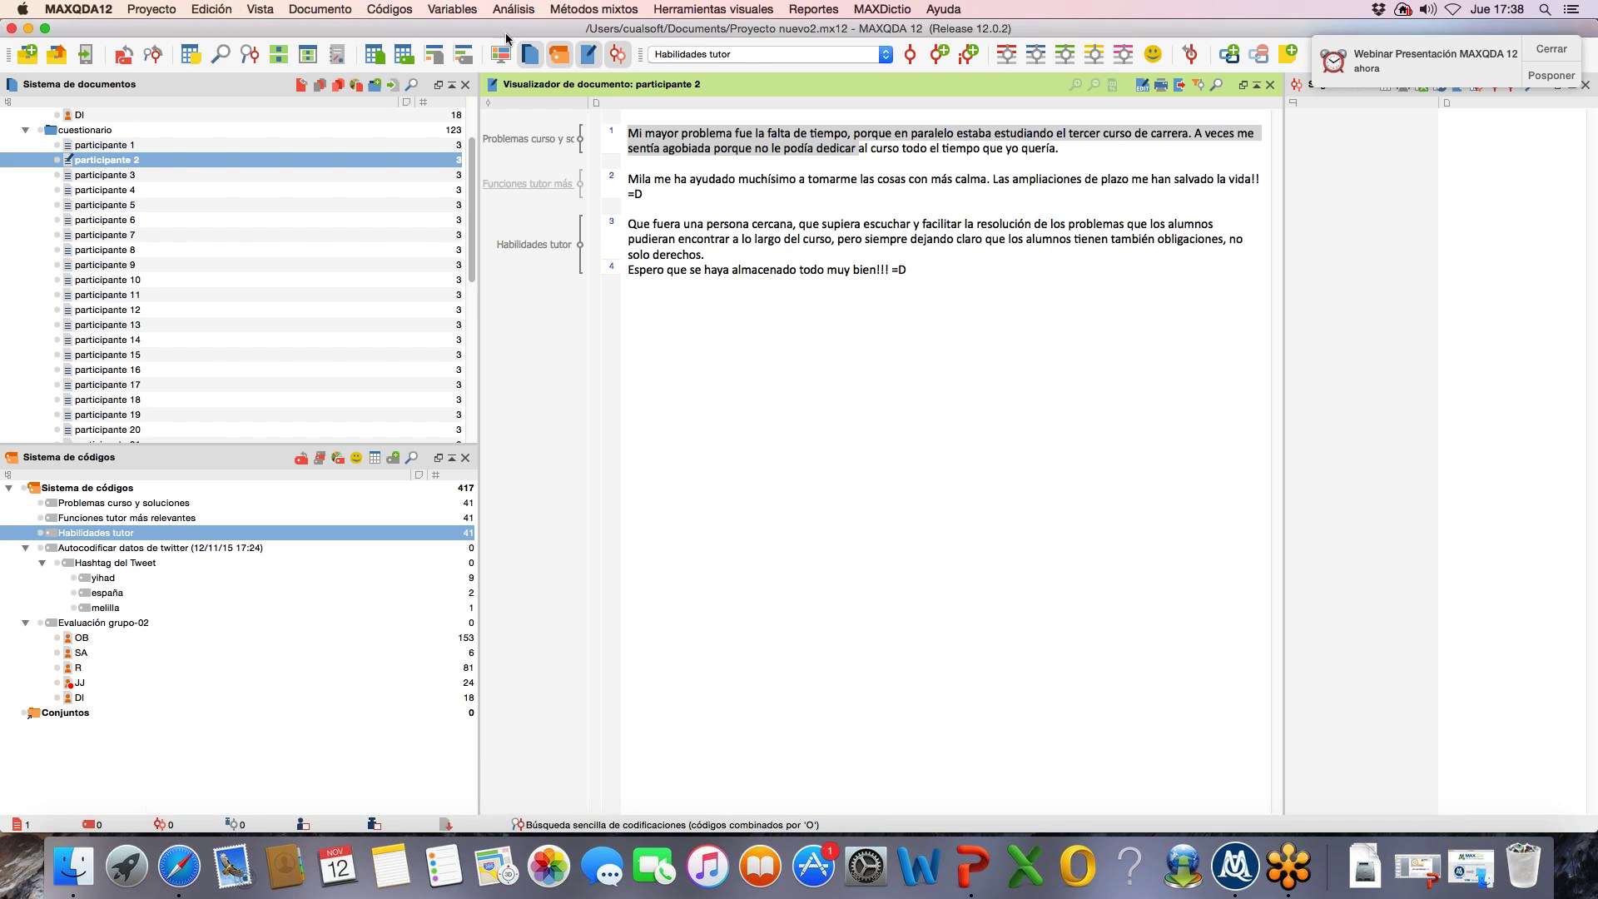
Step: Open the list of document variables, enlarge its window and widen the Variable column to read the full variable names
click(601, 11)
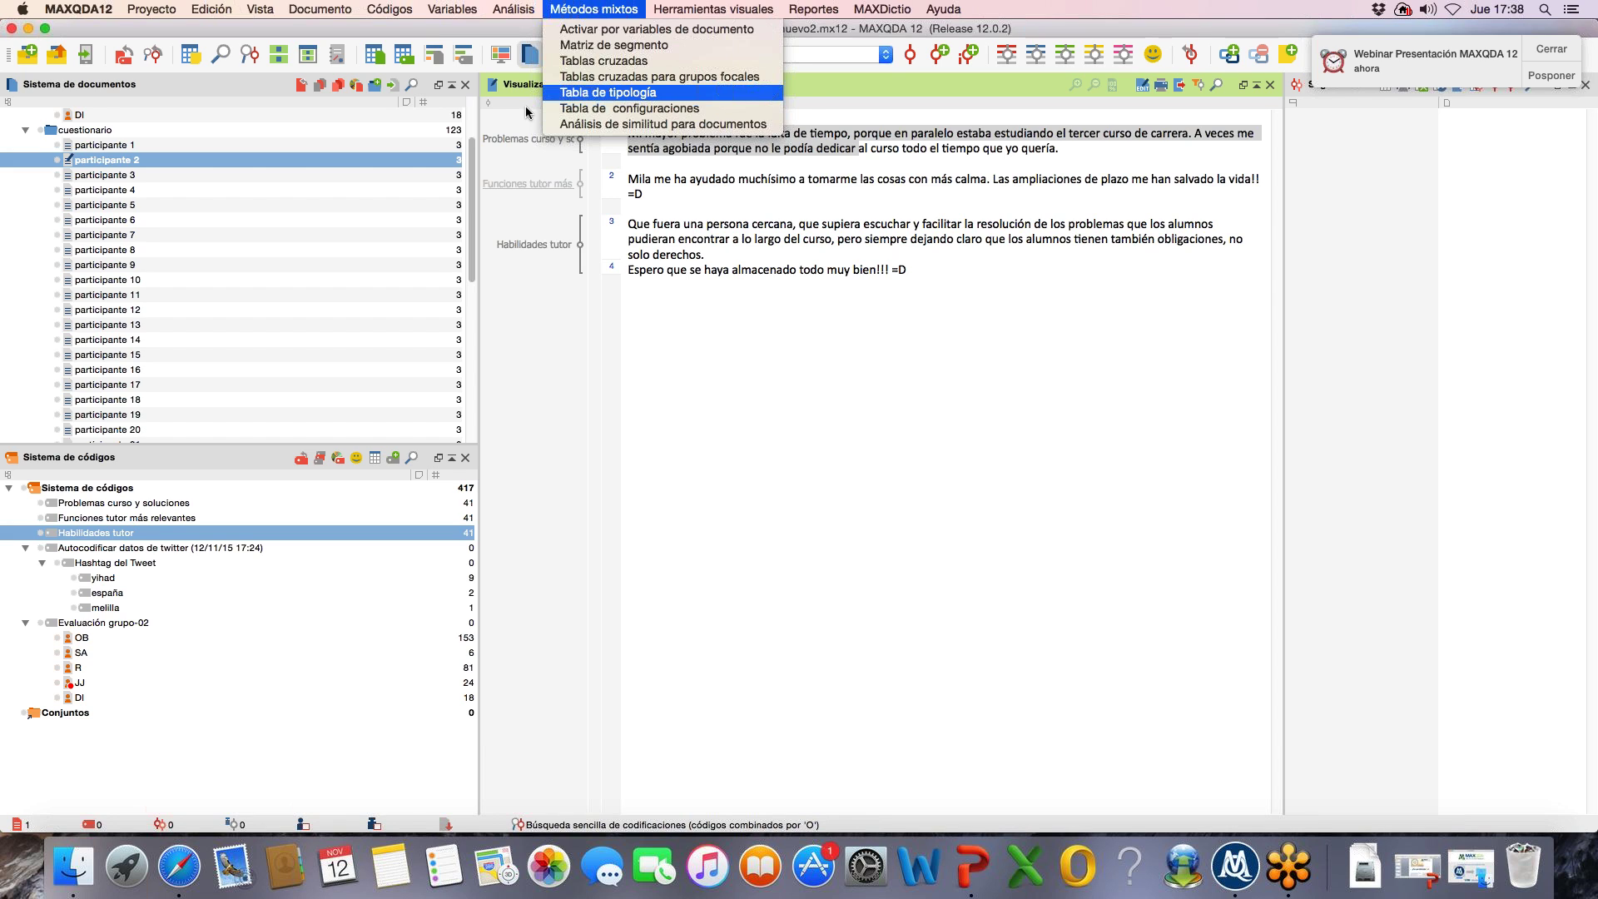
click(460, 10)
click(460, 11)
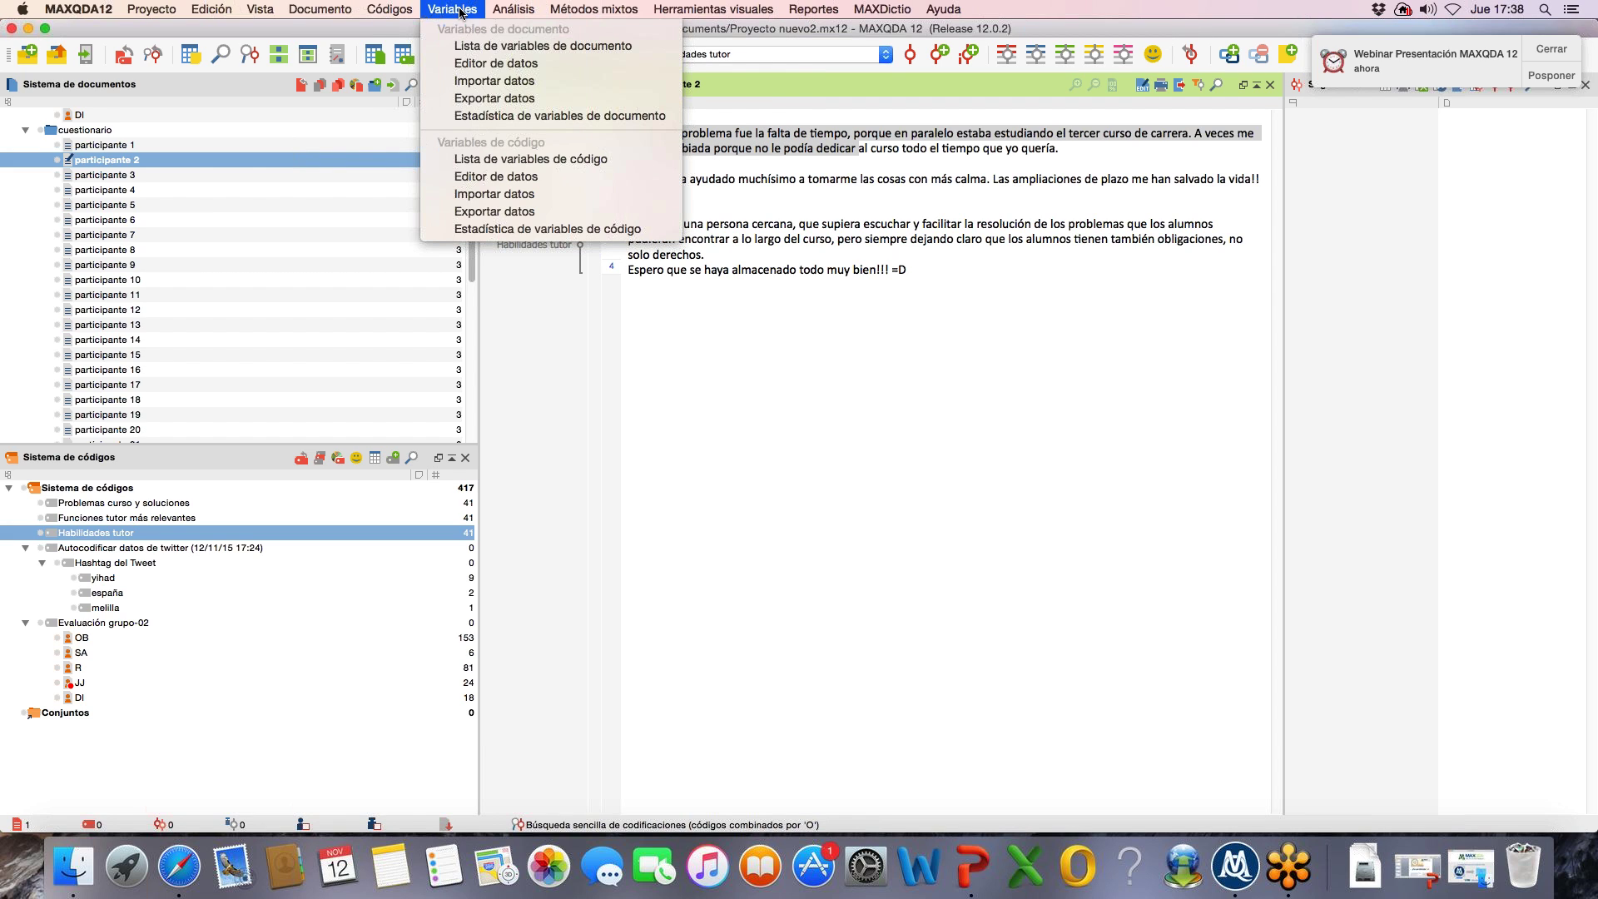
click(513, 52)
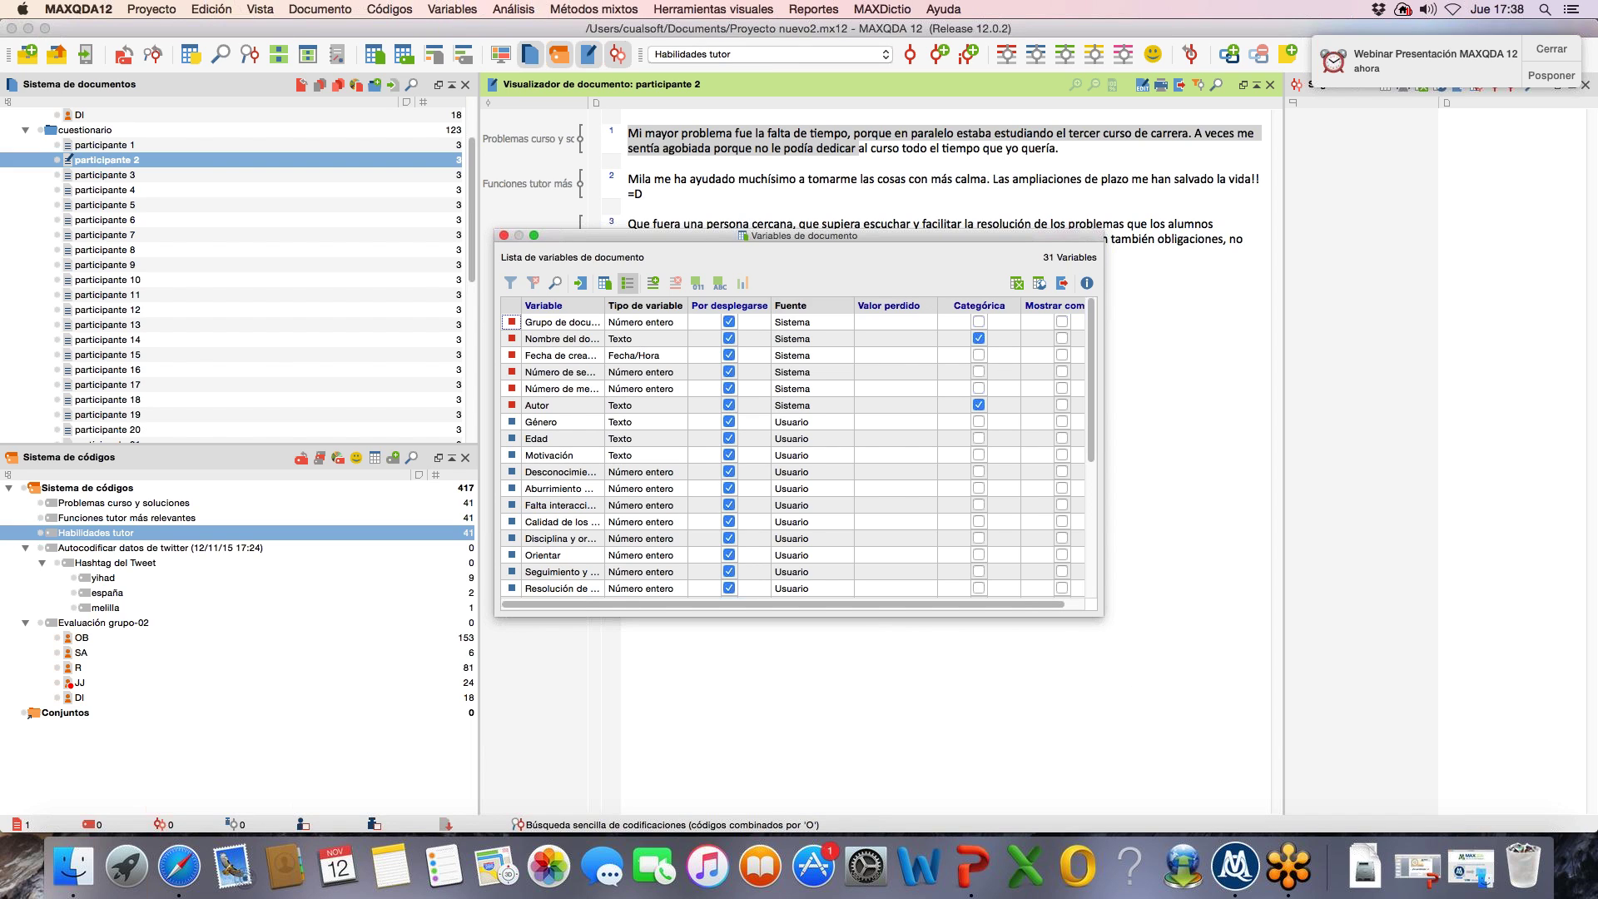
drag(824, 236, 709, 43)
drag(988, 426, 1026, 672)
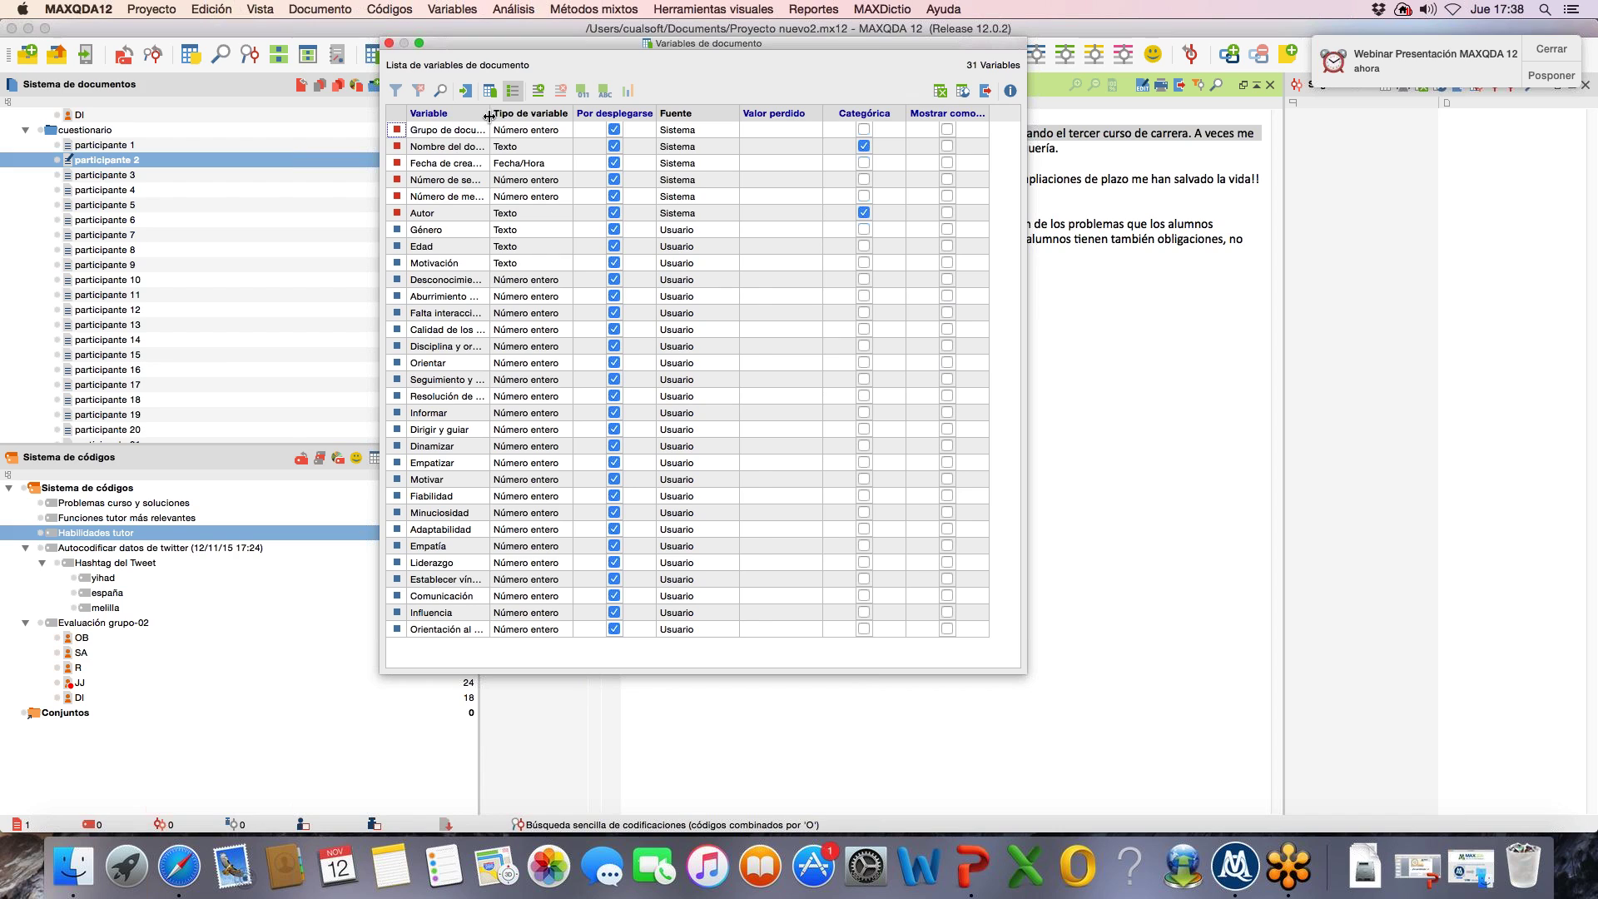
drag(491, 115, 573, 132)
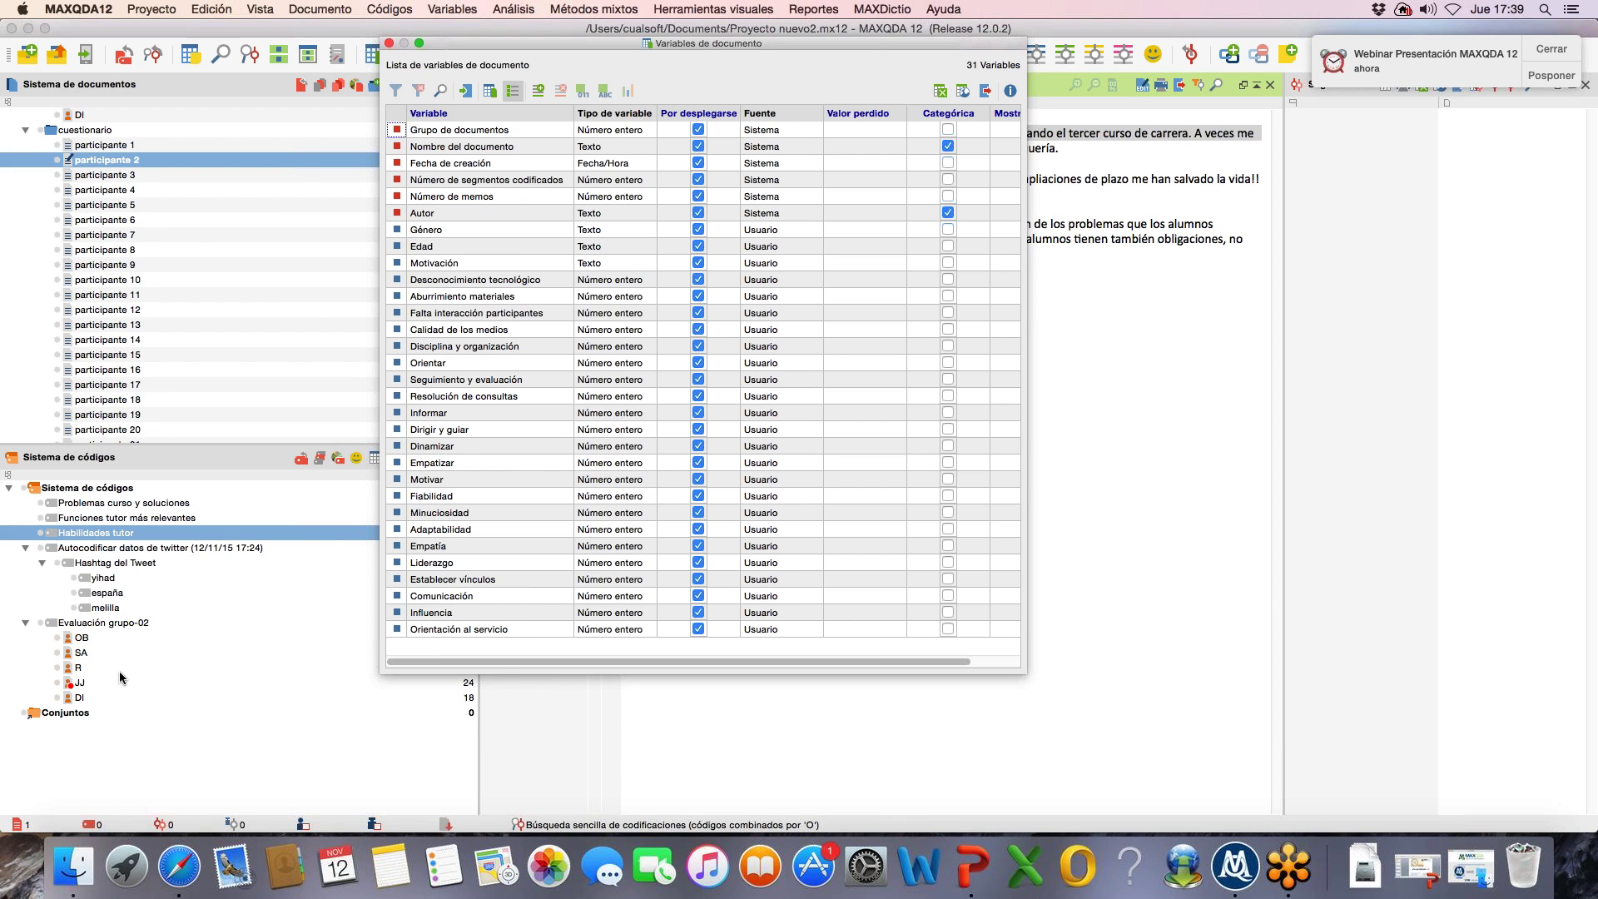
Step: Switch to the Microsoft PowerPoint presentation
key(super+Tab)
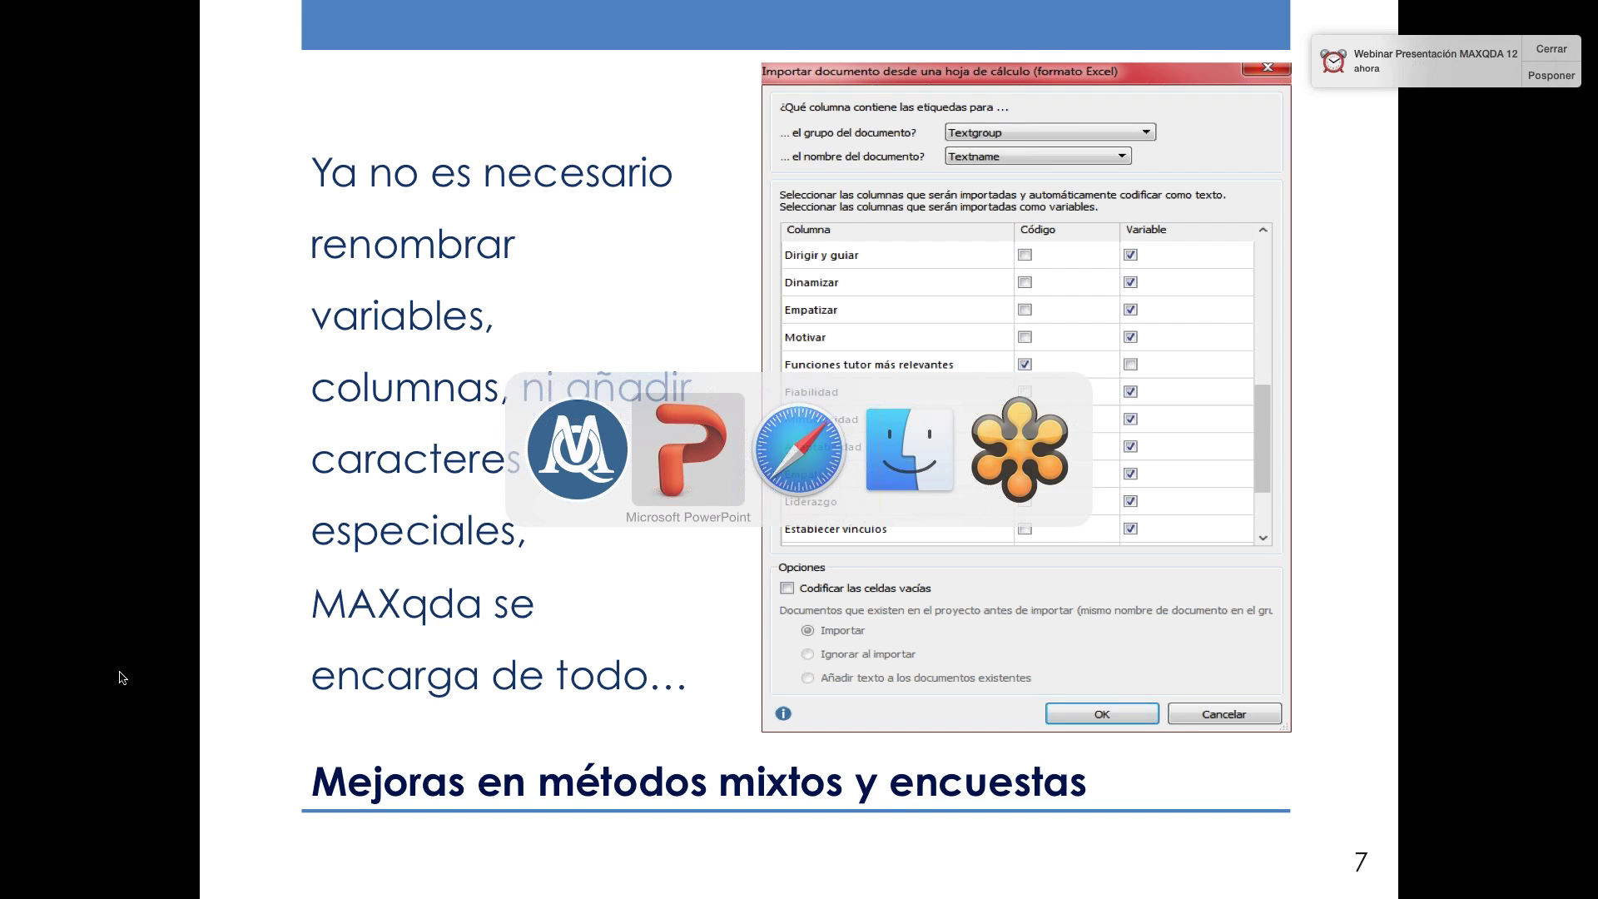